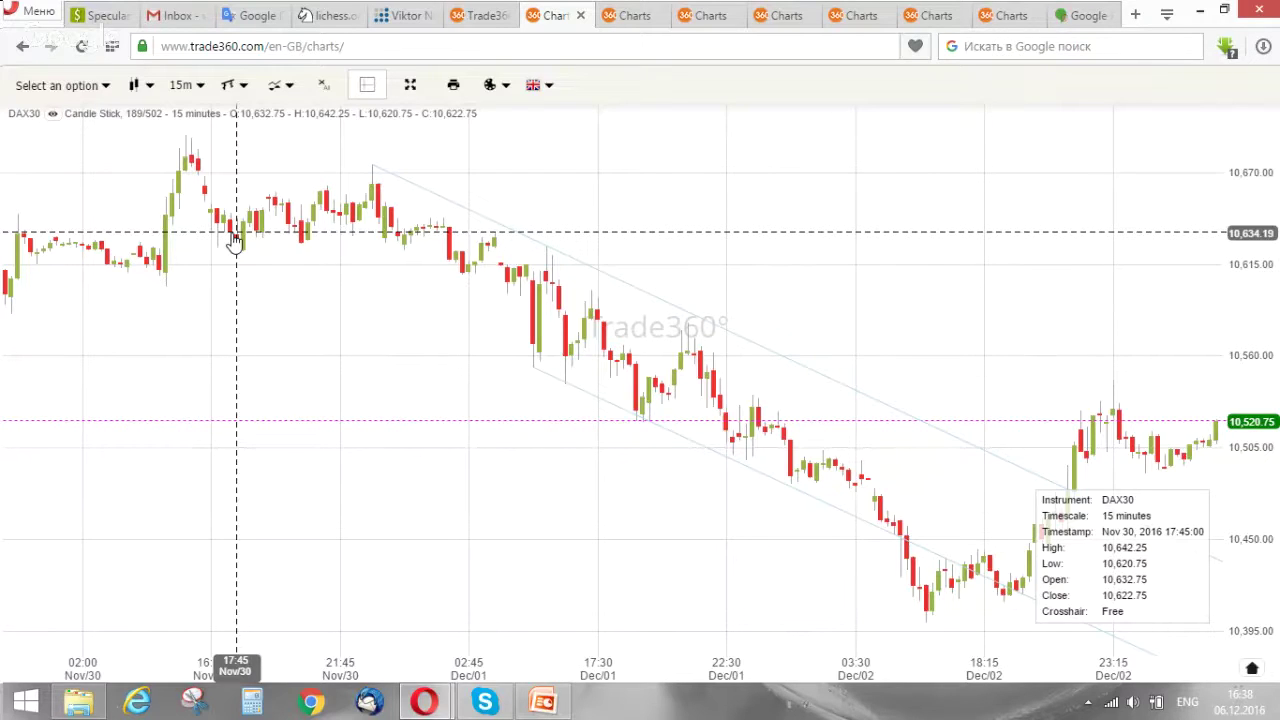
Go to the open USD/CAD chart and change its instrument to Oil.
click(632, 17)
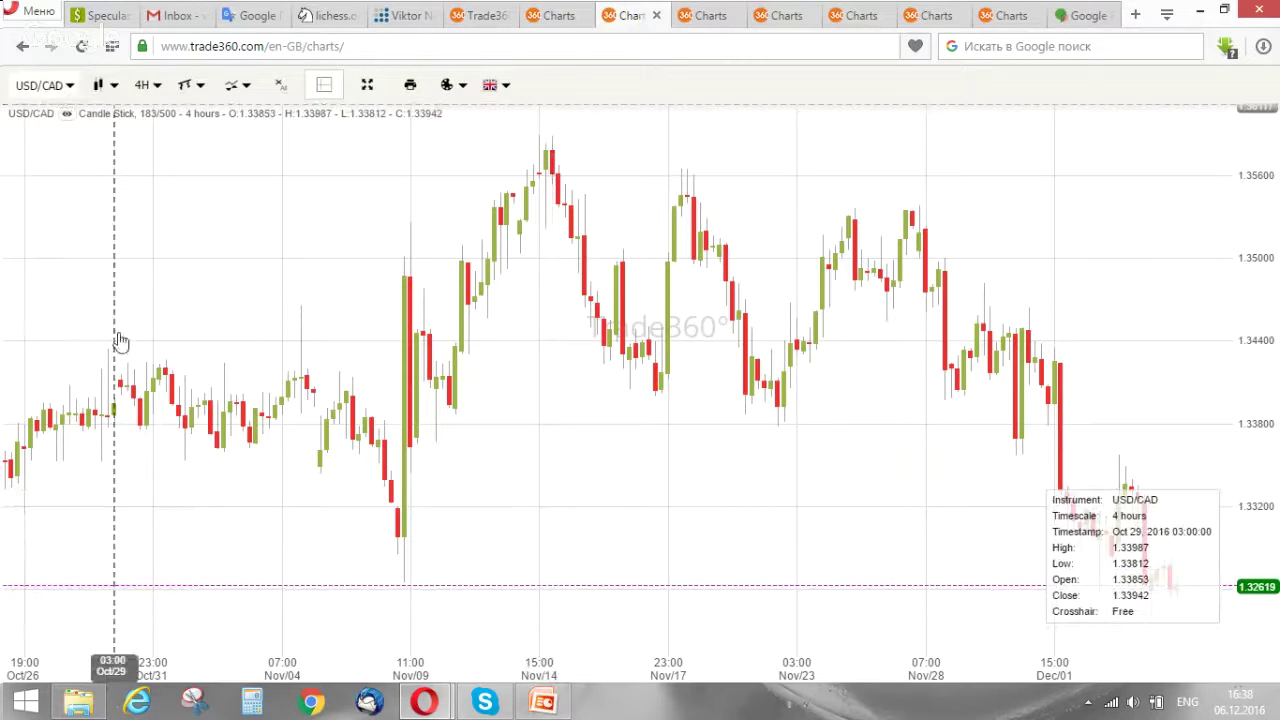
scroll(151, 409, down, 10)
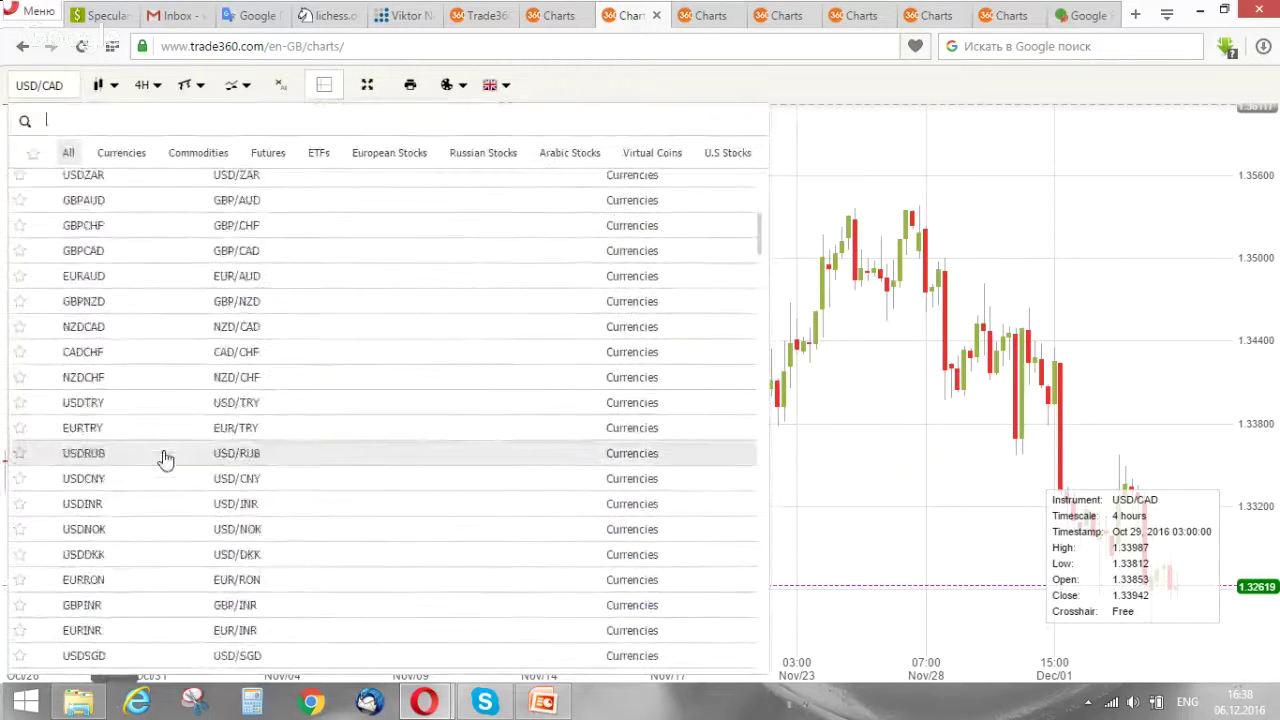
scroll(165, 514, down, 3)
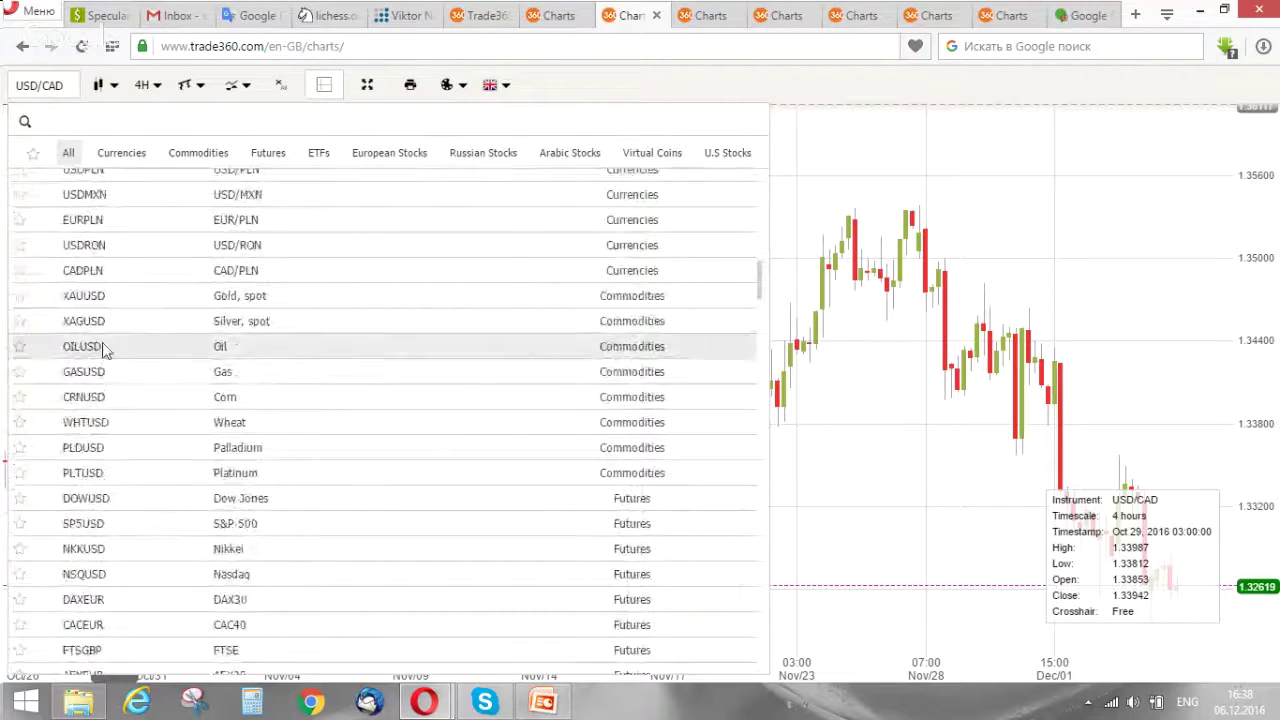
click(103, 346)
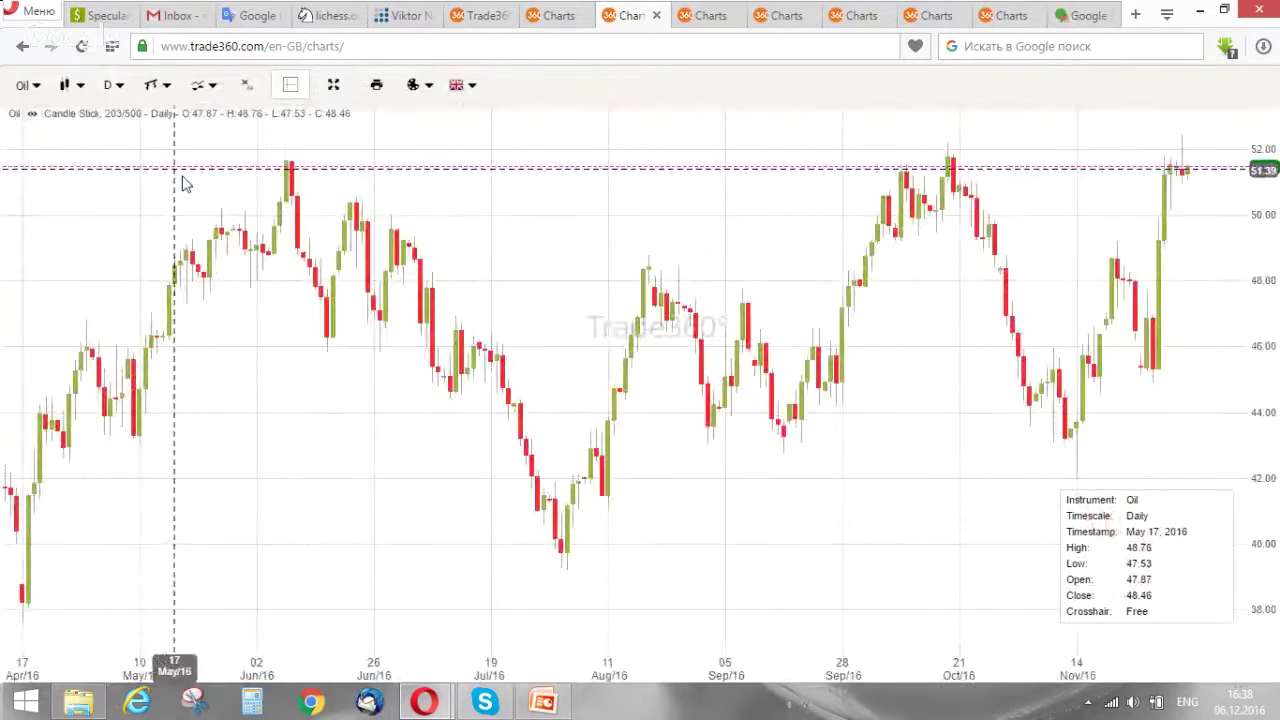
Draw a High/Low trend line under Oil's lows from Feb 11, 2016 to early June, and move its start to the early April low.
scroll(416, 330, down, 3)
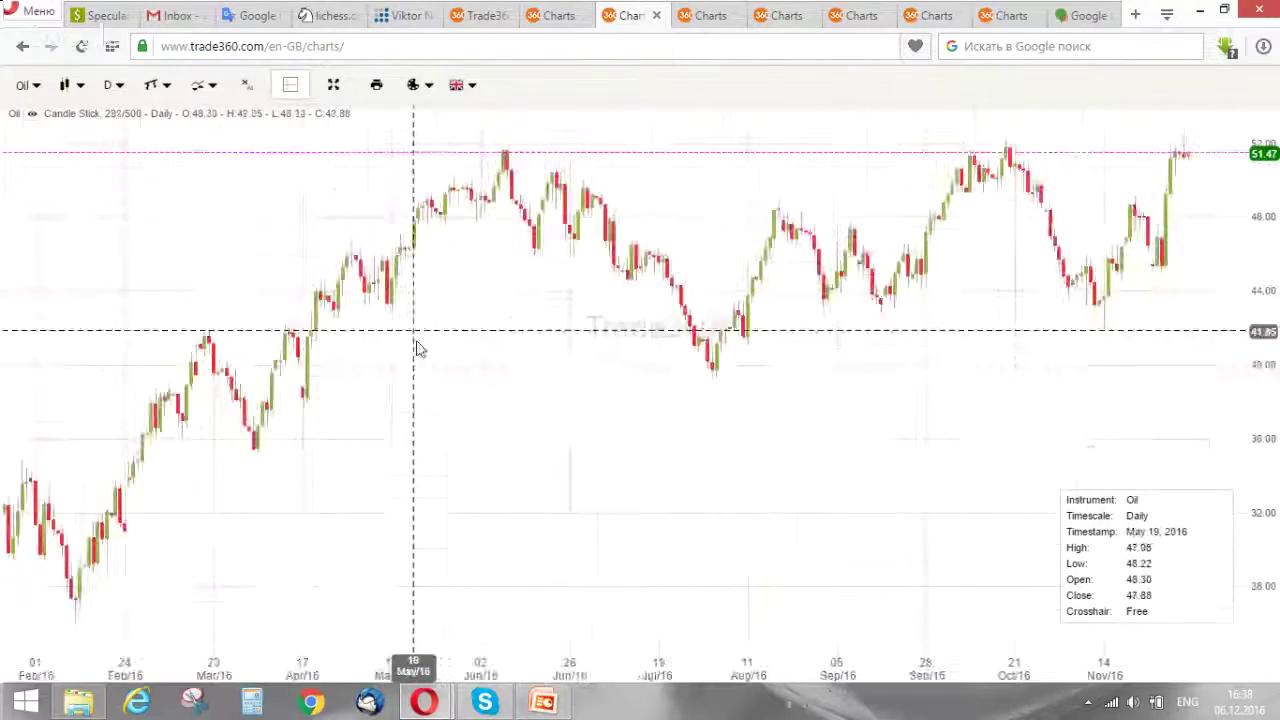
scroll(418, 347, down, 3)
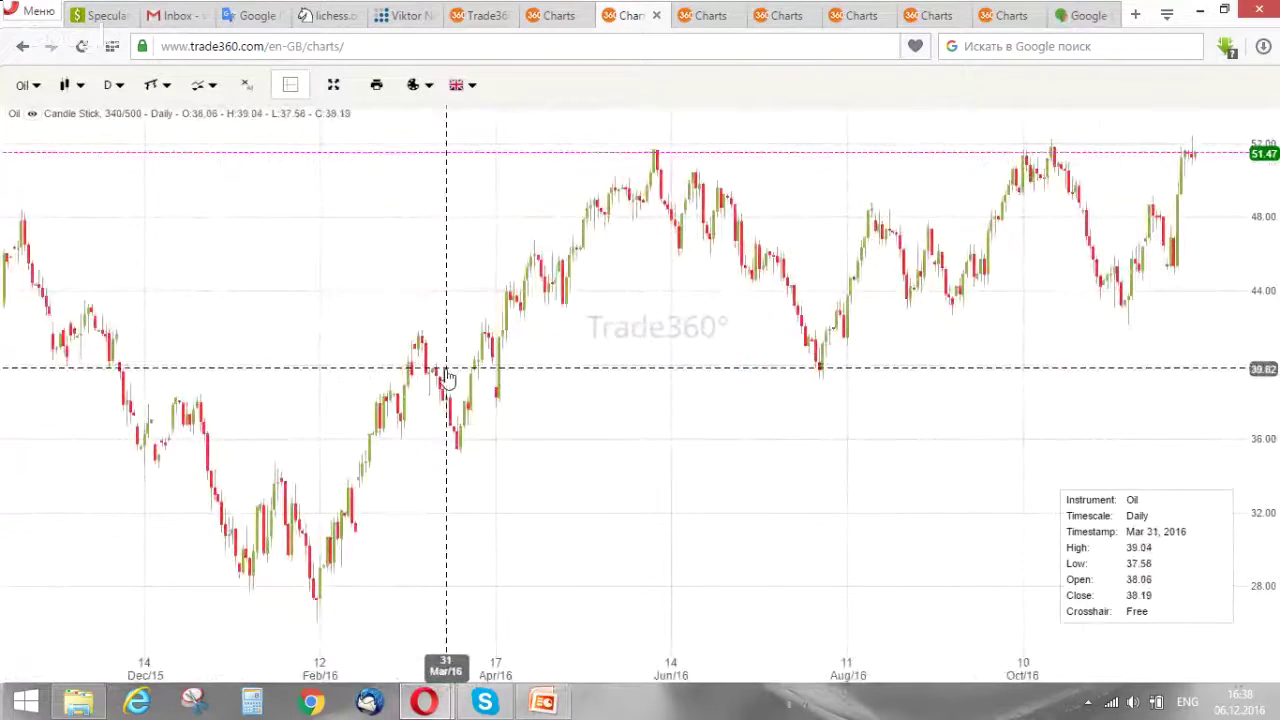
scroll(447, 378, up, 3)
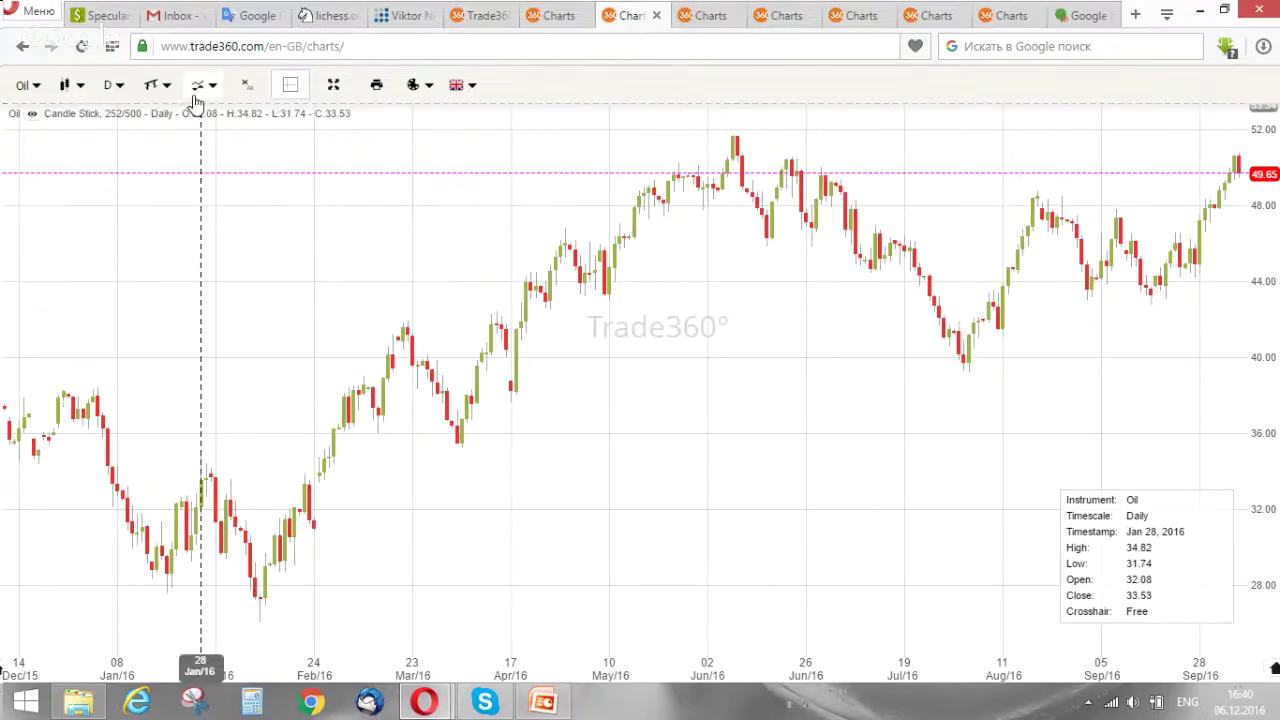
click(155, 86)
click(188, 119)
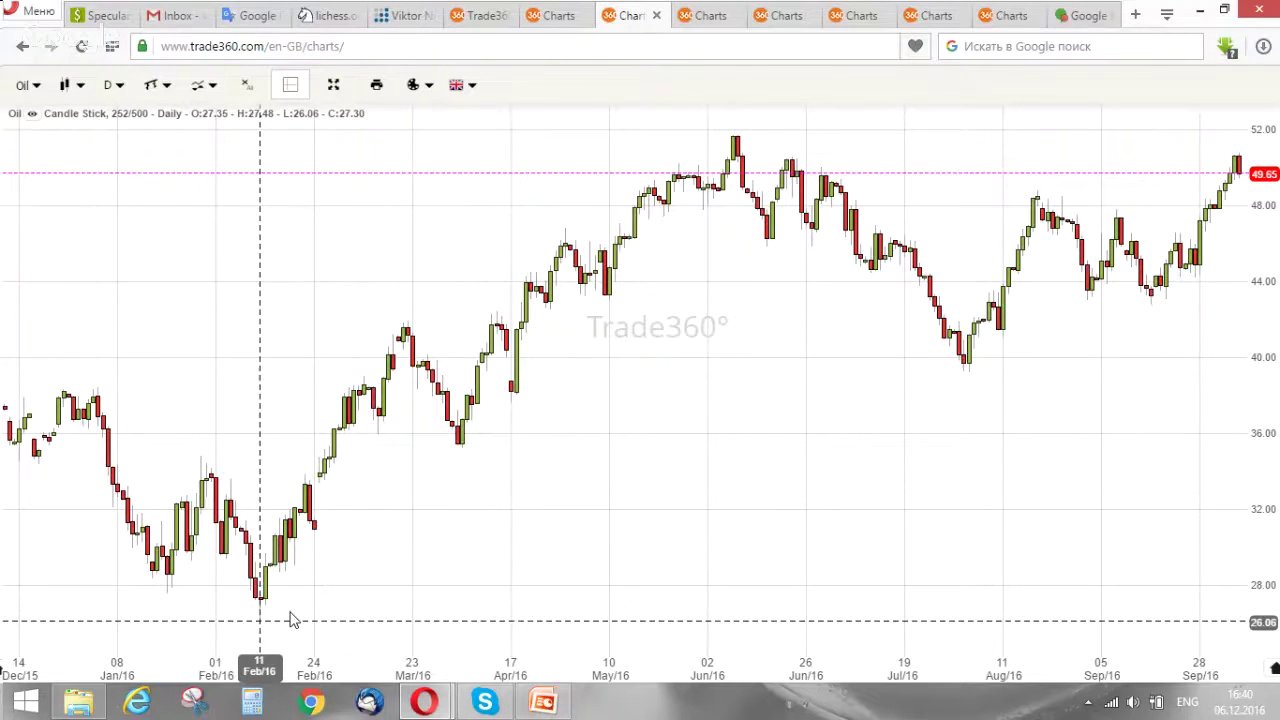
drag(290, 620, 706, 229)
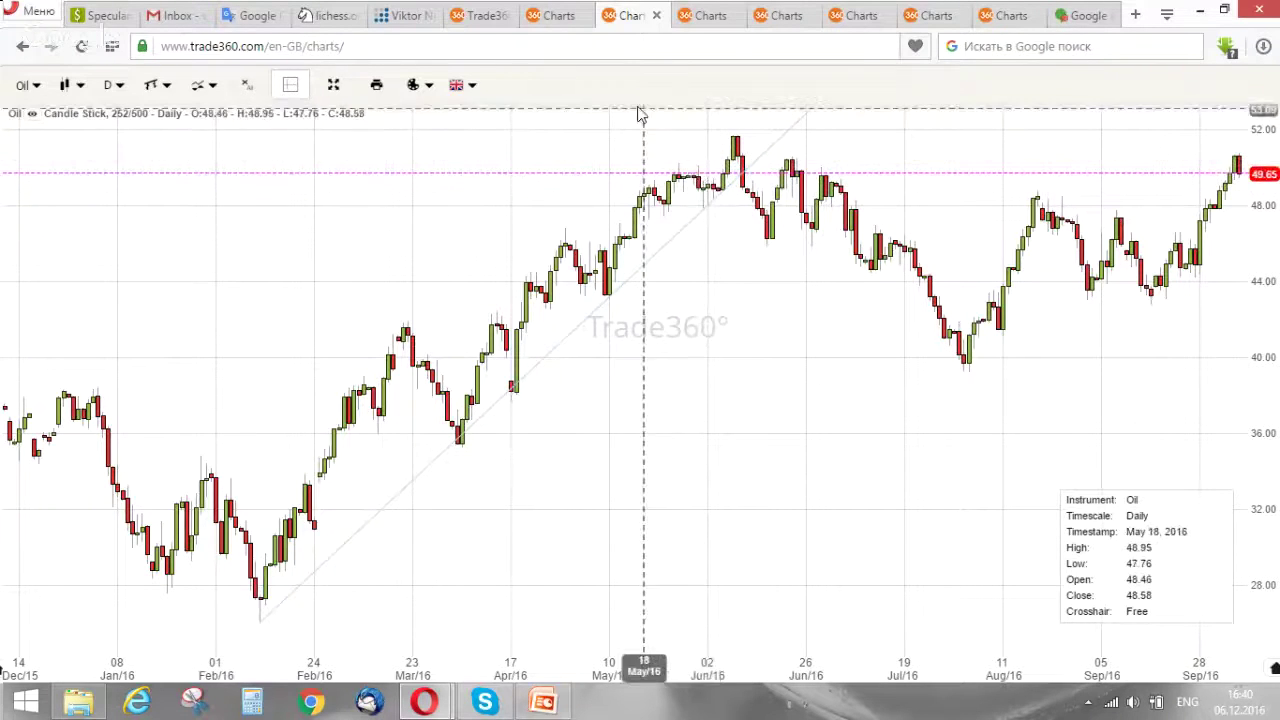
click(700, 214)
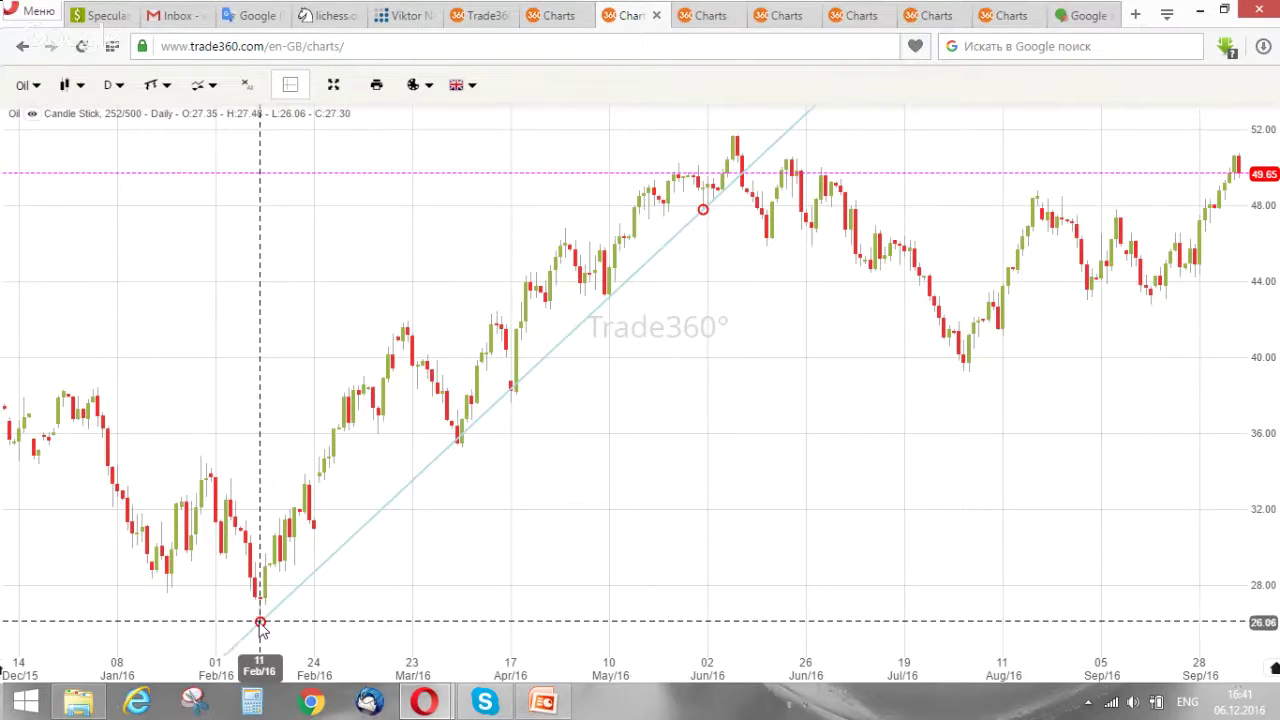
drag(260, 622, 462, 447)
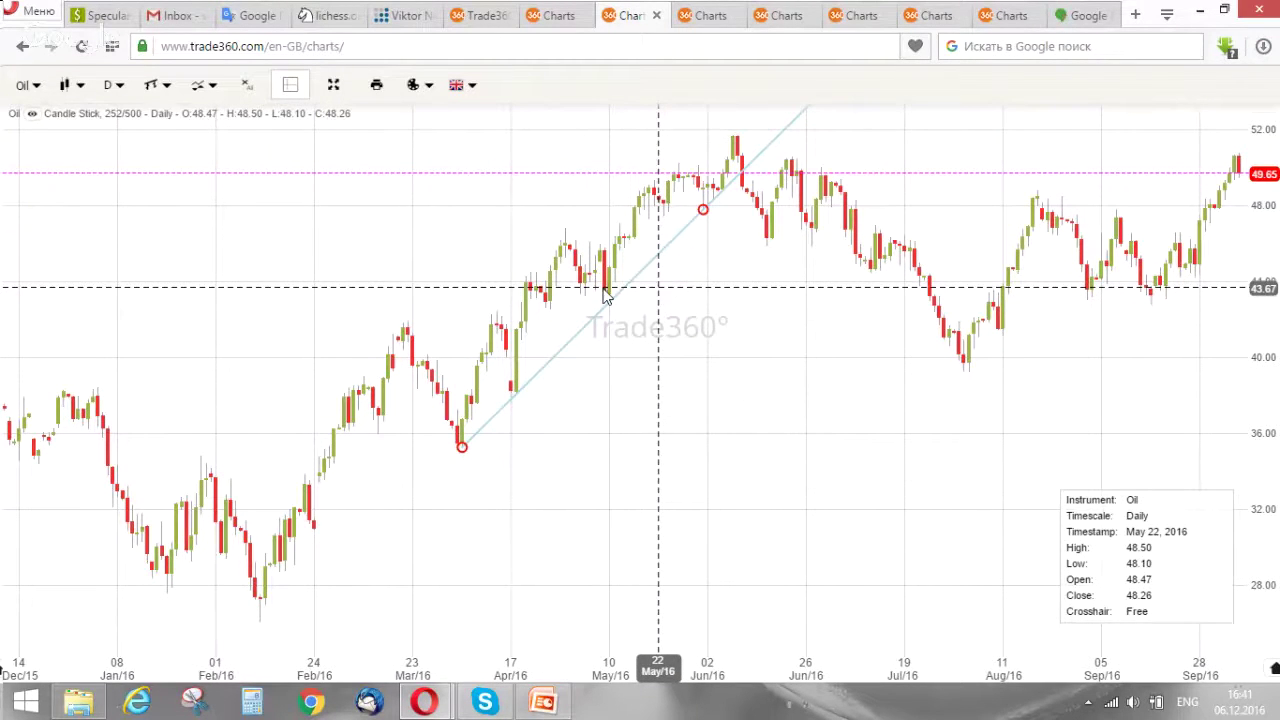
Change the charted instrument to Silver, spot and look over its hourly price swings.
click(29, 86)
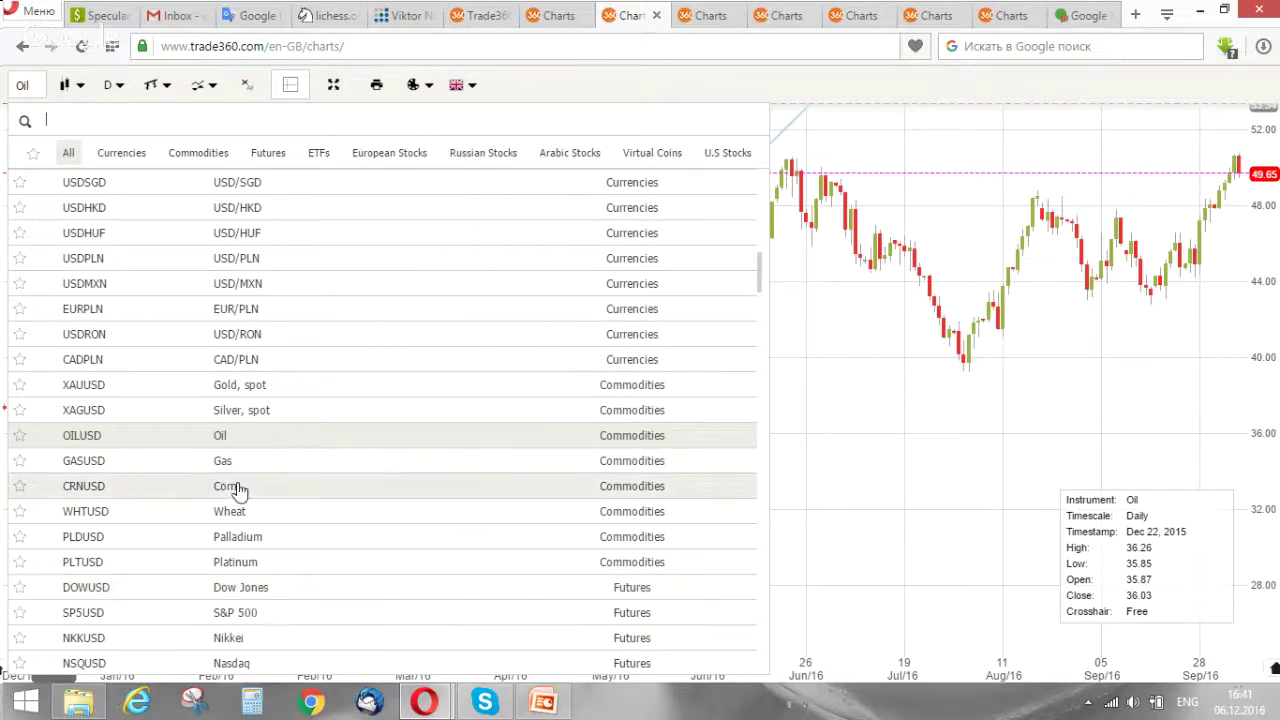
click(248, 414)
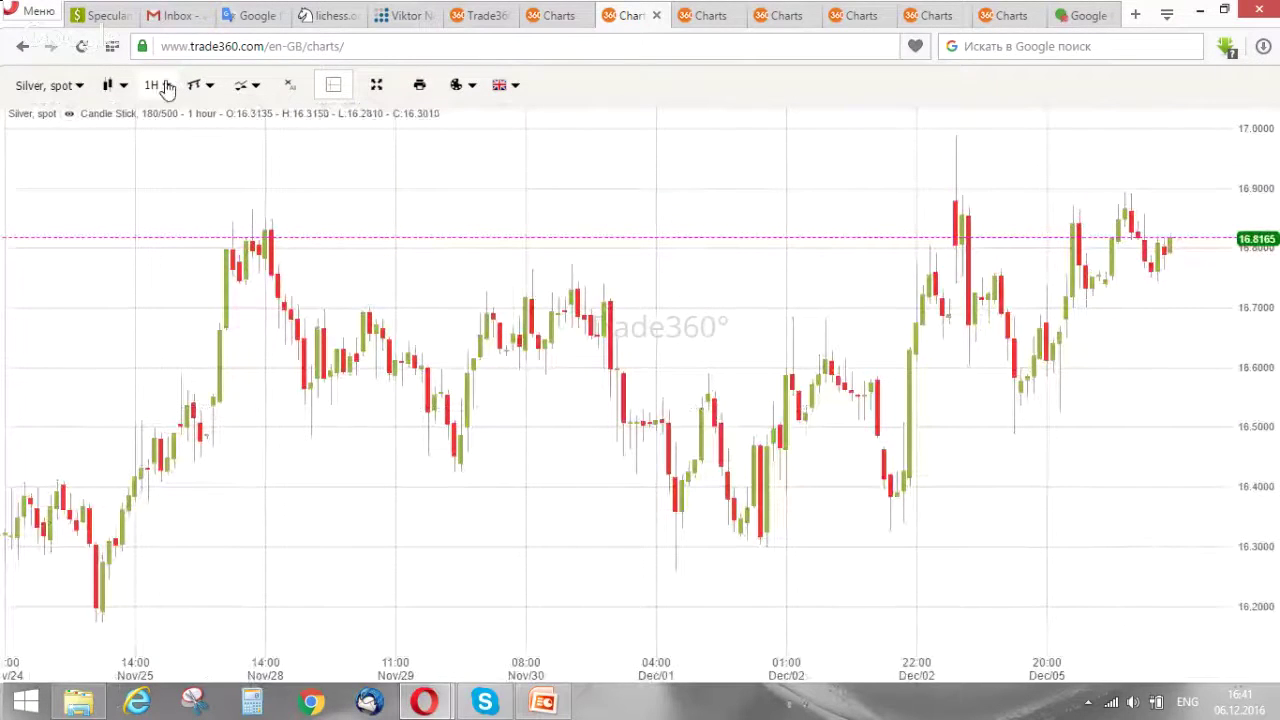
drag(243, 177, 66, 289)
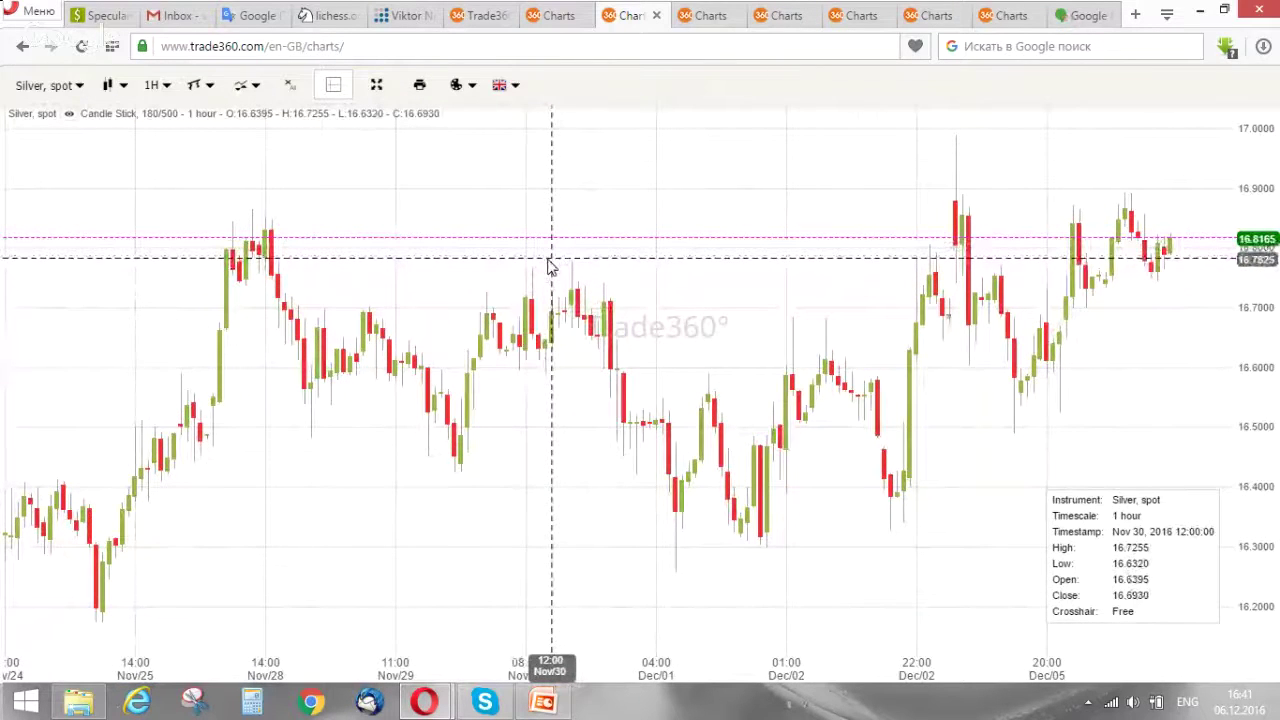
scroll(545, 265, up, 1)
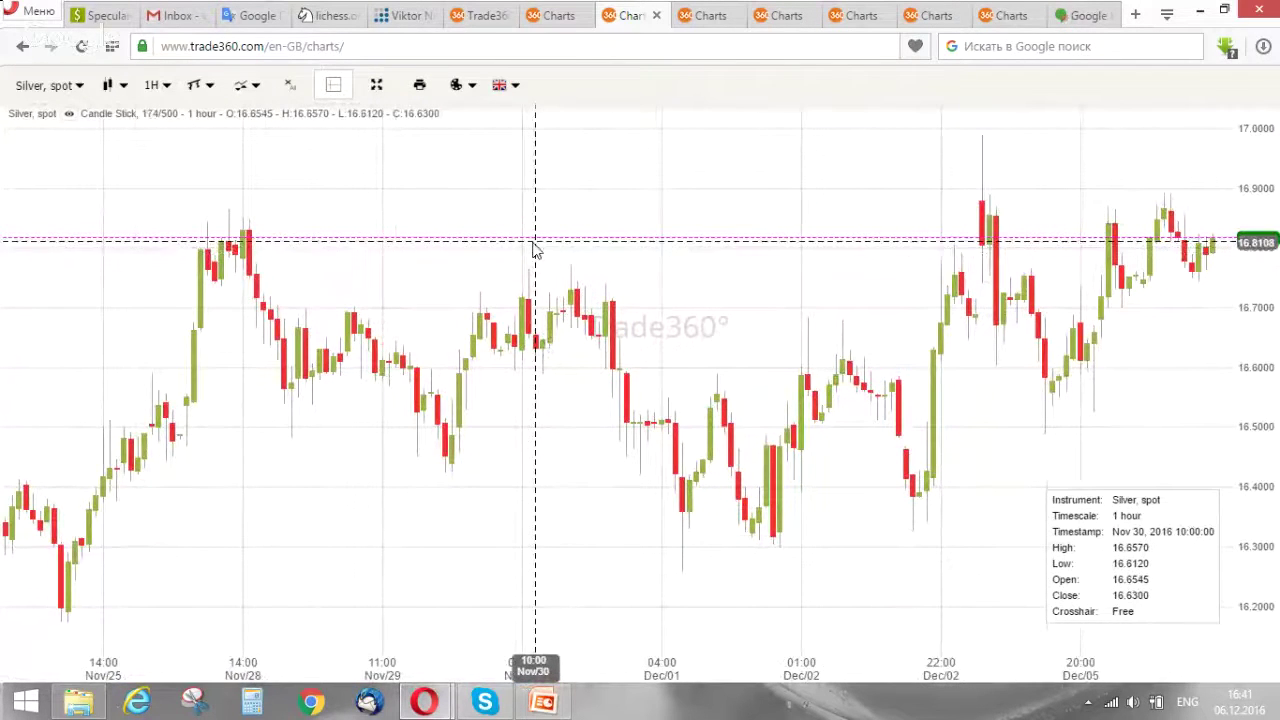
scroll(538, 245, down, 1)
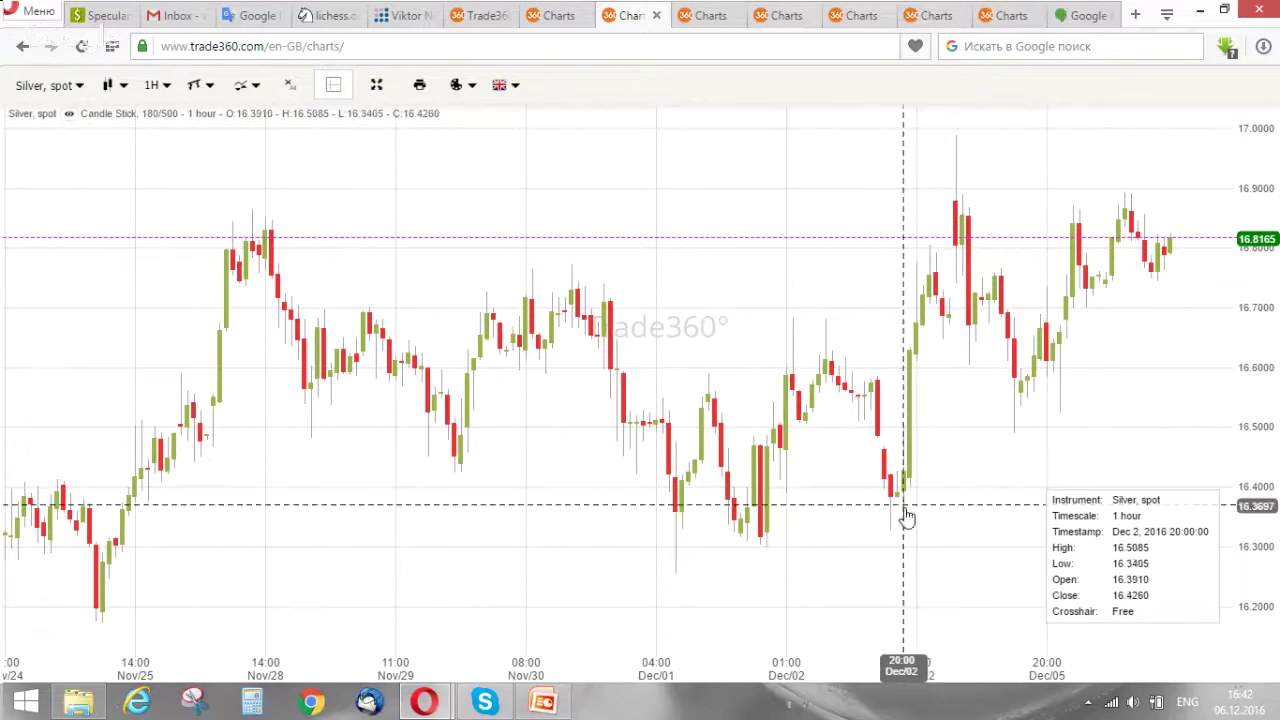
Draw a High/Low trend line on Silver from the Nov 25 low to the Dec 2 low, and move its start to the Dec 1 low.
click(205, 87)
click(225, 122)
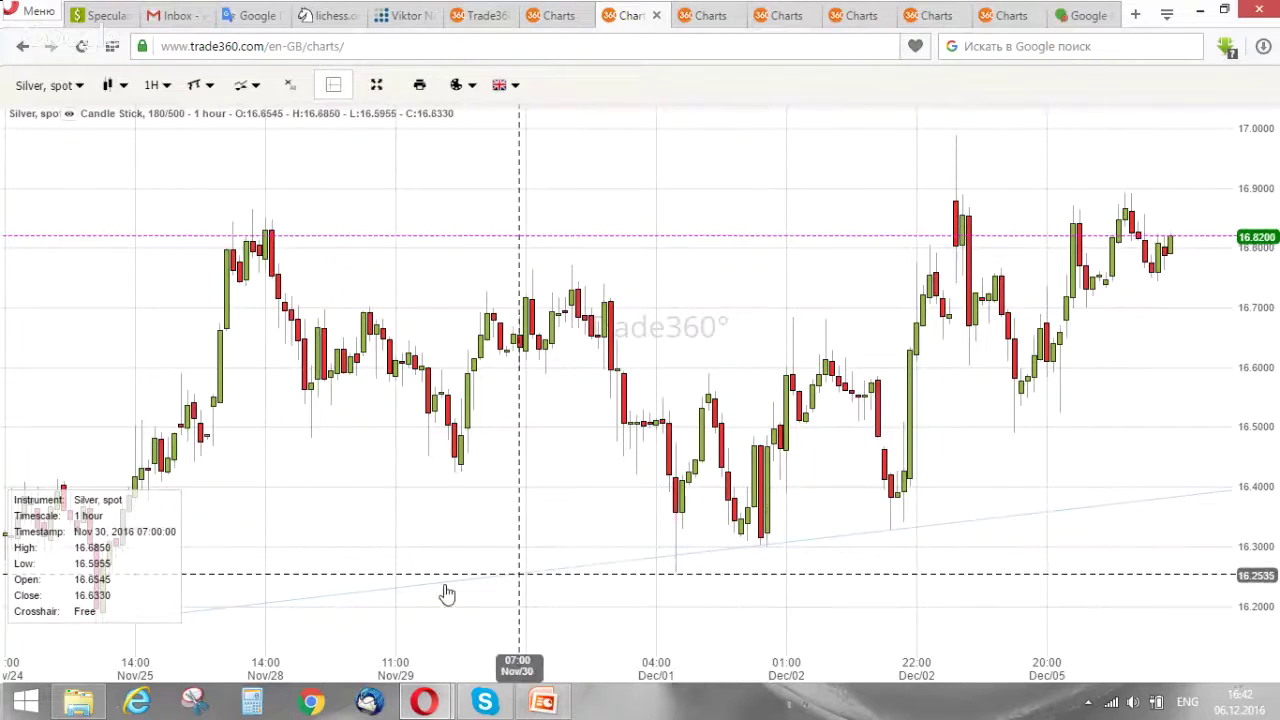
drag(221, 618, 679, 588)
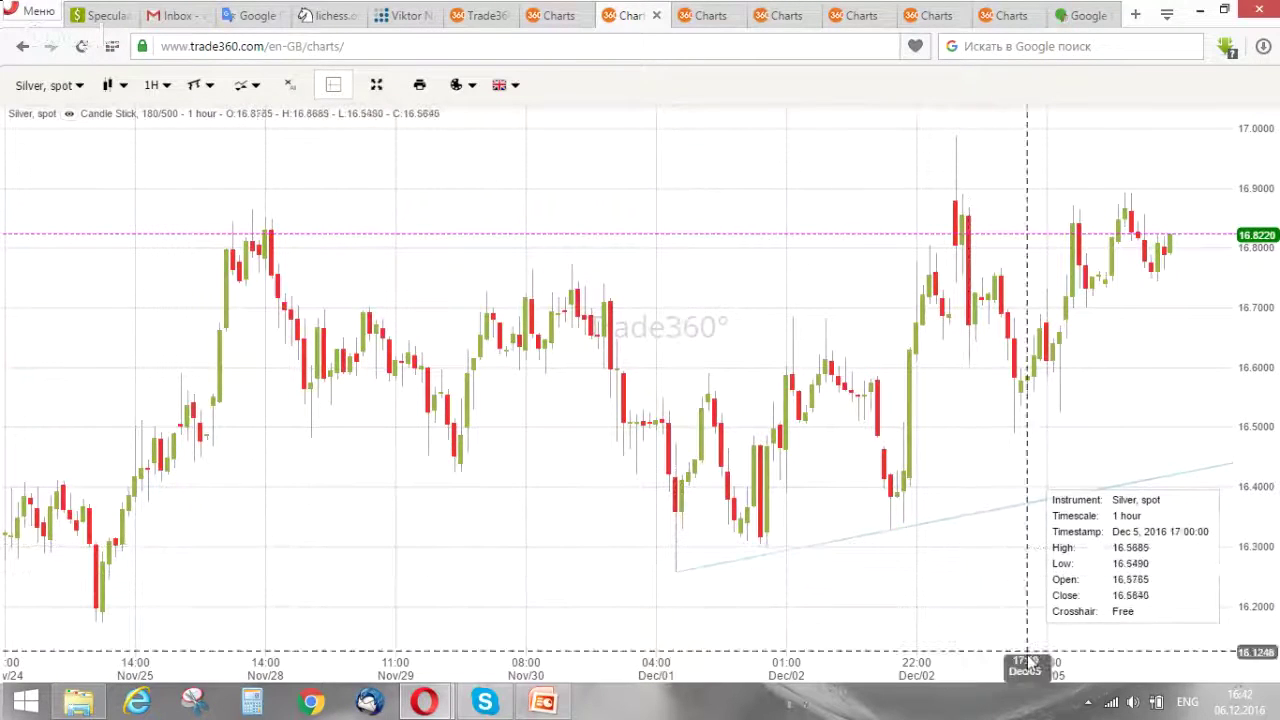
click(858, 548)
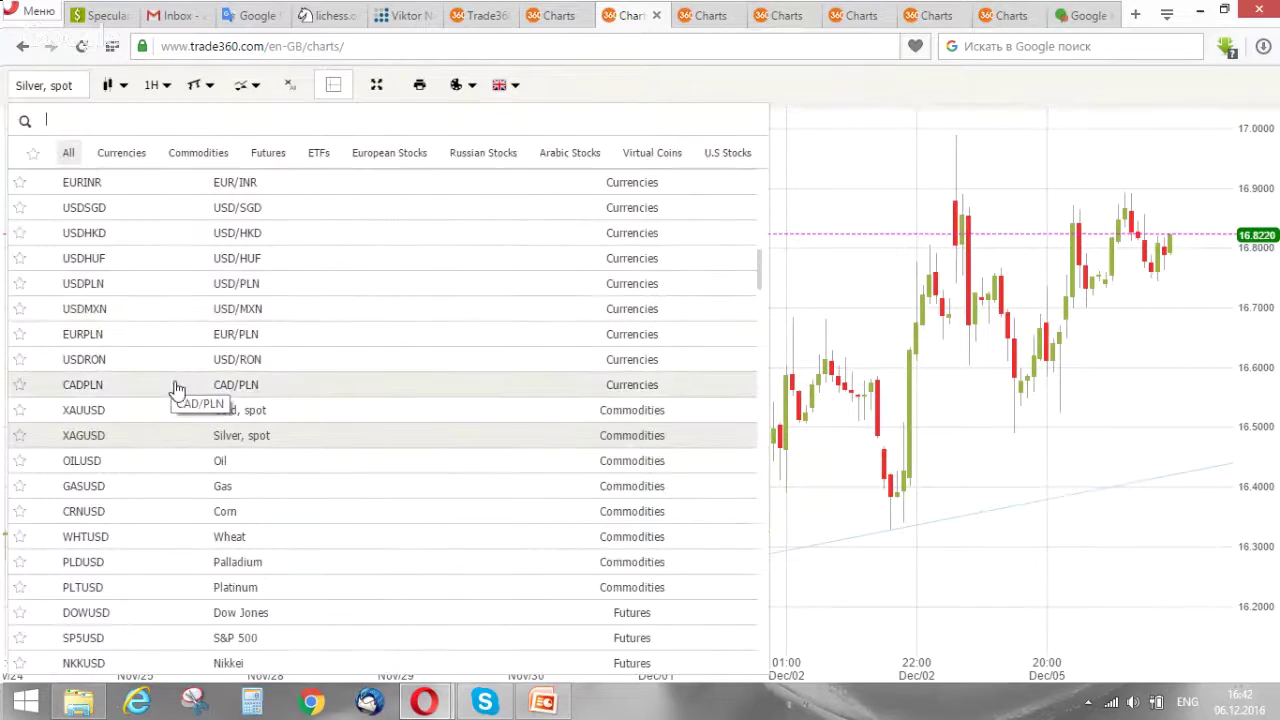
Change the charted instrument to GBP/AUD.
scroll(192, 445, up, 2)
scroll(192, 445, up, 4)
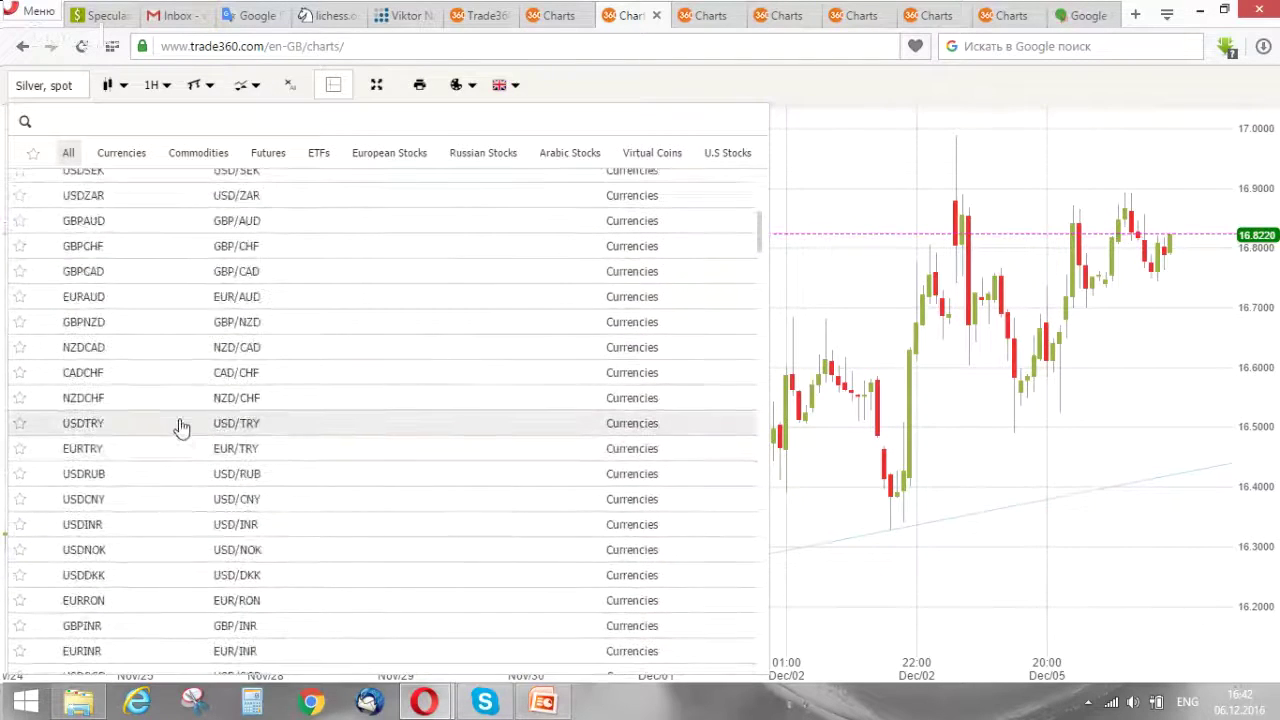
click(144, 316)
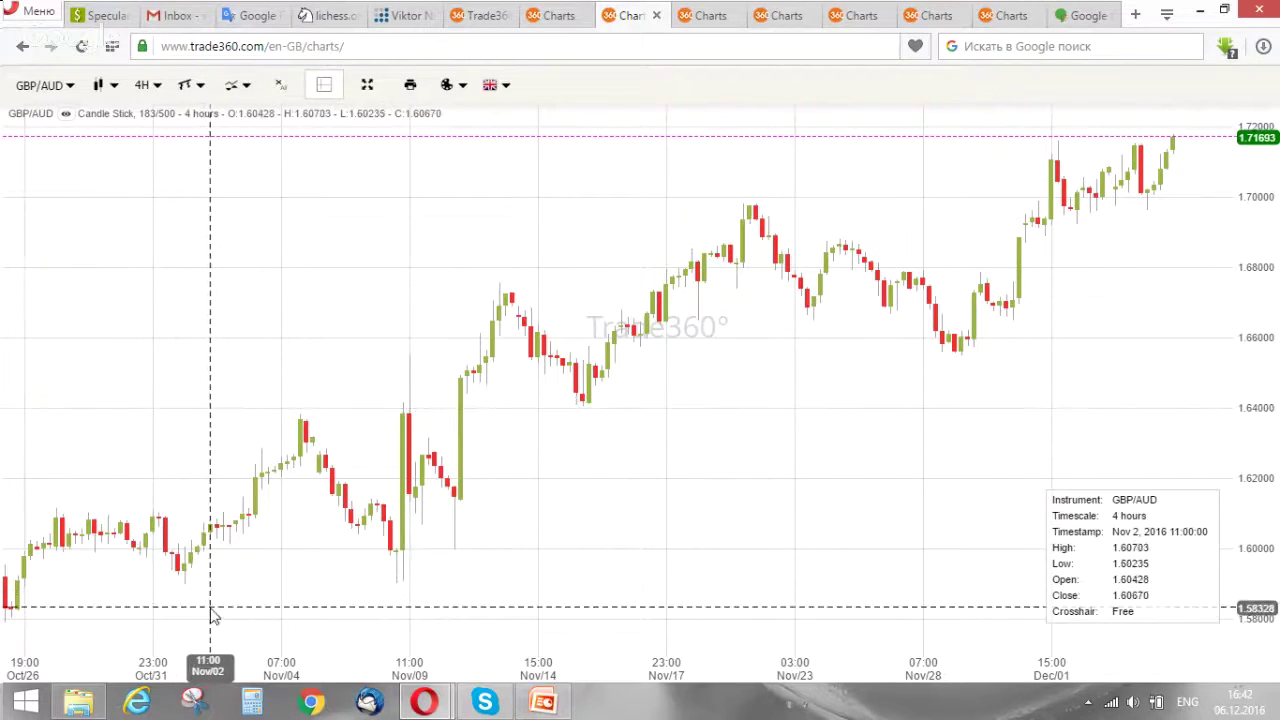
Draw a High/Low trend line on GBP/AUD from the Oct 26 low to the Nov 29 low, and move its start to the Nov 9 low.
drag(228, 604, 194, 626)
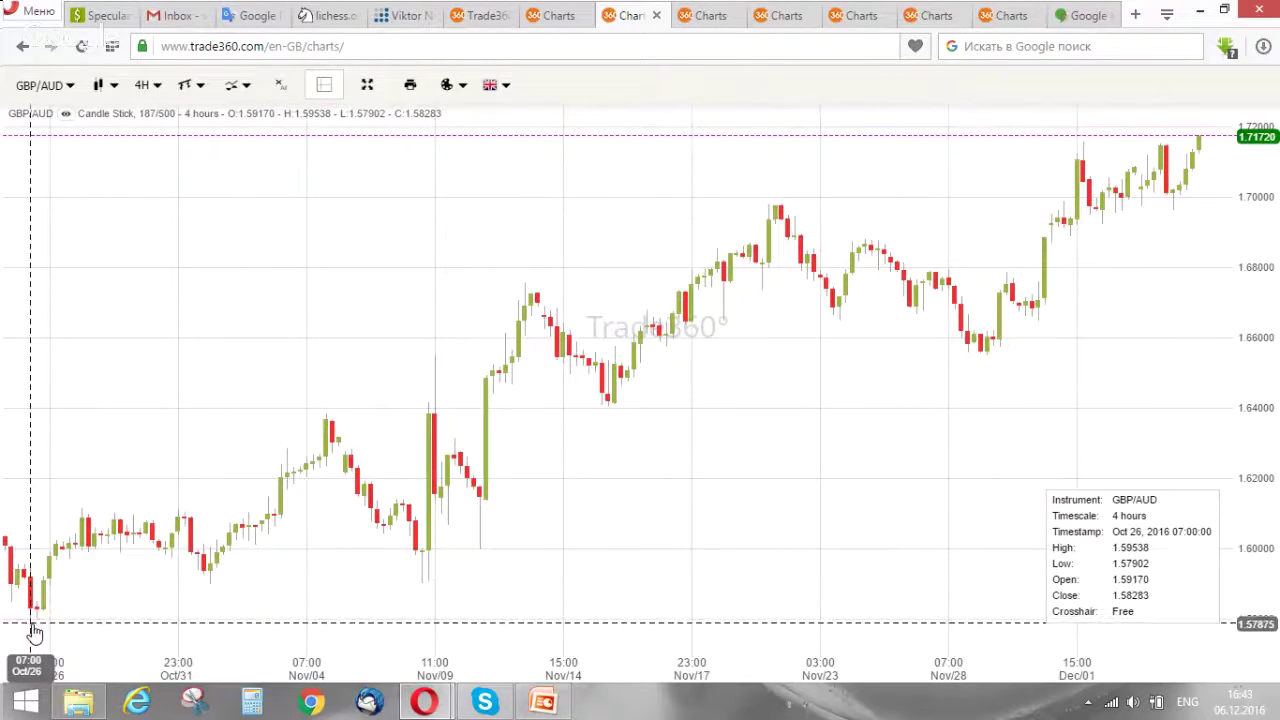
click(194, 88)
click(210, 122)
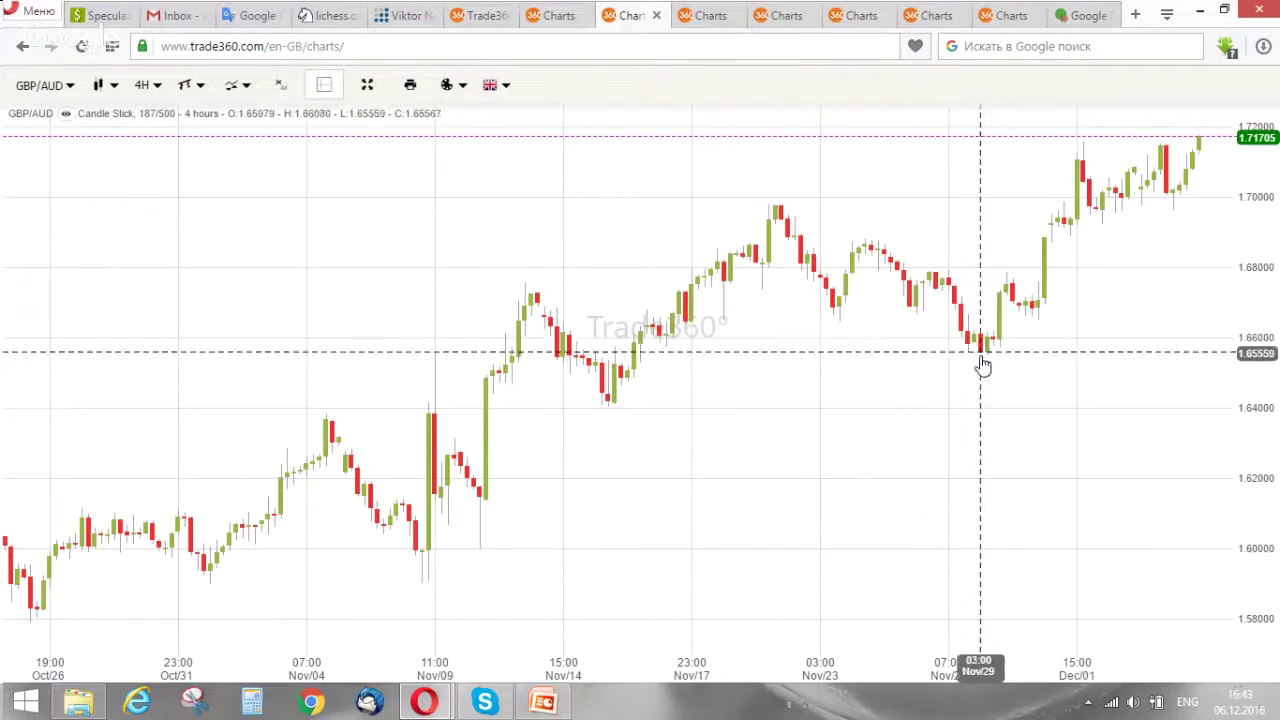
click(31, 630)
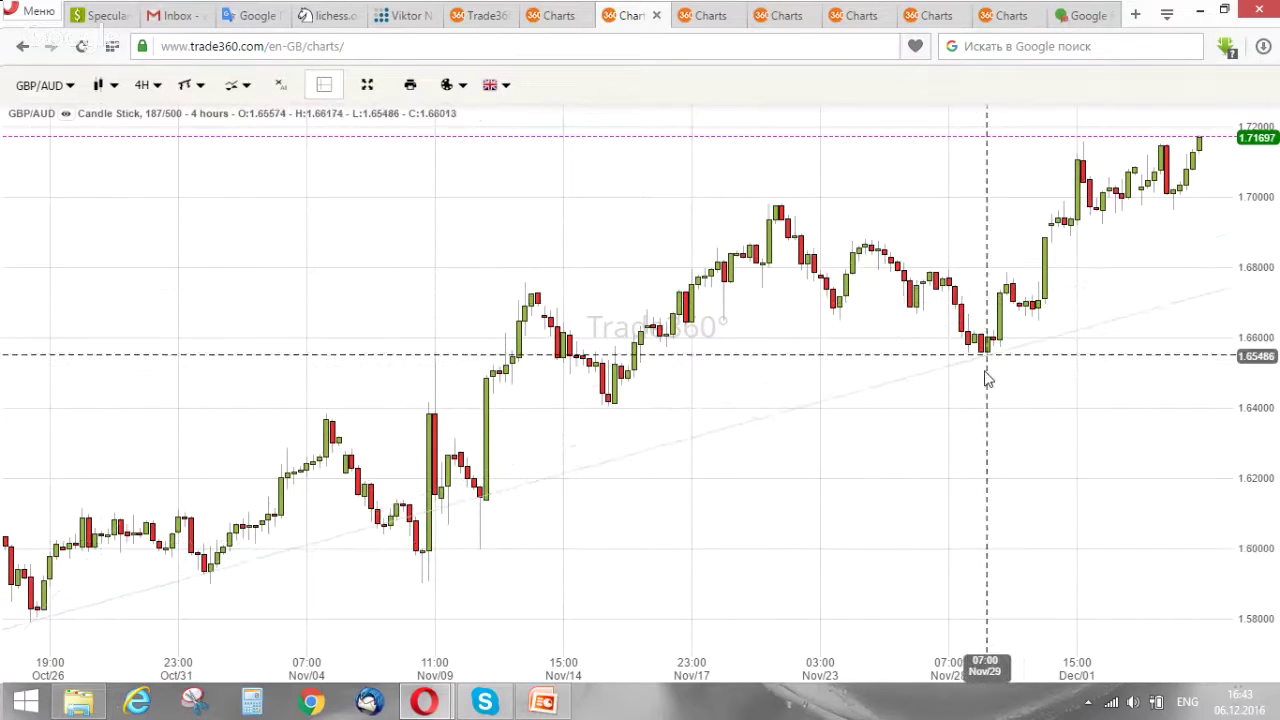
click(31, 624)
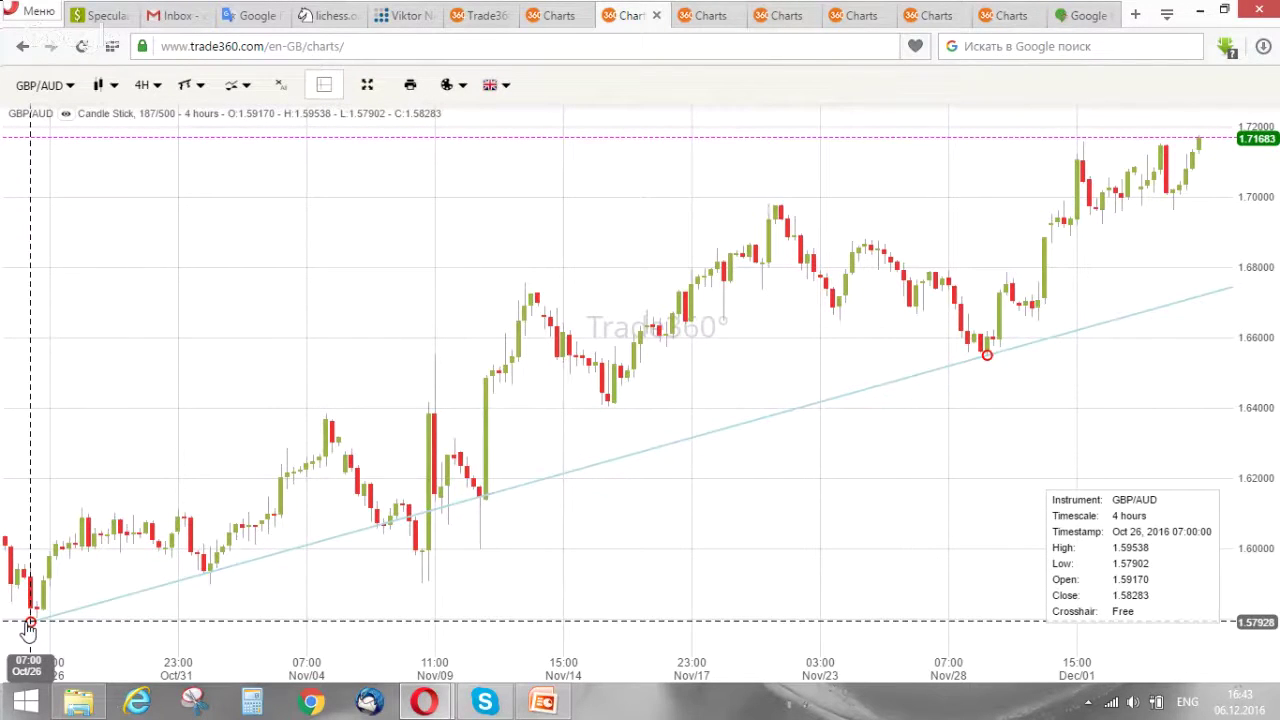
mouse_move(31, 624)
mouse_down()
mouse_move(200, 595)
mouse_move(210, 605)
mouse_move(209, 590)
mouse_move(374, 591)
mouse_move(417, 611)
mouse_move(418, 625)
mouse_move(421, 605)
mouse_up()
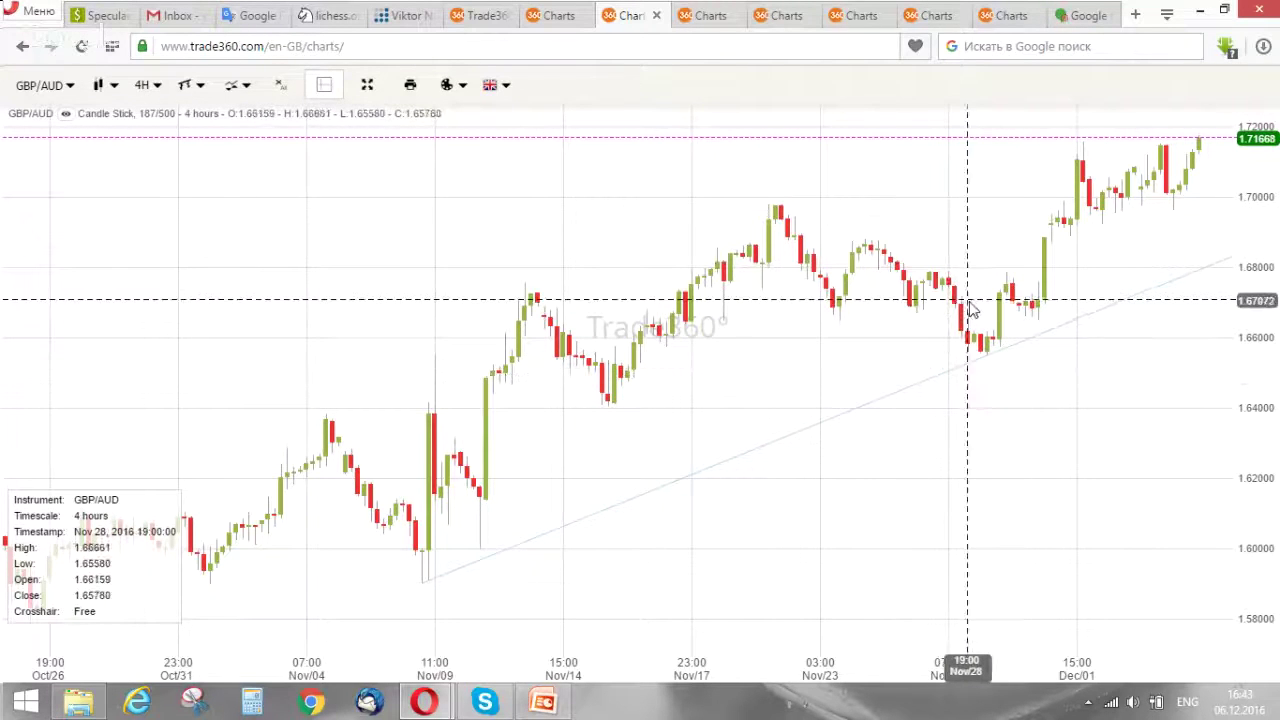
Change the charted instrument to USD/JPY.
click(60, 88)
scroll(134, 314, up, 4)
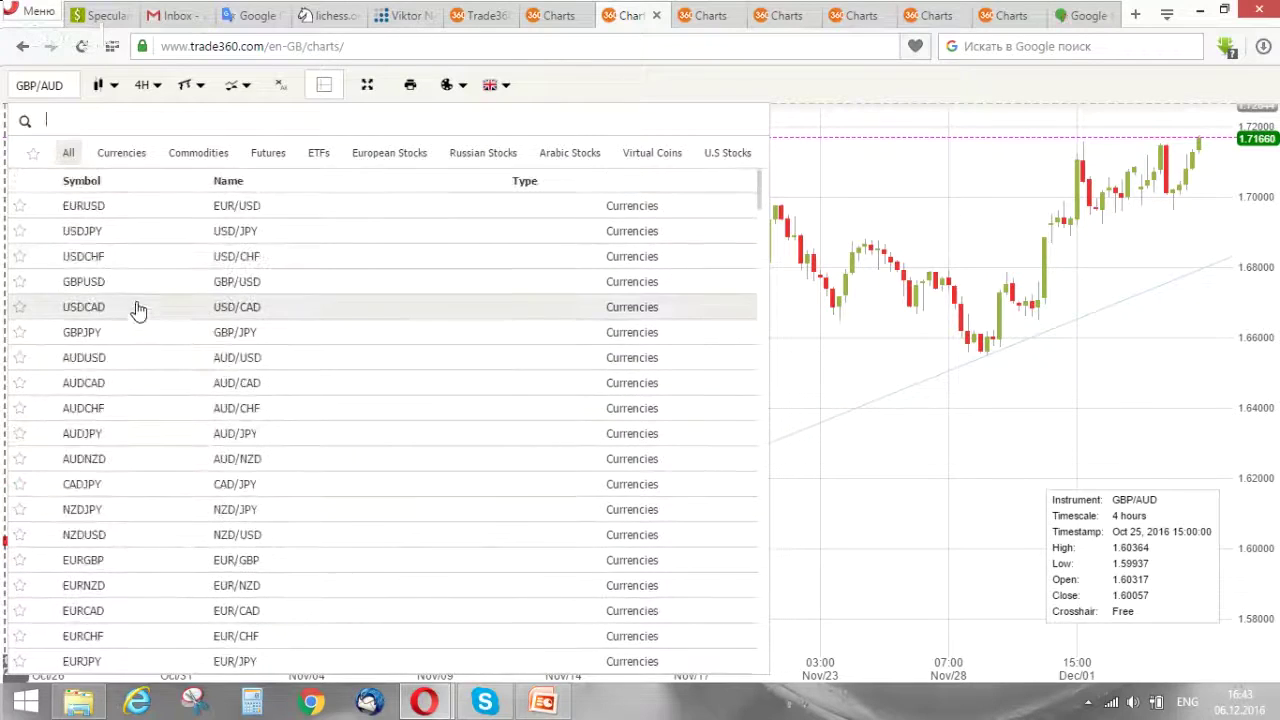
click(148, 244)
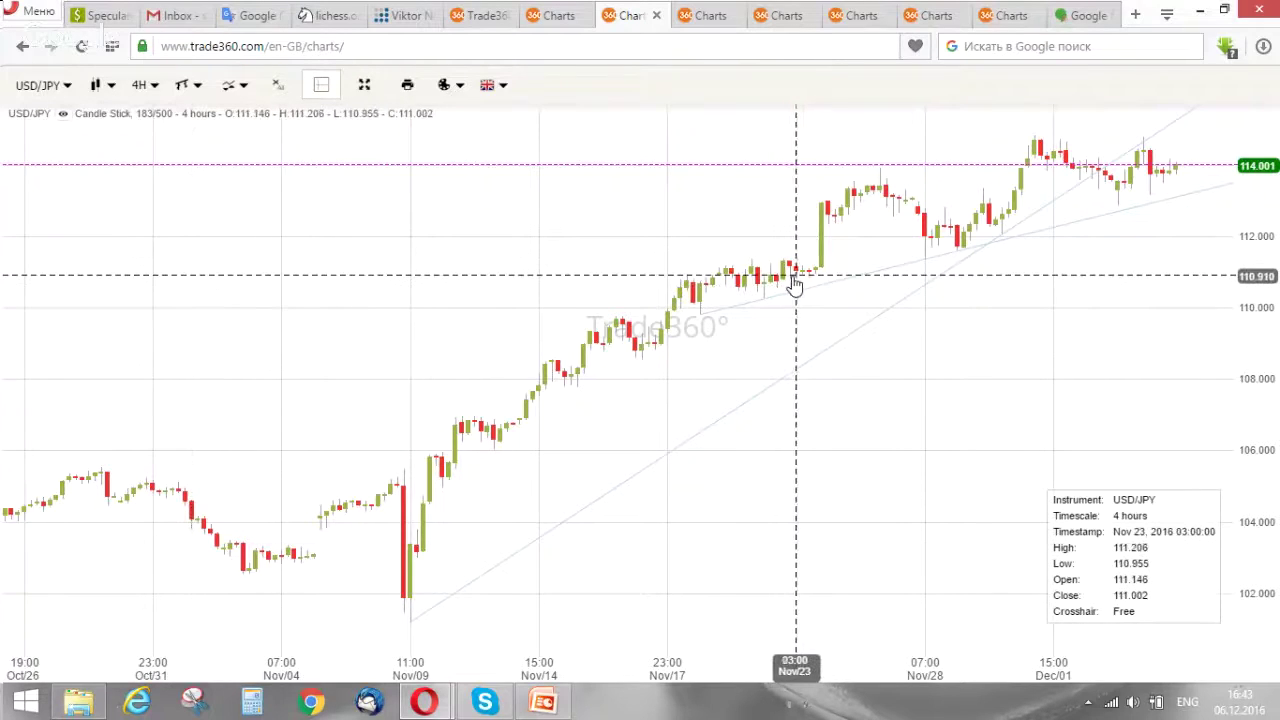
Remove both existing trend lines from the USD/JPY chart, the steep one from Nov 9 and the flatter one from Nov 18.
click(901, 306)
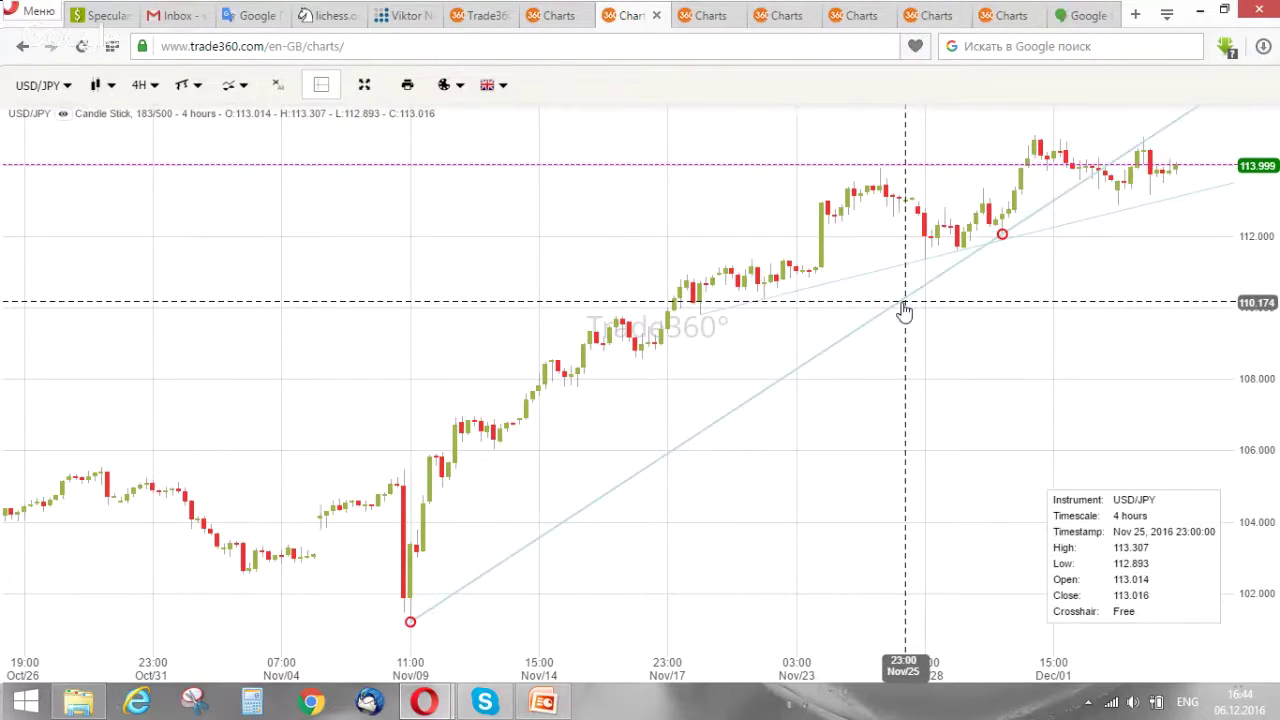
right_click(652, 474)
click(699, 529)
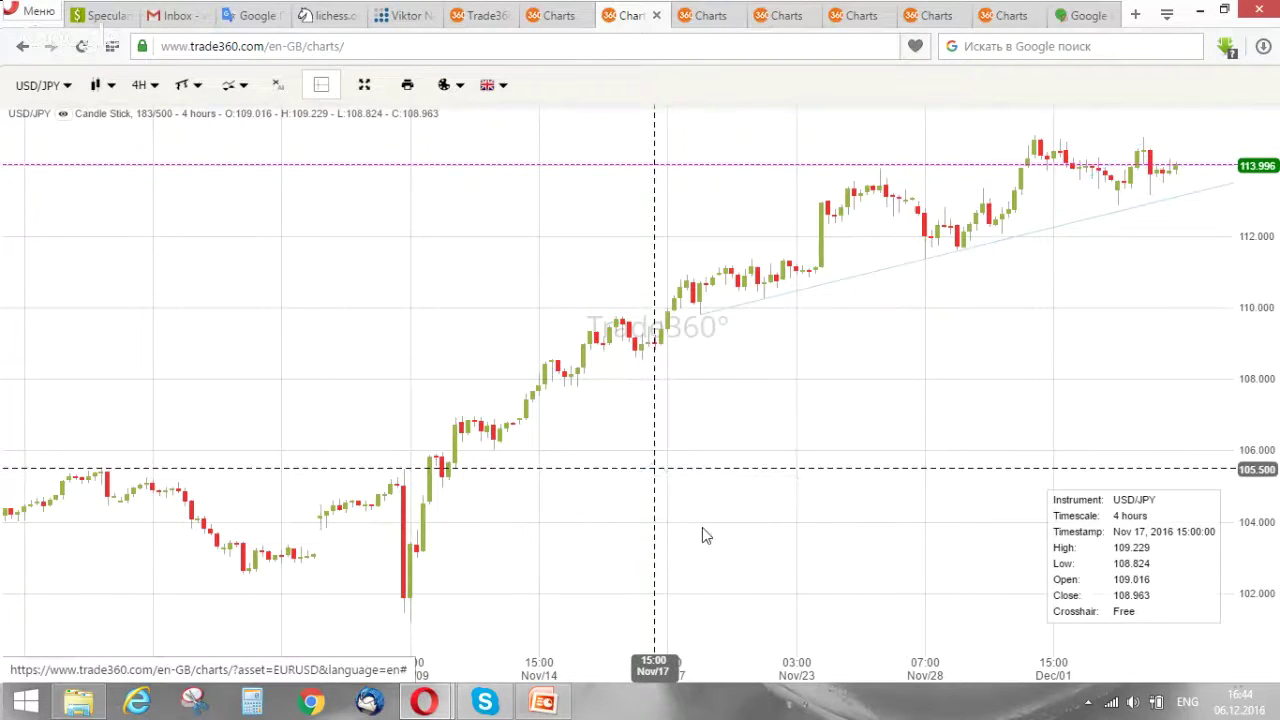
click(889, 270)
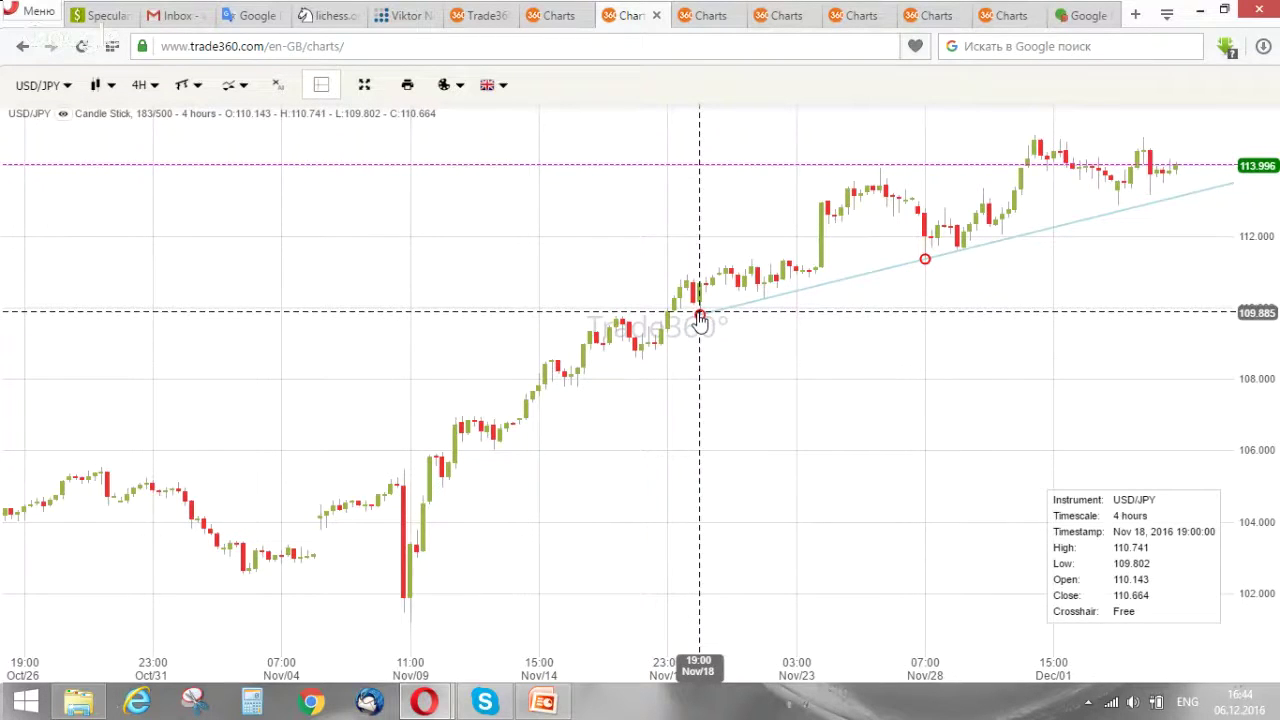
drag(699, 316, 951, 263)
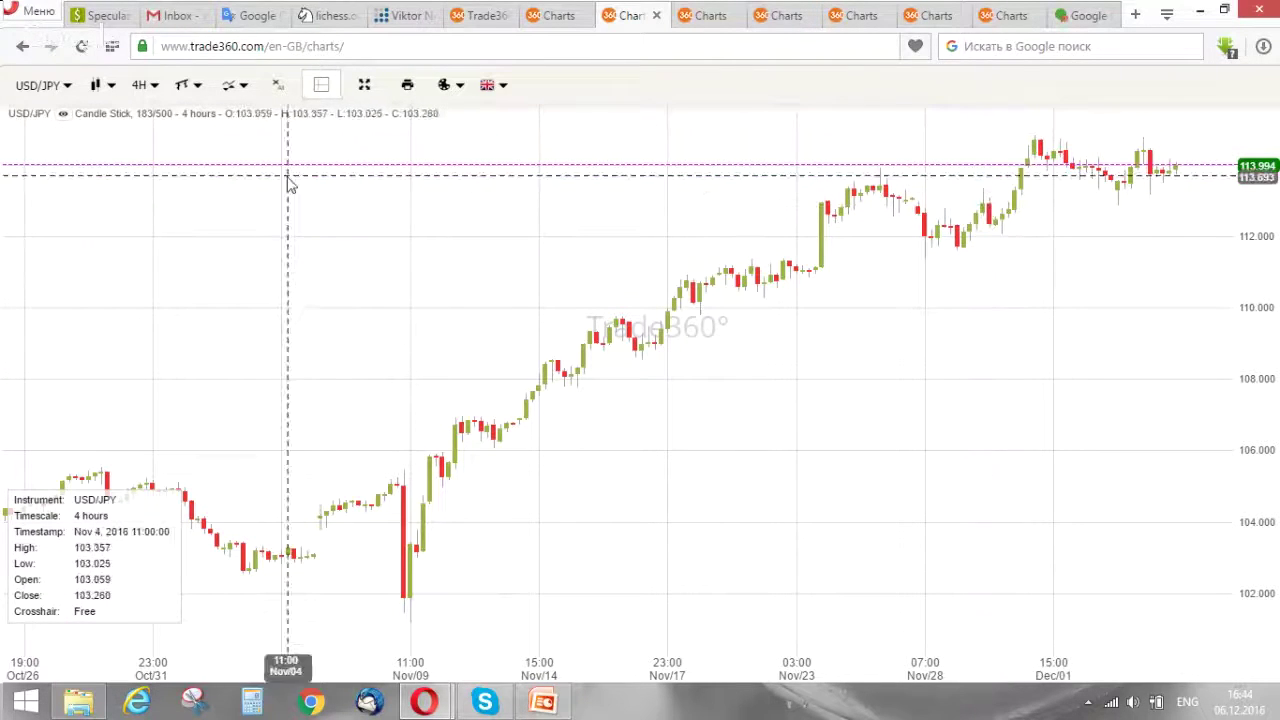
Draw a new High/Low trend line on USD/JPY from the Nov 9 low to the late-November low.
click(194, 90)
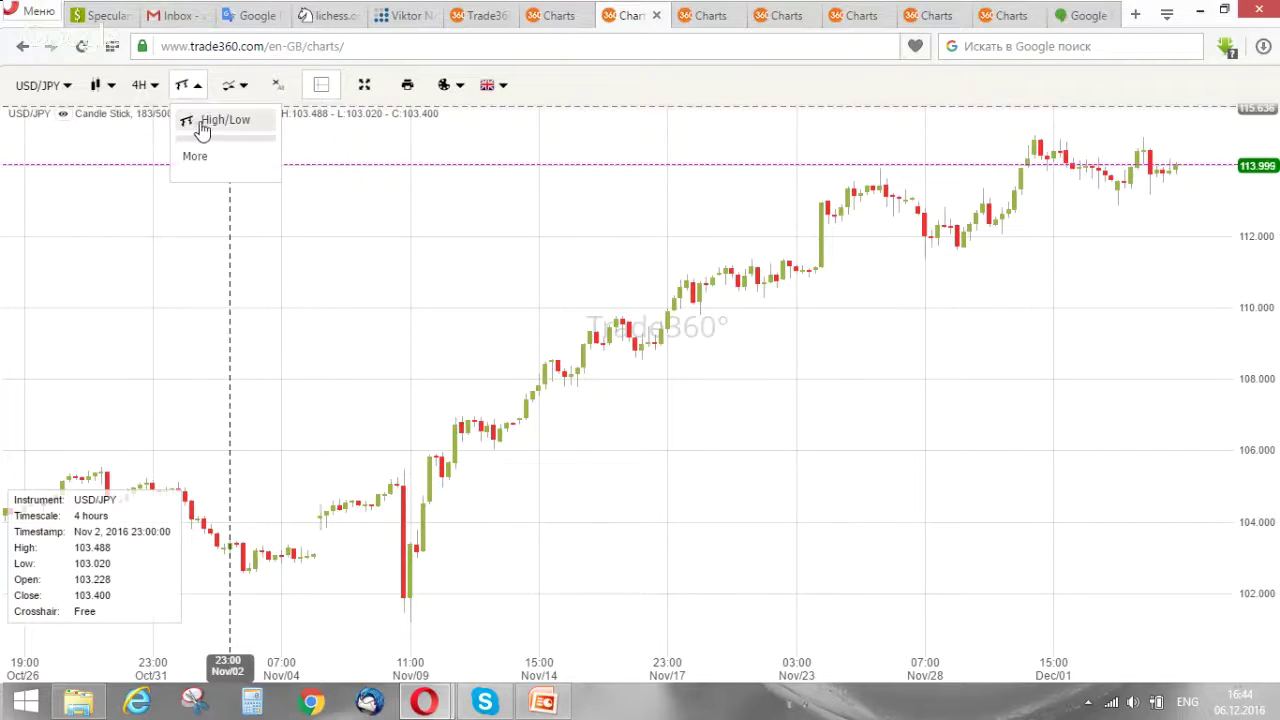
click(203, 124)
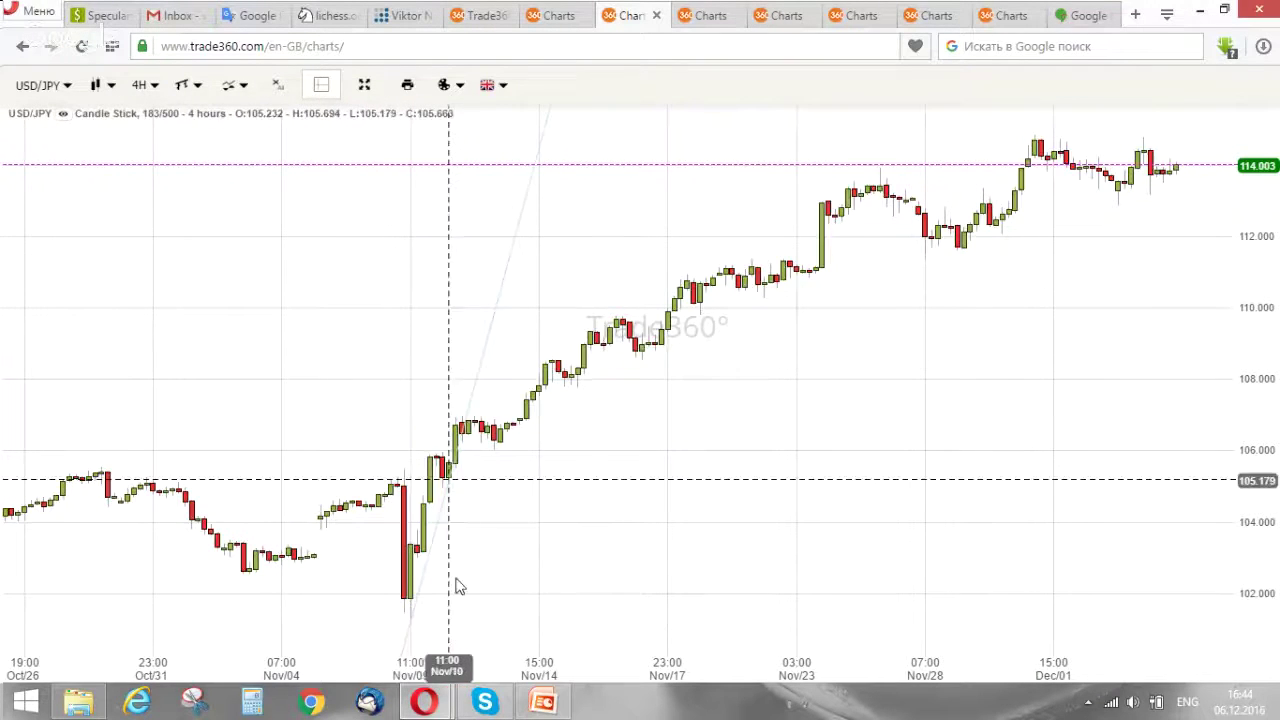
click(1000, 249)
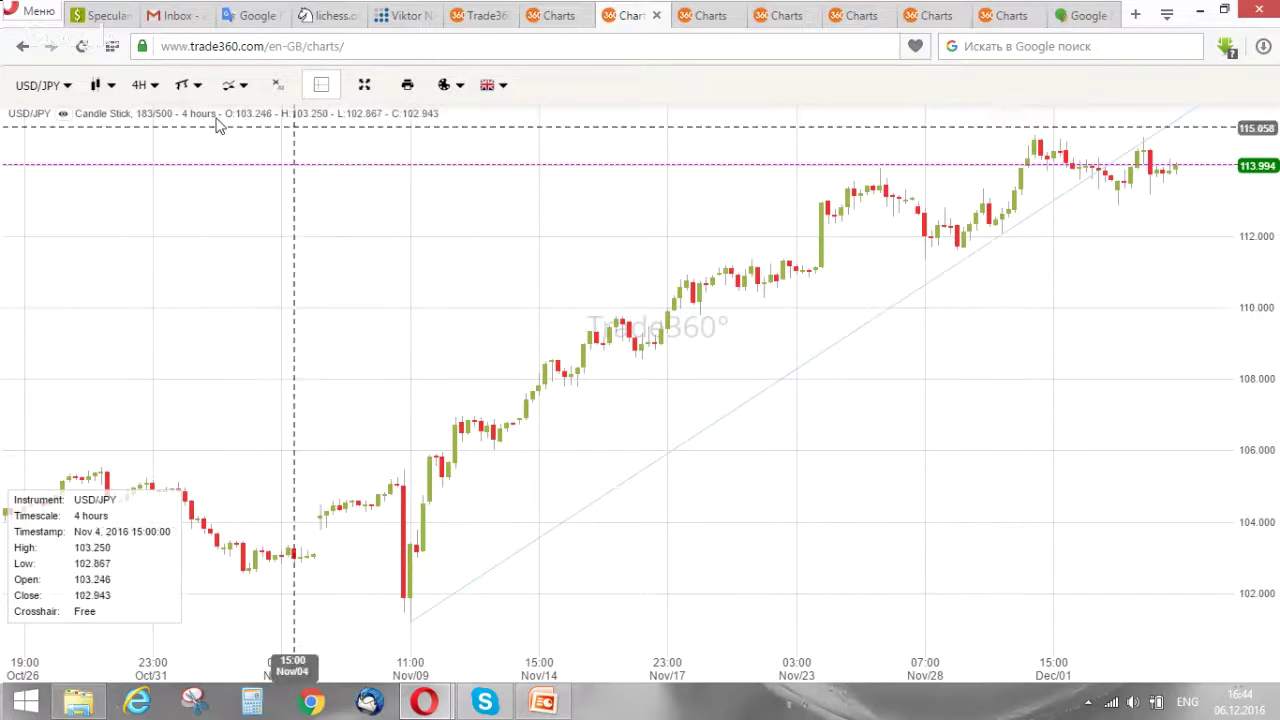
Change the charted instrument from USD/JPY to Gold, spot (XAUUSD).
click(40, 85)
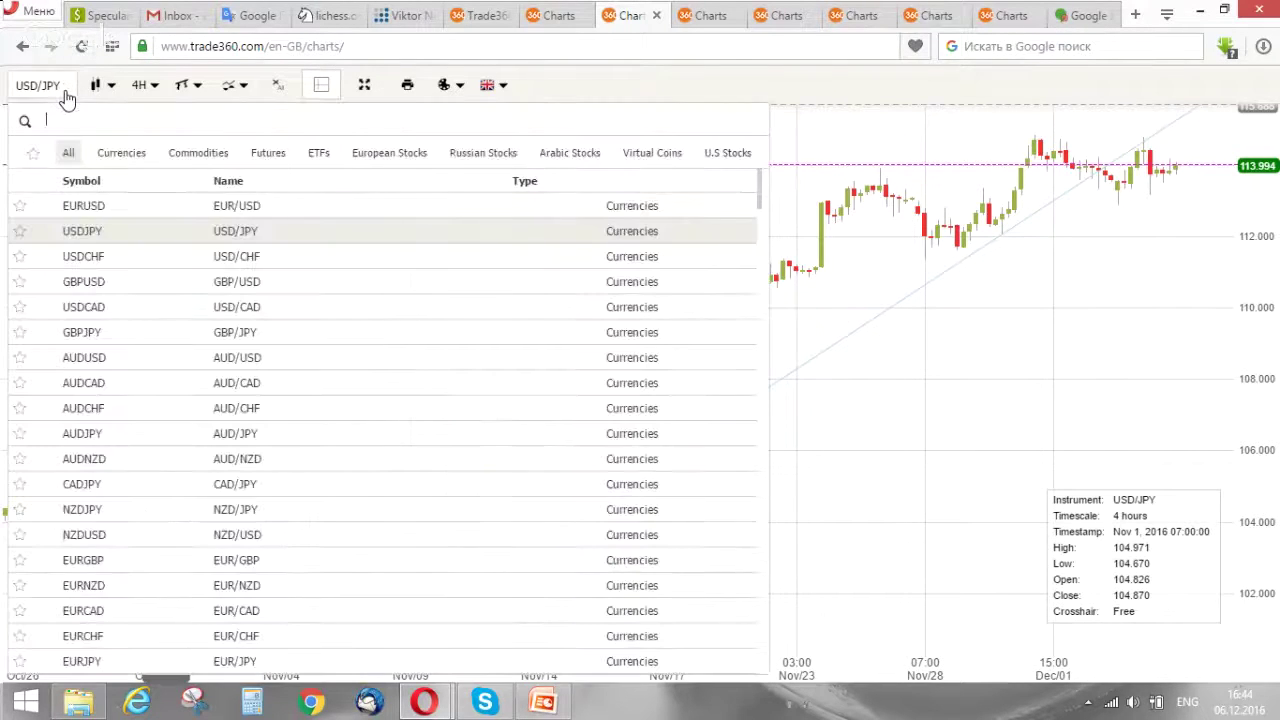
scroll(128, 473, down, 1)
scroll(128, 473, down, 15)
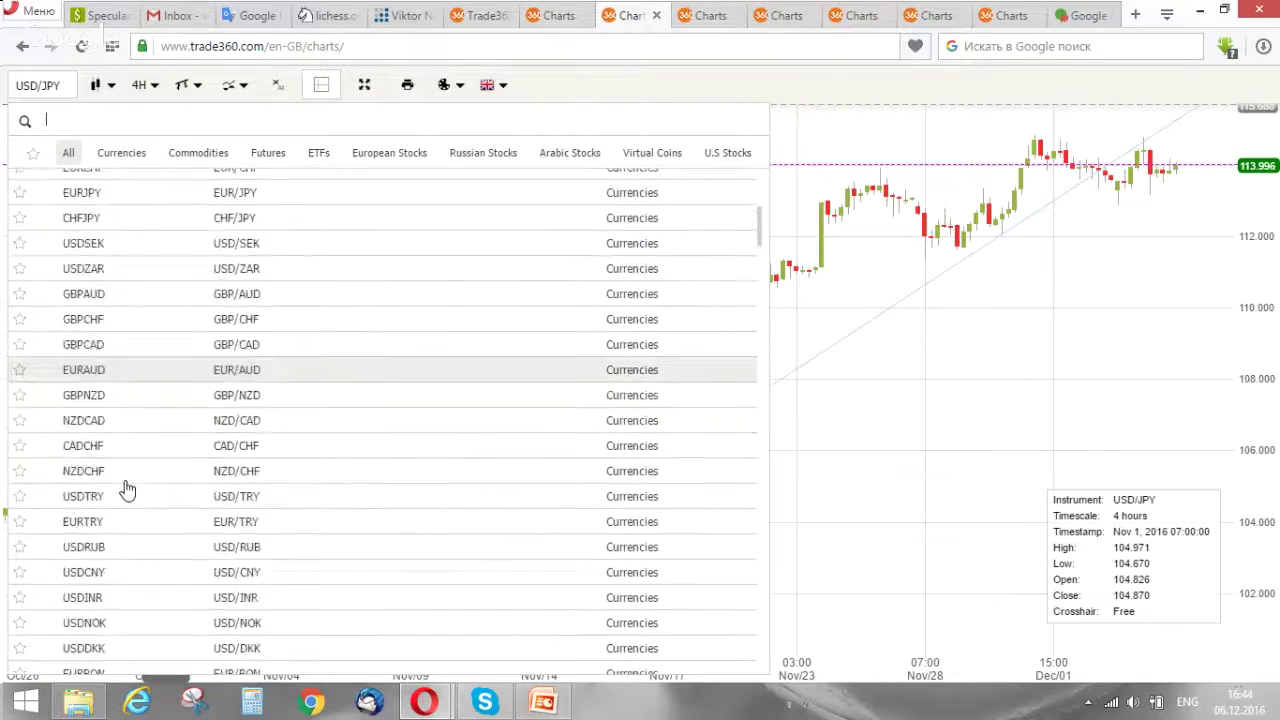
scroll(130, 497, down, 1)
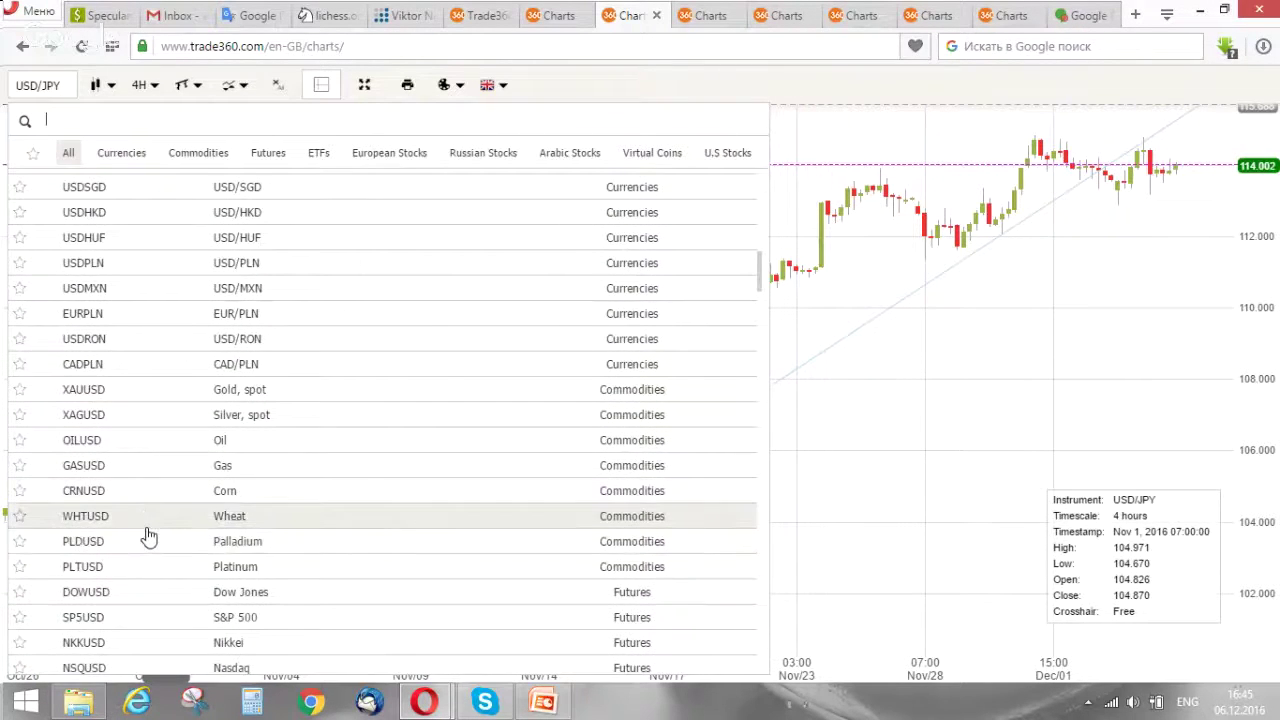
scroll(149, 534, down, 1)
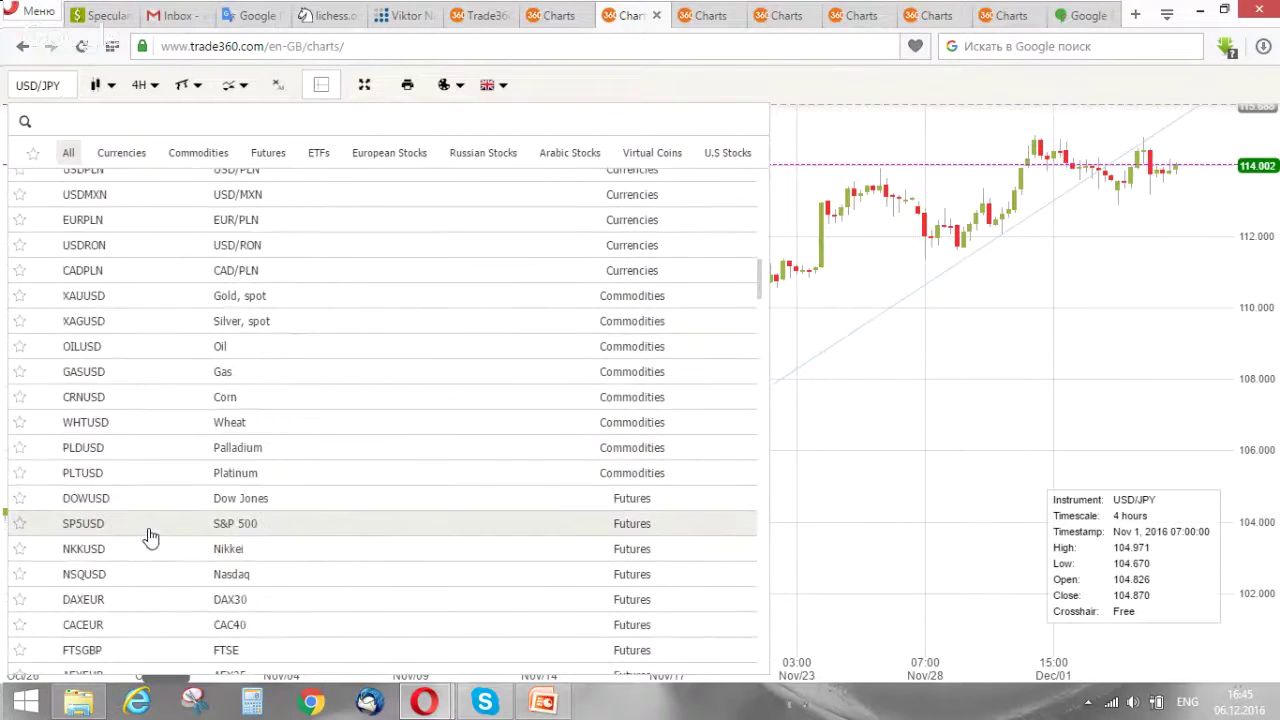
click(164, 305)
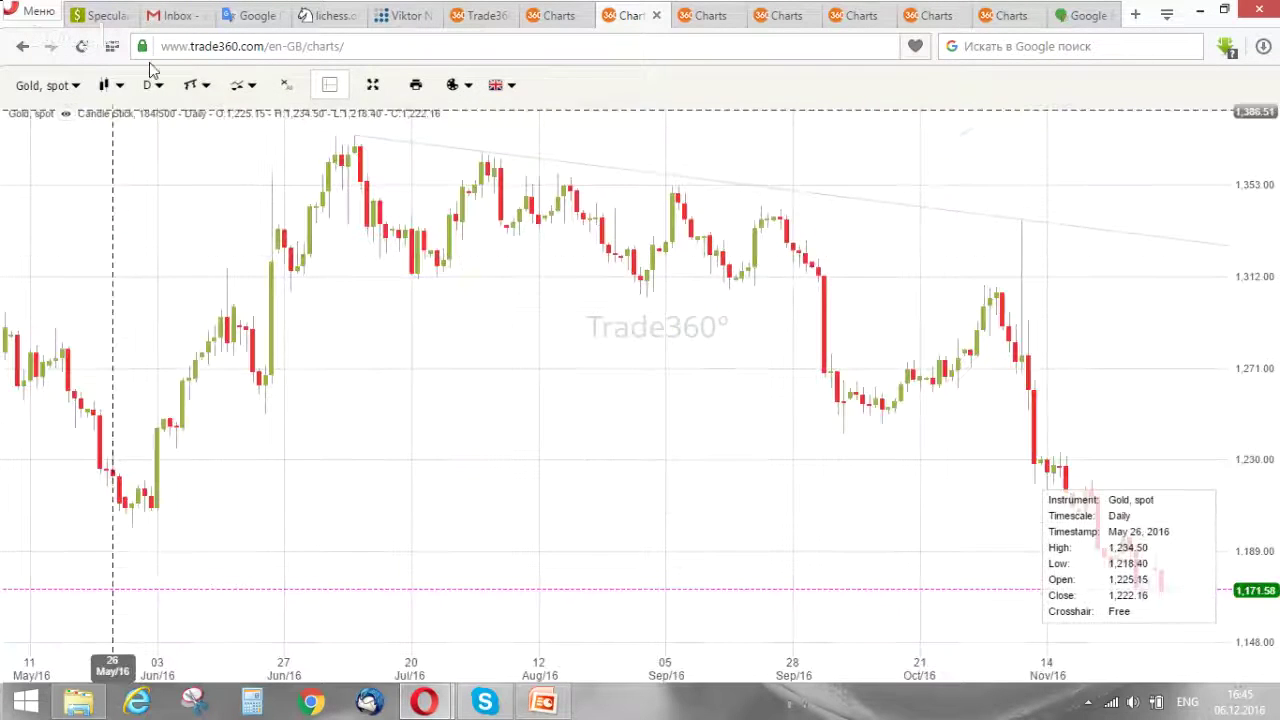
Remove the existing descending trend line above the price highs on the Gold chart.
mouse_move(601, 168)
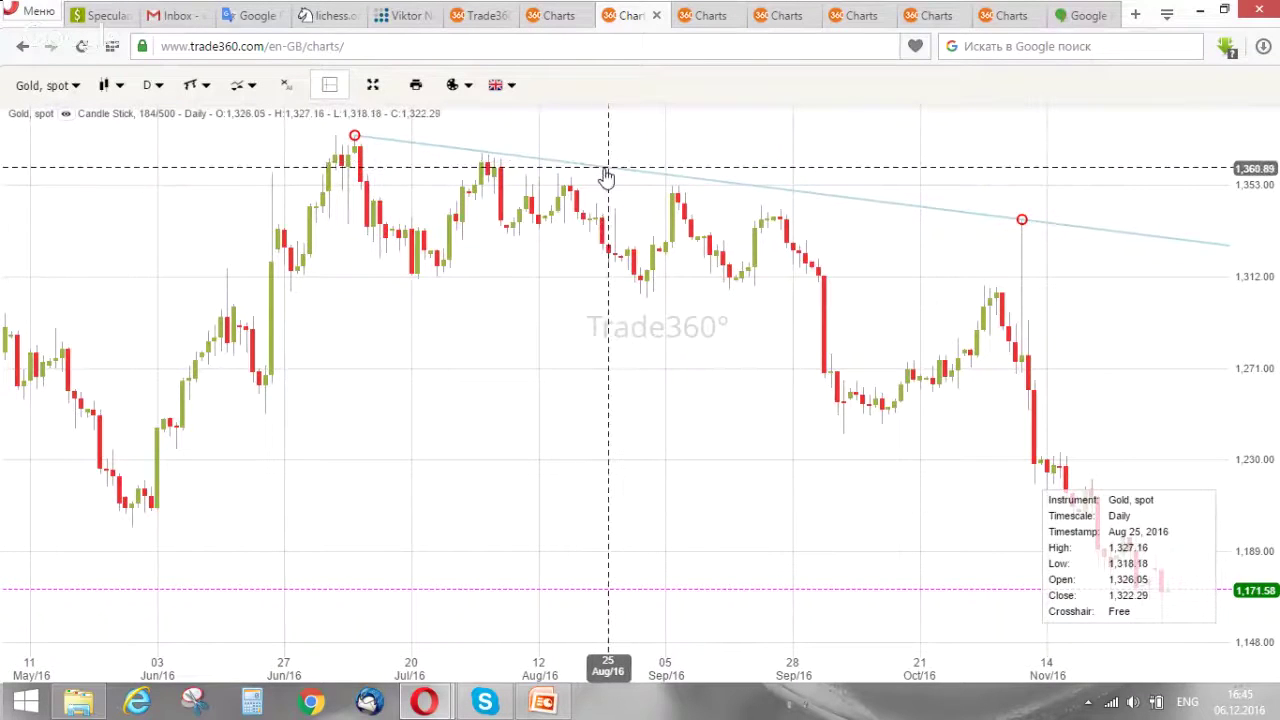
right_click(610, 171)
click(628, 230)
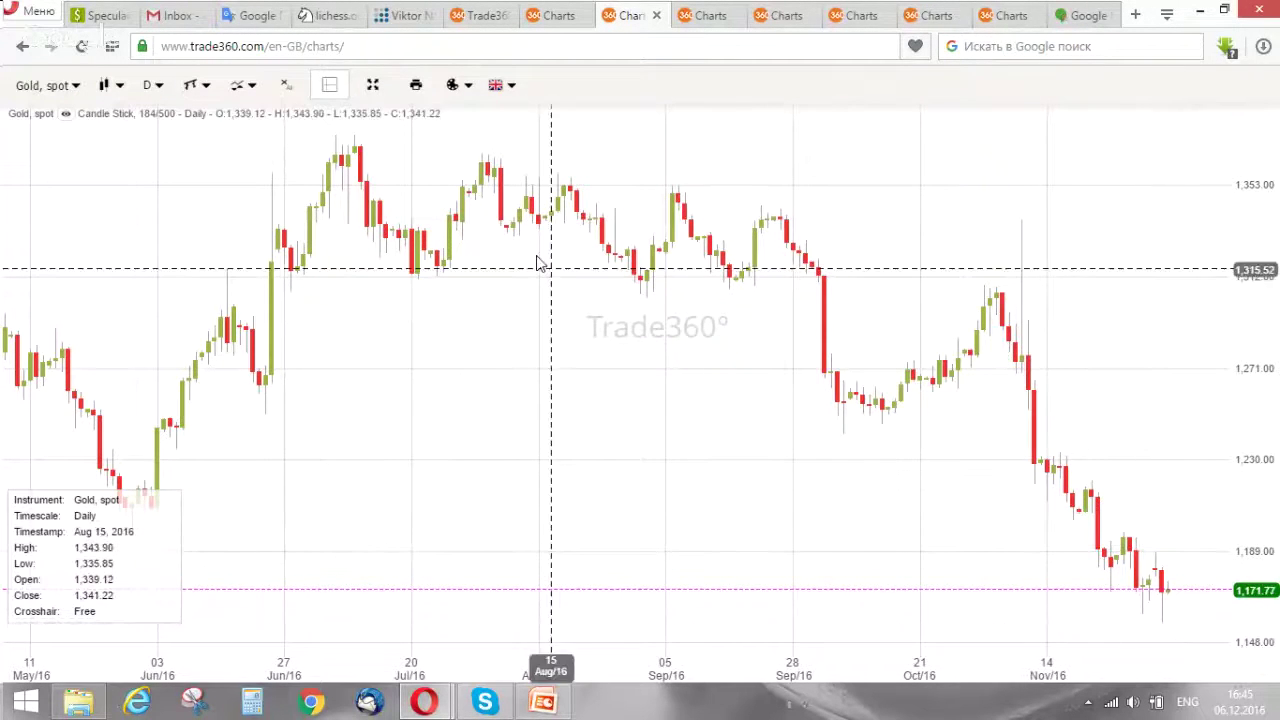
Draw a trend line on Gold from the Jul 6 high to the early-November spike high, and move its start to the adjacent July peak.
click(201, 88)
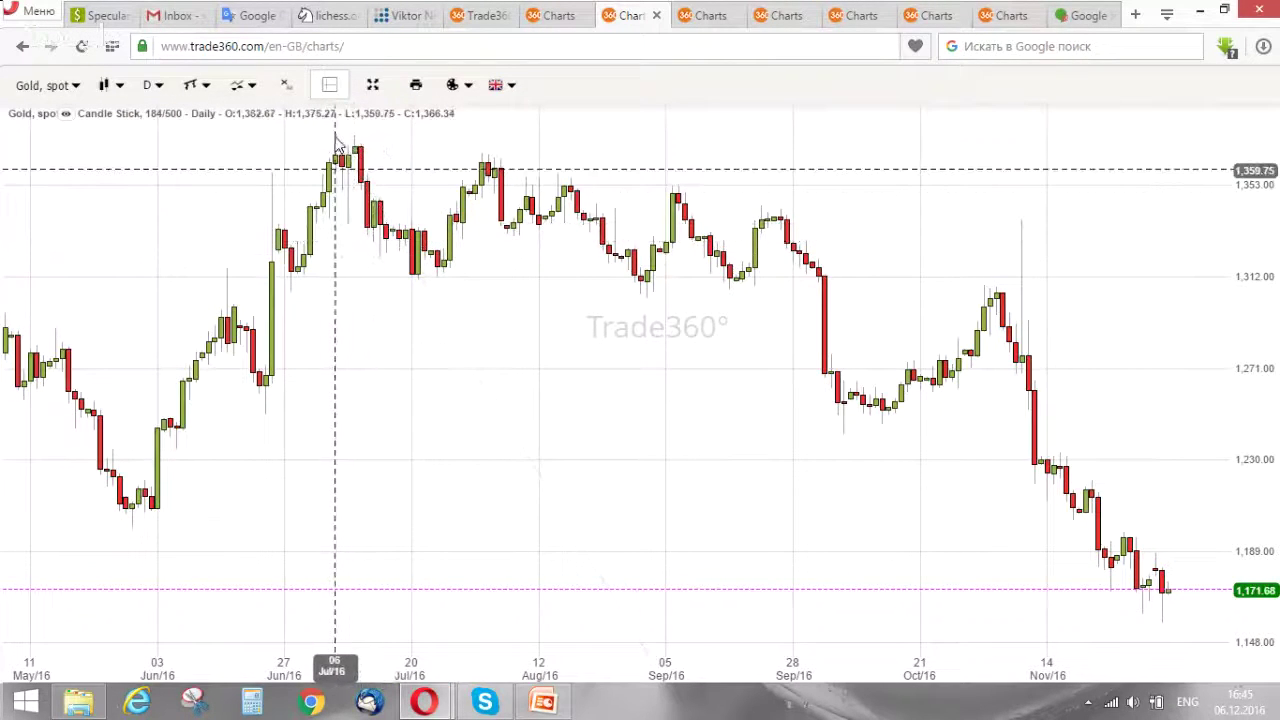
click(336, 139)
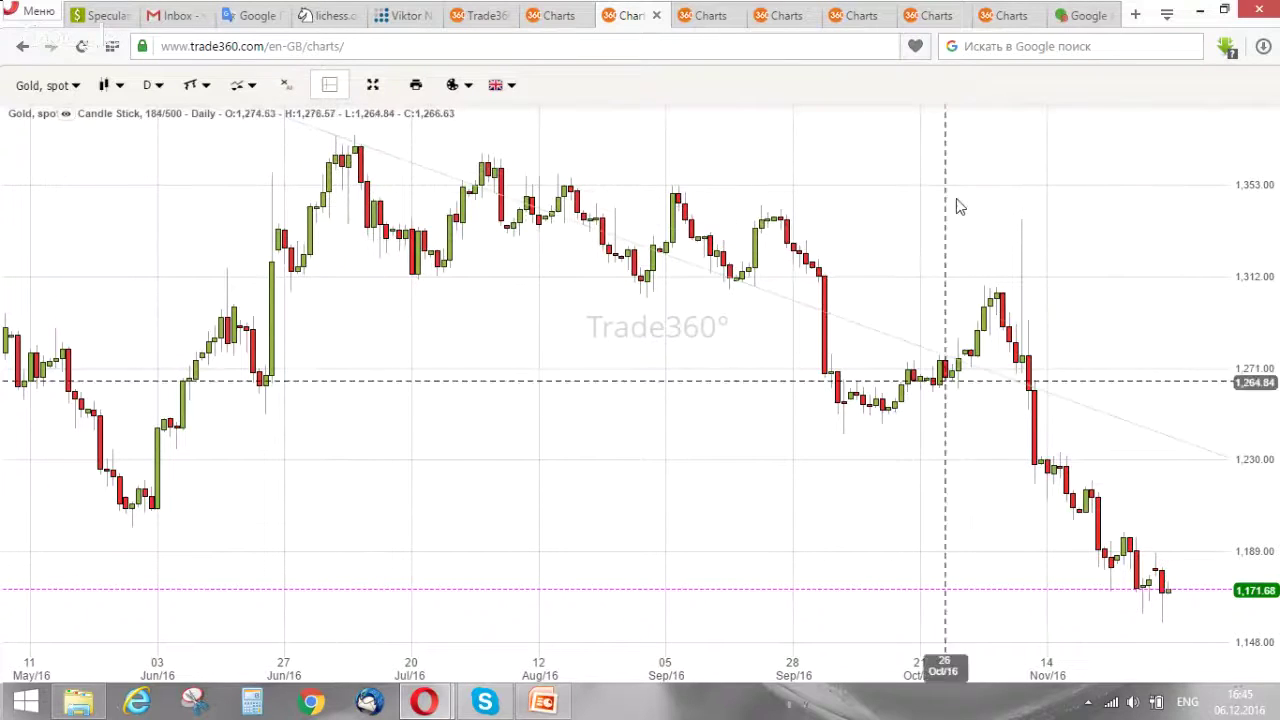
click(1022, 230)
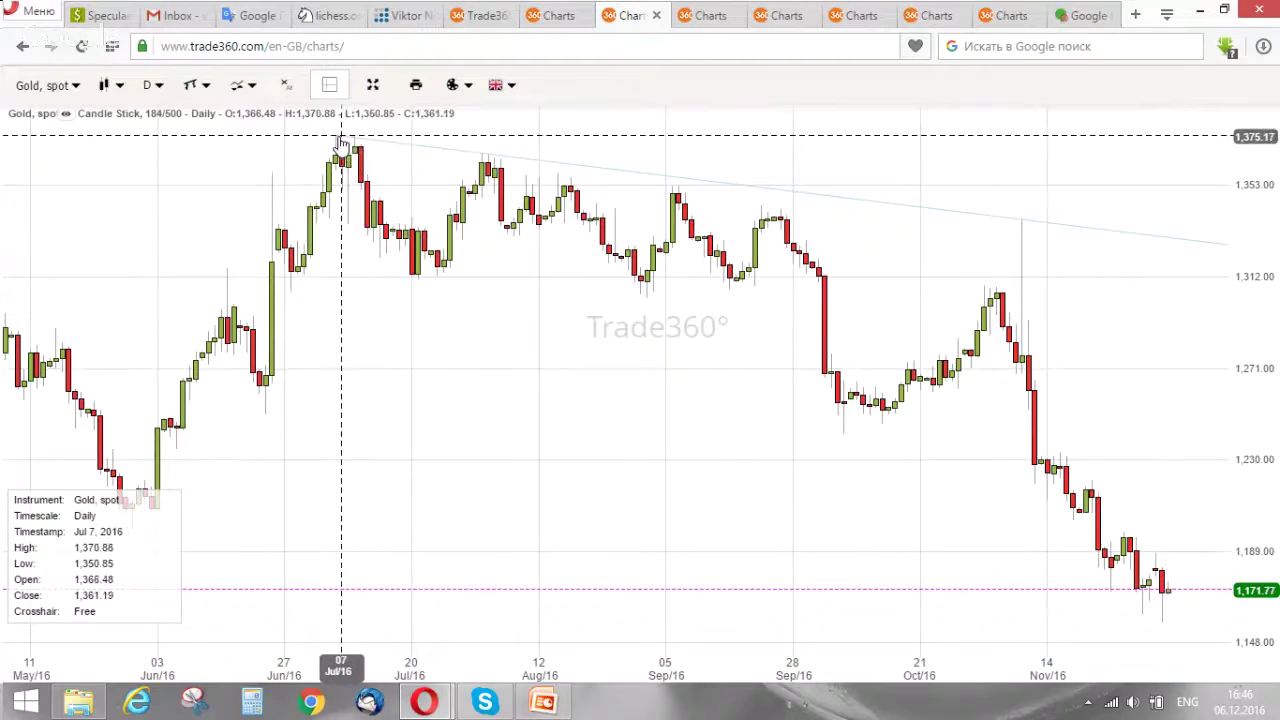
mouse_move(337, 143)
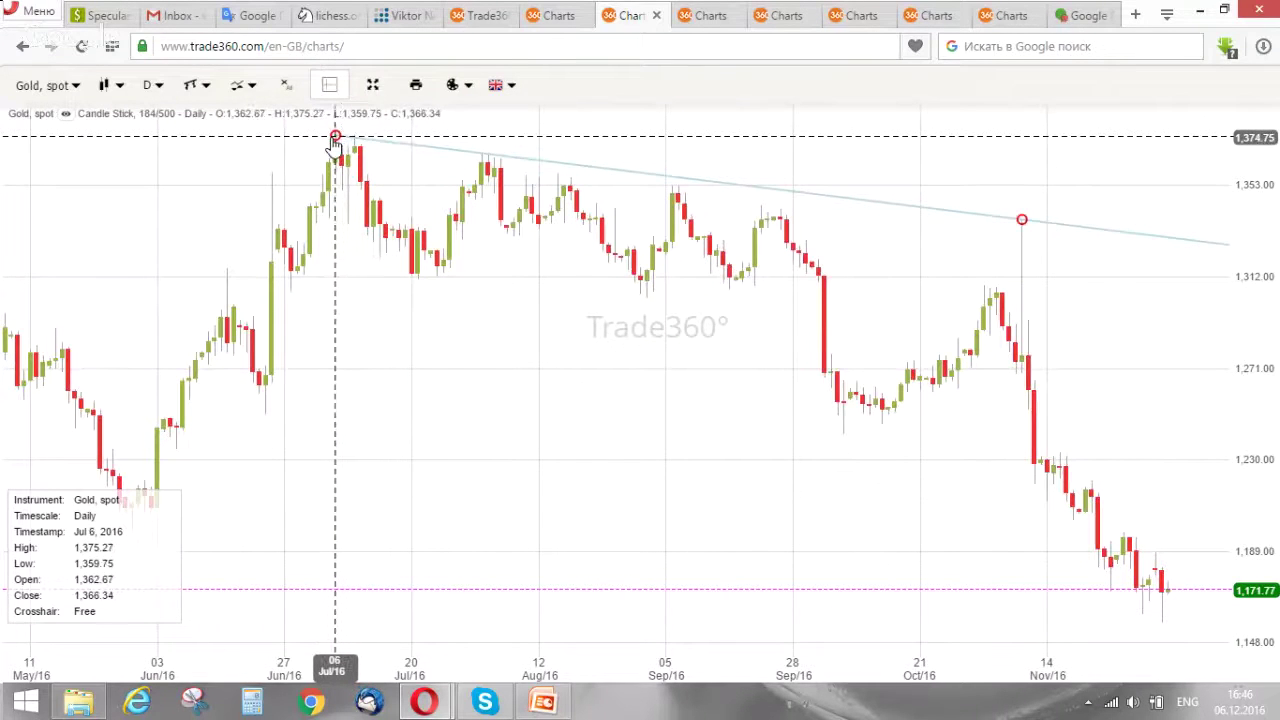
drag(335, 136, 354, 136)
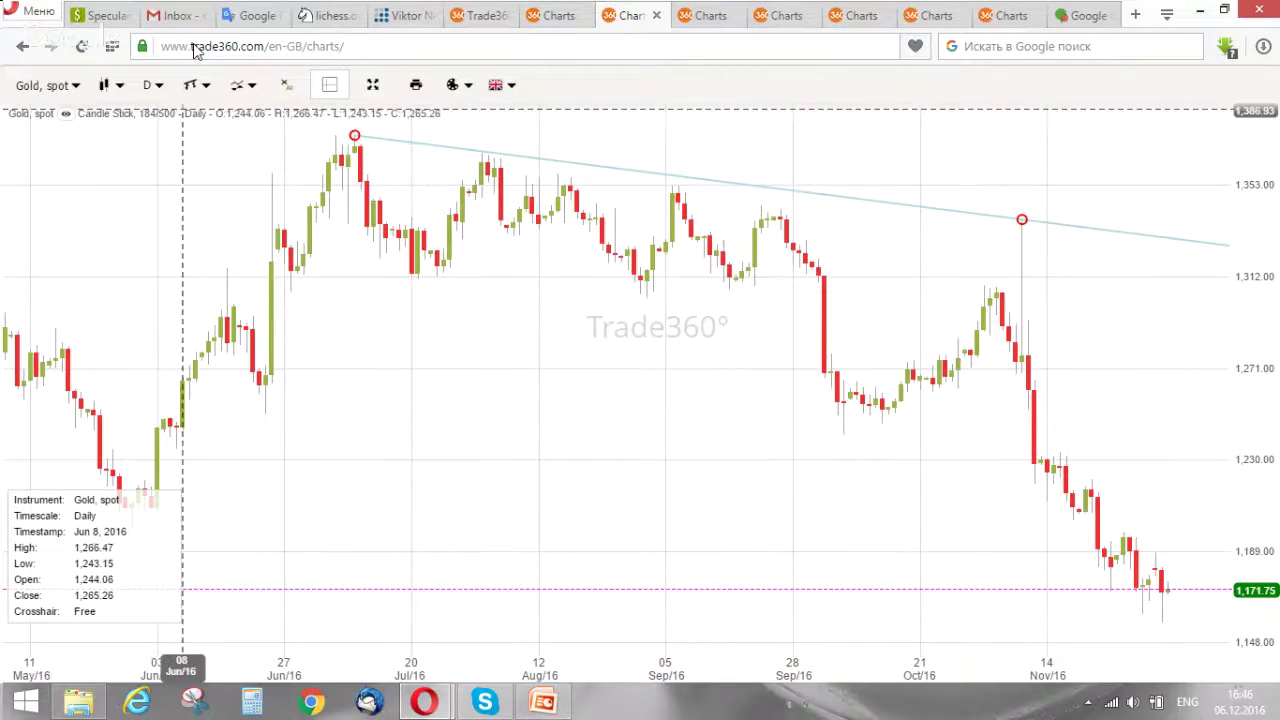
Change the charted instrument to EUR/GBP.
click(70, 88)
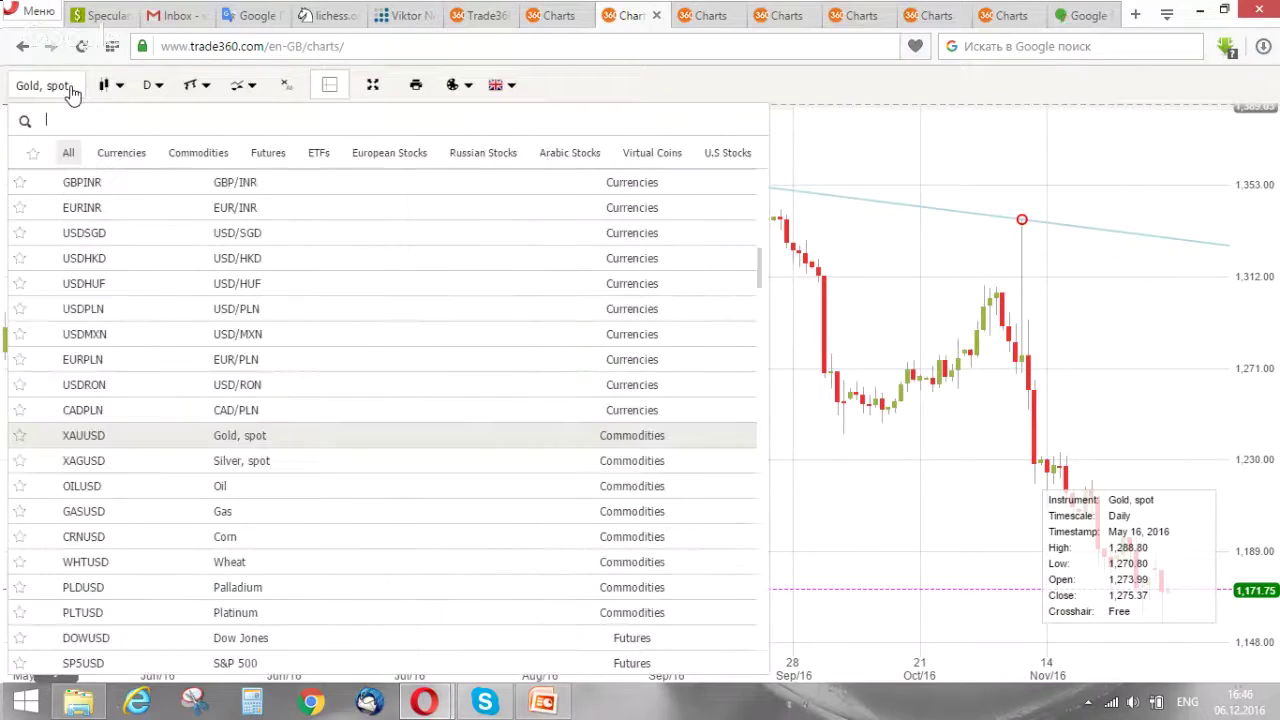
scroll(125, 345, up, 10)
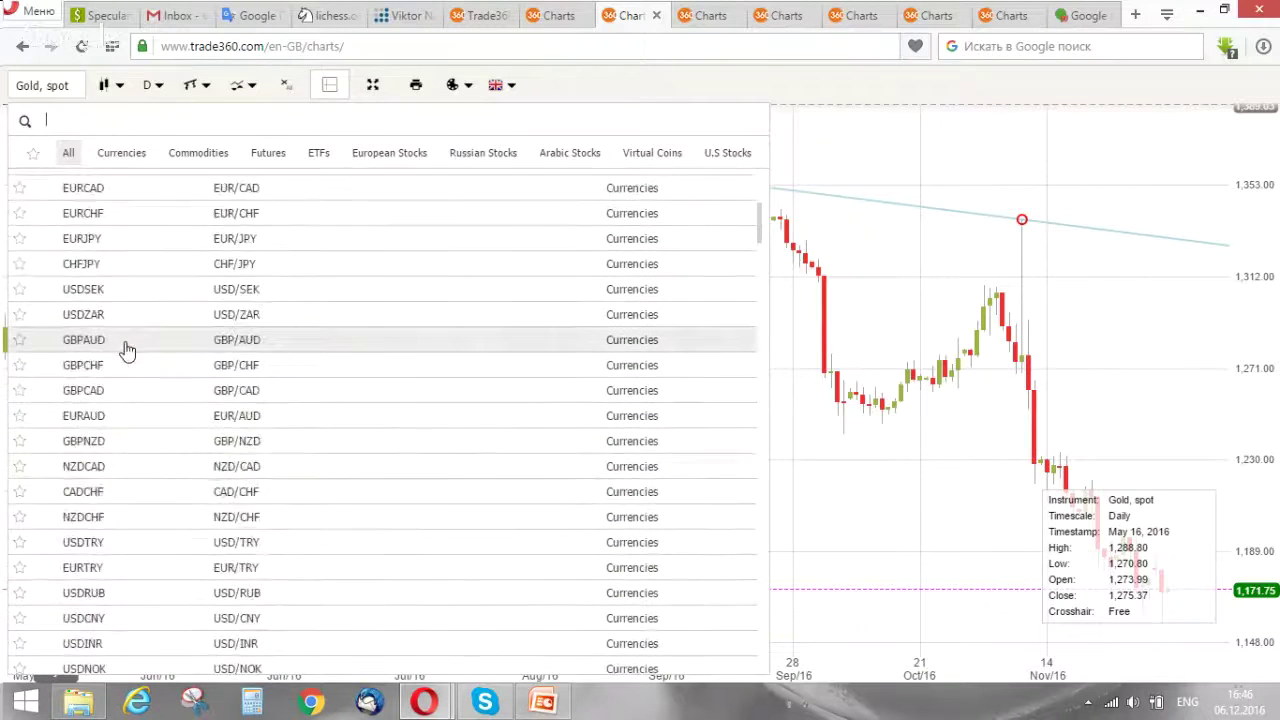
scroll(137, 306, up, 1)
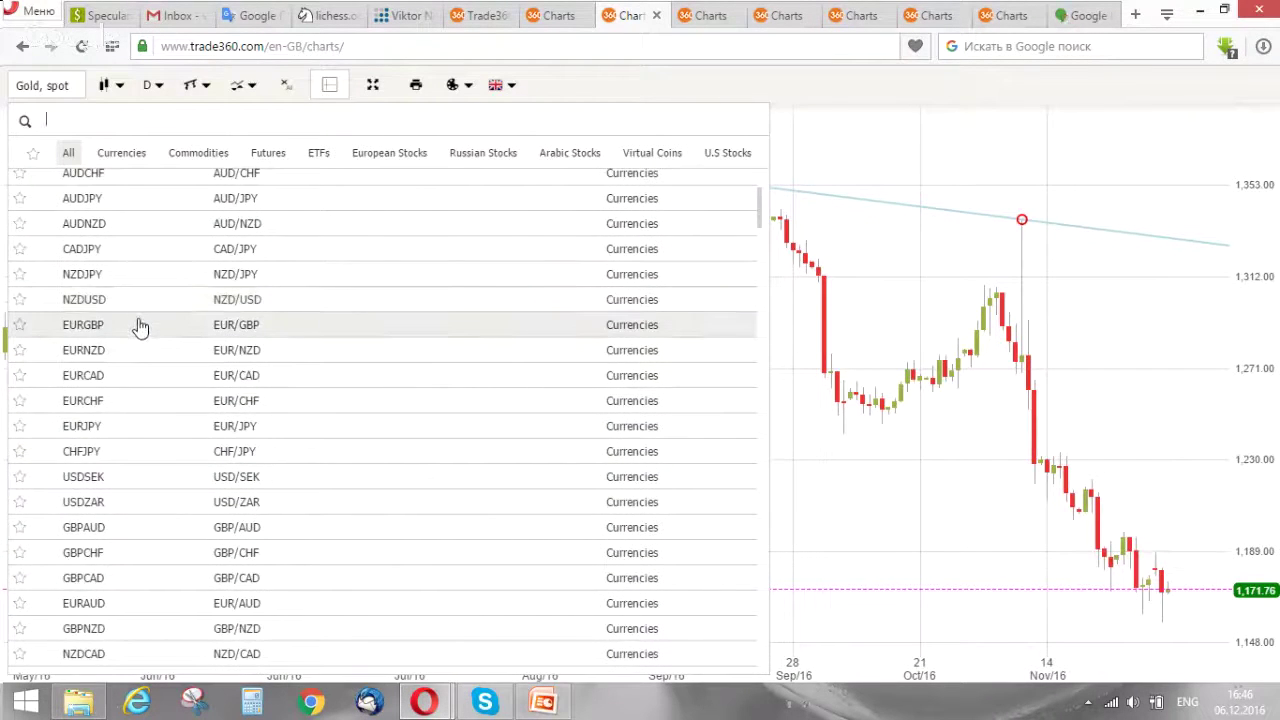
click(137, 323)
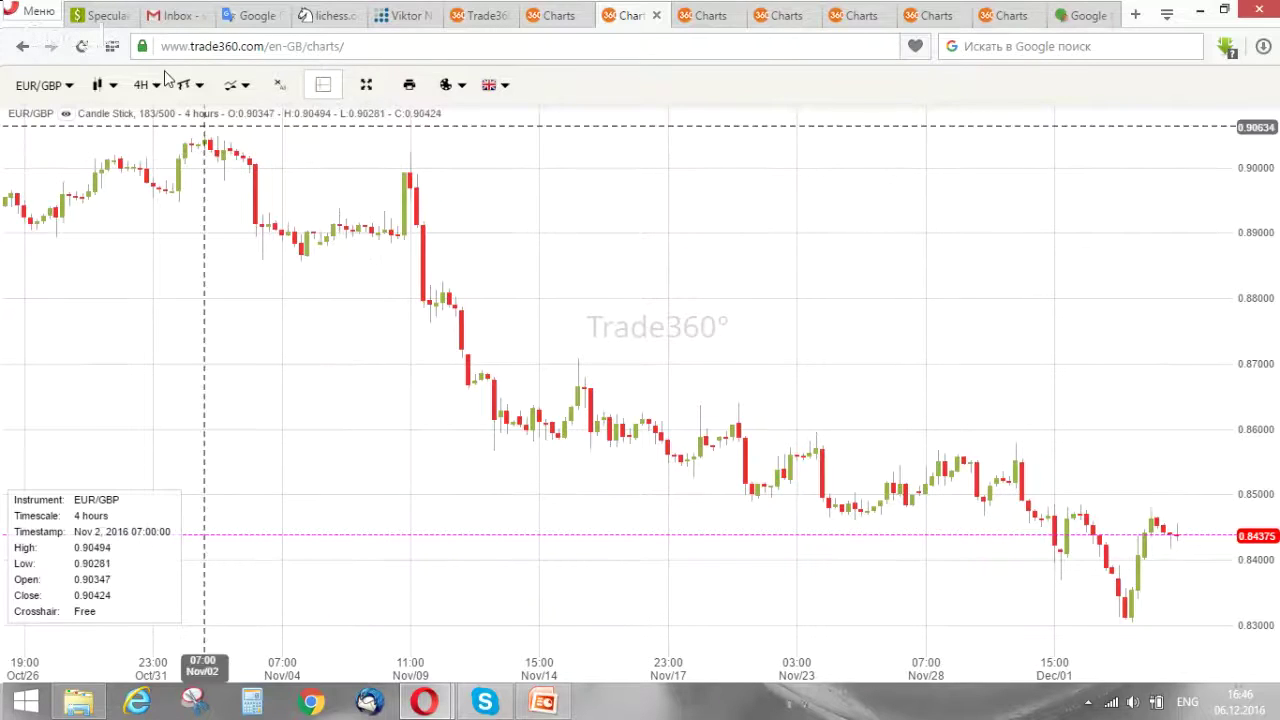
Draw a trend line on EUR/GBP between the Nov 30 high and the Nov 2 high, and move its start to the Nov 9 high.
click(1015, 450)
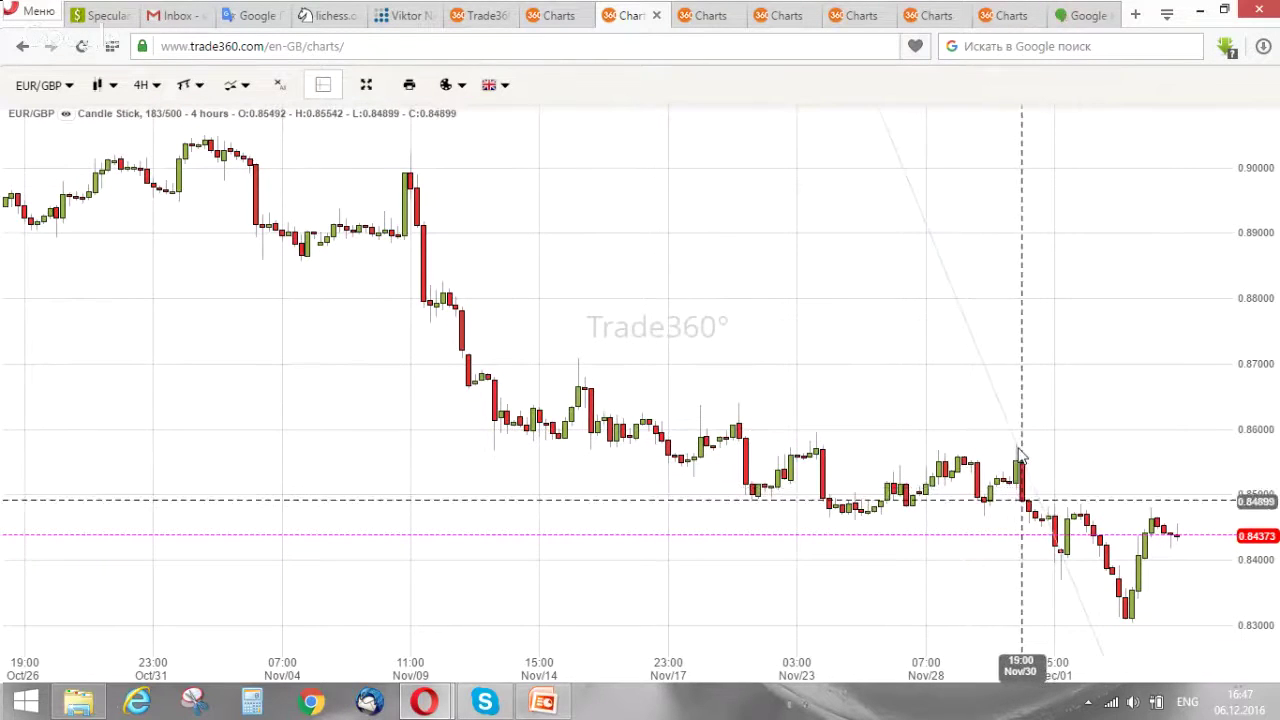
click(211, 140)
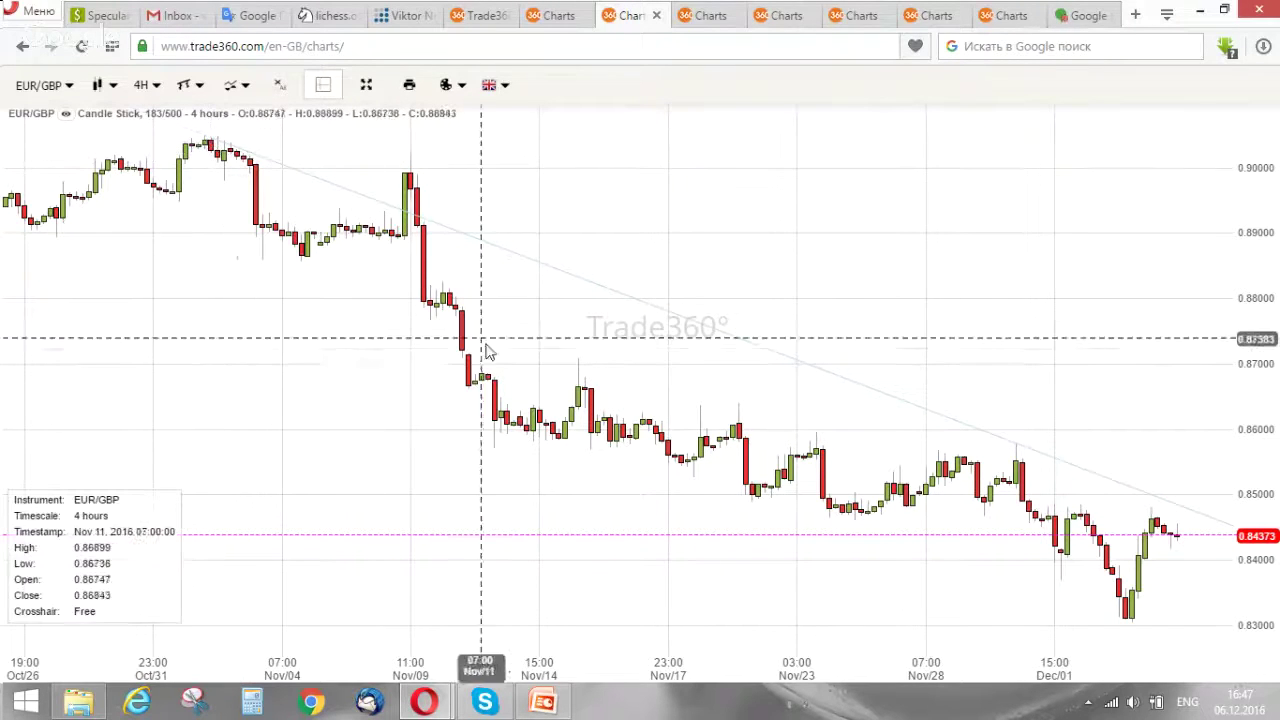
click(218, 140)
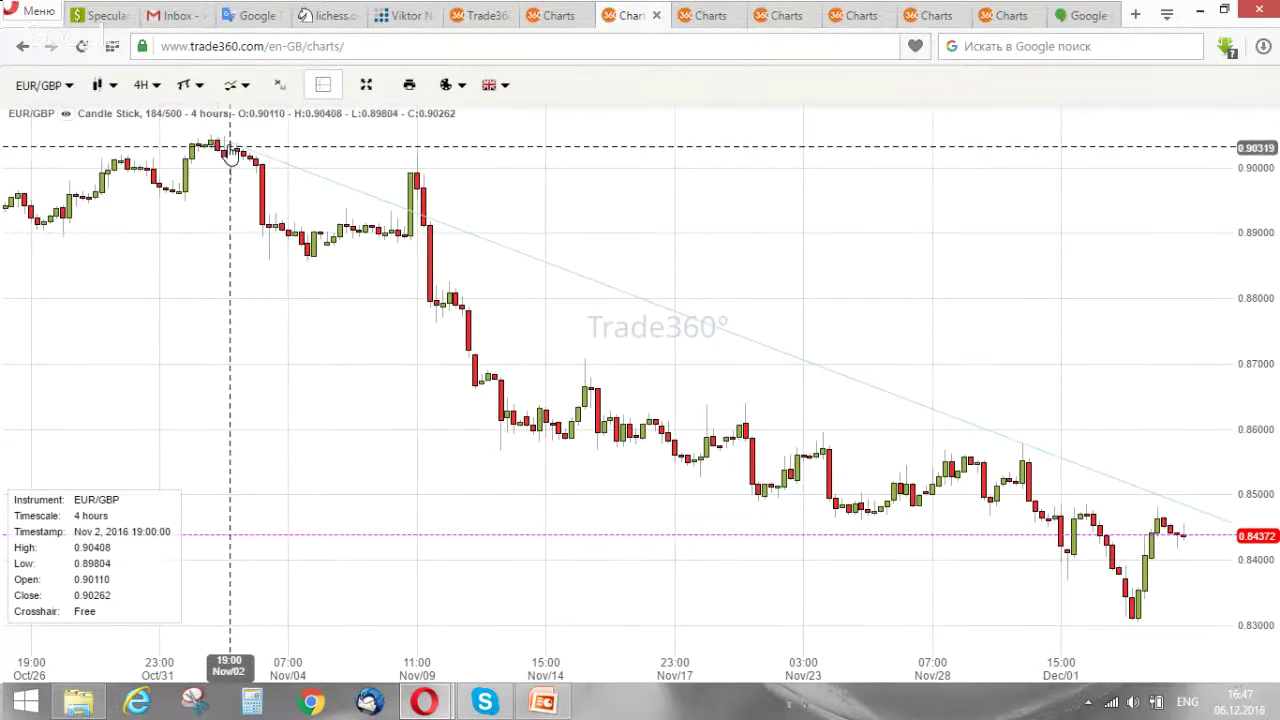
click(217, 138)
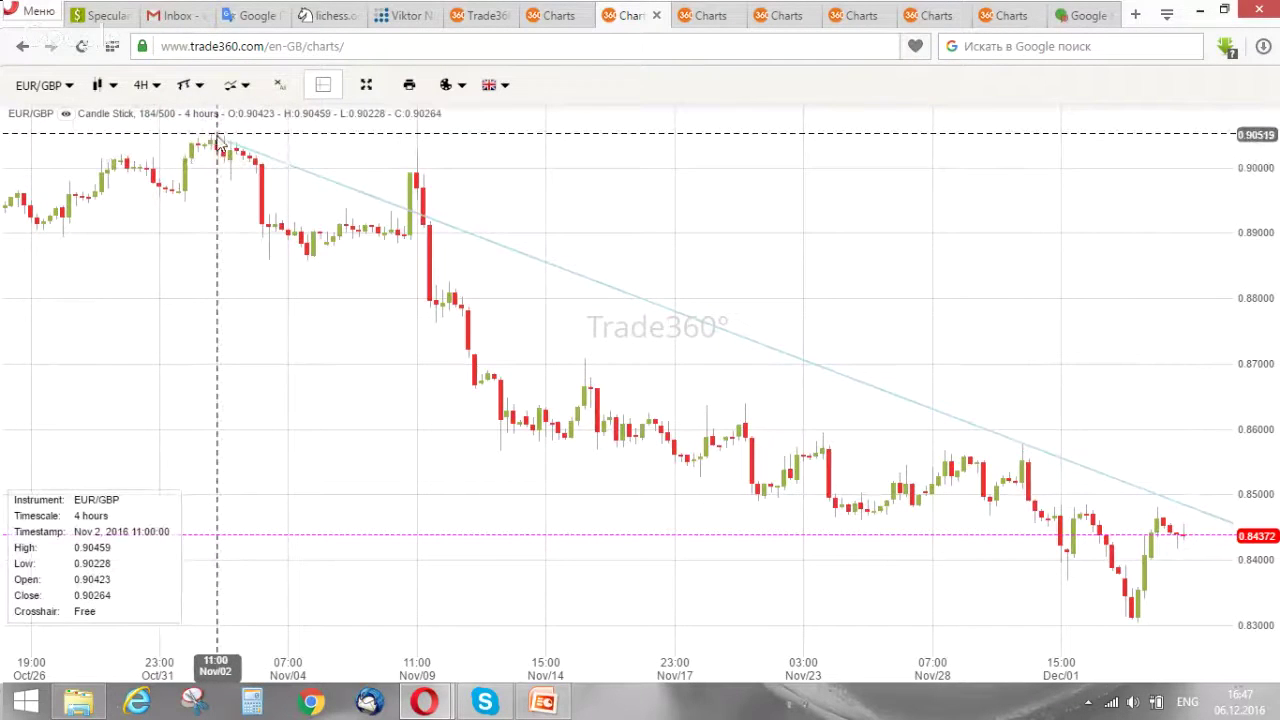
drag(218, 140, 224, 138)
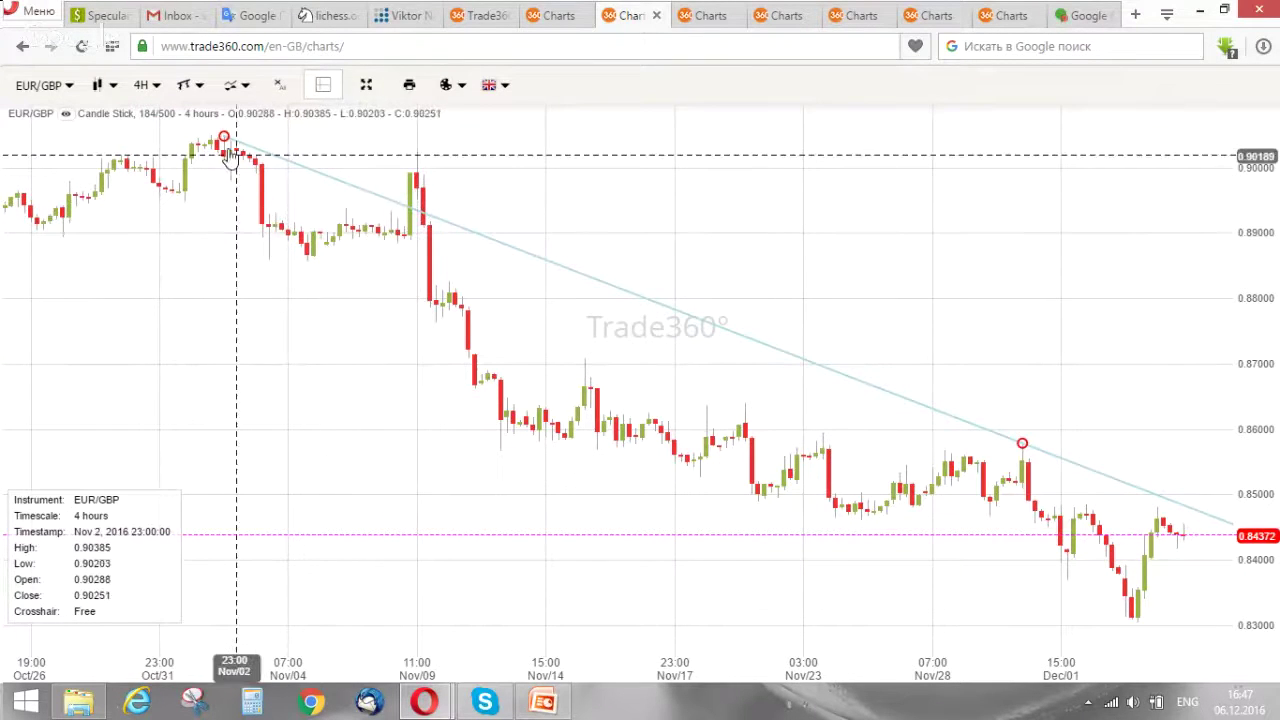
drag(226, 137, 418, 155)
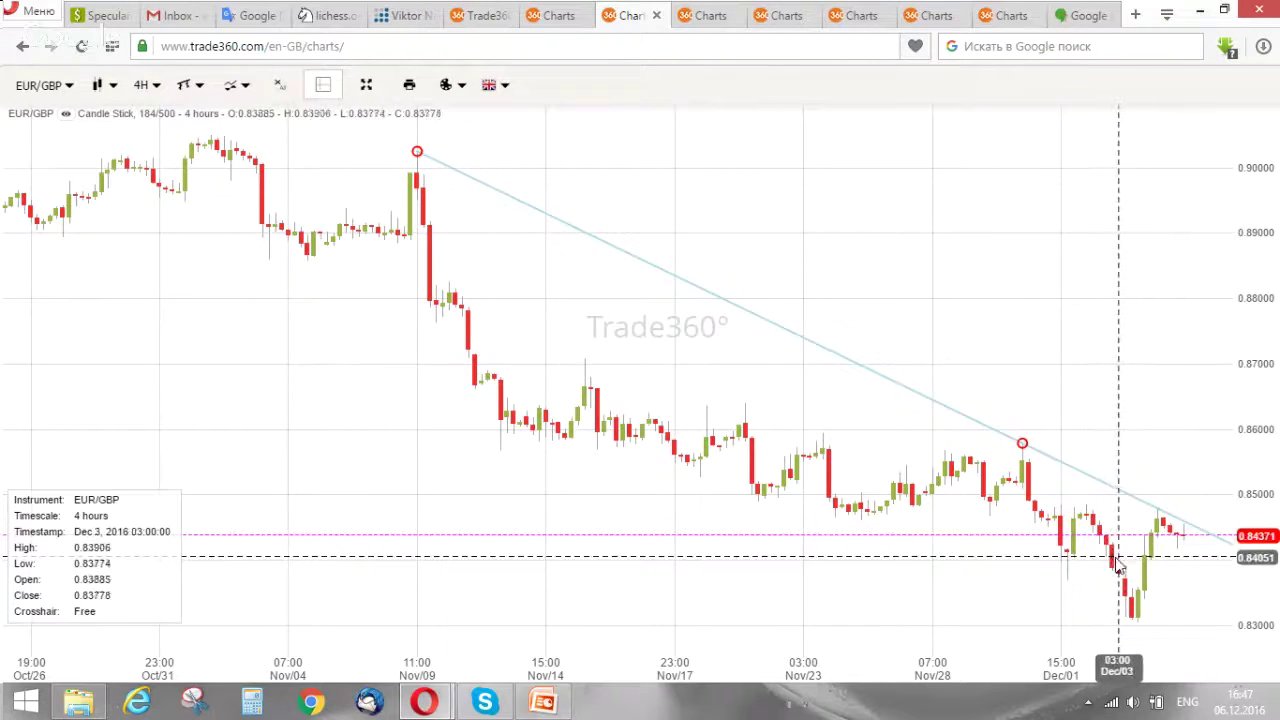
Set the EUR/GBP chart's timescale to 8 hours.
click(70, 115)
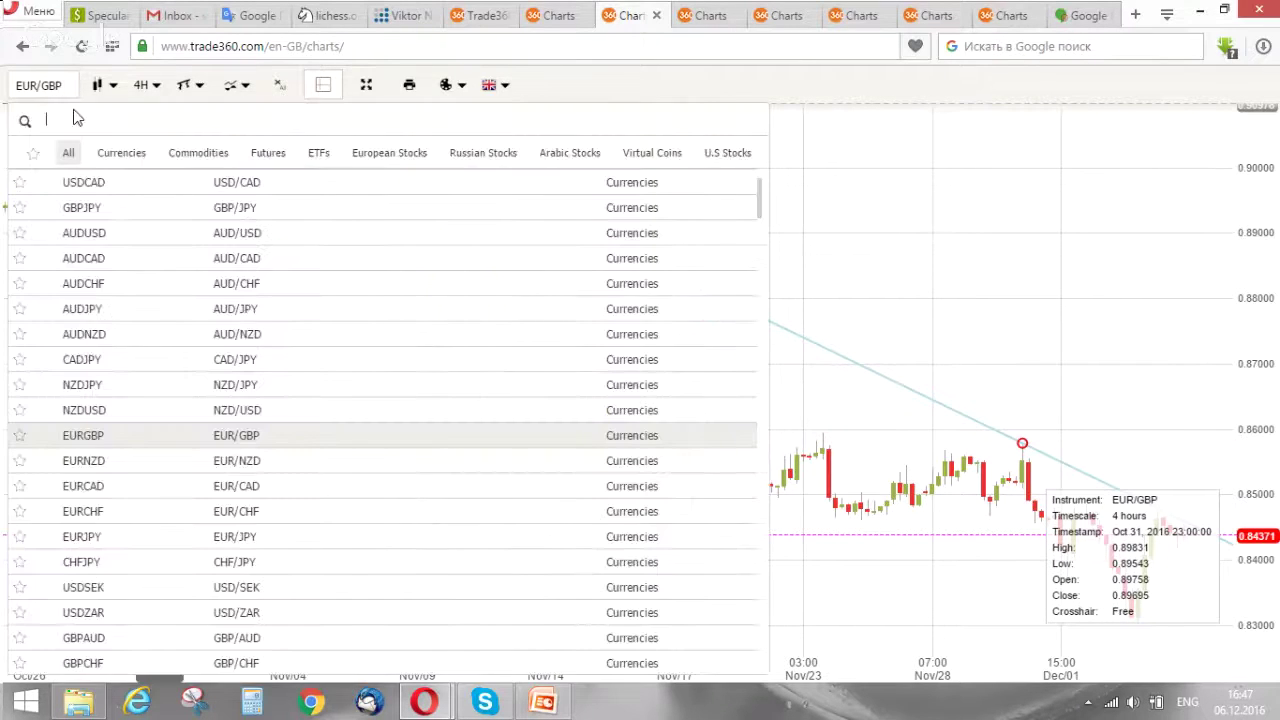
click(143, 88)
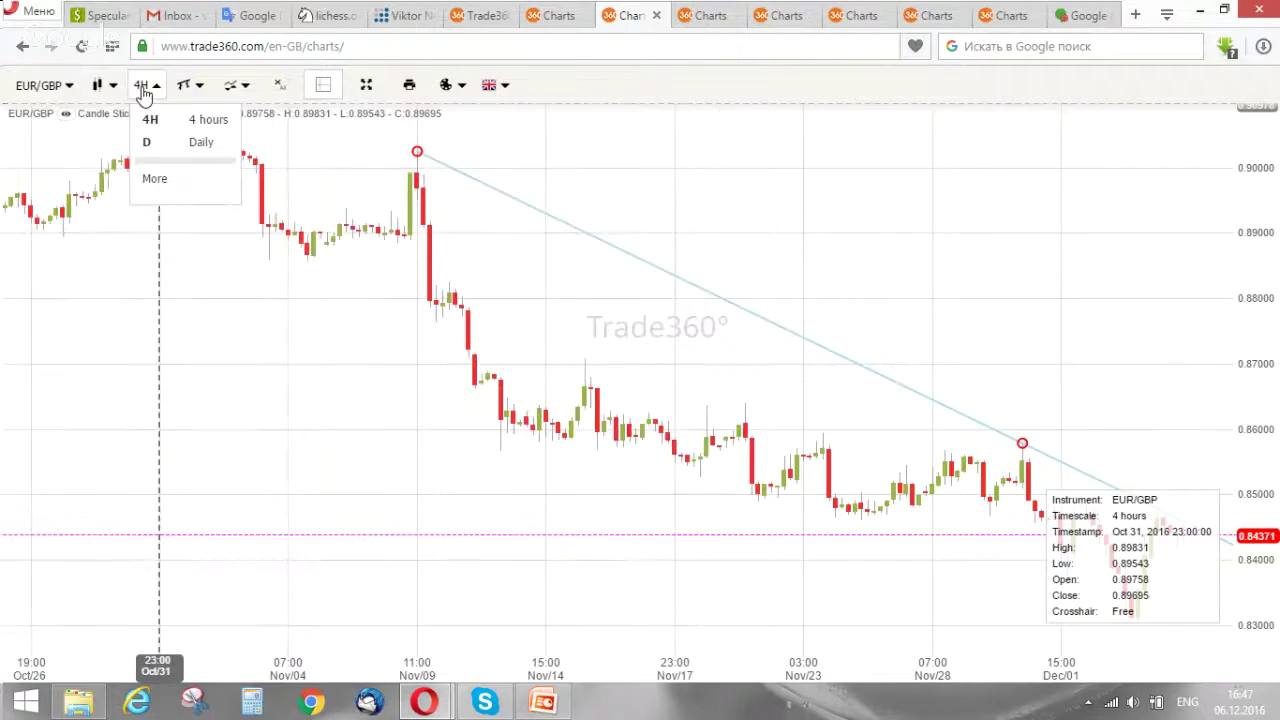
click(167, 183)
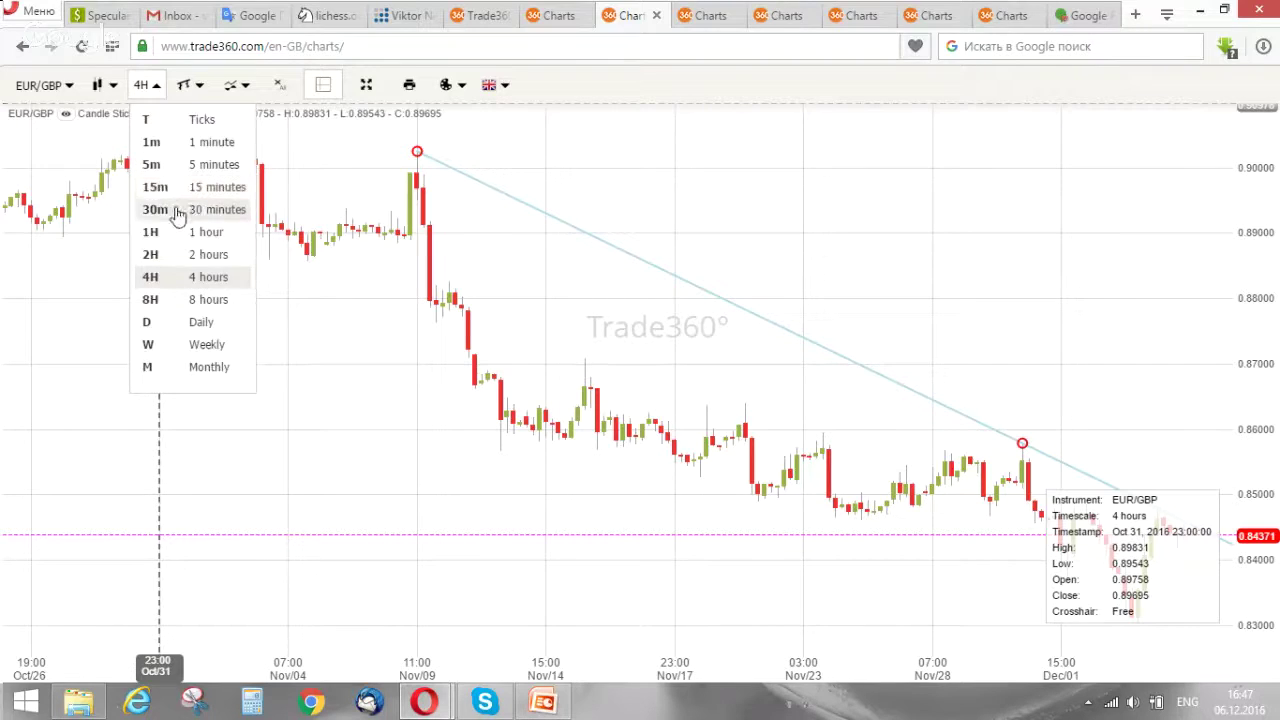
click(158, 300)
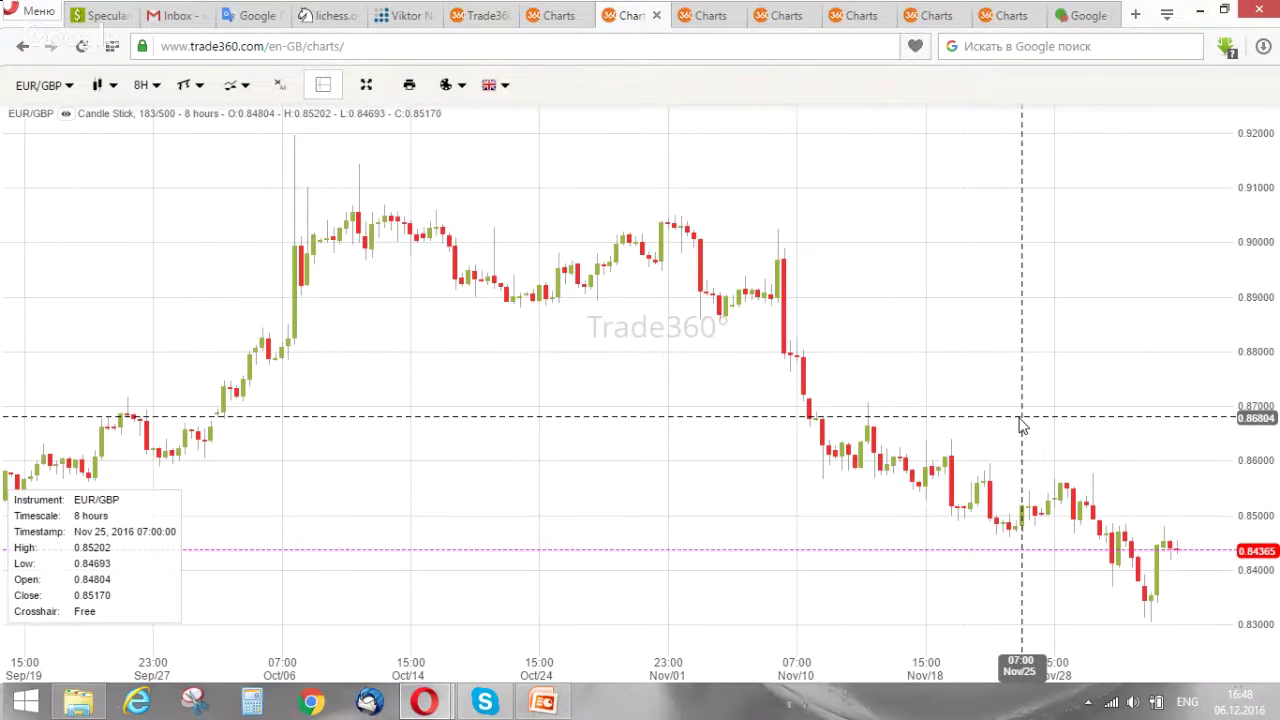
Draw a trend line on the 8-hour chart from the Nov 30 high to the early-October peak, and move its start to the Nov 9 high.
click(186, 98)
click(214, 120)
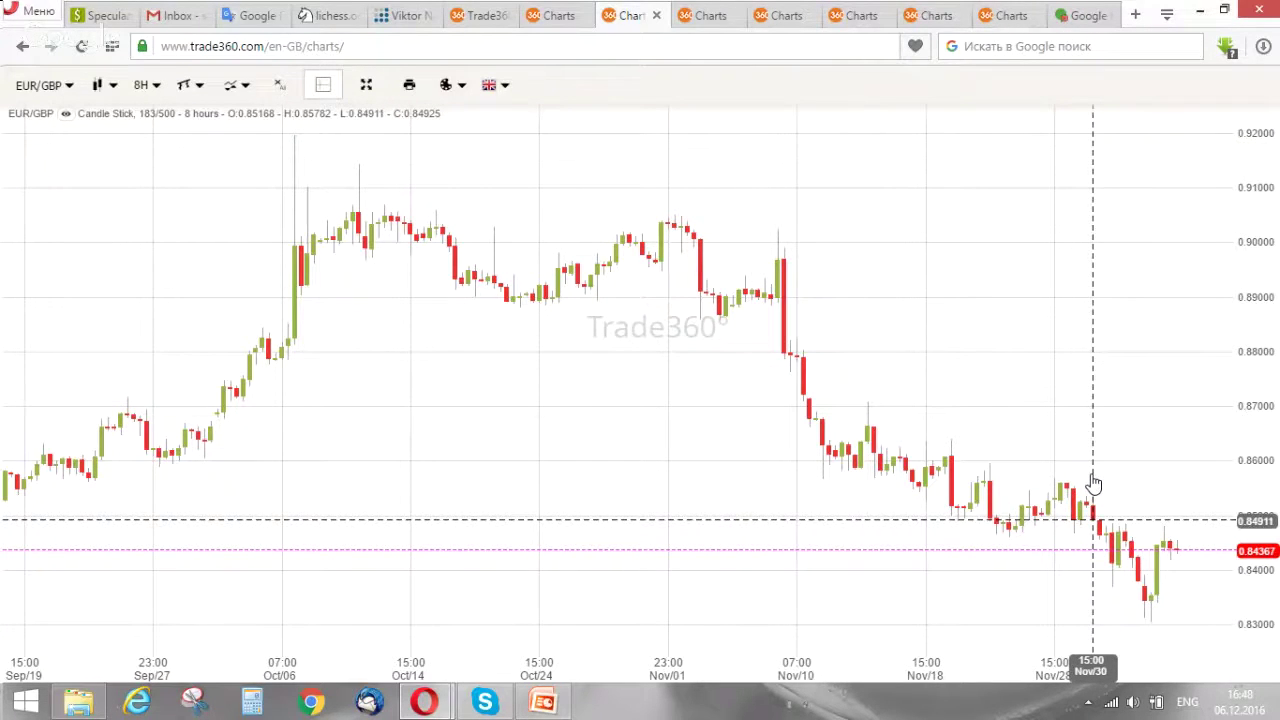
click(1094, 484)
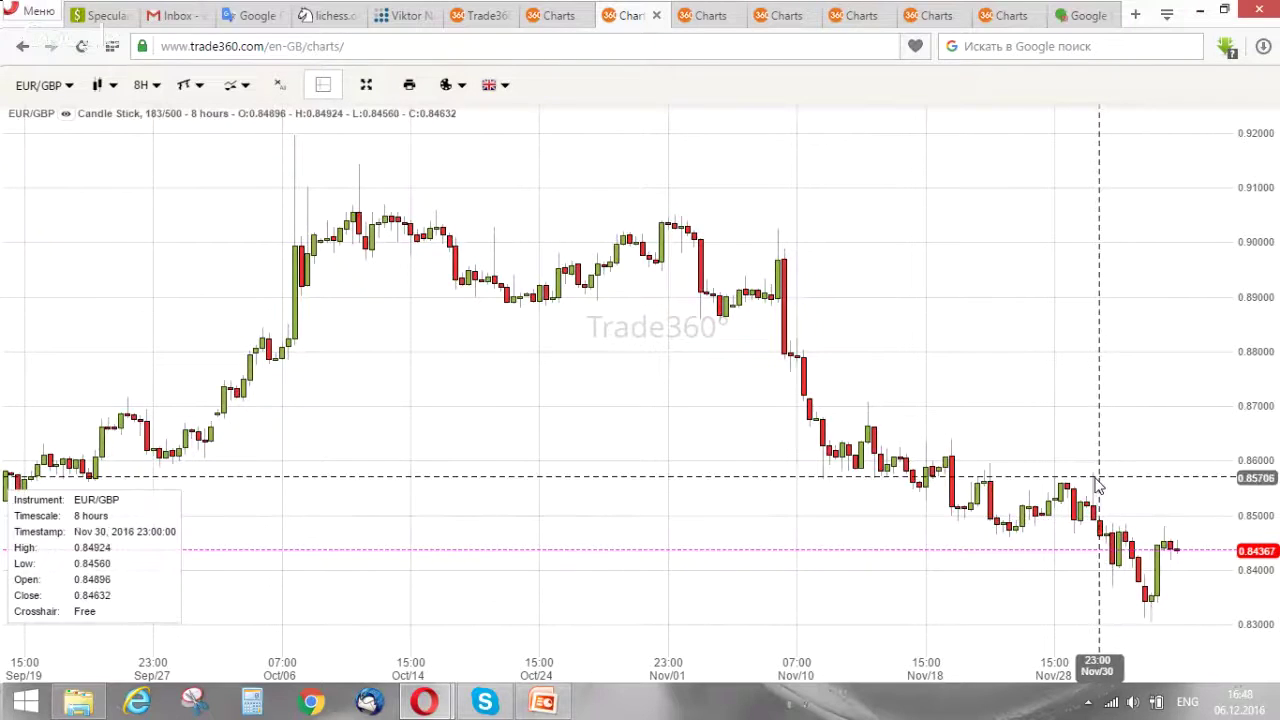
click(1094, 484)
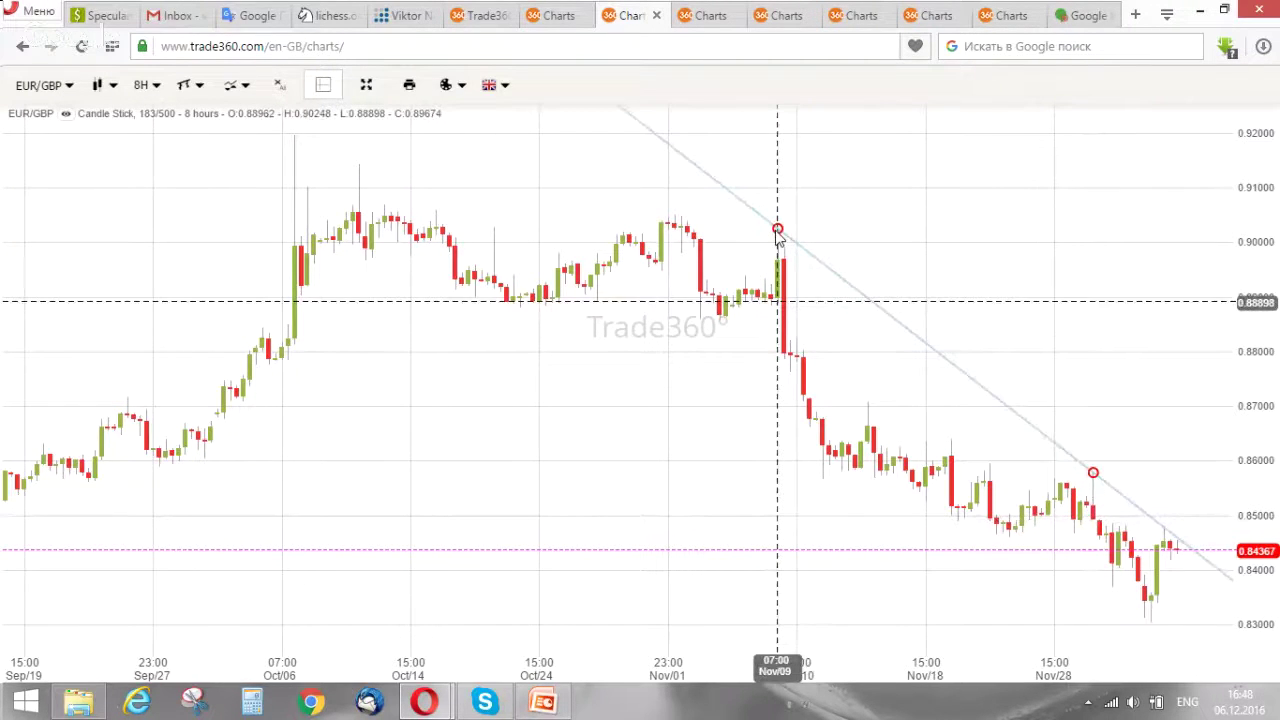
click(293, 135)
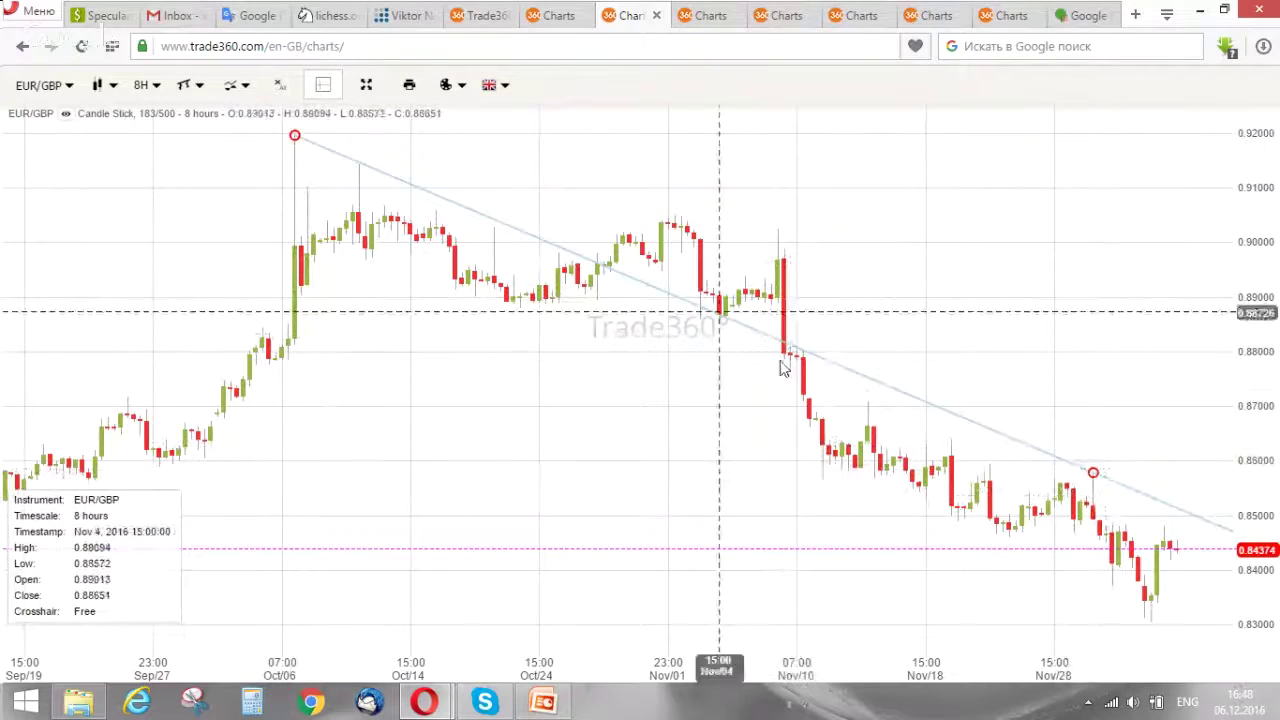
mouse_move(294, 135)
mouse_down()
mouse_move(503, 208)
mouse_move(622, 232)
mouse_move(778, 233)
mouse_up()
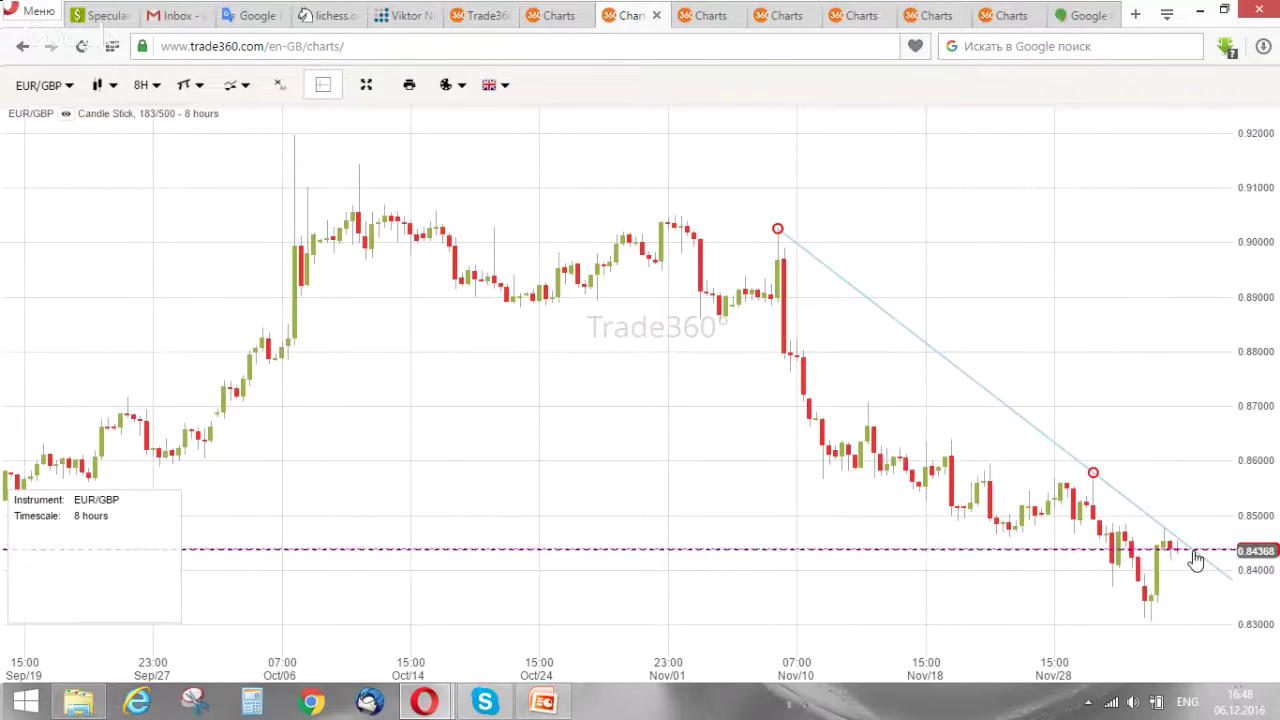
Set the EUR/GBP chart's timescale to 1 hour.
click(45, 87)
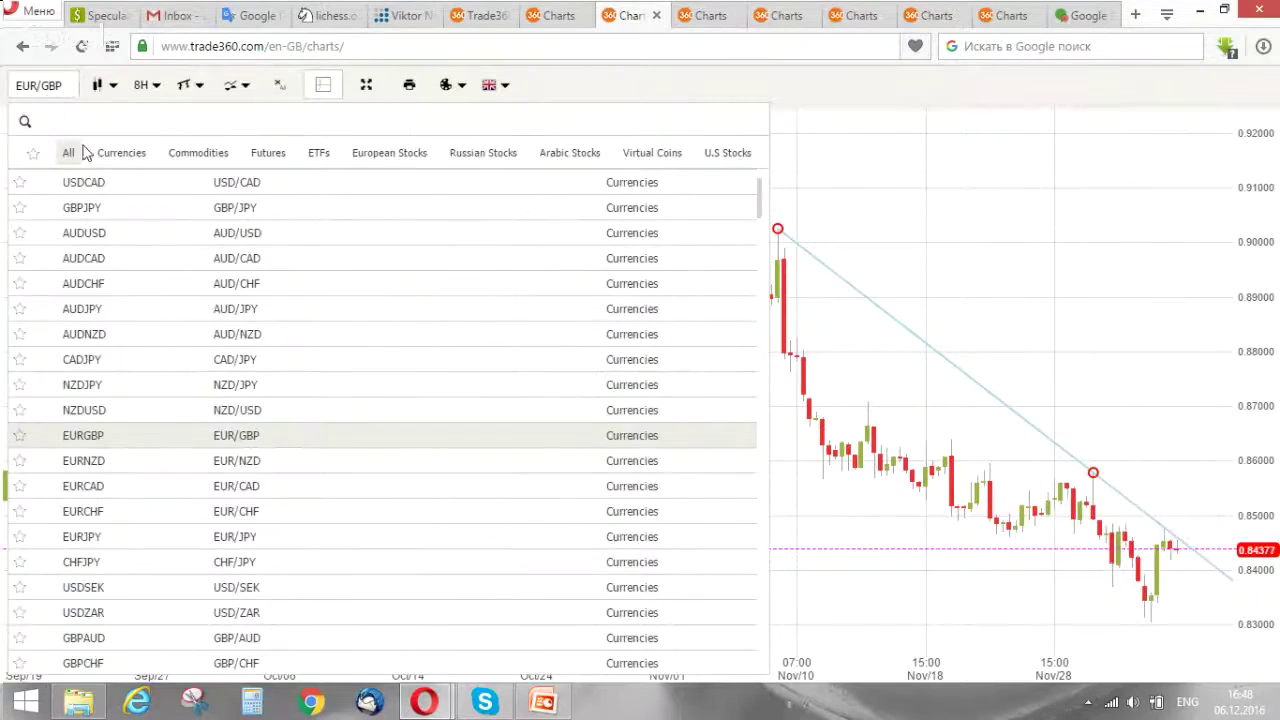
click(139, 88)
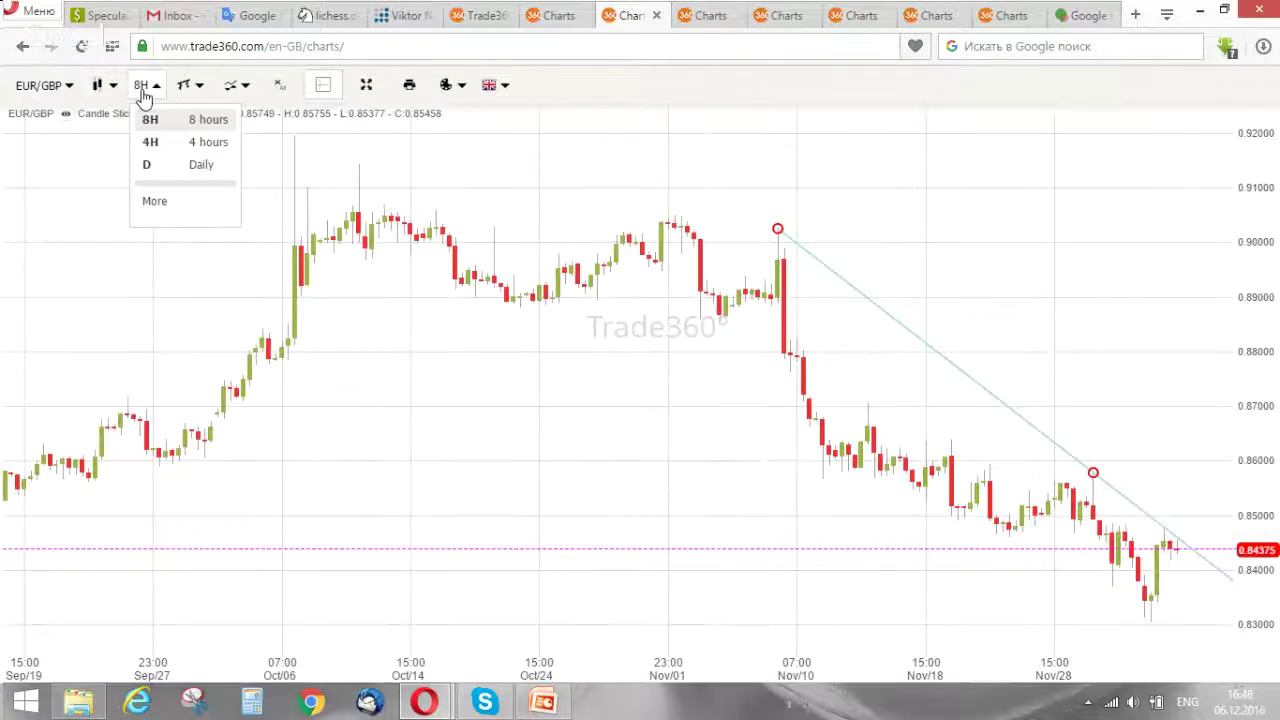
click(163, 205)
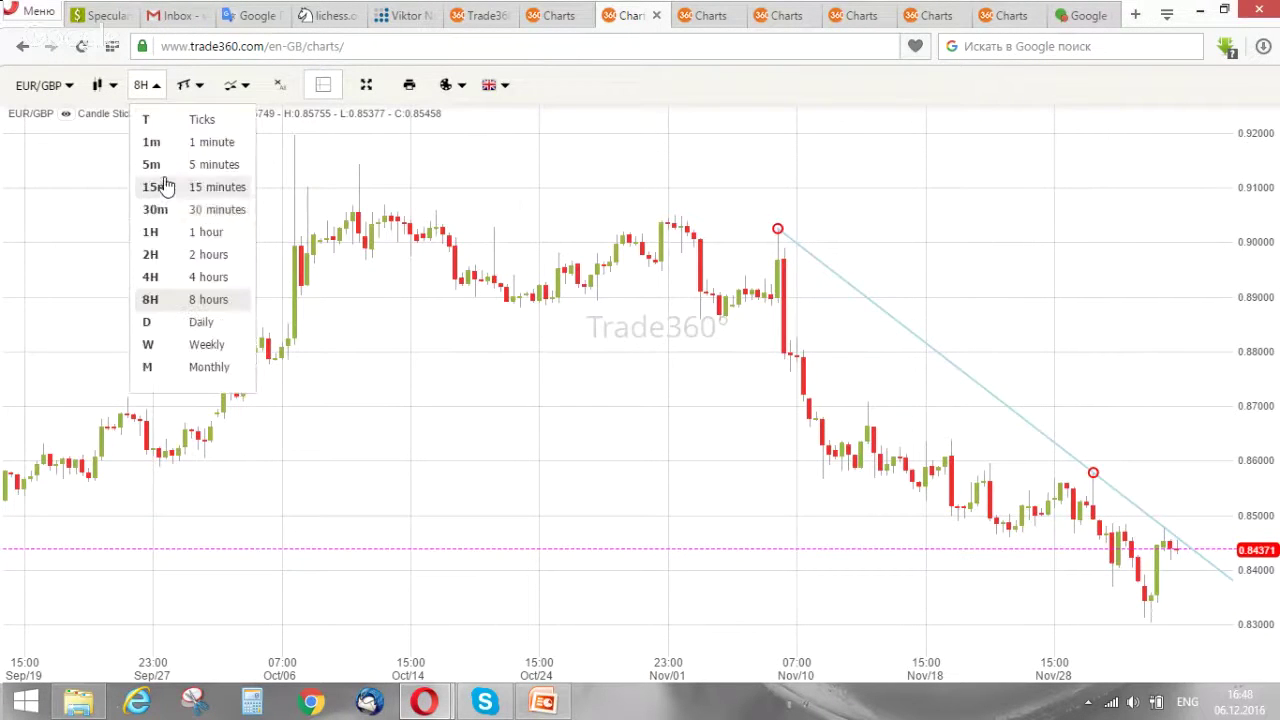
click(157, 238)
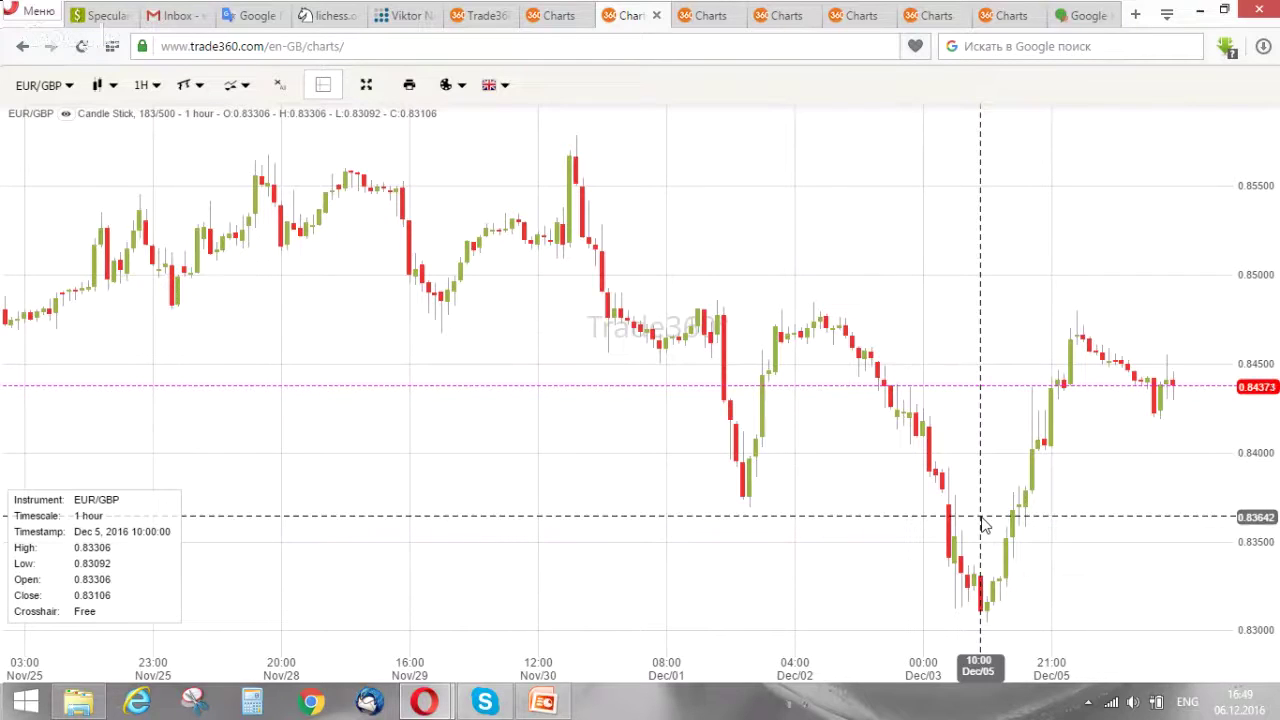
Draw a High/Low trend line on the 1-hour EUR/GBP chart from the Dec 2 high to the Nov 30 high.
click(194, 92)
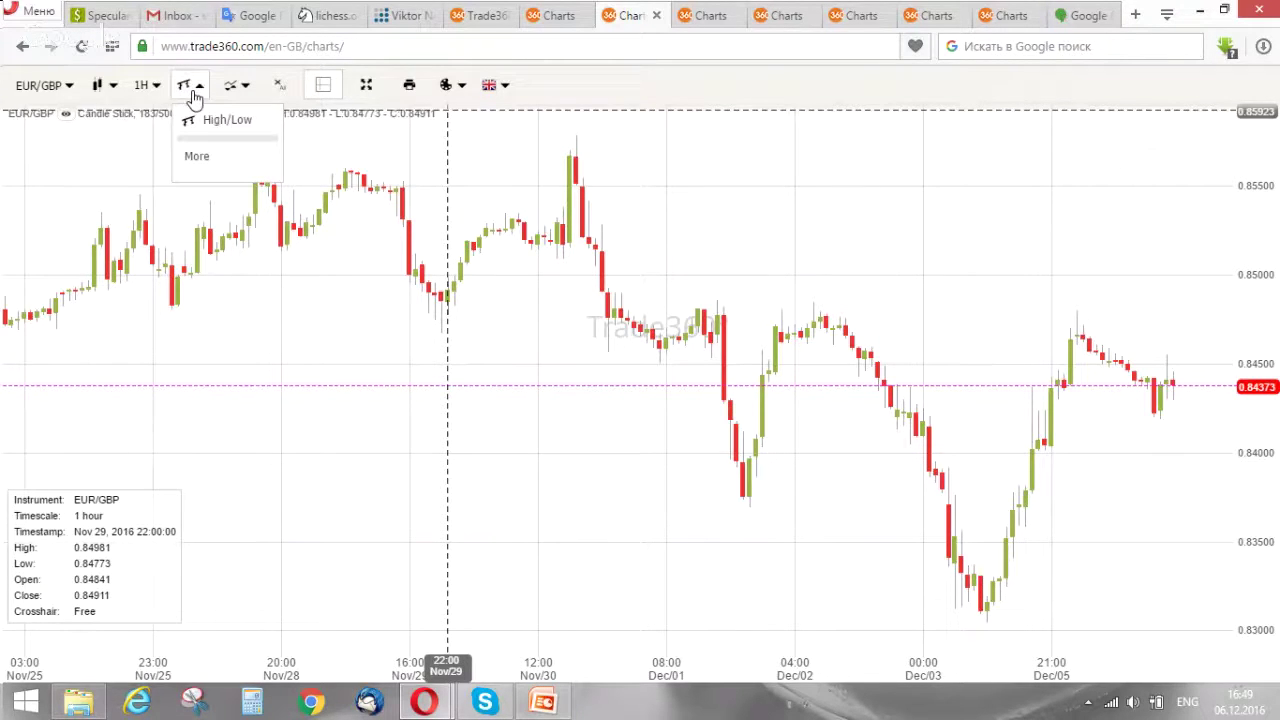
click(215, 120)
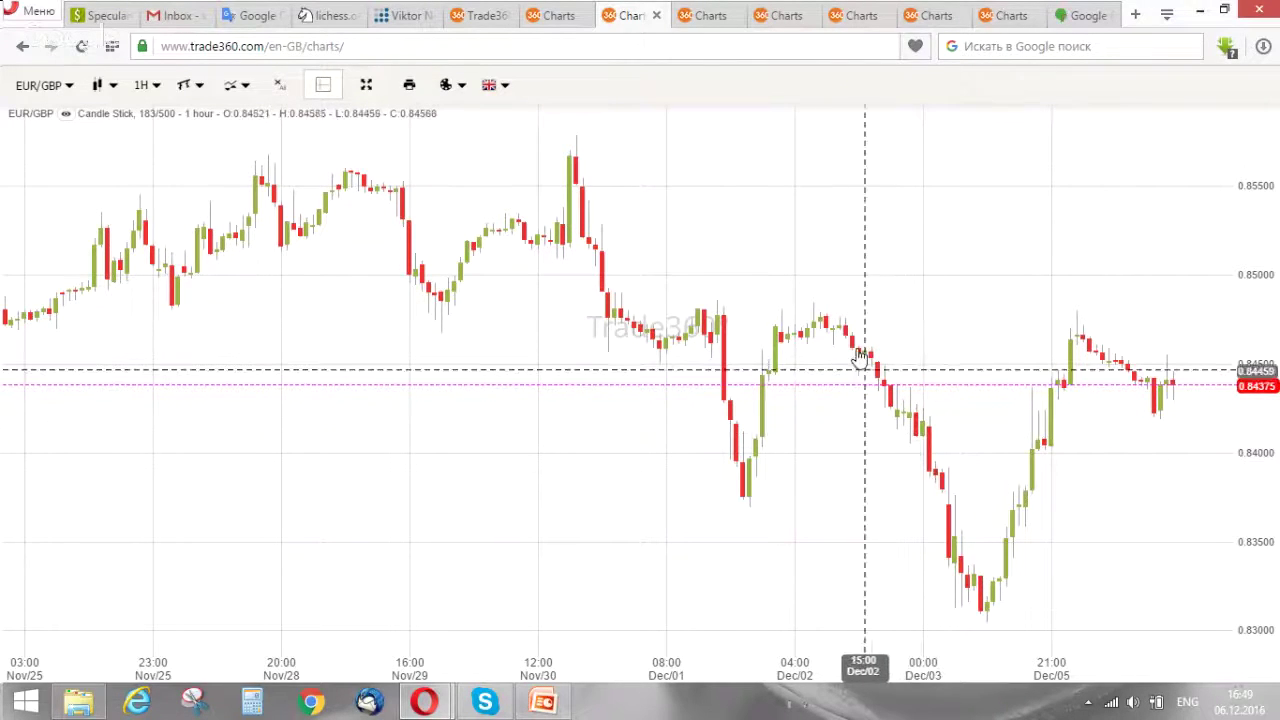
click(813, 316)
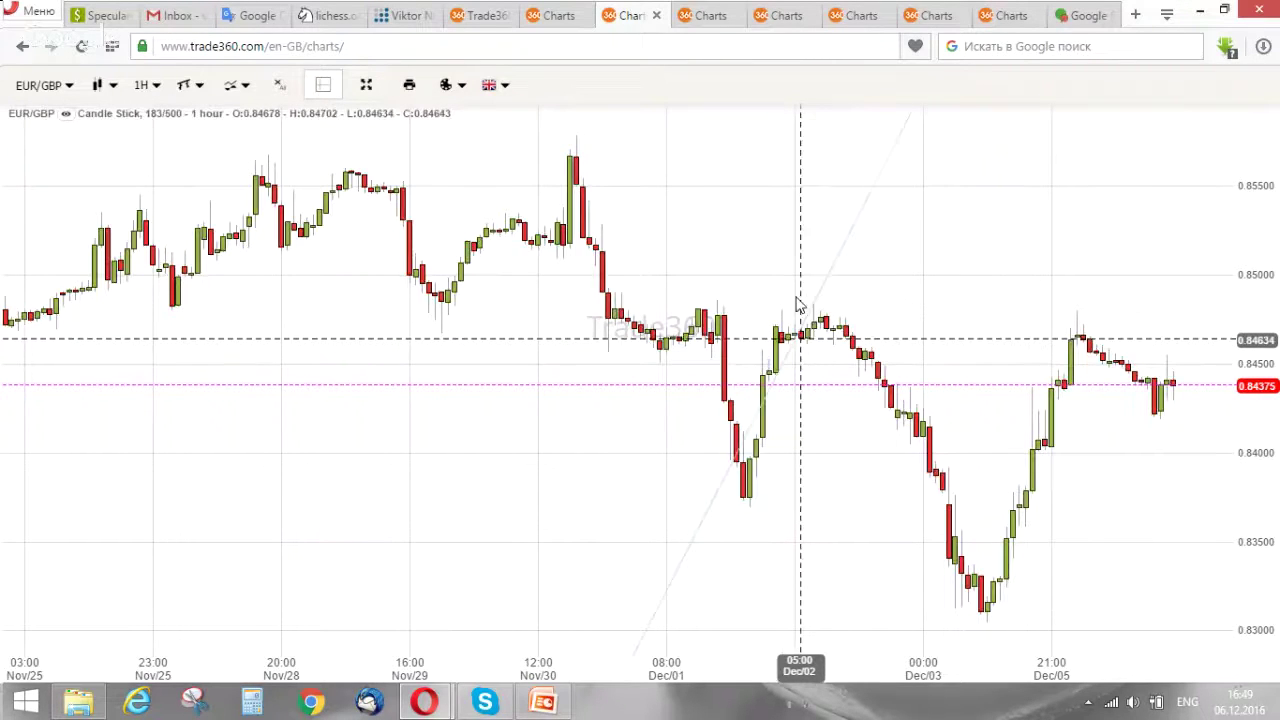
click(575, 143)
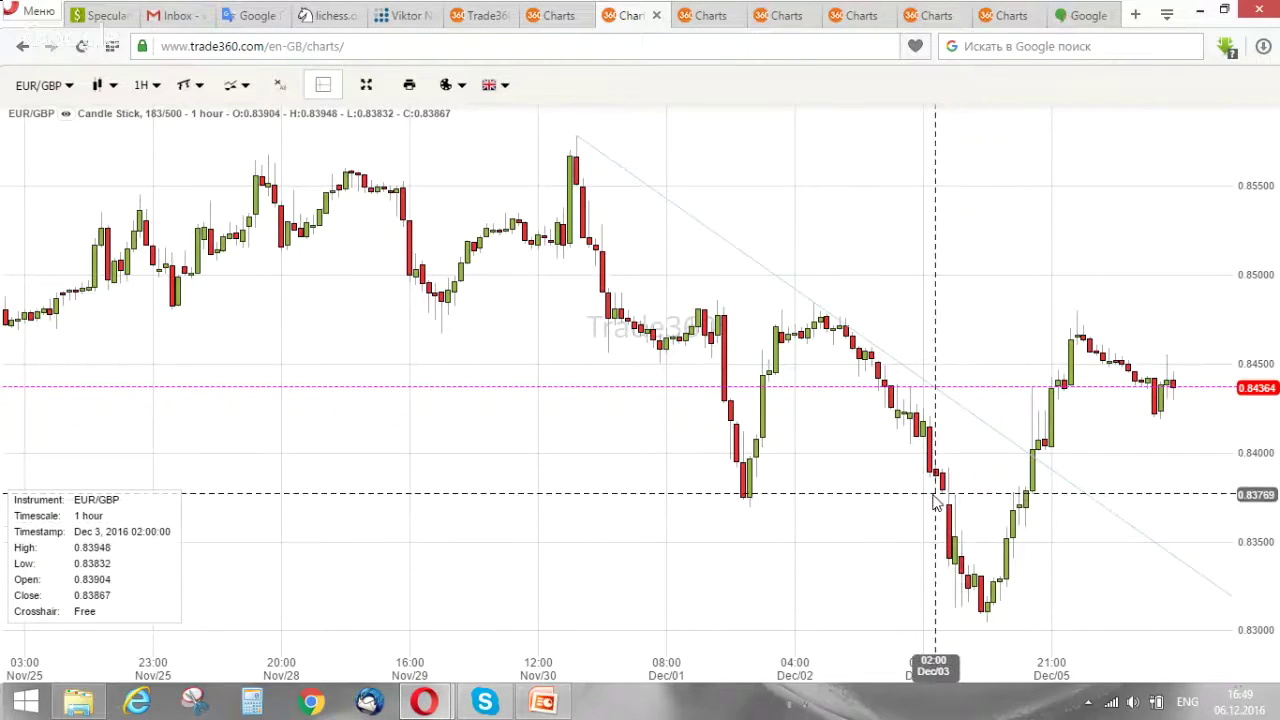
Change the chart's instrument to Corn and set its timescale to 4 hours.
click(62, 97)
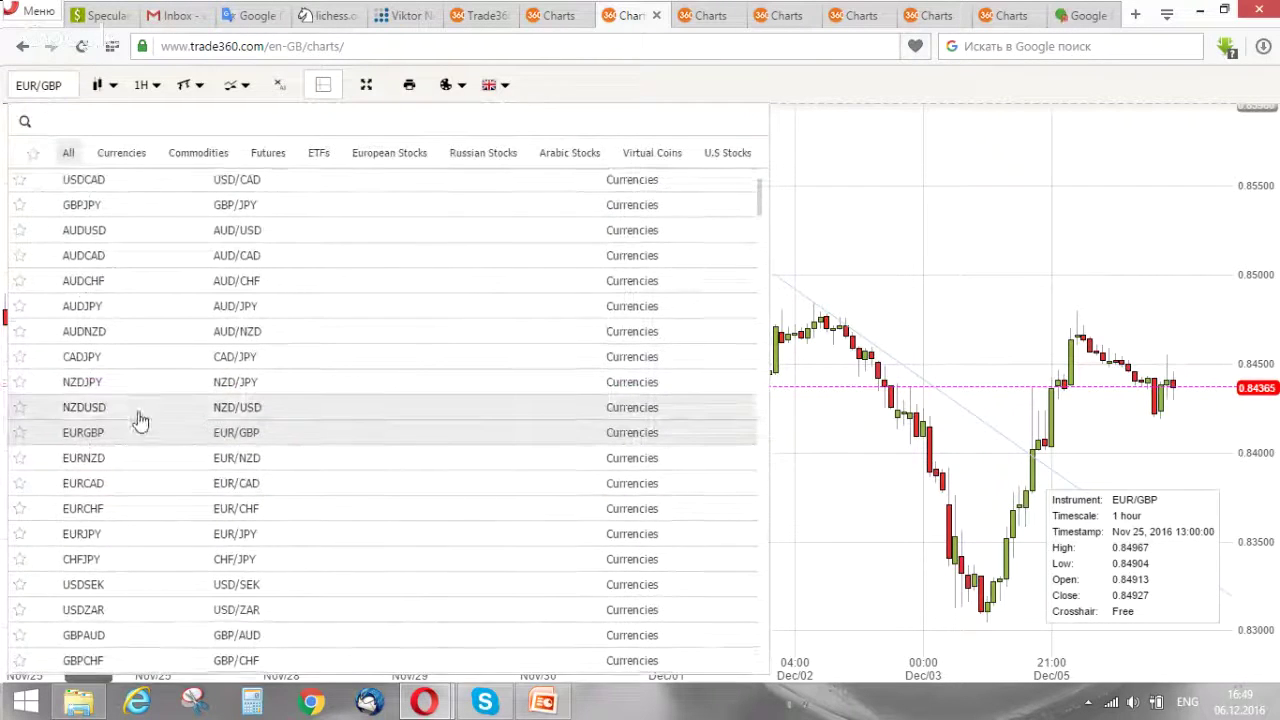
scroll(137, 443, down, 5)
scroll(137, 443, down, 5)
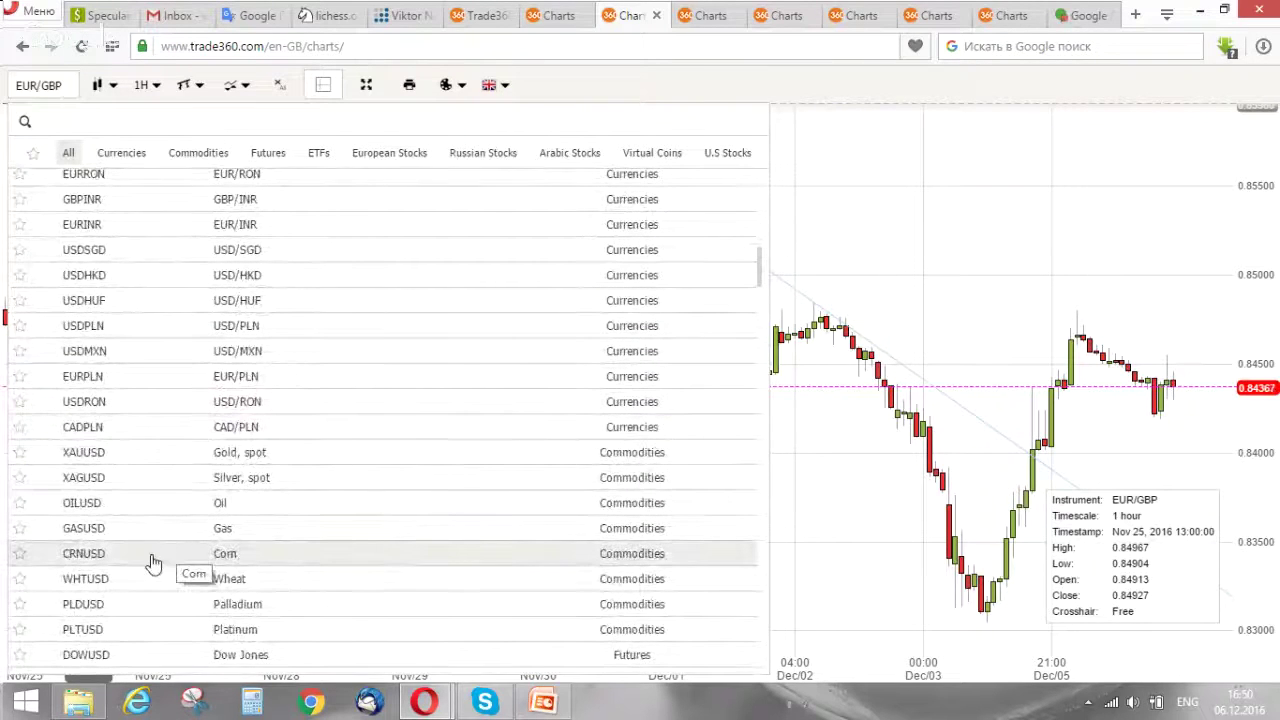
click(150, 563)
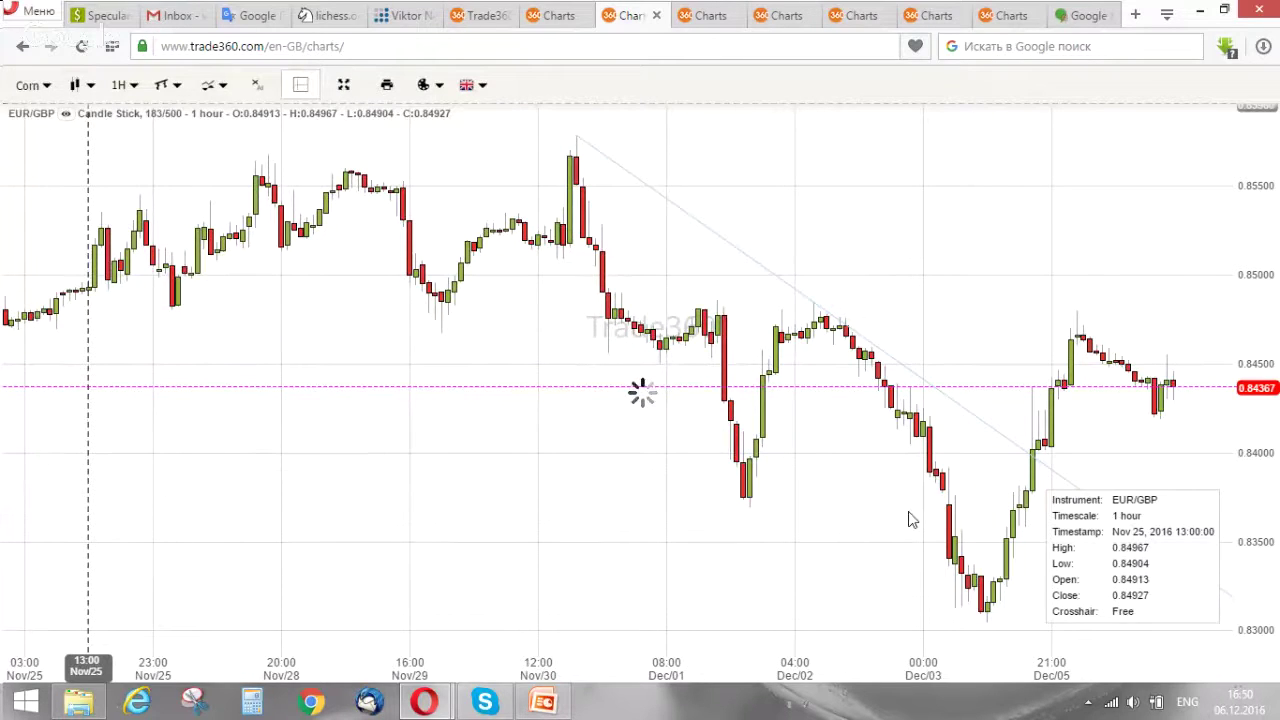
click(120, 97)
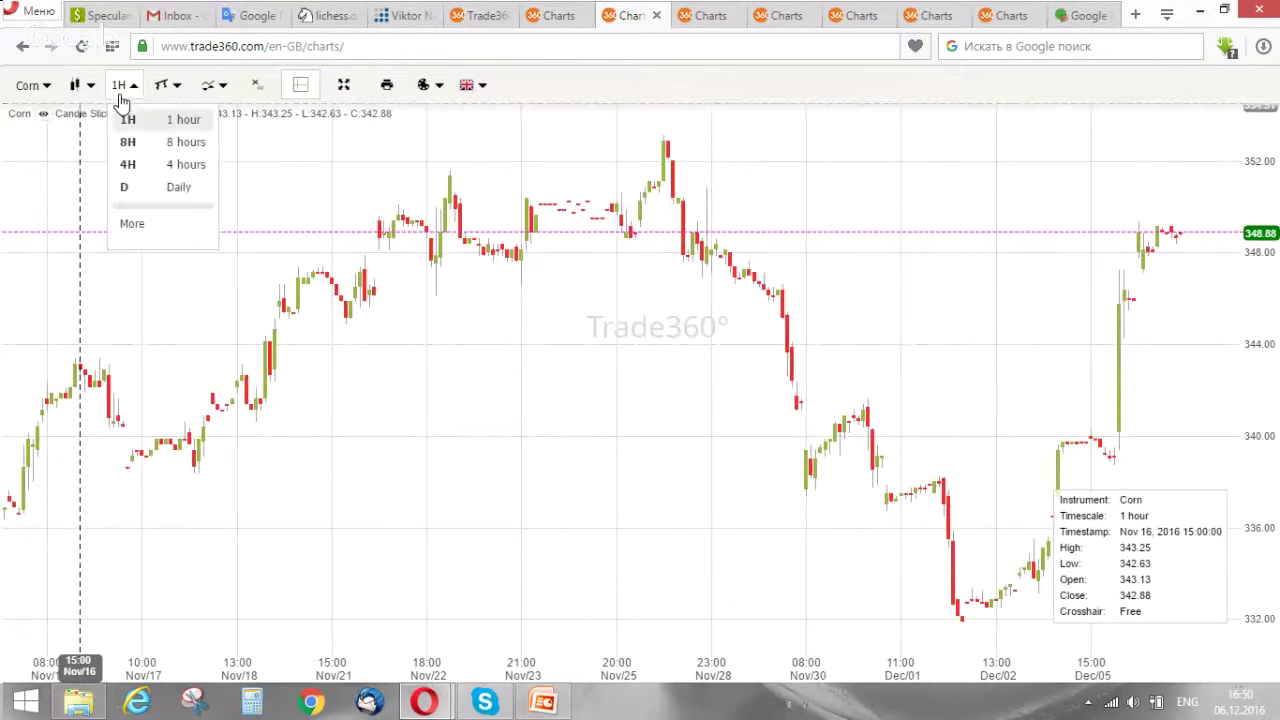
click(138, 171)
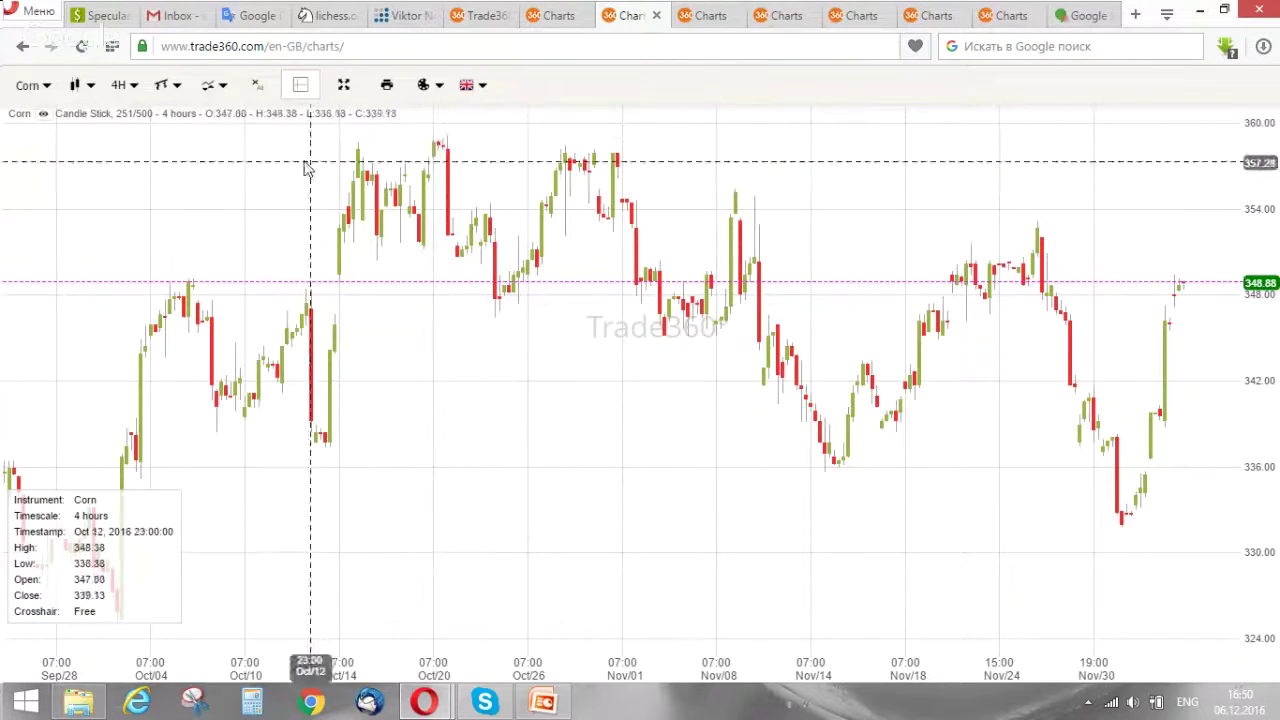
Draw a trend line on Corn from the late-November high to the Oct 20 high, and move its start to the late-October high.
click(168, 88)
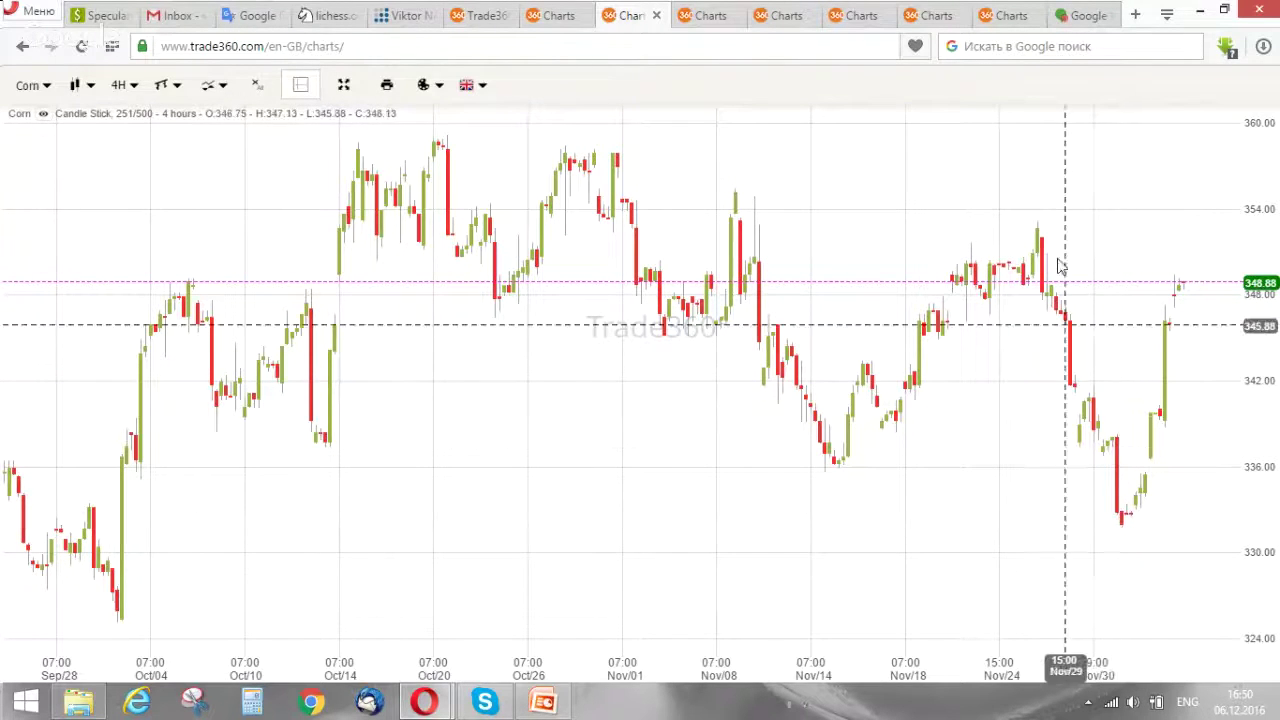
click(446, 136)
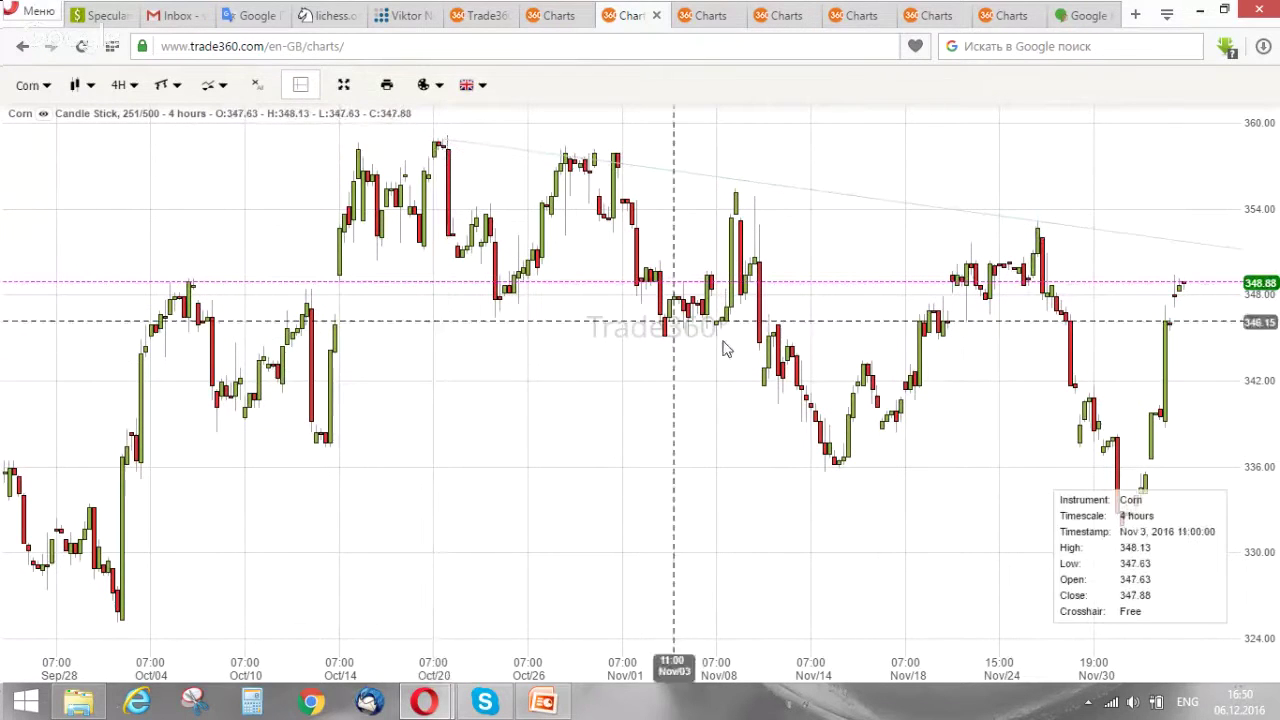
click(444, 140)
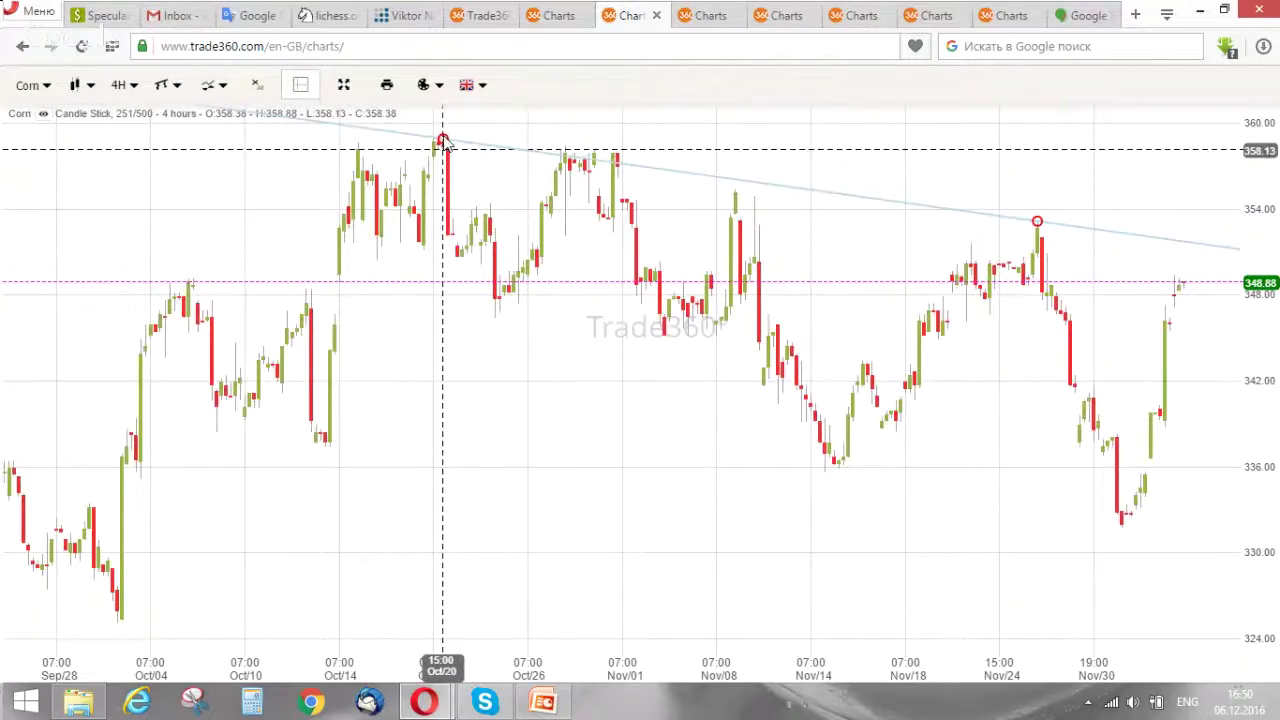
click(443, 140)
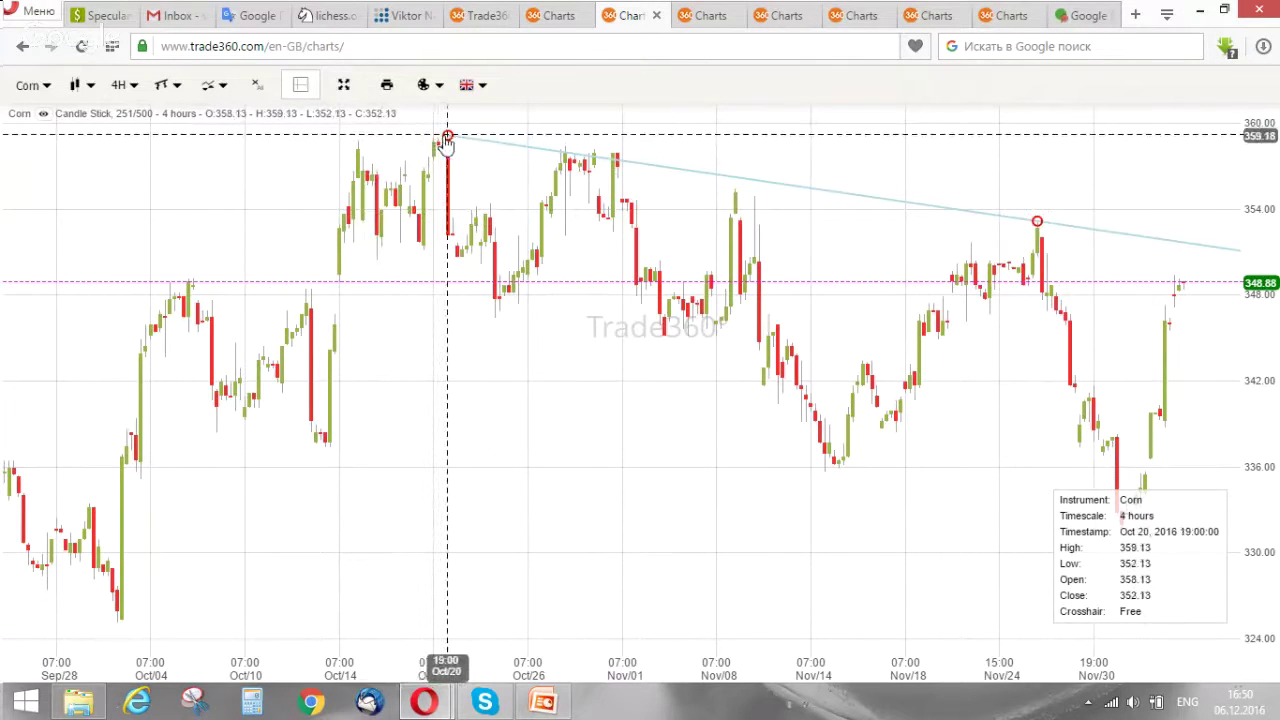
drag(447, 137, 565, 148)
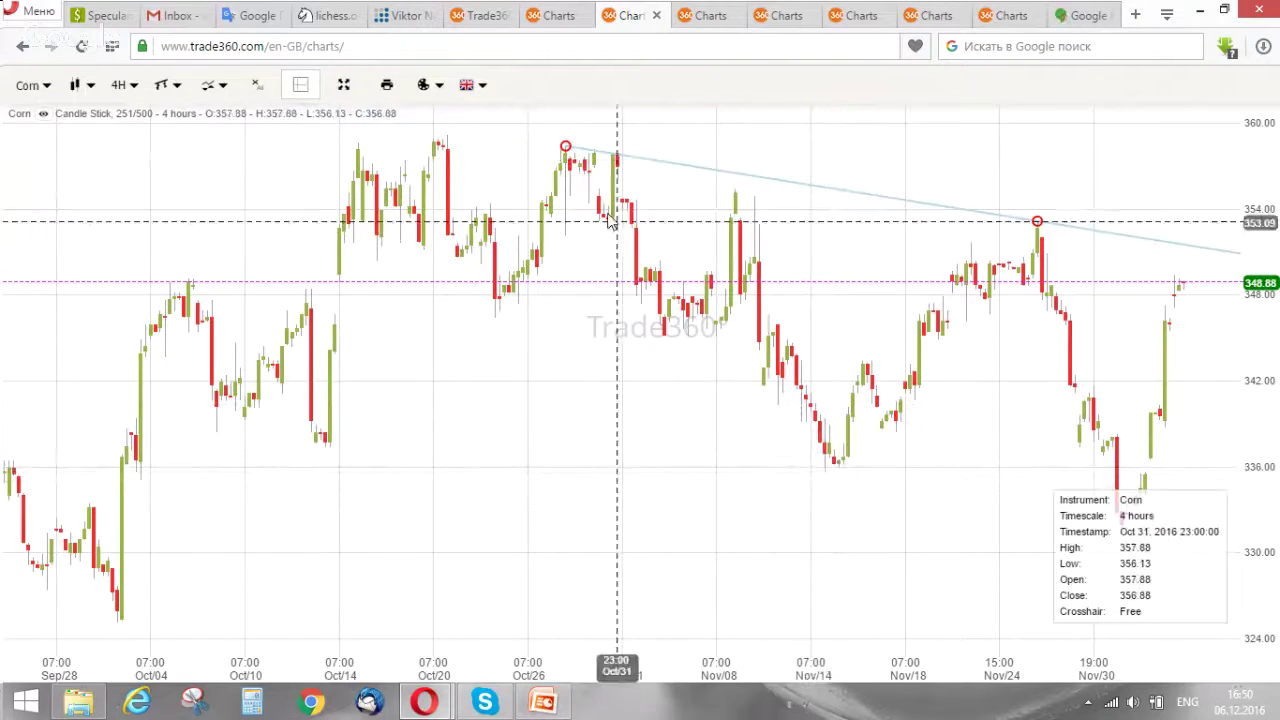
drag(563, 149, 603, 150)
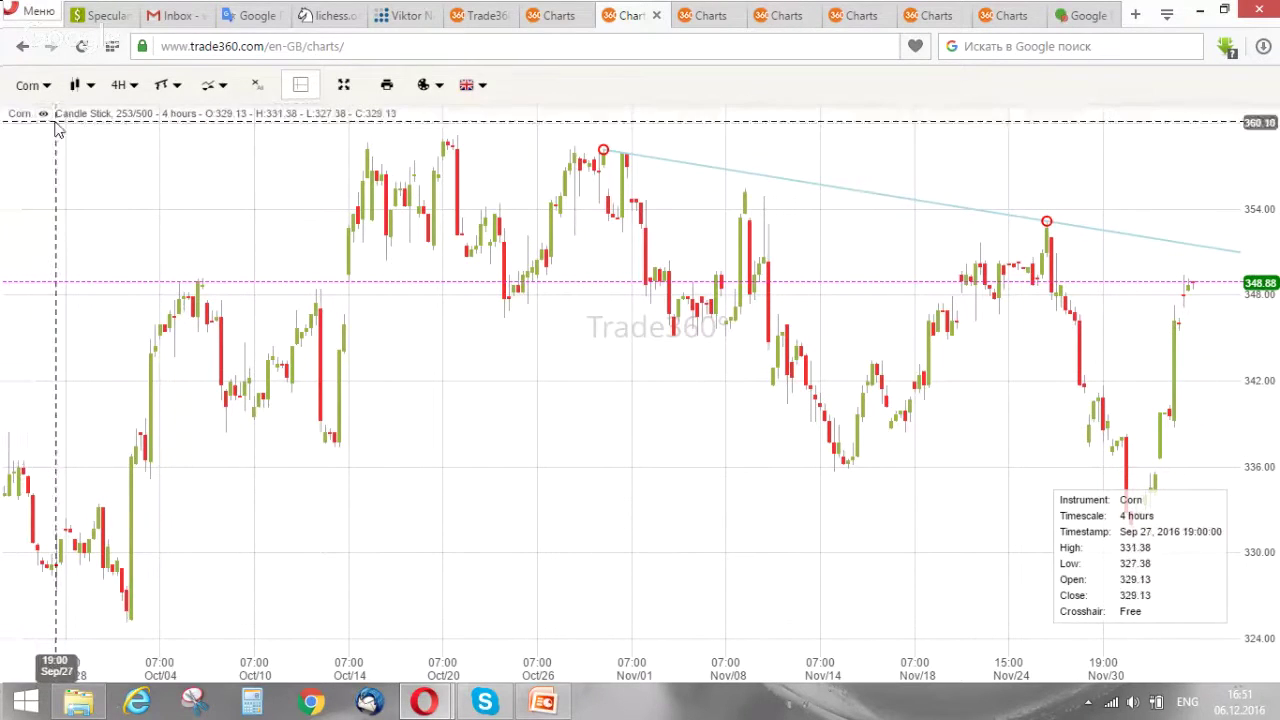
Change the chart's instrument from Corn to EUR/USD.
click(47, 88)
scroll(185, 282, up, 10)
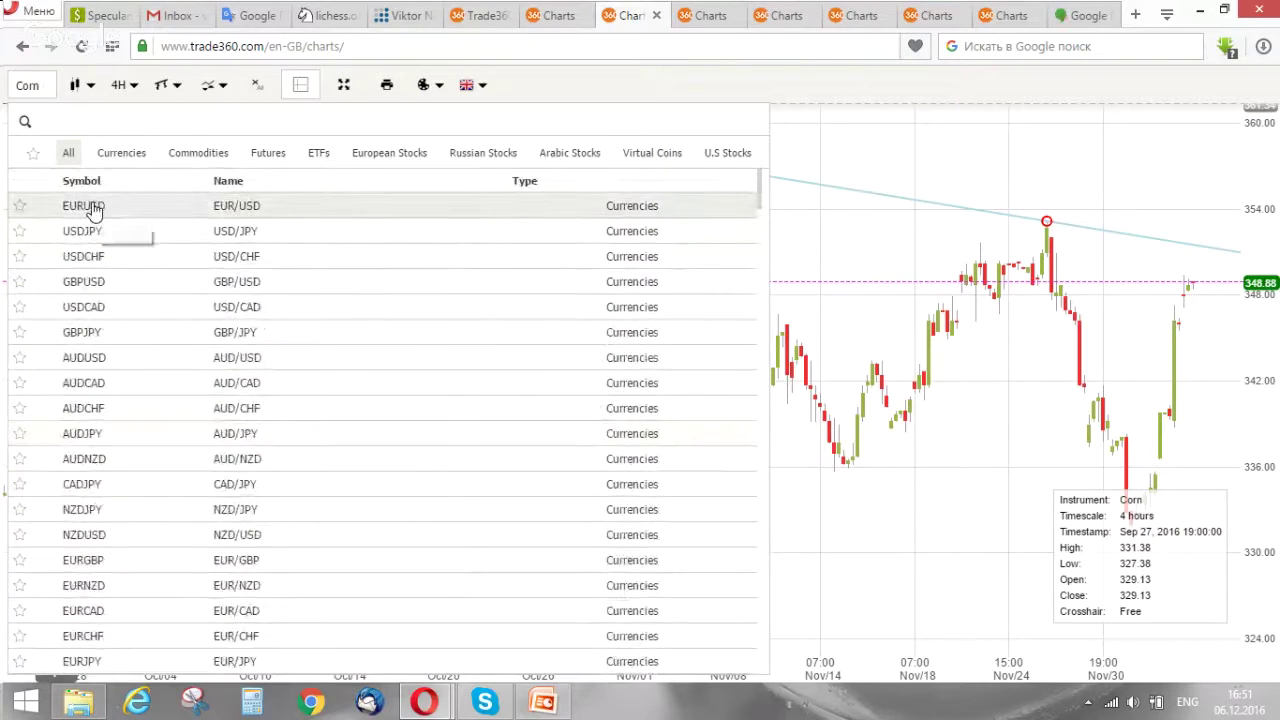
click(88, 206)
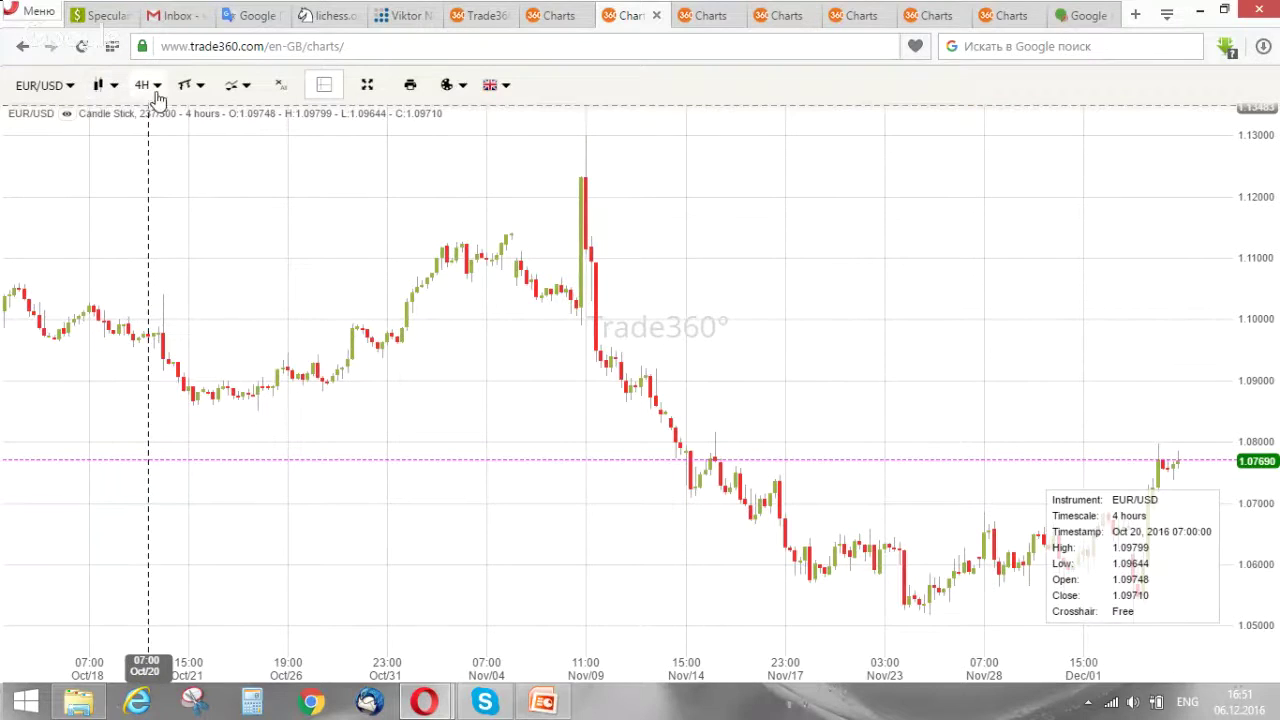
Draw a High/Low trend line on the 4-hour EUR/USD chart between the Nov 9 high and the early-December high.
click(190, 85)
click(213, 119)
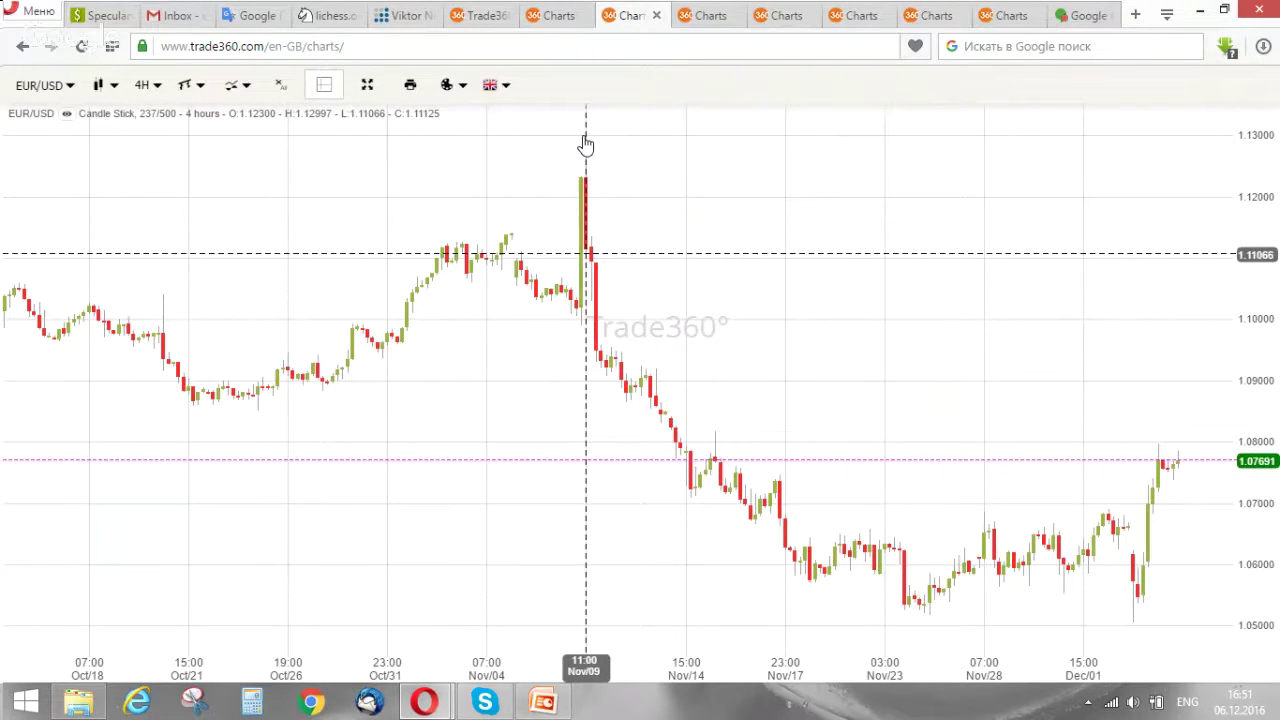
click(586, 145)
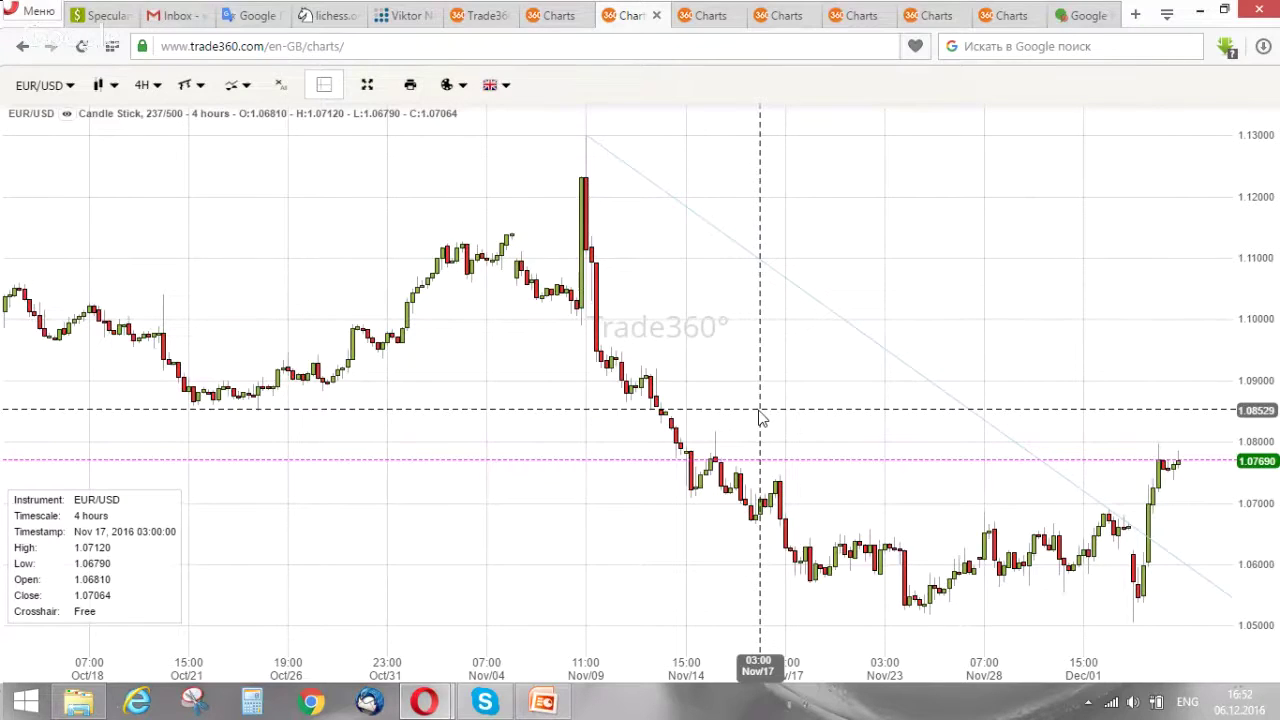
Switch to PowerPoint and present the slides from the beginning through "Three-steps method of trend changing", ending the slide show there.
click(543, 701)
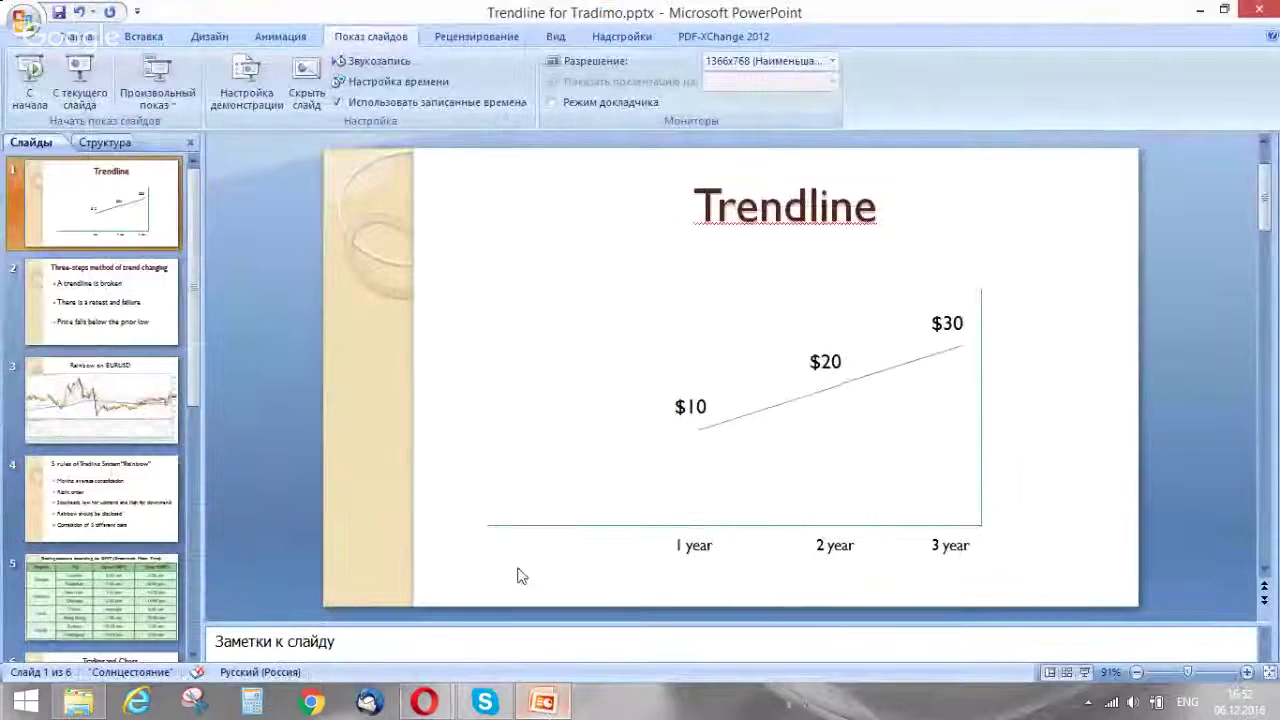
click(78, 345)
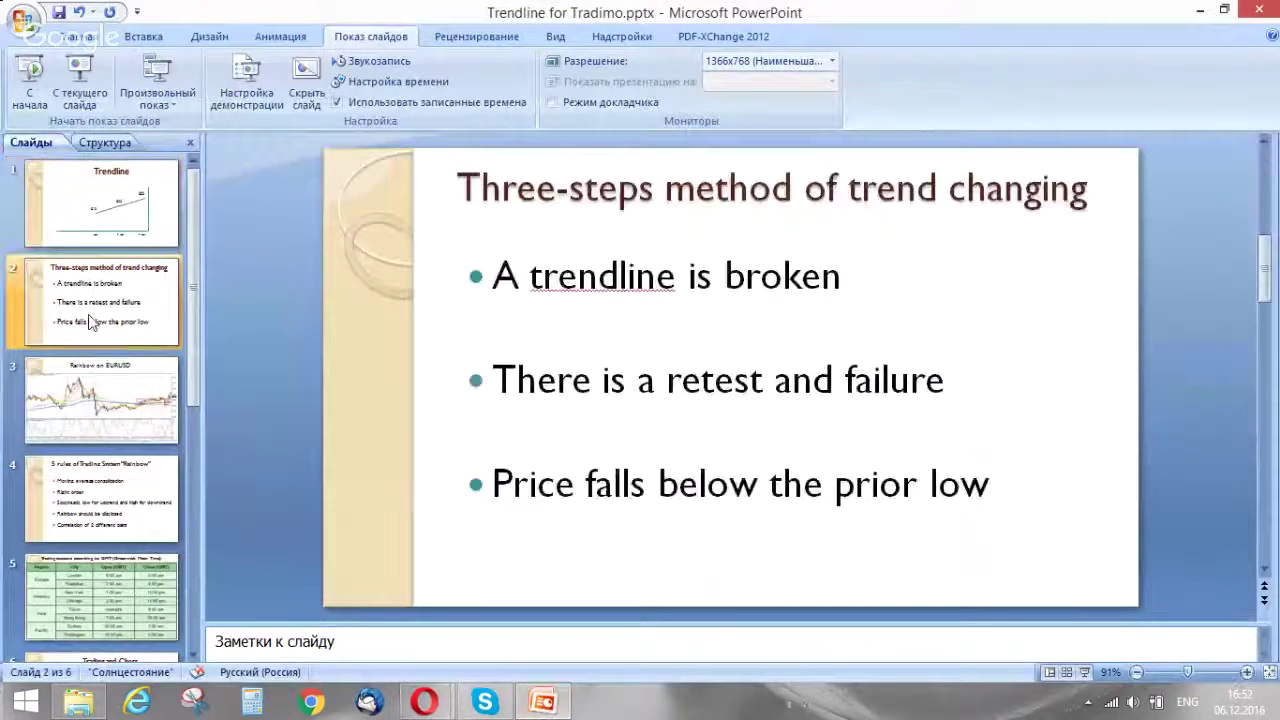
click(30, 95)
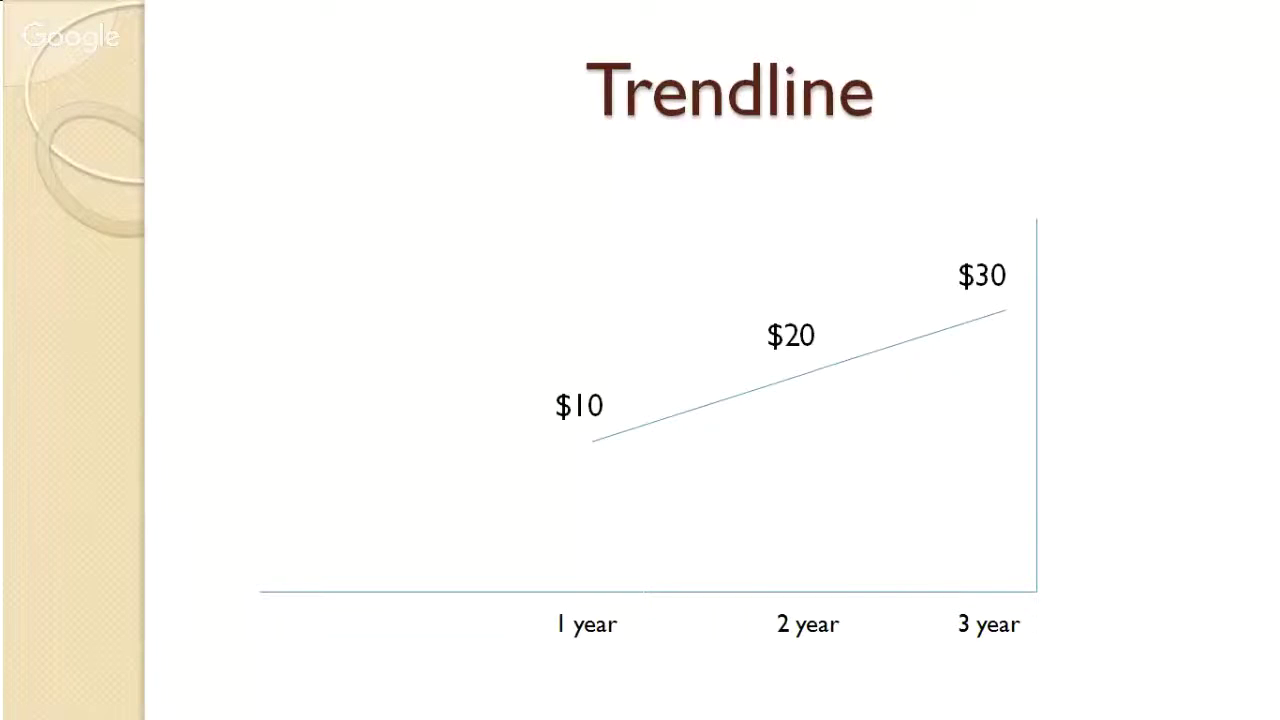
key(Right)
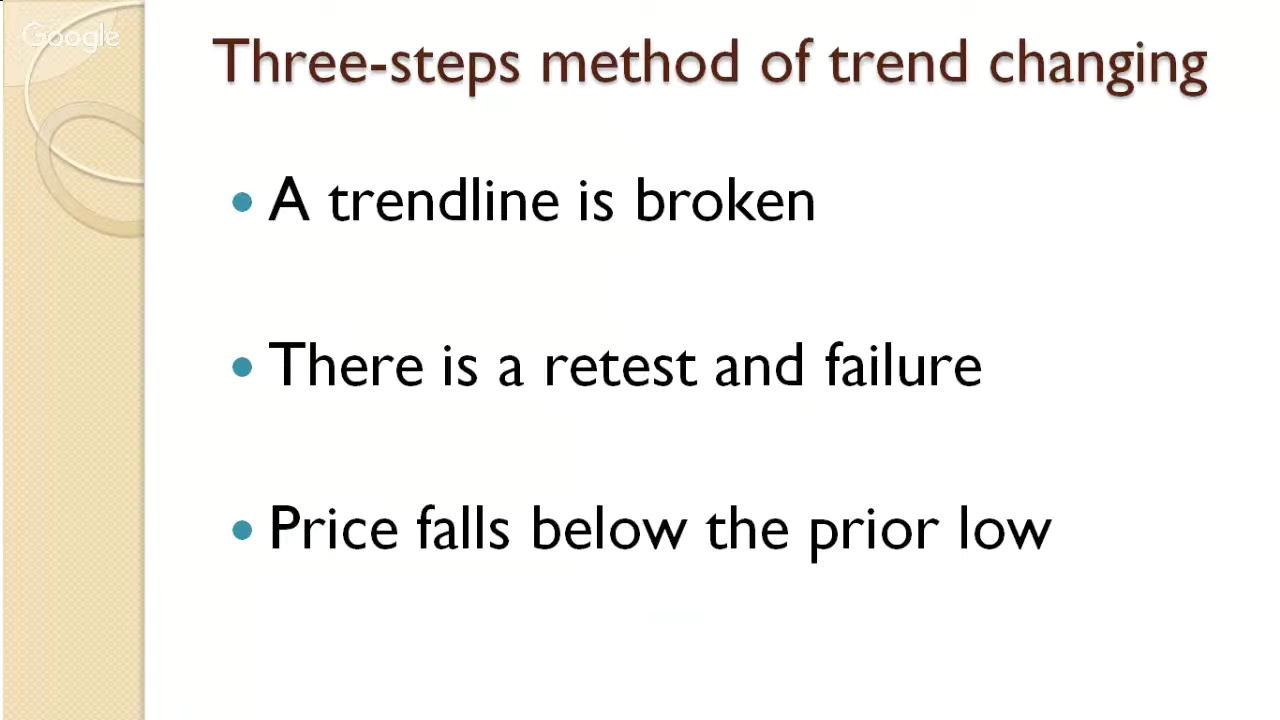
key(Escape)
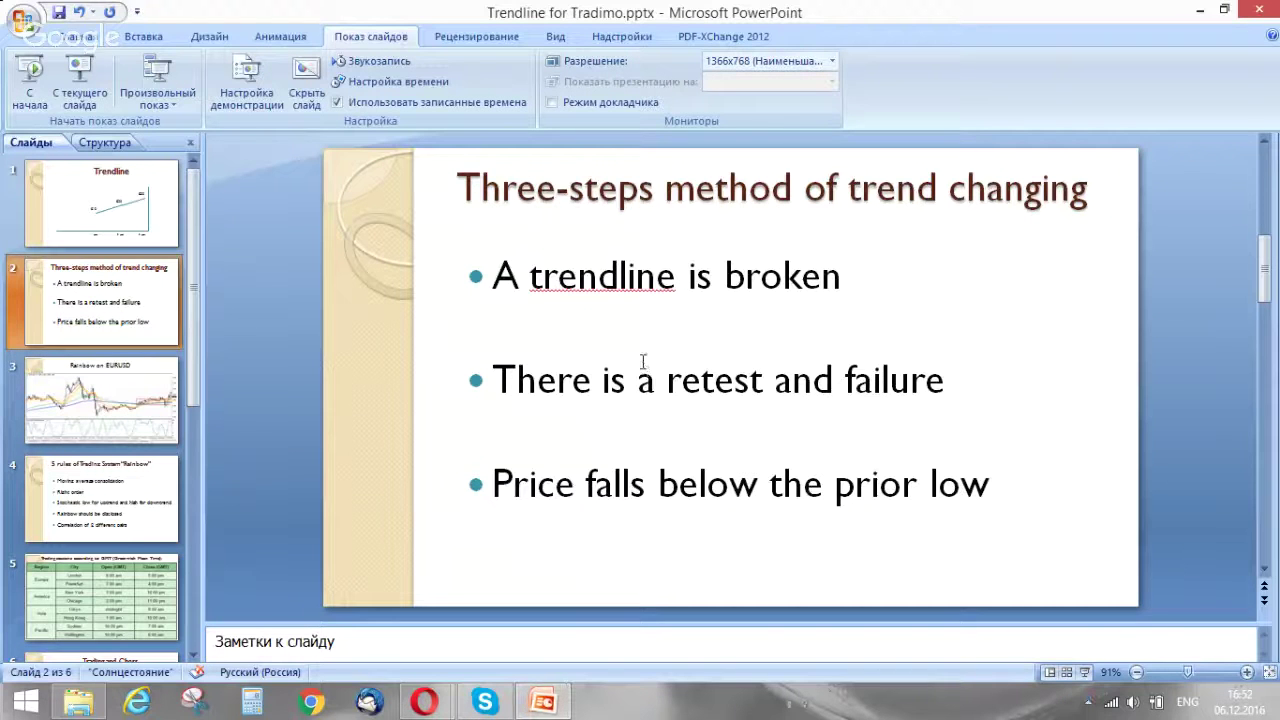
Switch back to the Opera charts and examine the USD/CAD 4-hour chart's rising trend line and highlighted zones from October to Dec 6.
mouse_move(424, 702)
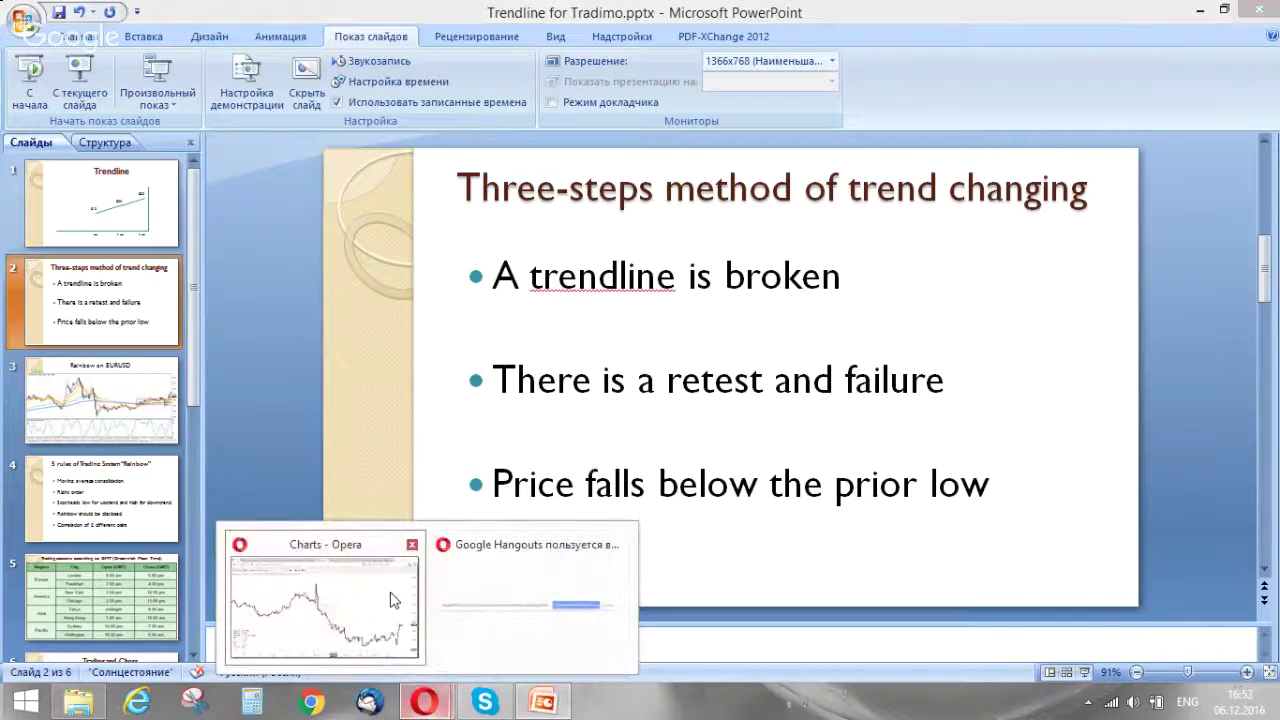
click(324, 600)
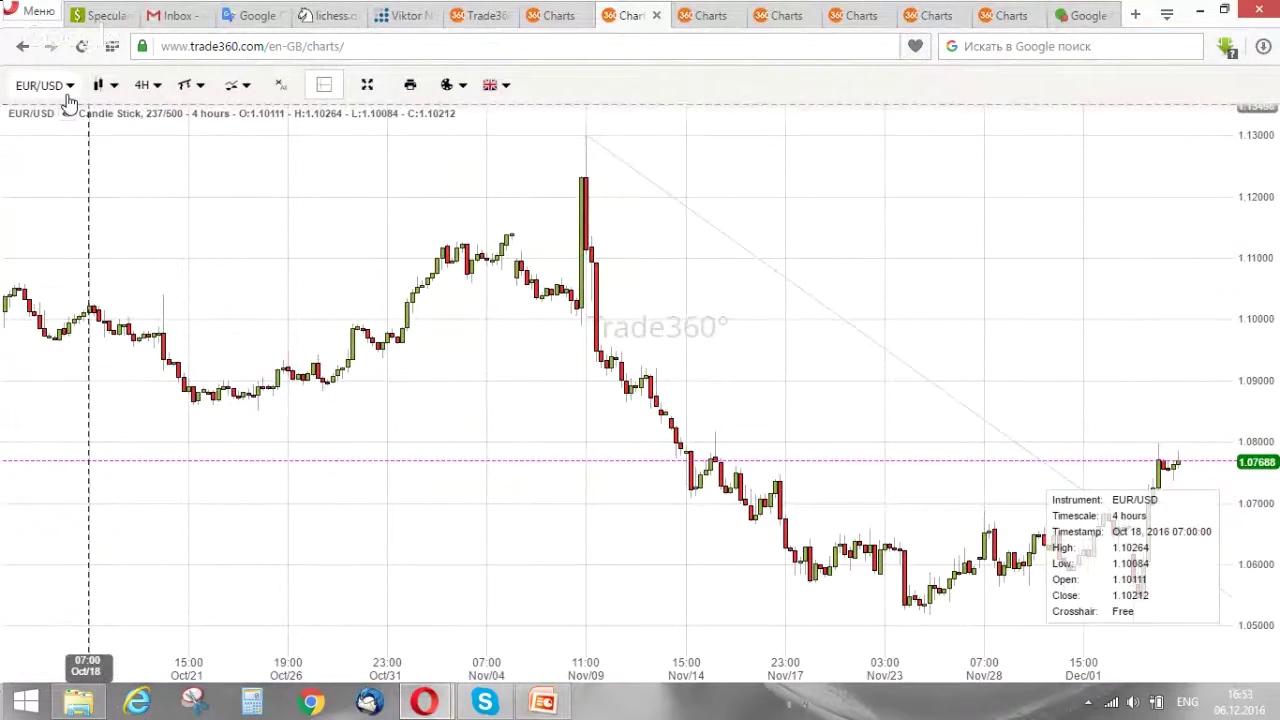
click(683, 20)
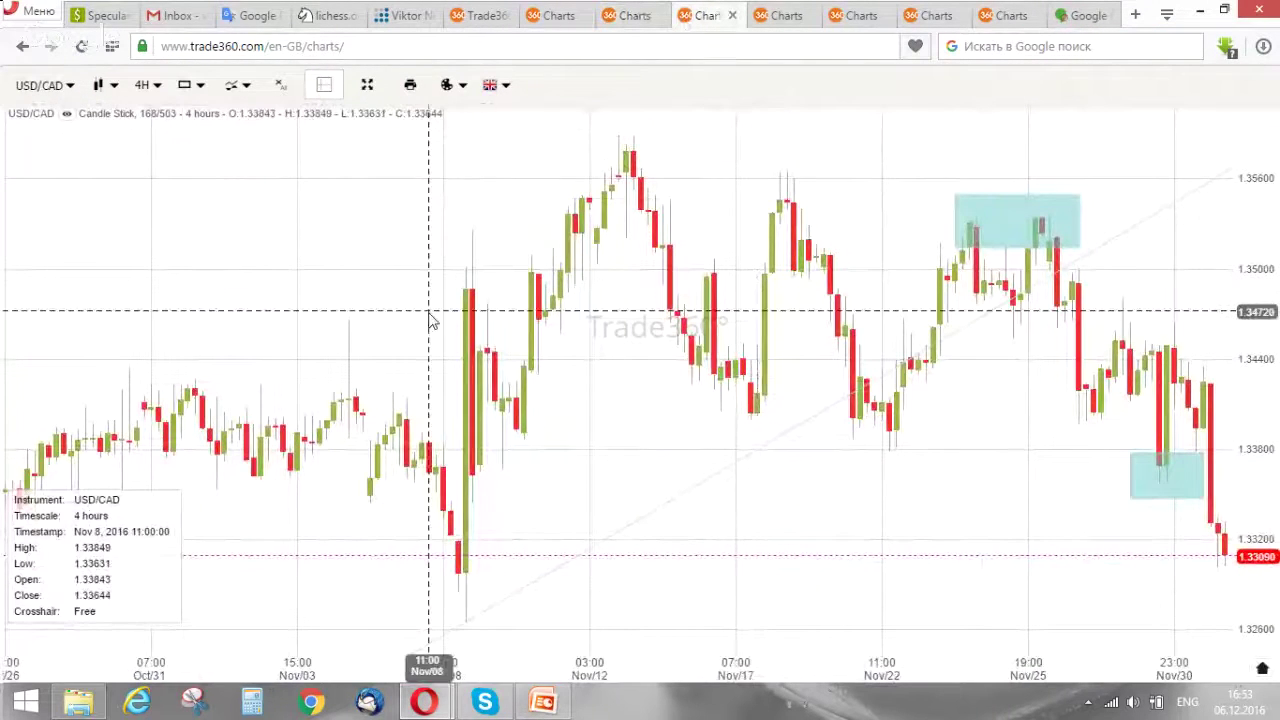
drag(434, 297, 748, 229)
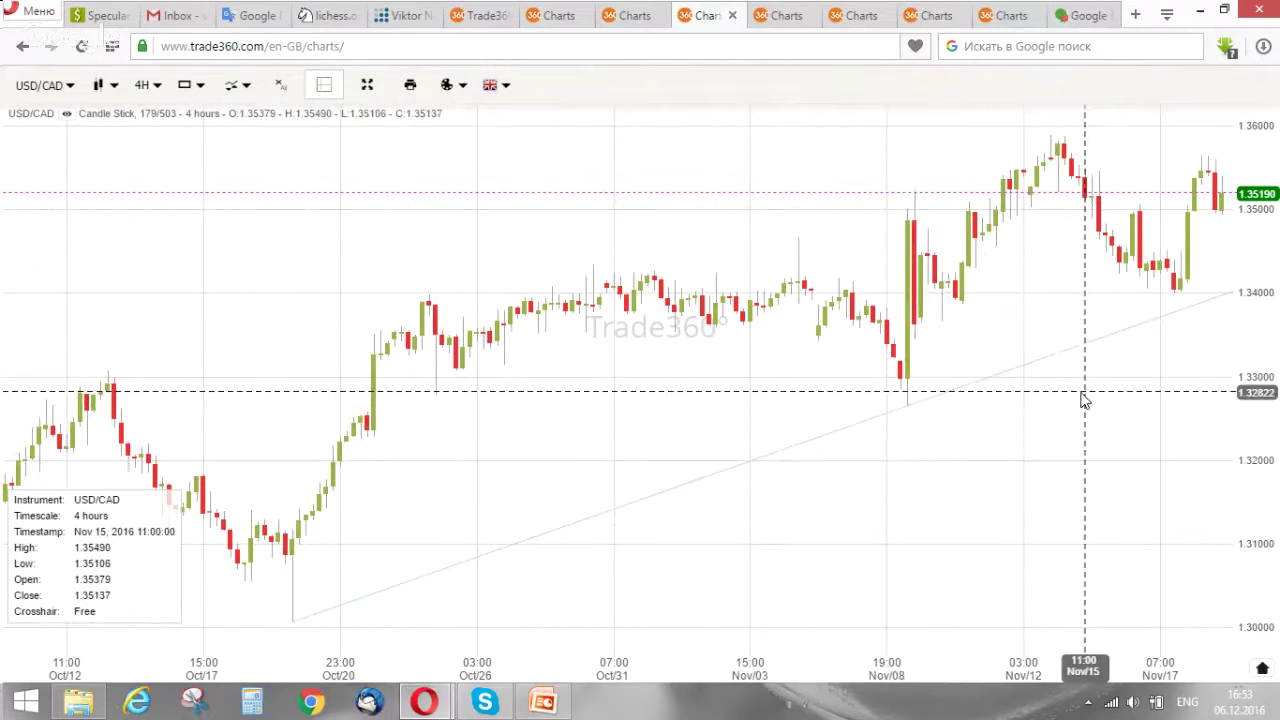
drag(1085, 394, 886, 424)
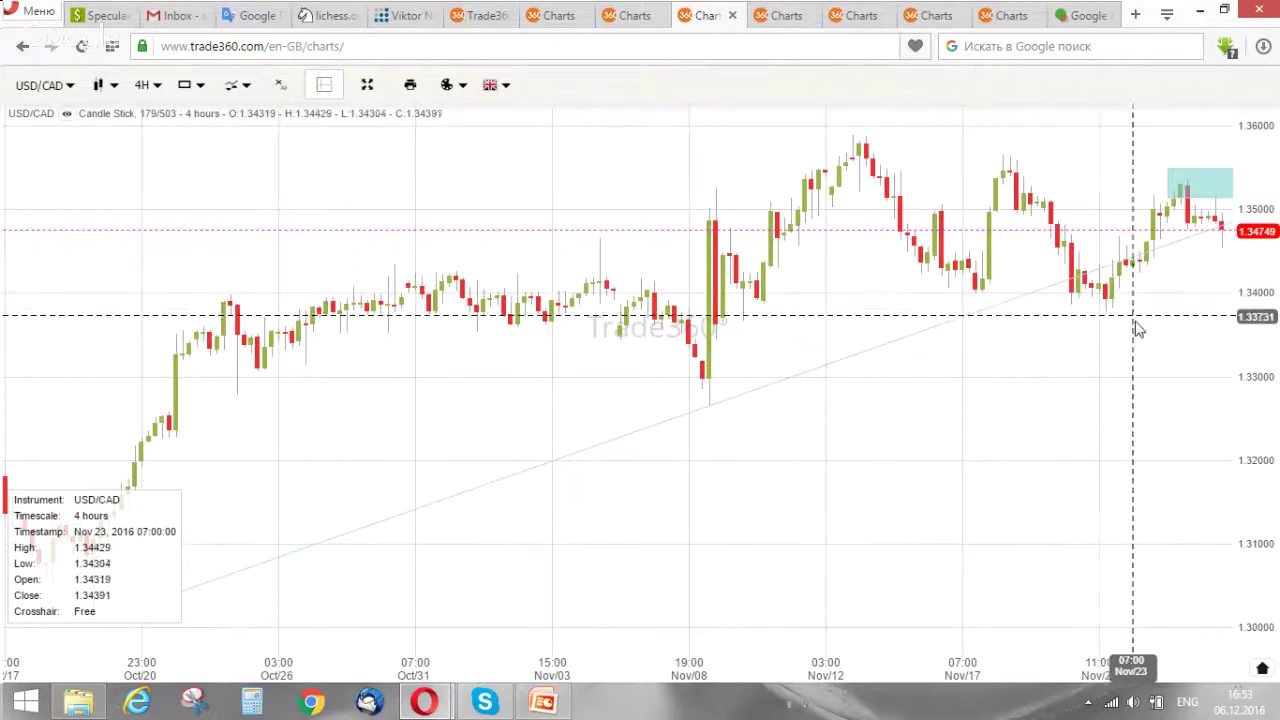
drag(1134, 329, 986, 223)
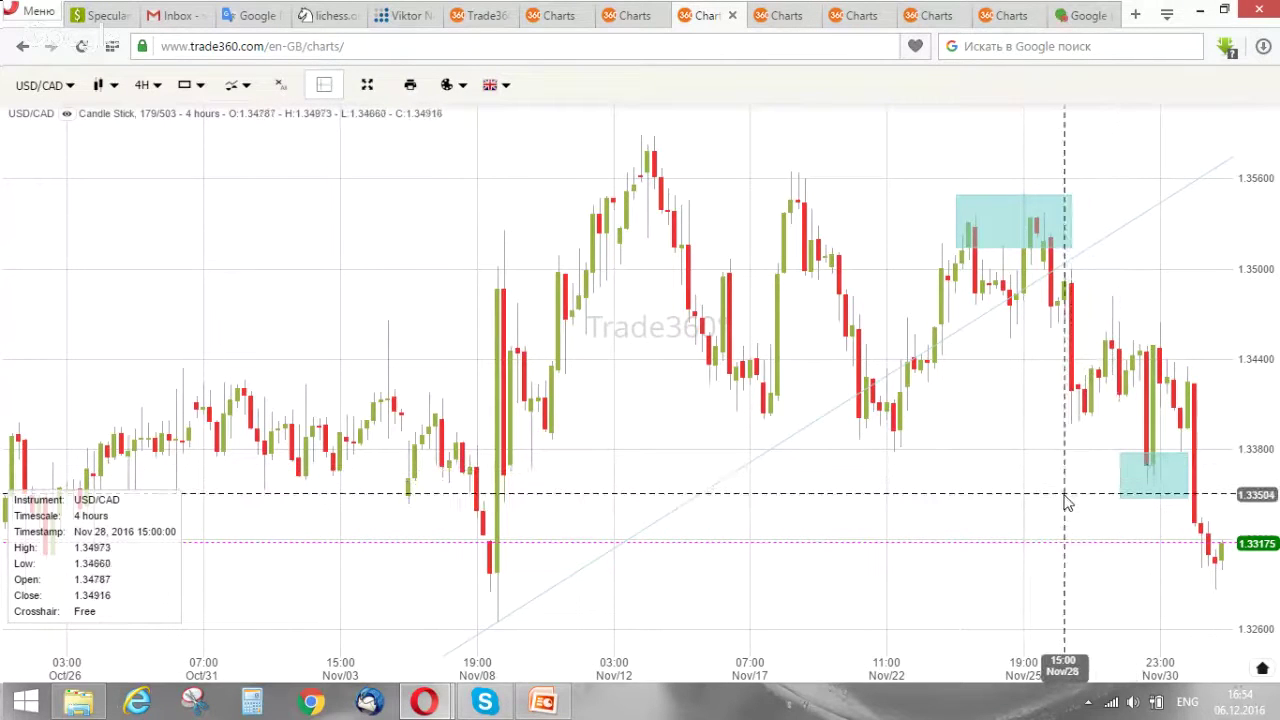
drag(1051, 506, 908, 517)
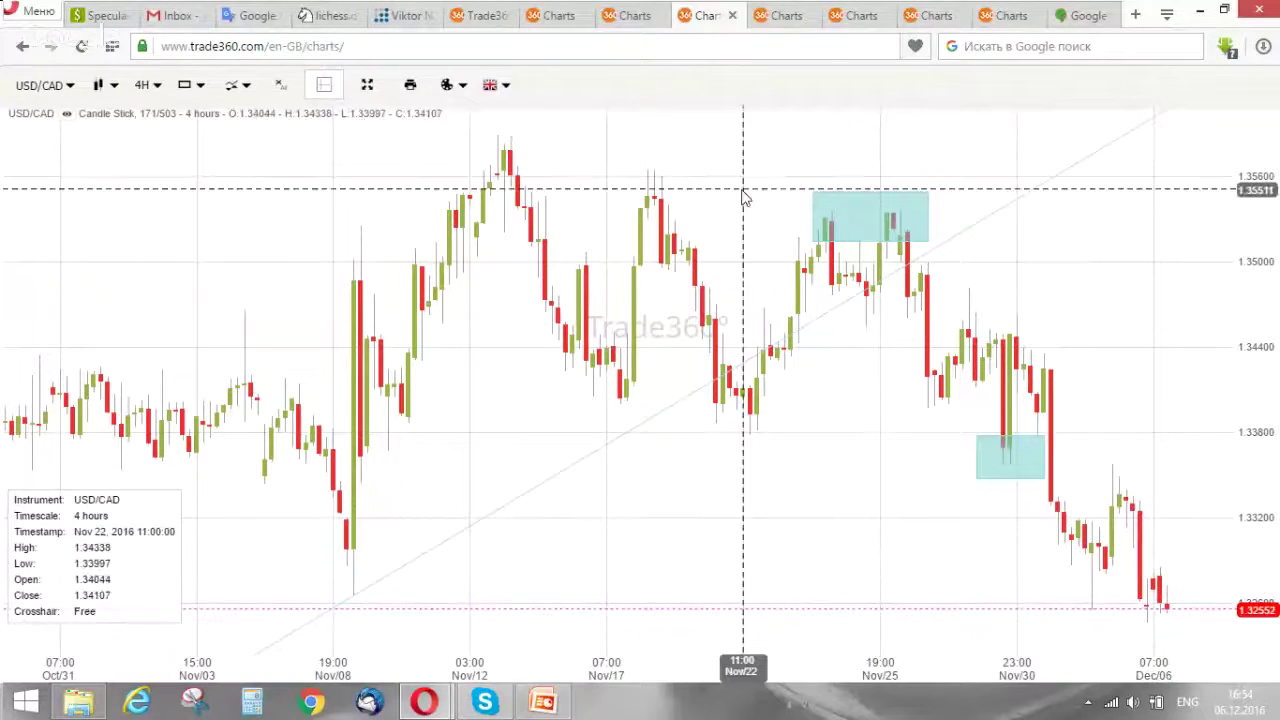
Draw a High/Low trend line on USD/CAD between the Dec 5 high and the Nov 28 high.
click(240, 86)
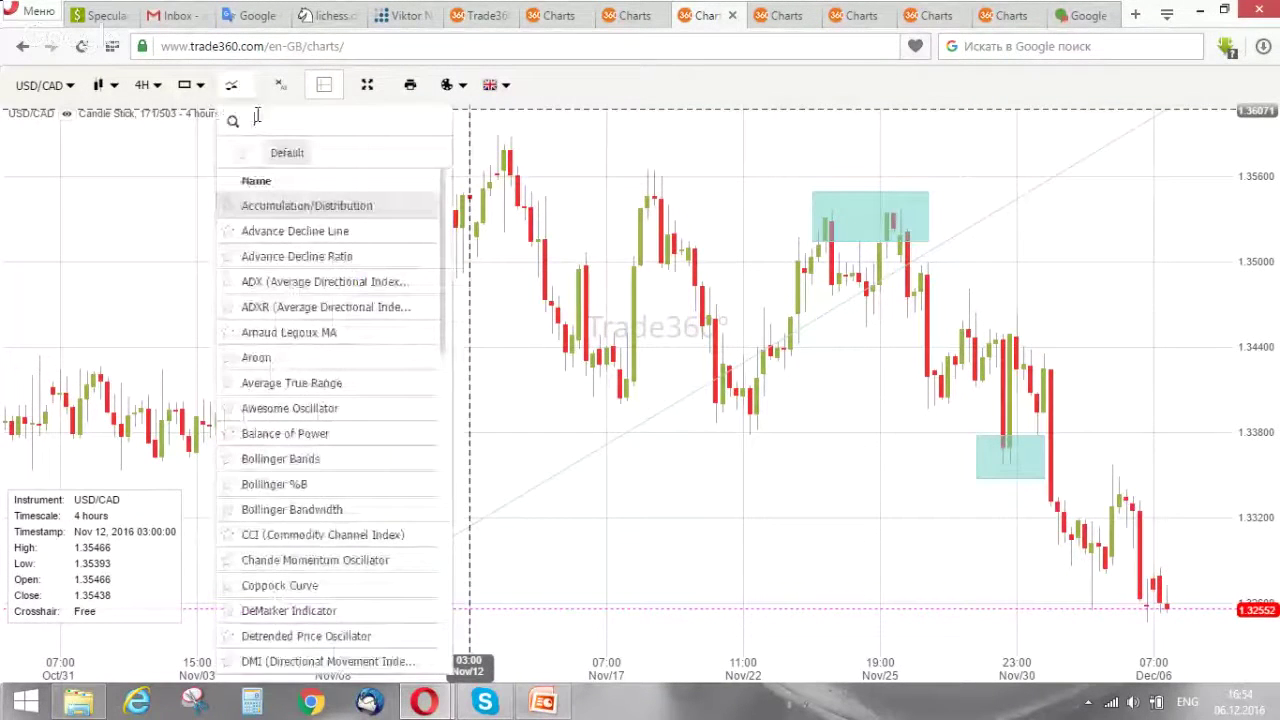
click(198, 88)
click(212, 141)
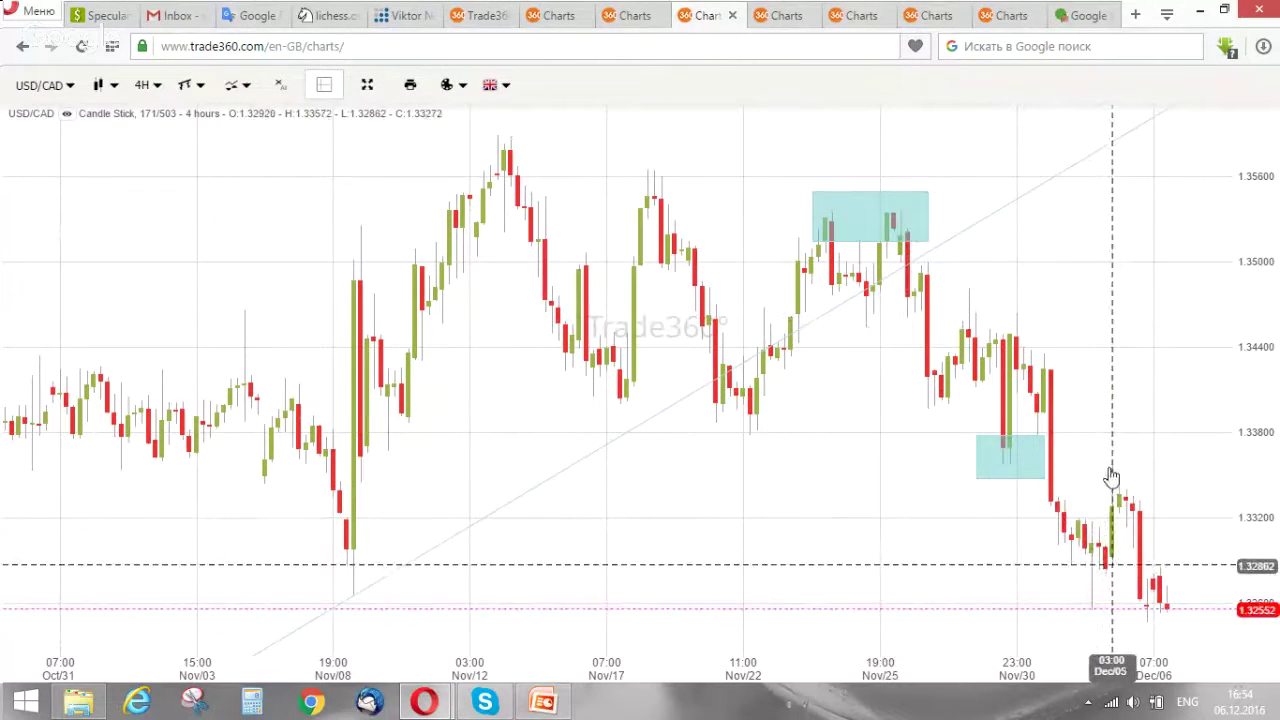
click(905, 222)
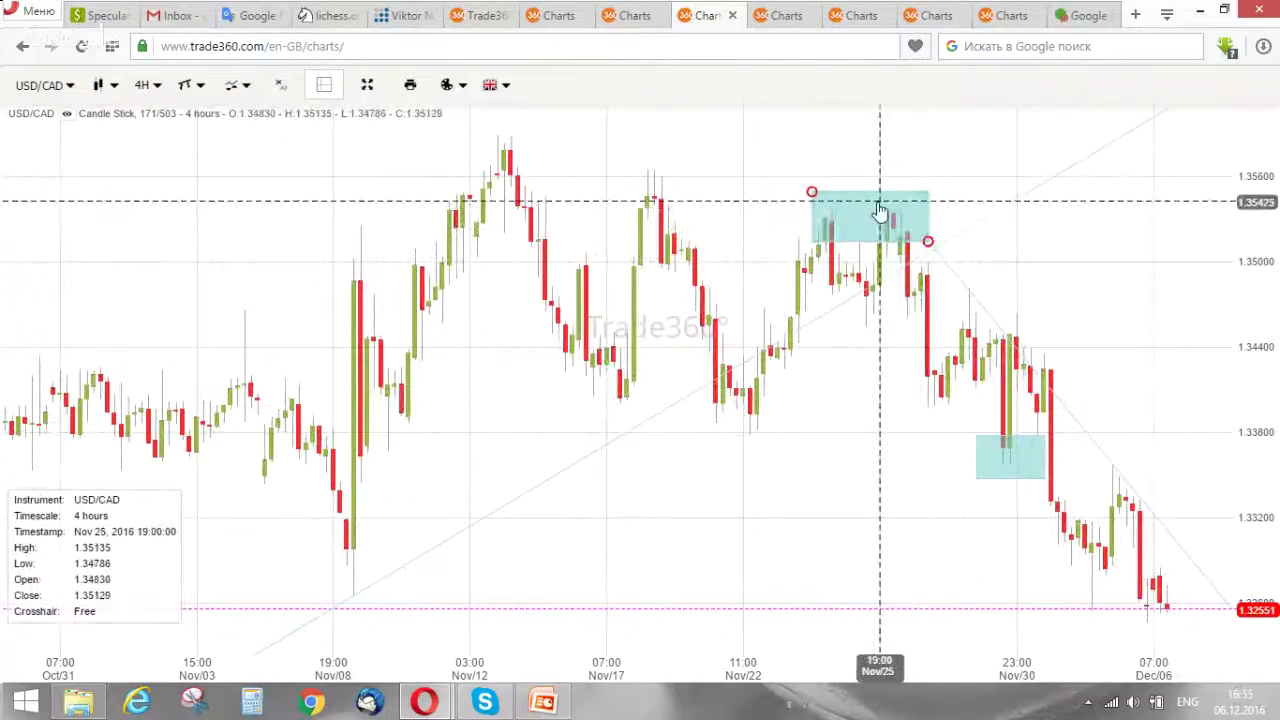
Move the highlight rectangle on the late-November USD/CAD peaks up, clear of the candles.
drag(879, 210, 857, 149)
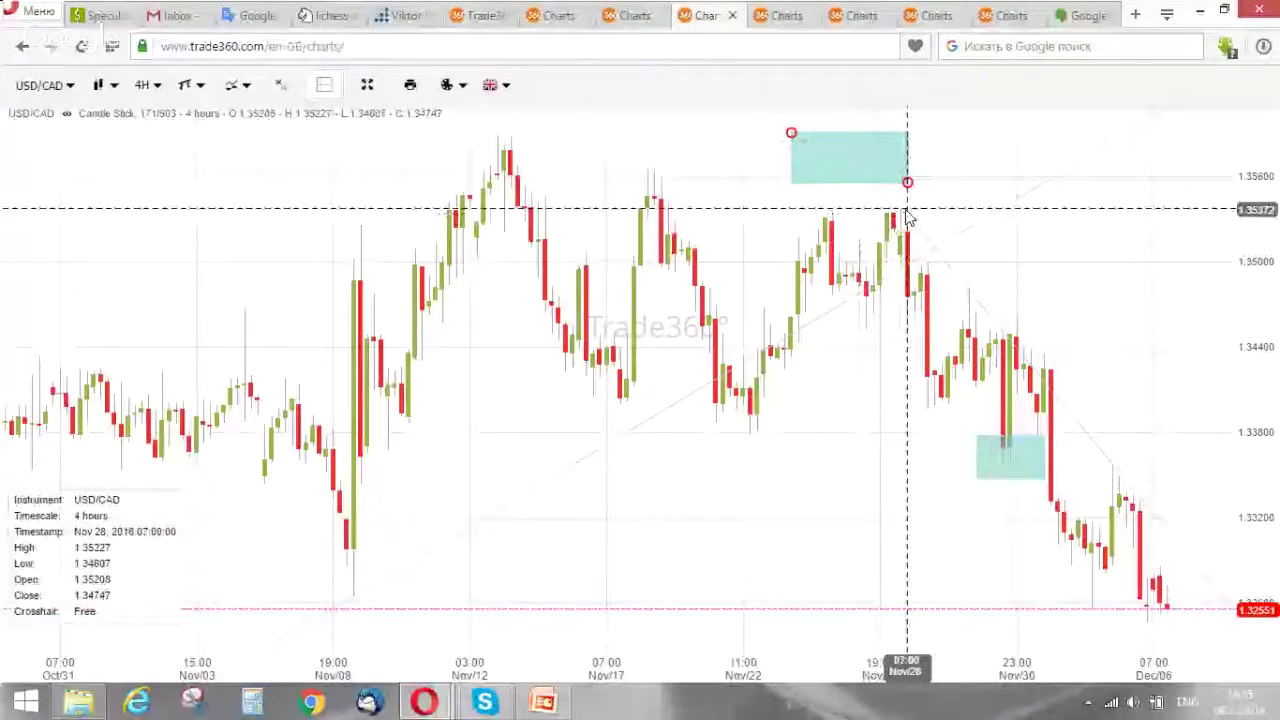
Move the upper anchor of the falling USD/CAD trend line from the Nov 28 high to the Nov 30 high.
drag(908, 214, 1017, 315)
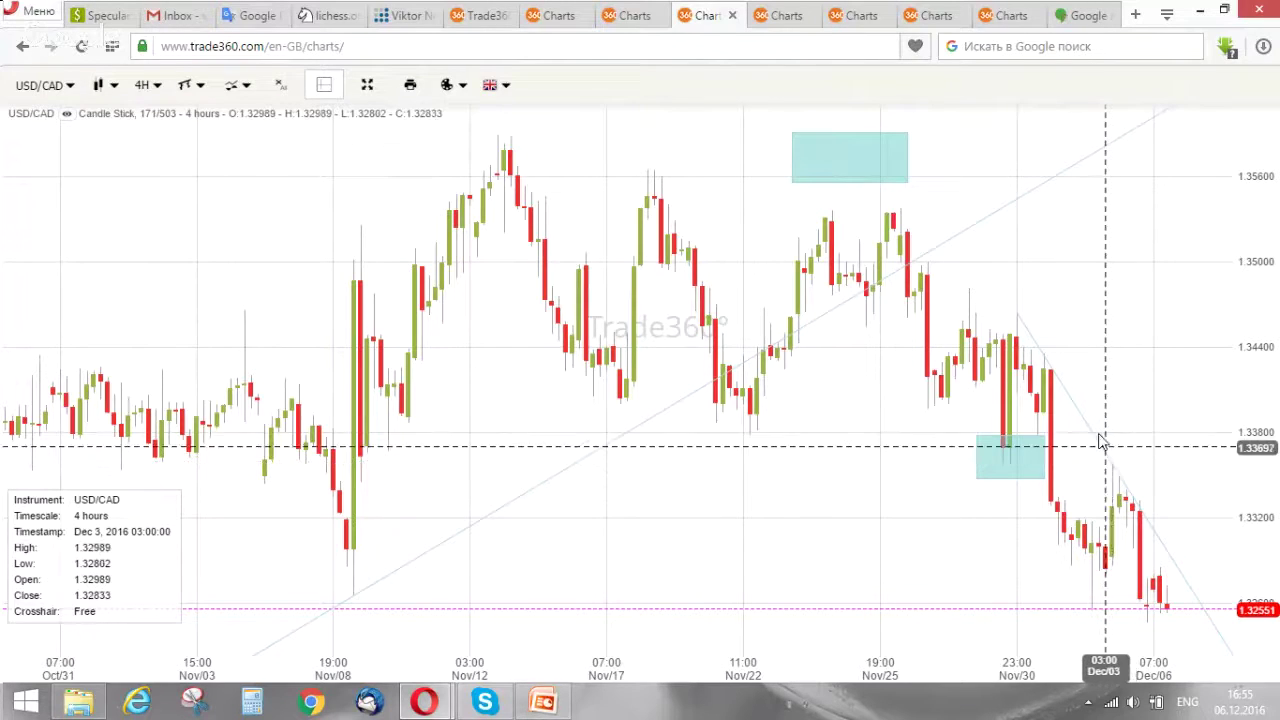
Switch to the Palladium 1-hour chart and examine the price action against the rising trend line and highlighted zones through Dec 6.
click(778, 22)
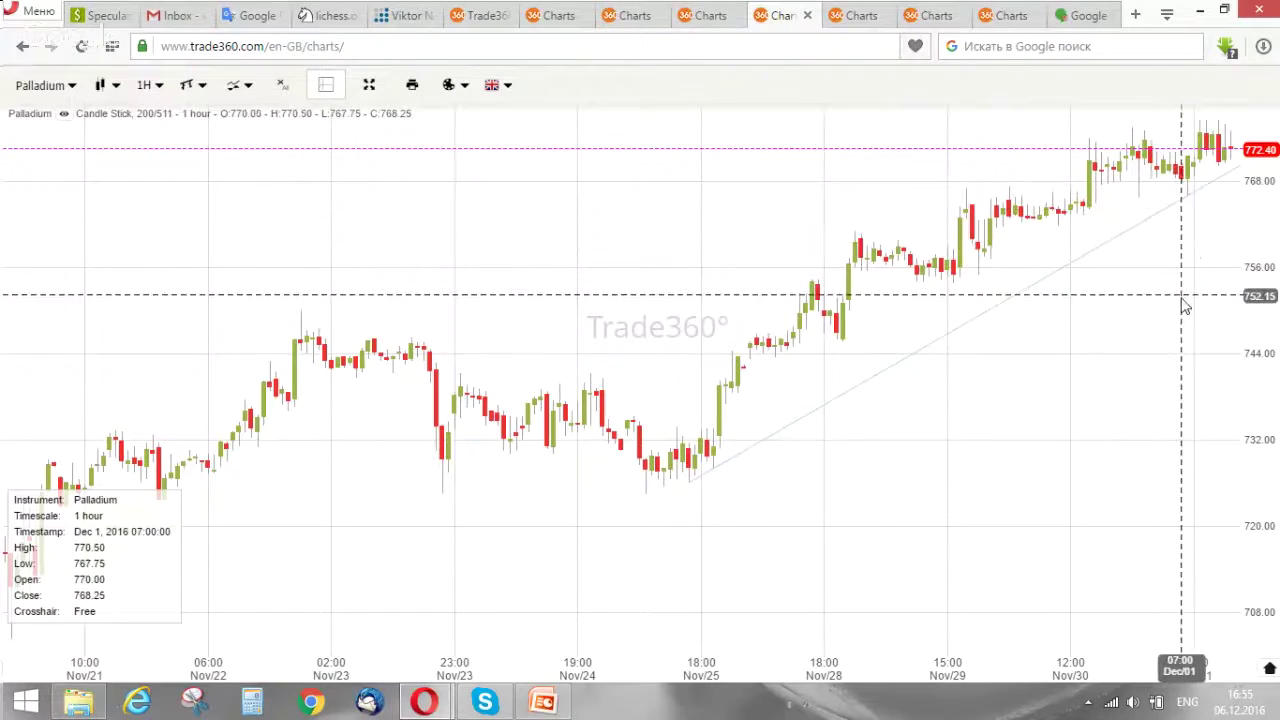
drag(1183, 297, 1103, 323)
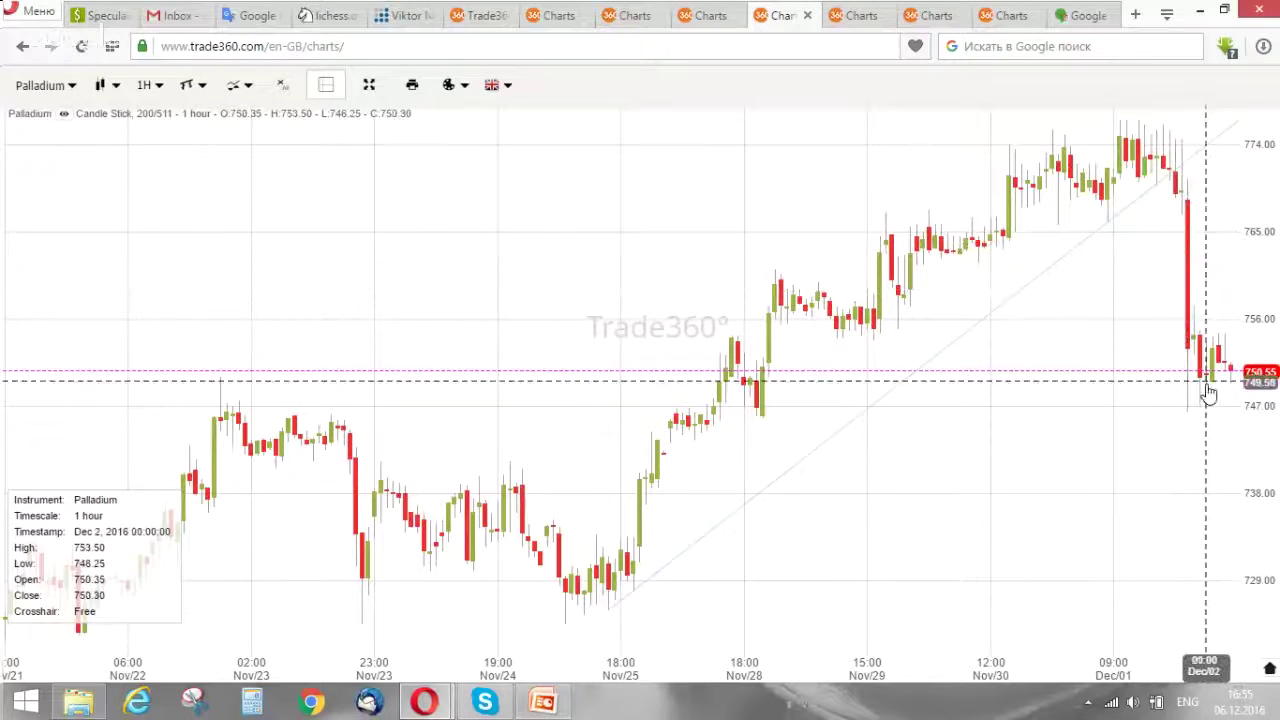
drag(1166, 434, 1111, 429)
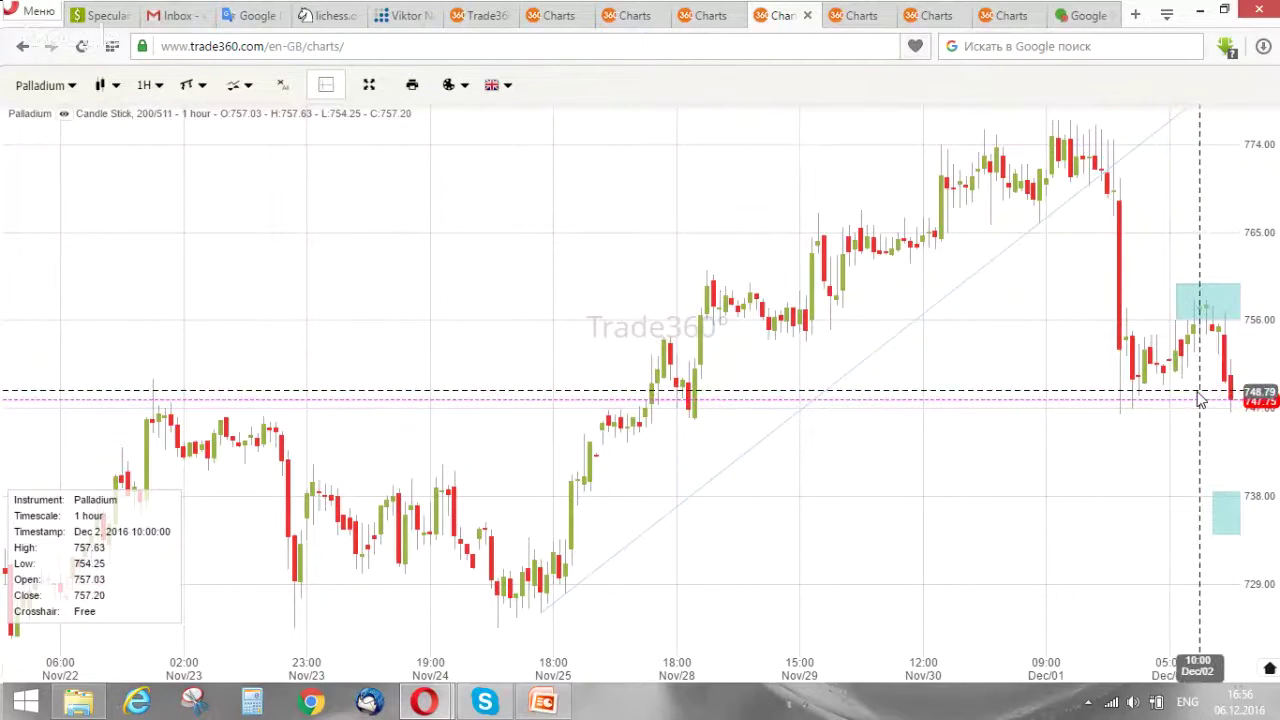
drag(1205, 415, 1160, 411)
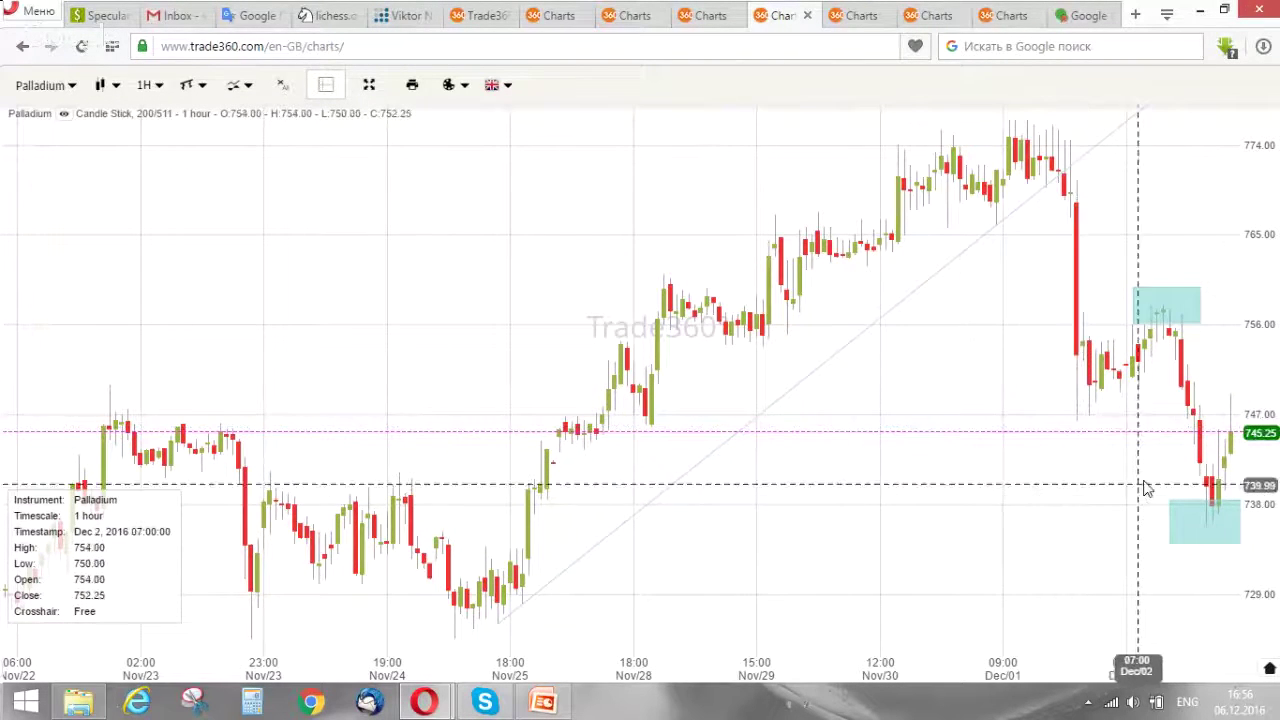
drag(1127, 472, 911, 451)
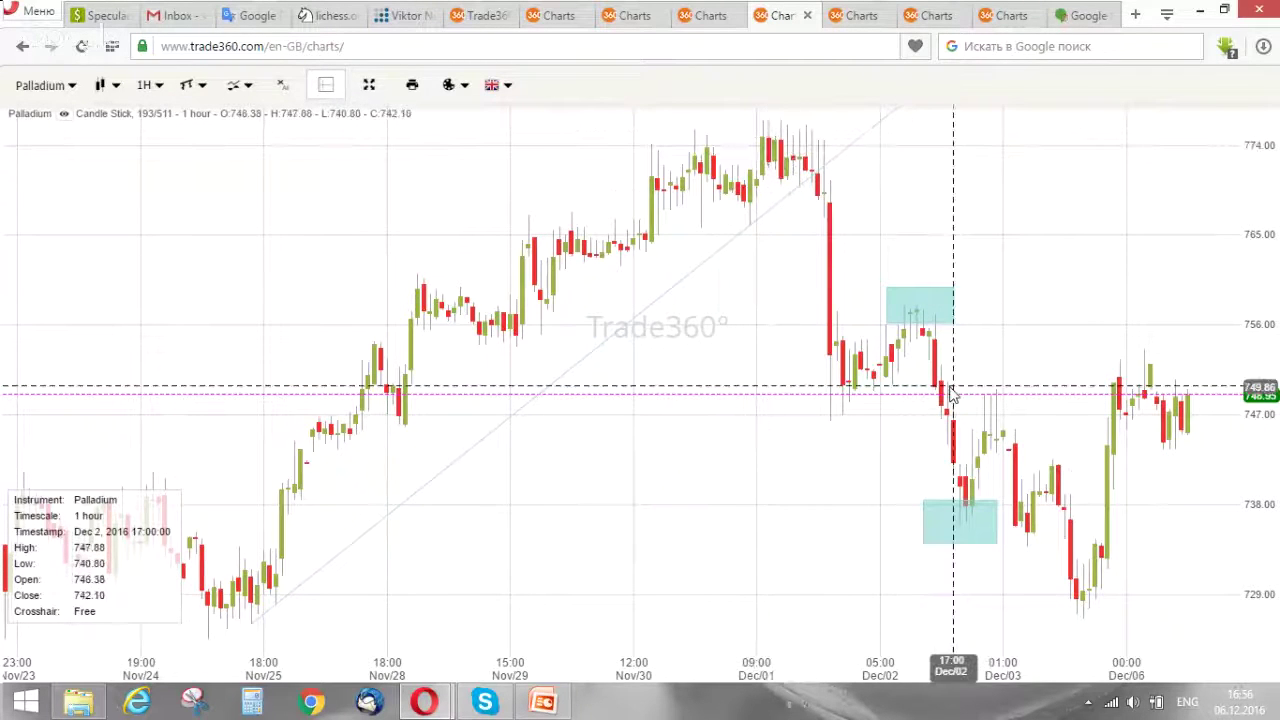
Draw a High/Low trend line on Palladium between a Dec 1 high and the Dec 5 high.
click(201, 88)
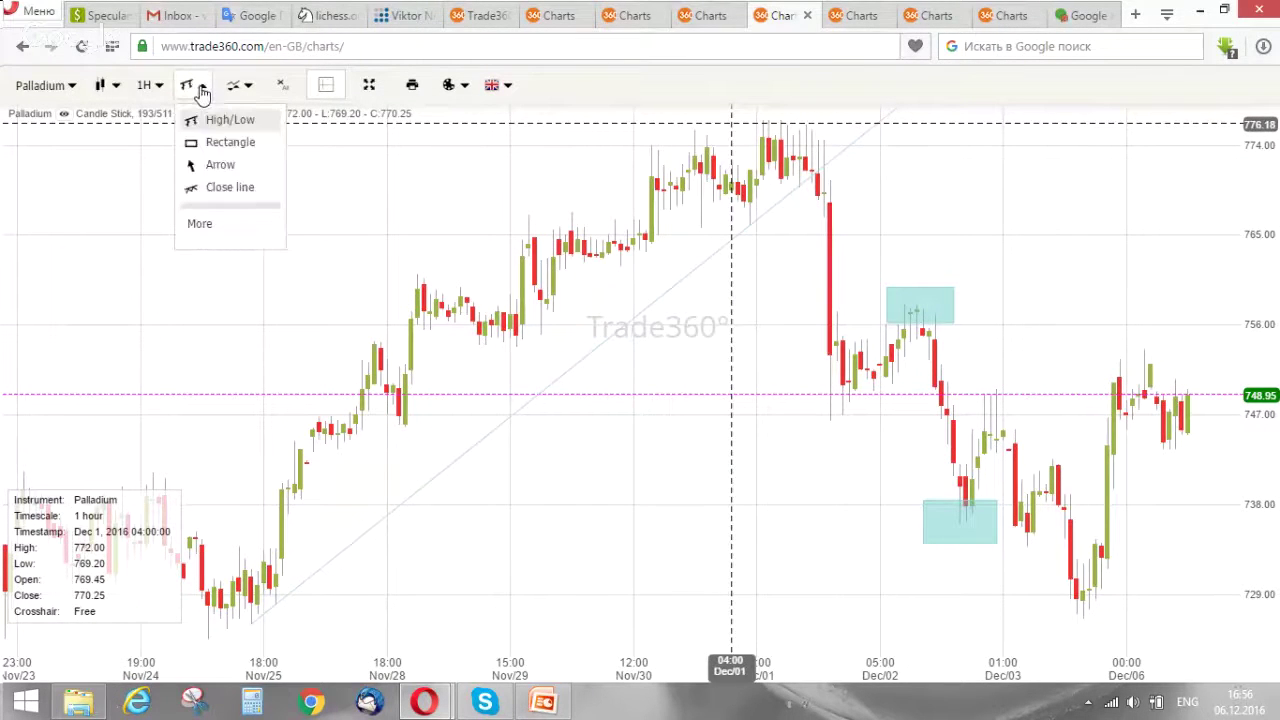
click(211, 122)
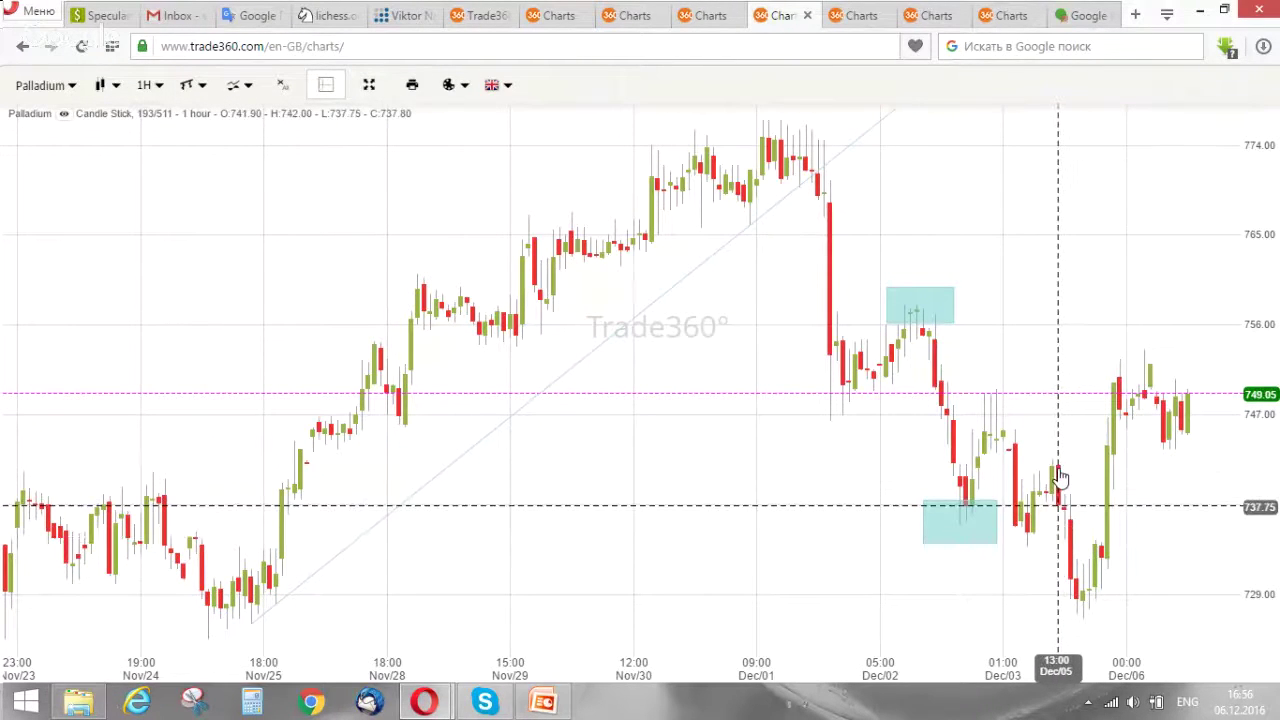
click(807, 135)
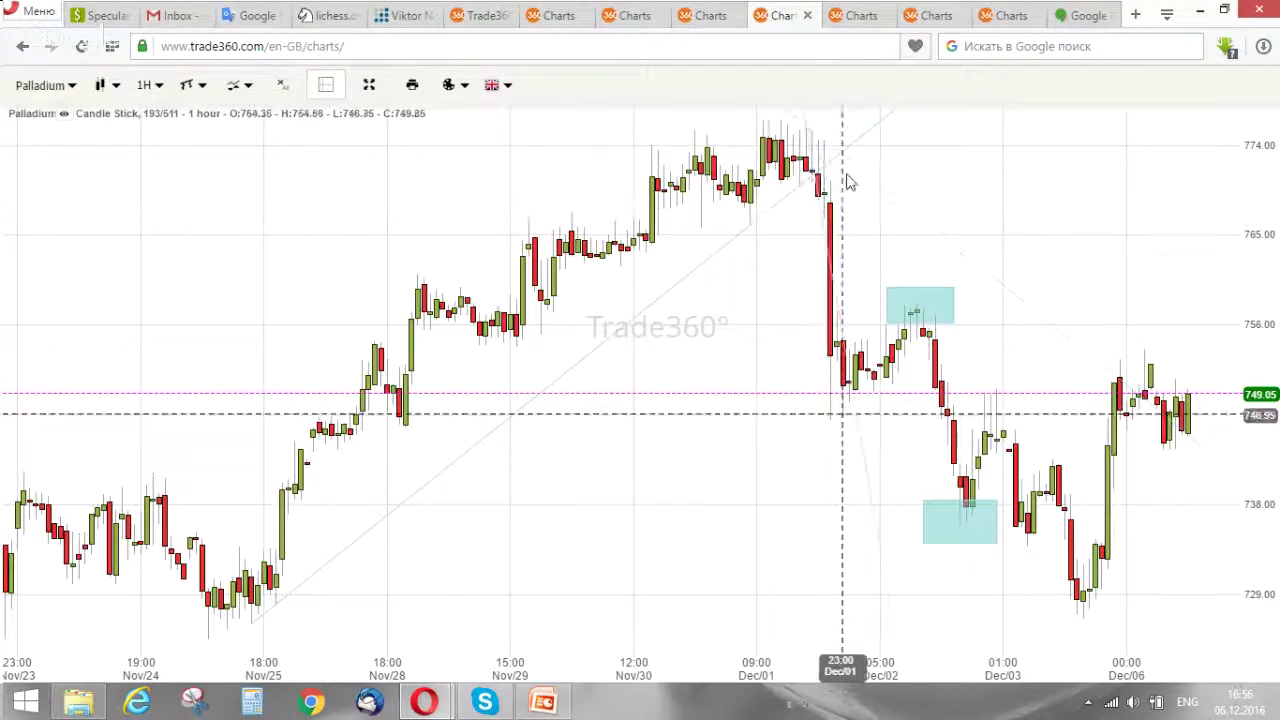
click(1055, 470)
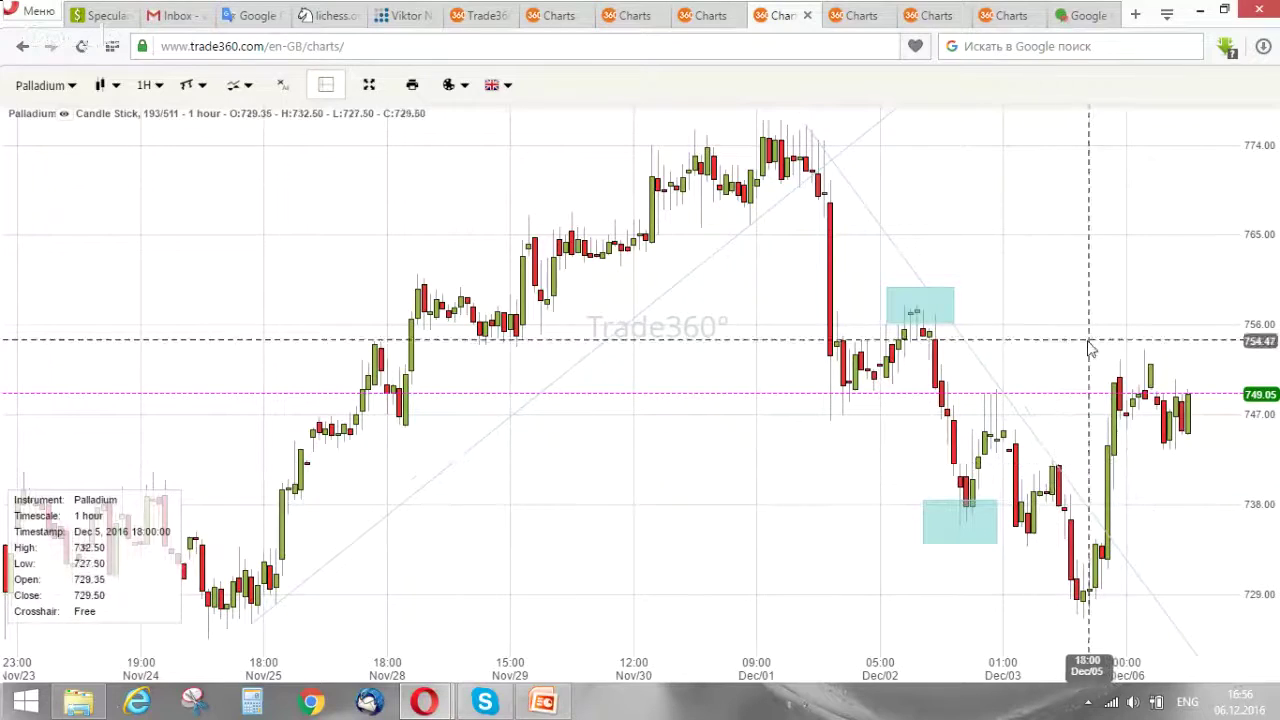
Move the upper anchor of the falling Palladium trend line to the last Dec 1 high before the sharp drop.
click(806, 132)
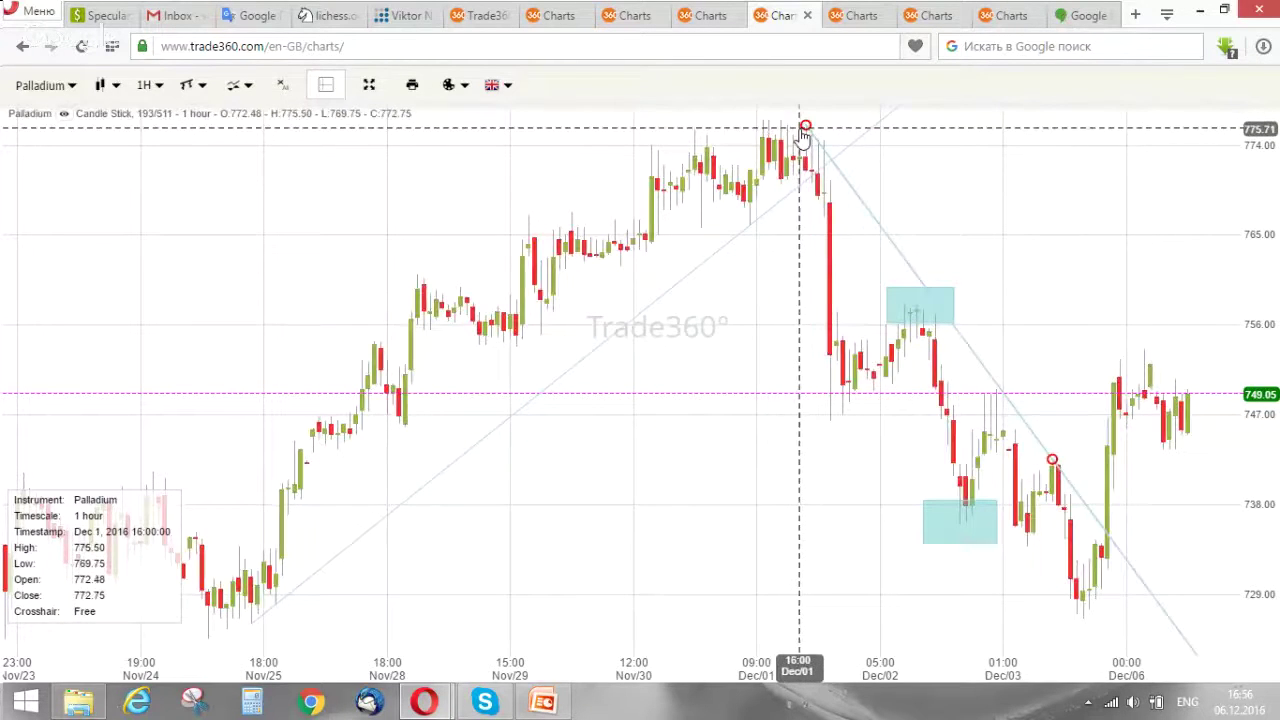
drag(806, 131, 830, 142)
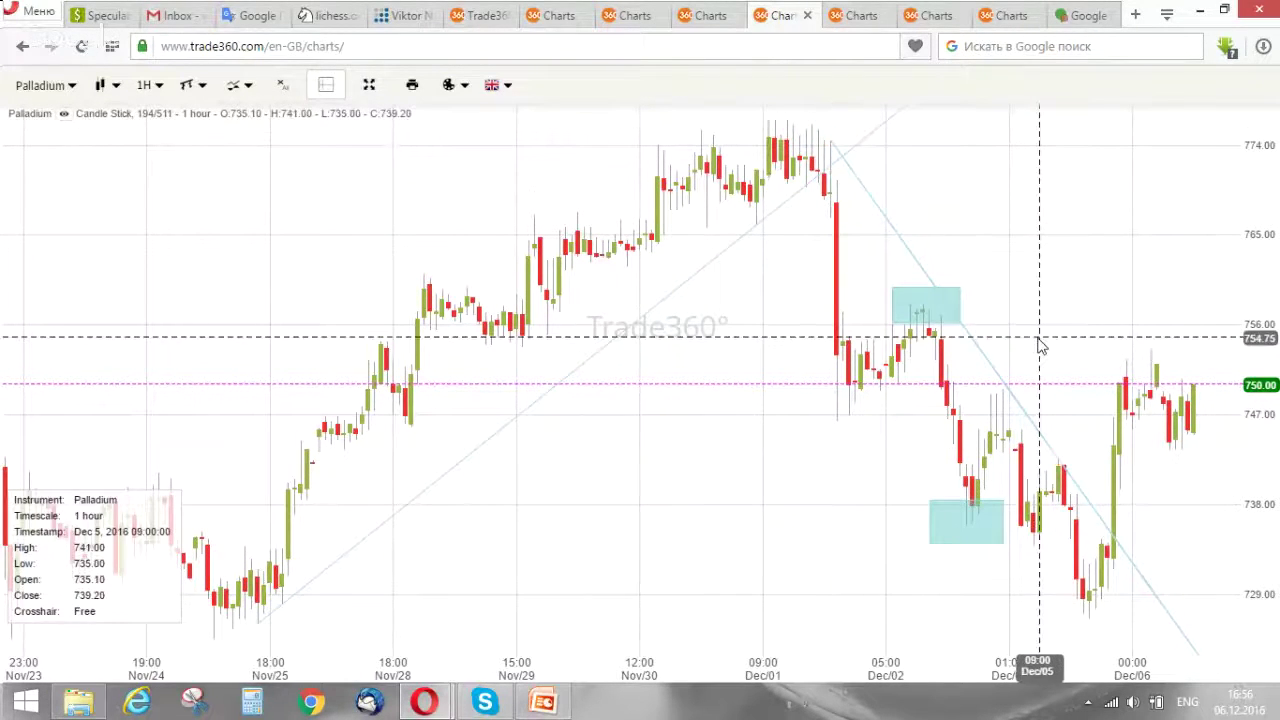
click(848, 158)
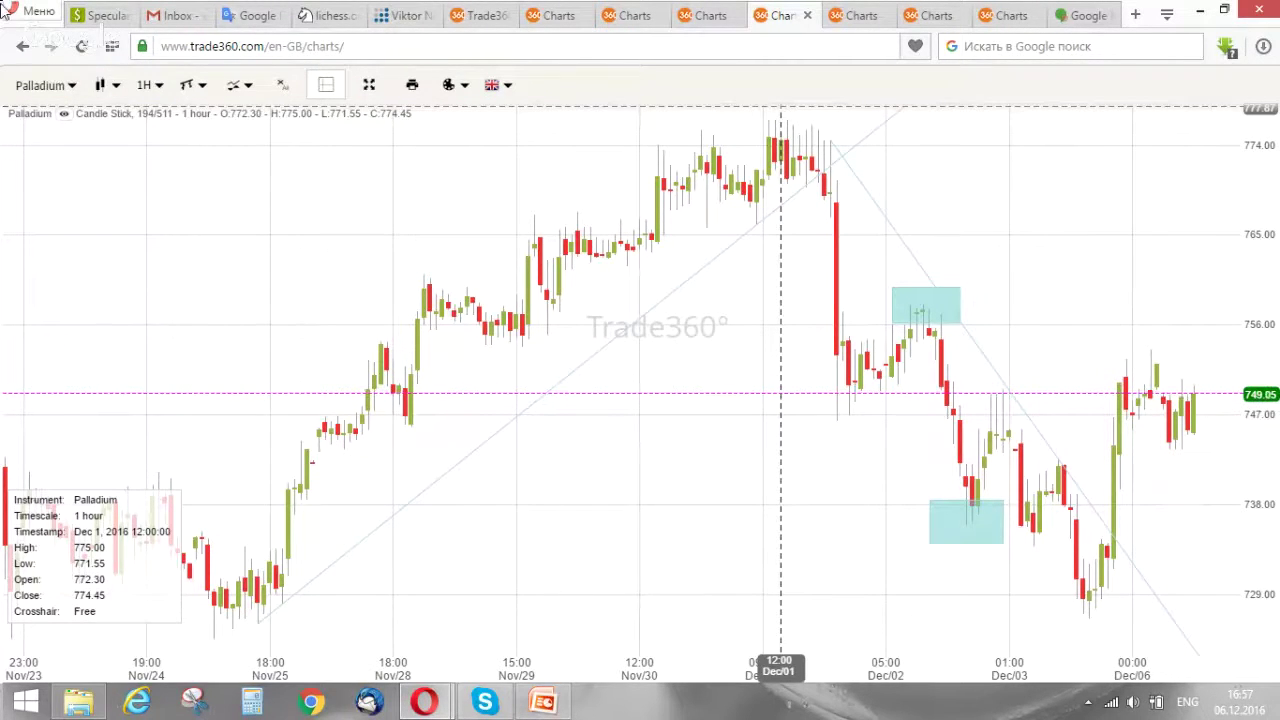
Switch to the Walt Disney 4-hour chart and draw a rising High/Low trend line from the mid-October low to the late-November low.
click(68, 88)
click(843, 15)
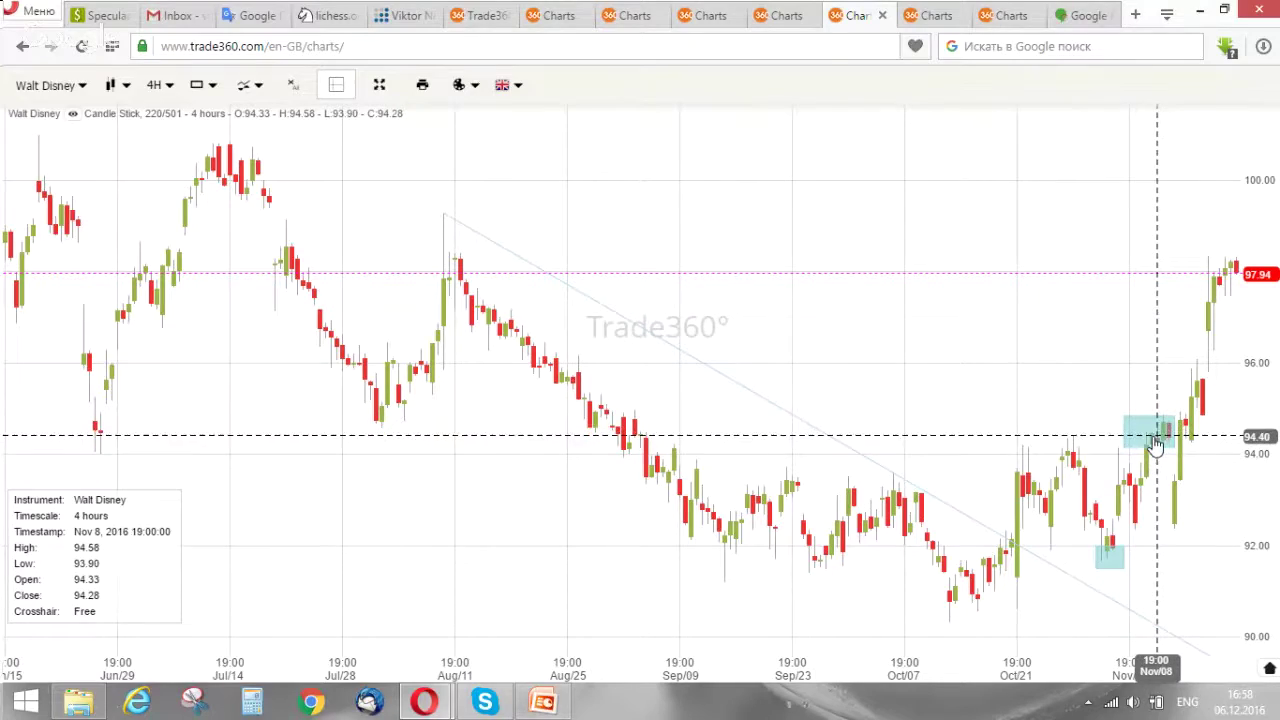
drag(1200, 571, 937, 591)
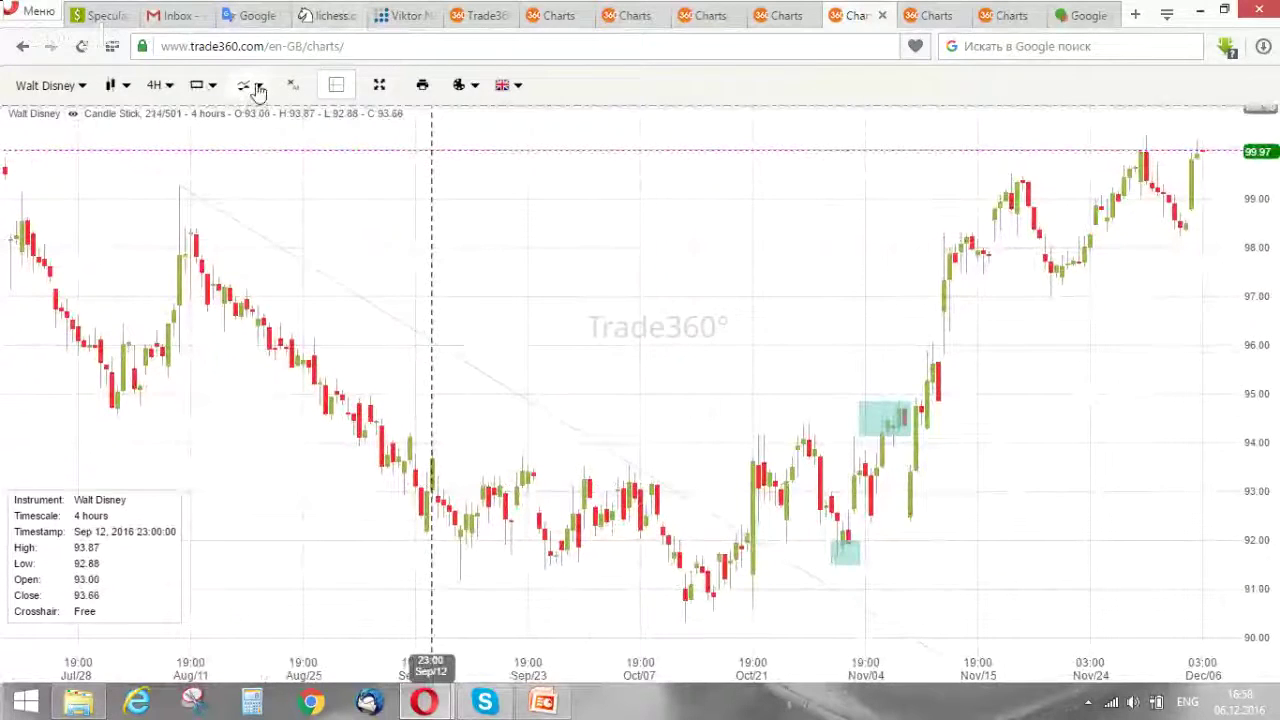
click(202, 90)
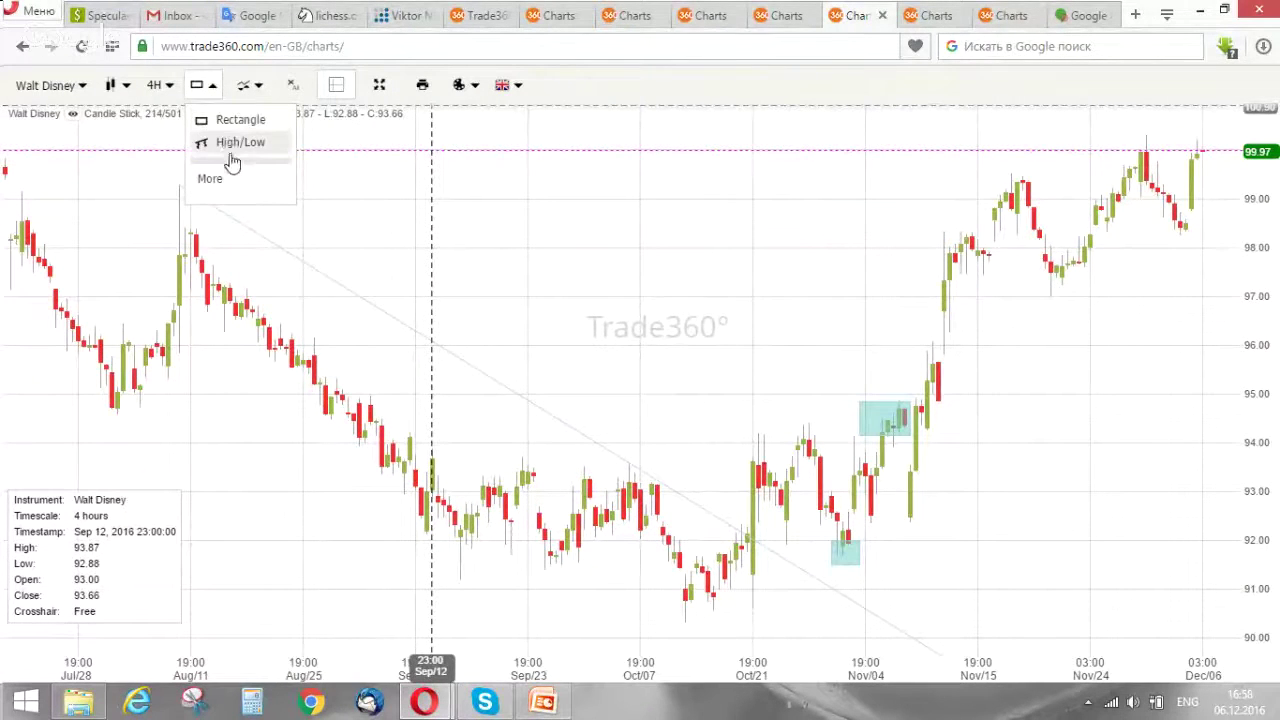
click(230, 148)
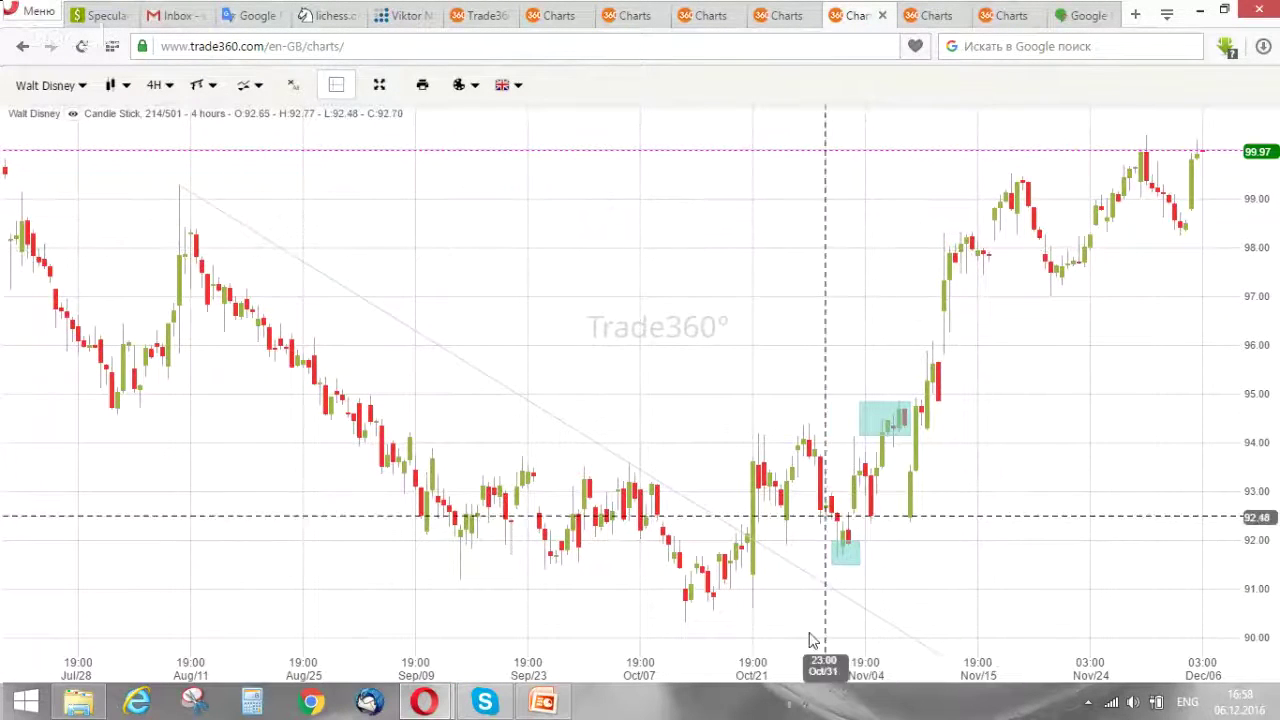
click(685, 628)
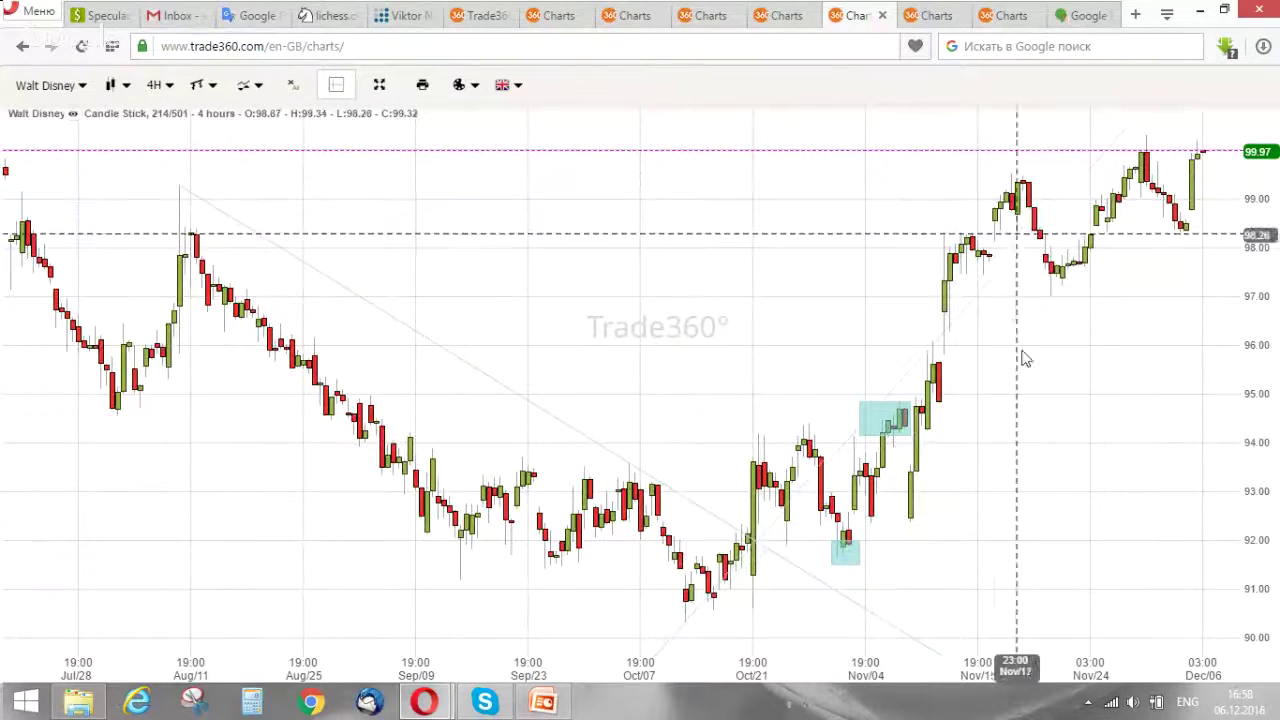
click(1060, 315)
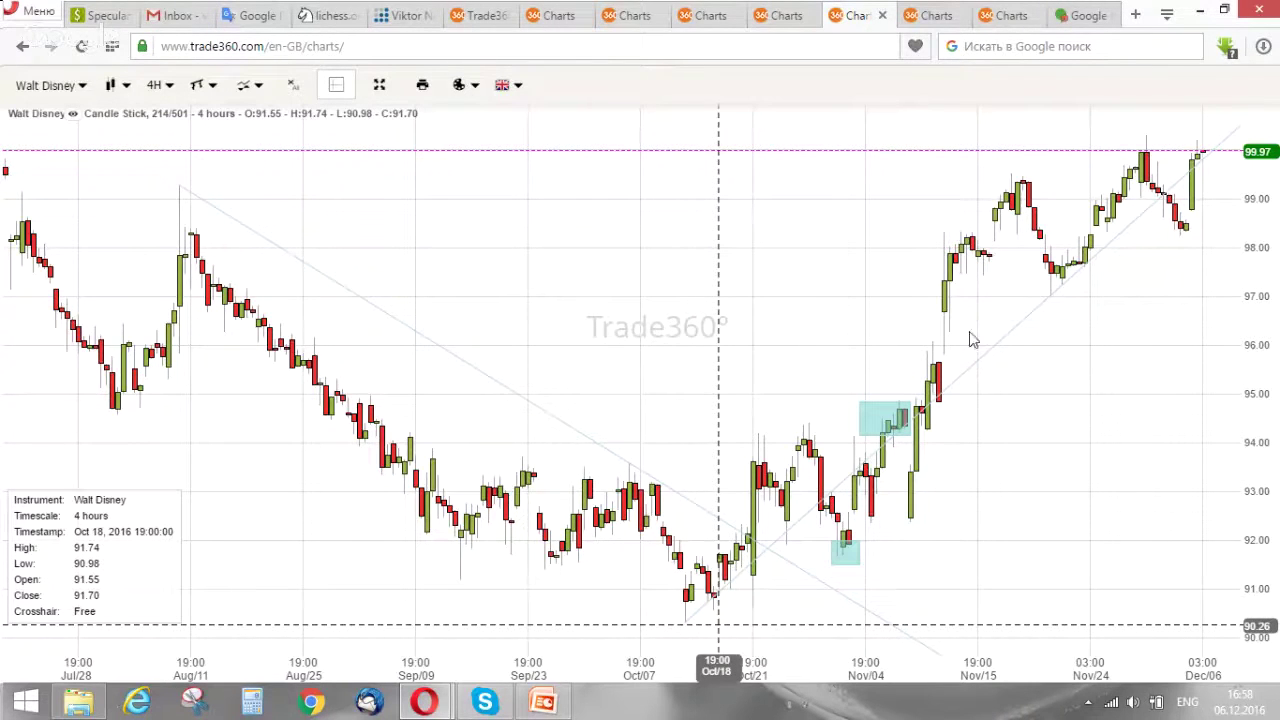
Move the rising line's lower anchor to the low just after the early-November highlighted peak, and shift that highlight rectangle up clear of the candles.
double_click(776, 553)
click(745, 590)
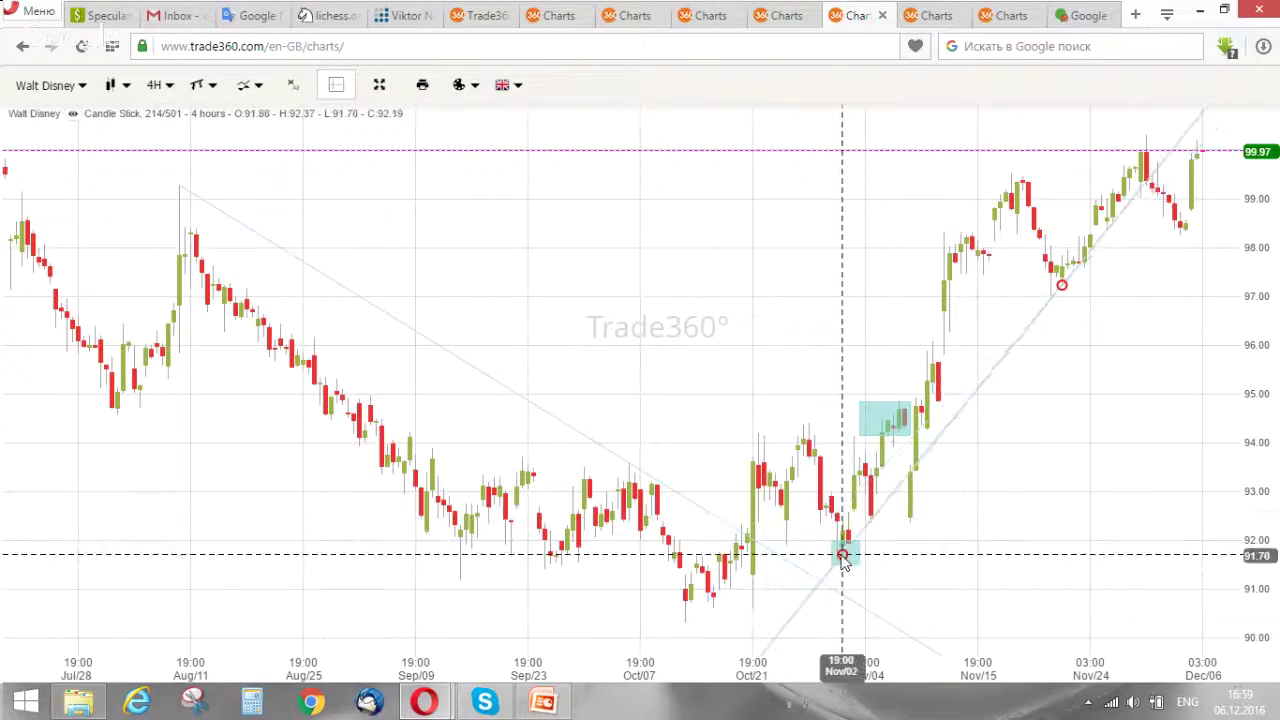
mouse_move(903, 533)
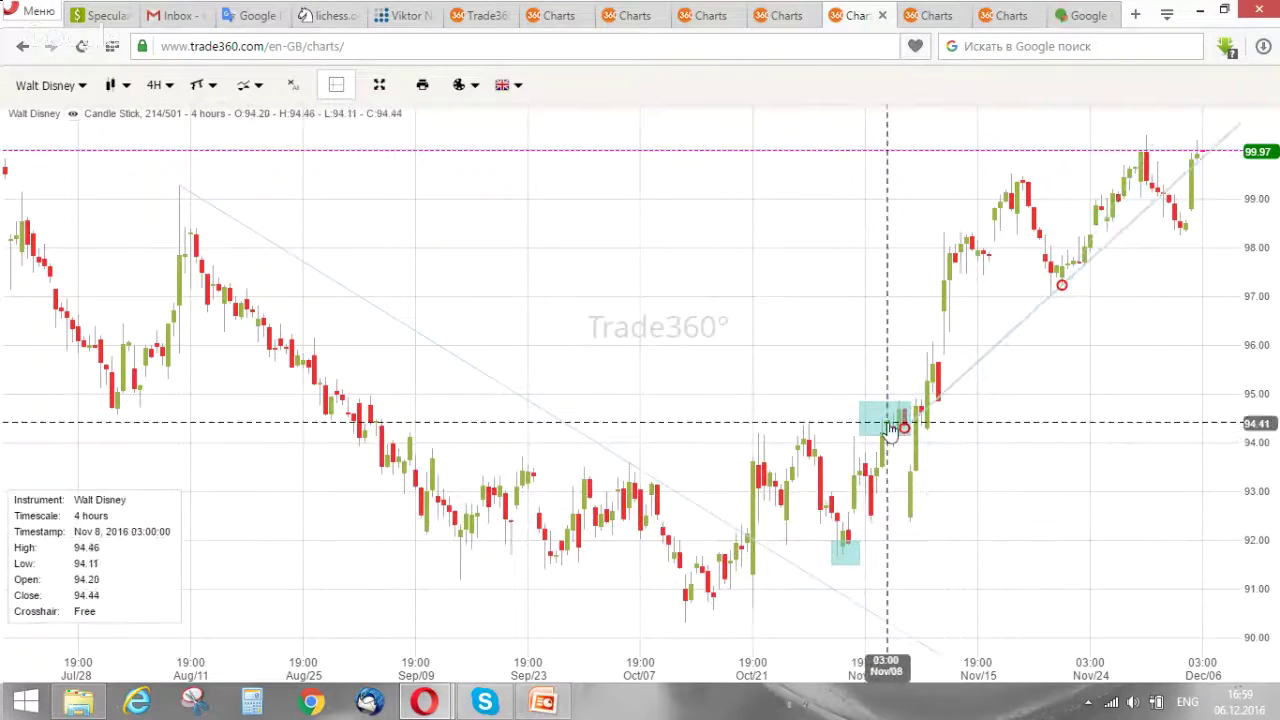
drag(904, 424, 909, 521)
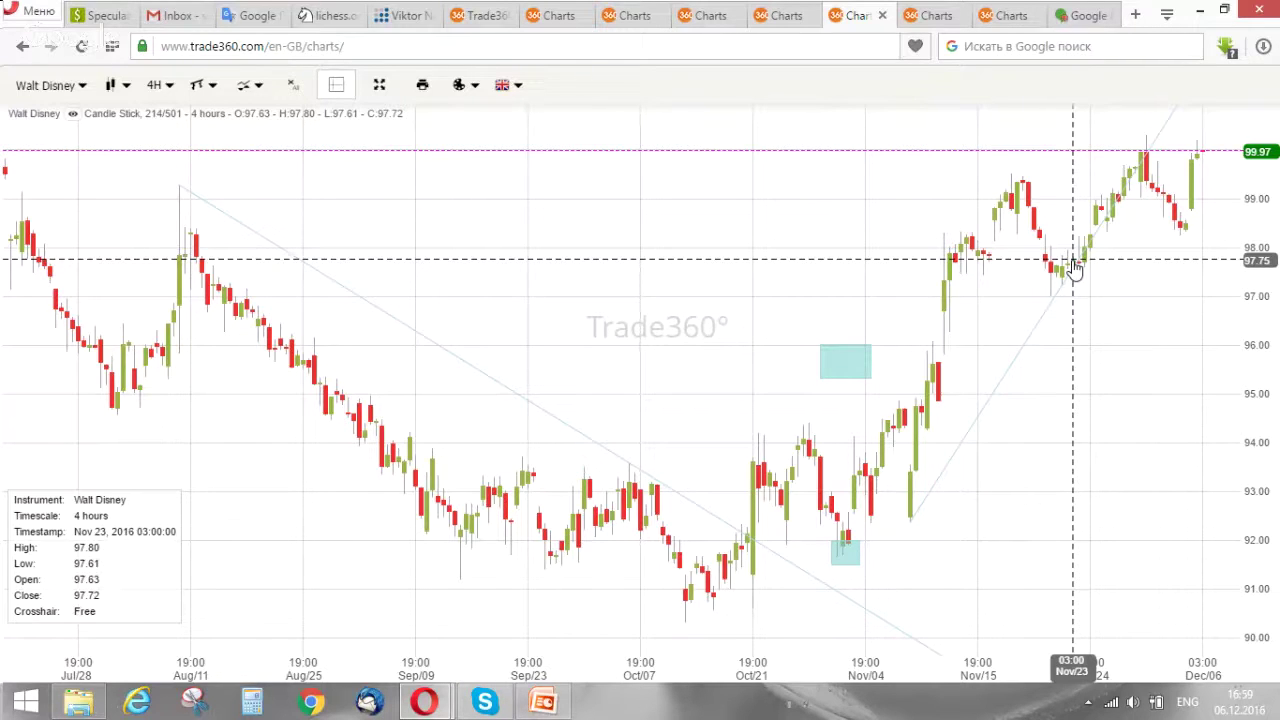
Change the chart's instrument from Walt Disney to USD/CHF.
click(63, 87)
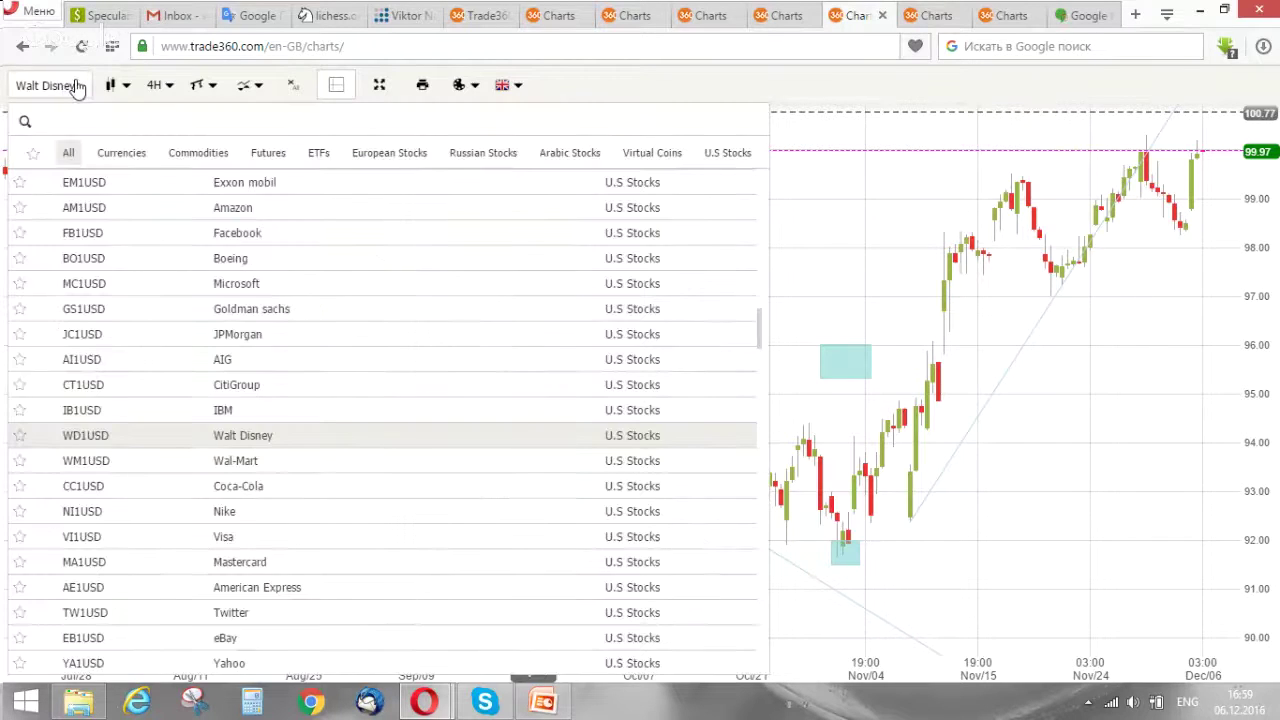
scroll(268, 354, up, 3)
scroll(268, 354, up, 5)
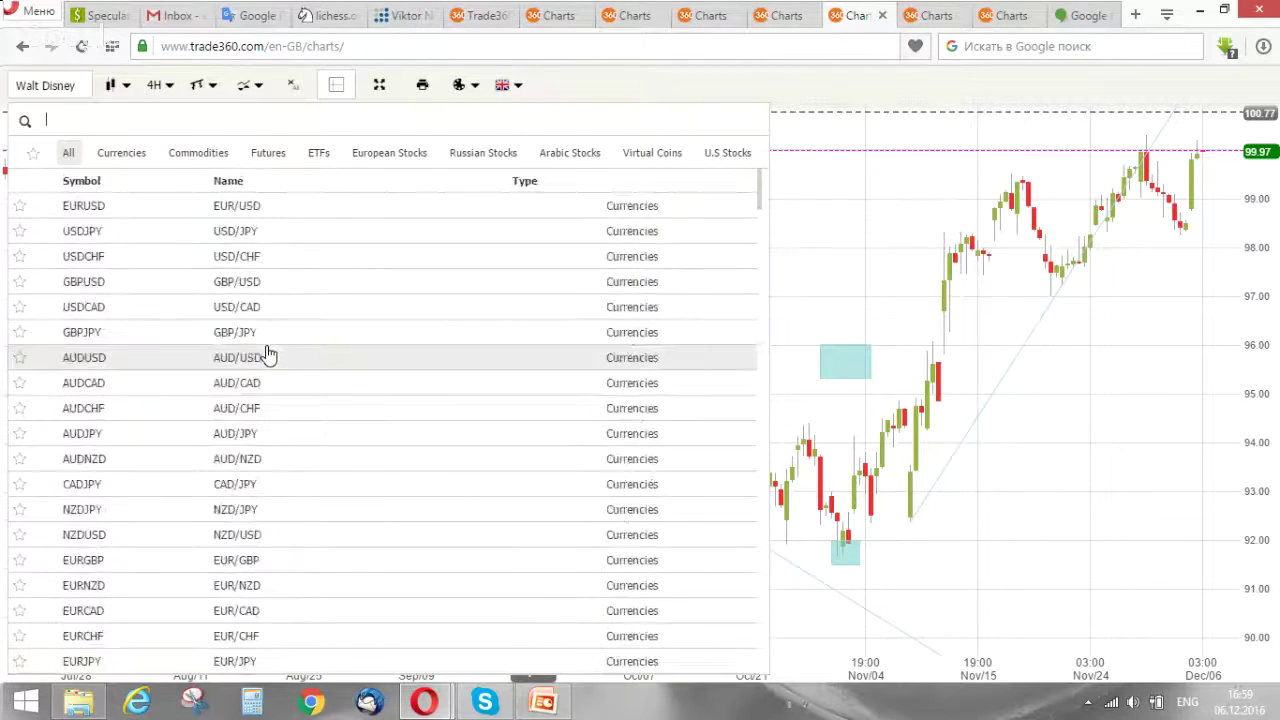
click(189, 268)
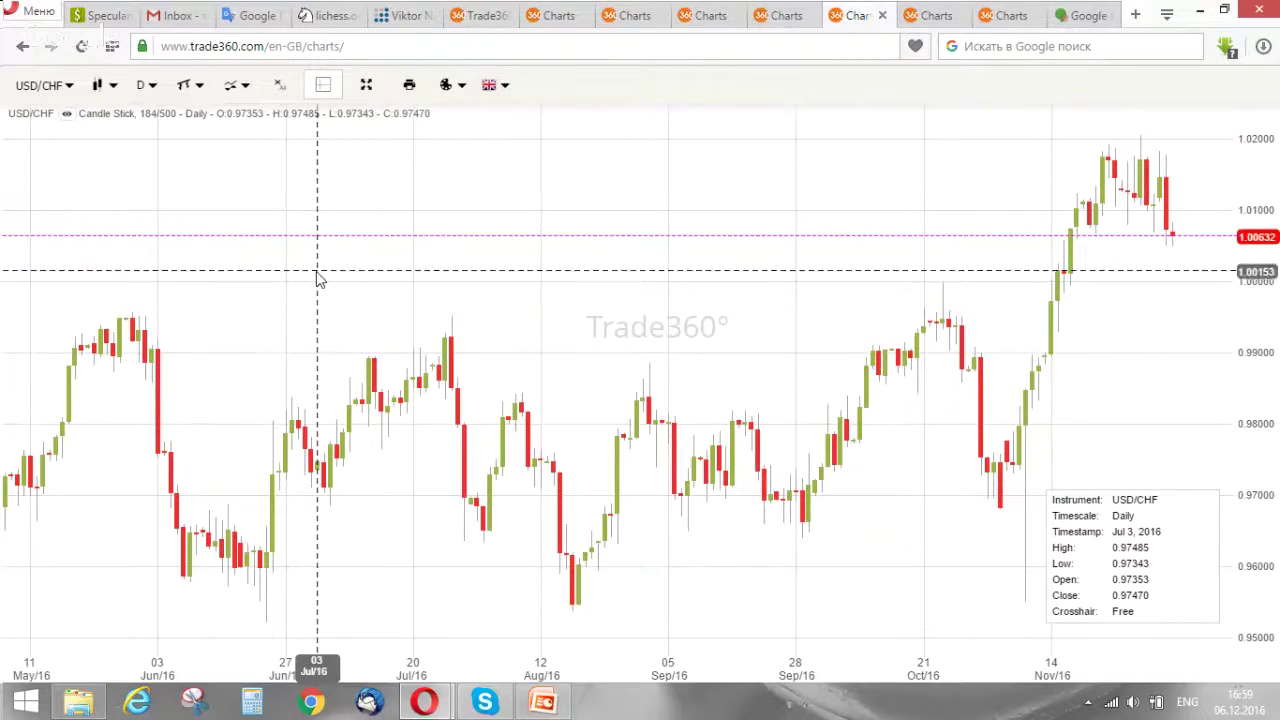
Draw a High/Low trend line on the daily USD/CHF chart between the Jan 29, 2016 high and the Apr 24, 2016 high.
drag(317, 258, 1057, 302)
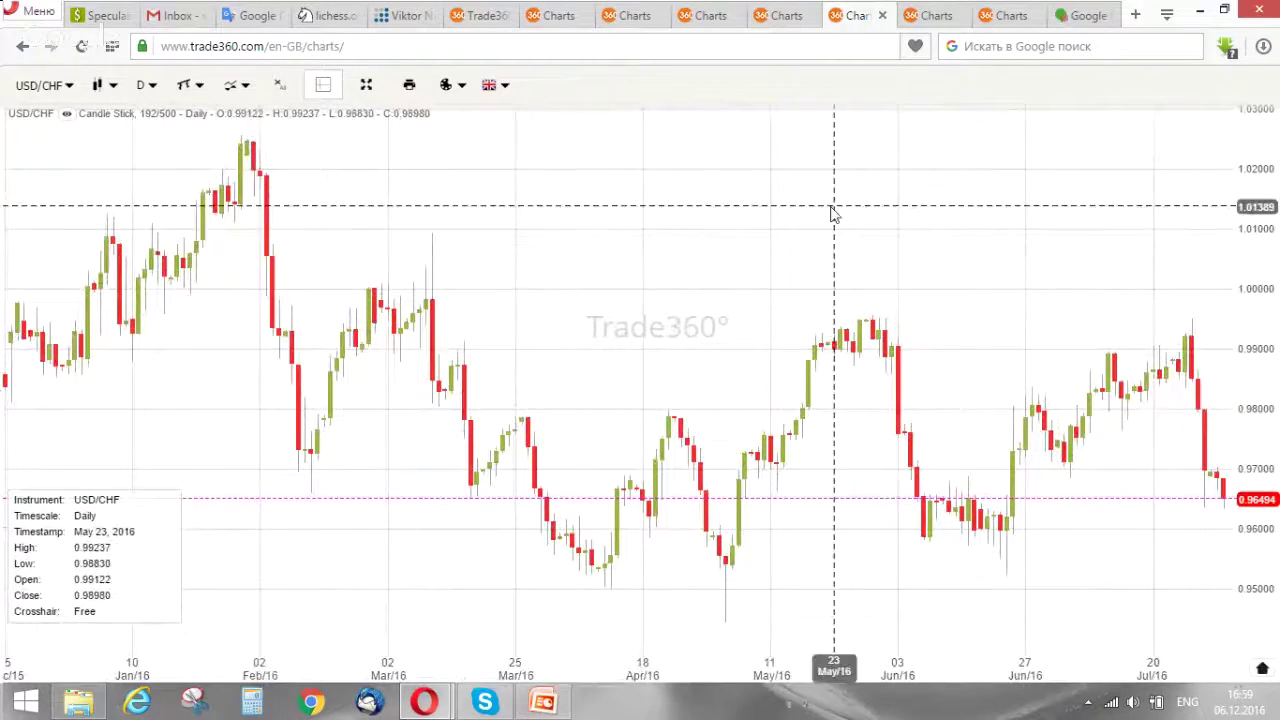
drag(833, 213, 713, 279)
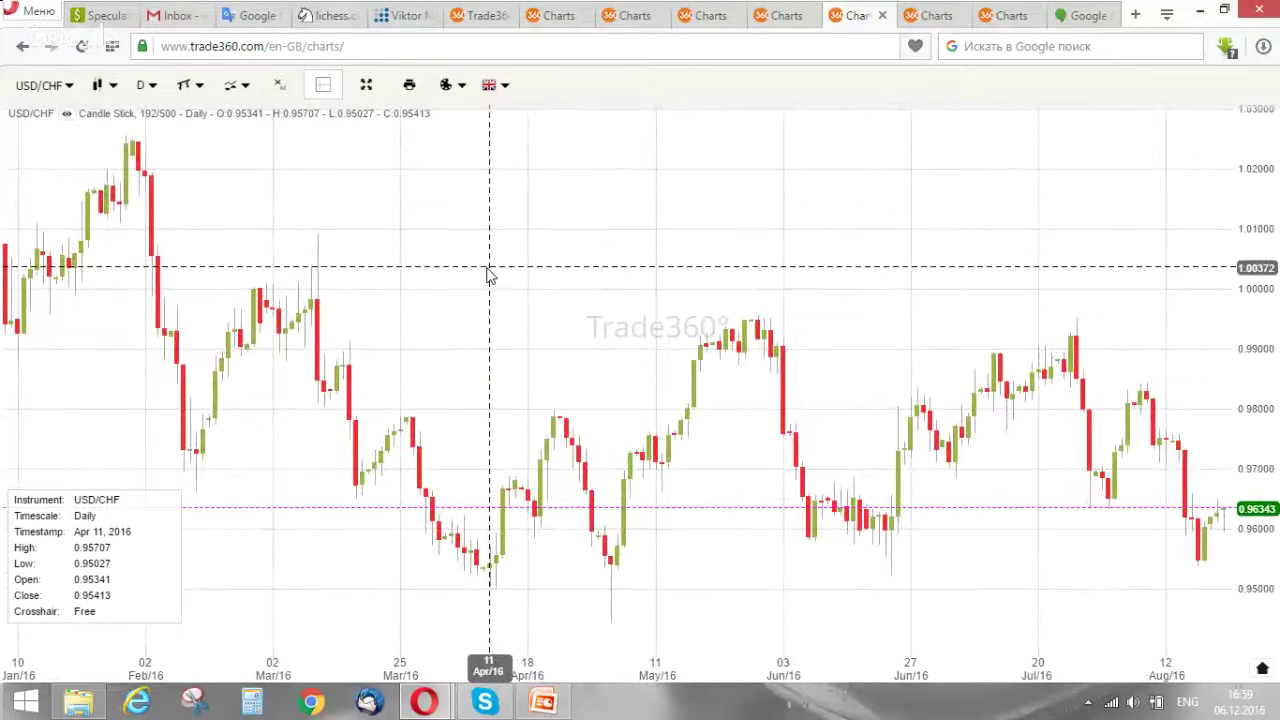
drag(466, 251, 655, 255)
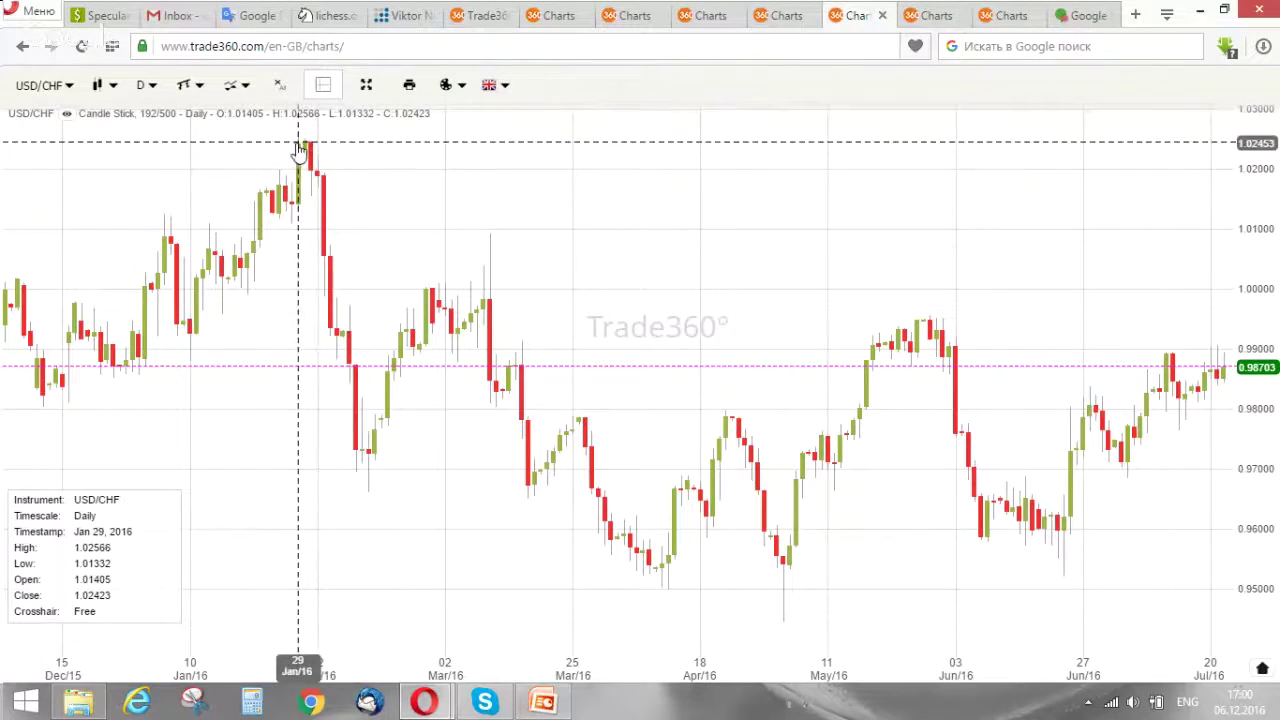
click(186, 90)
click(208, 121)
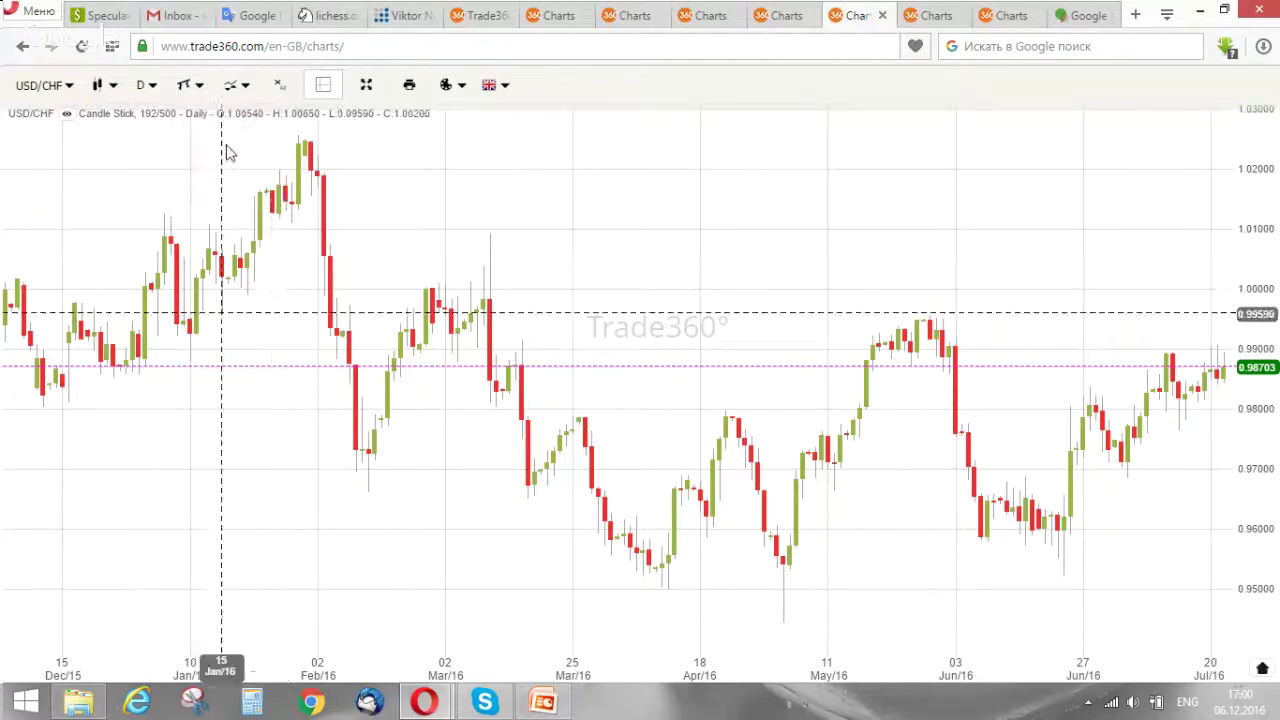
click(298, 143)
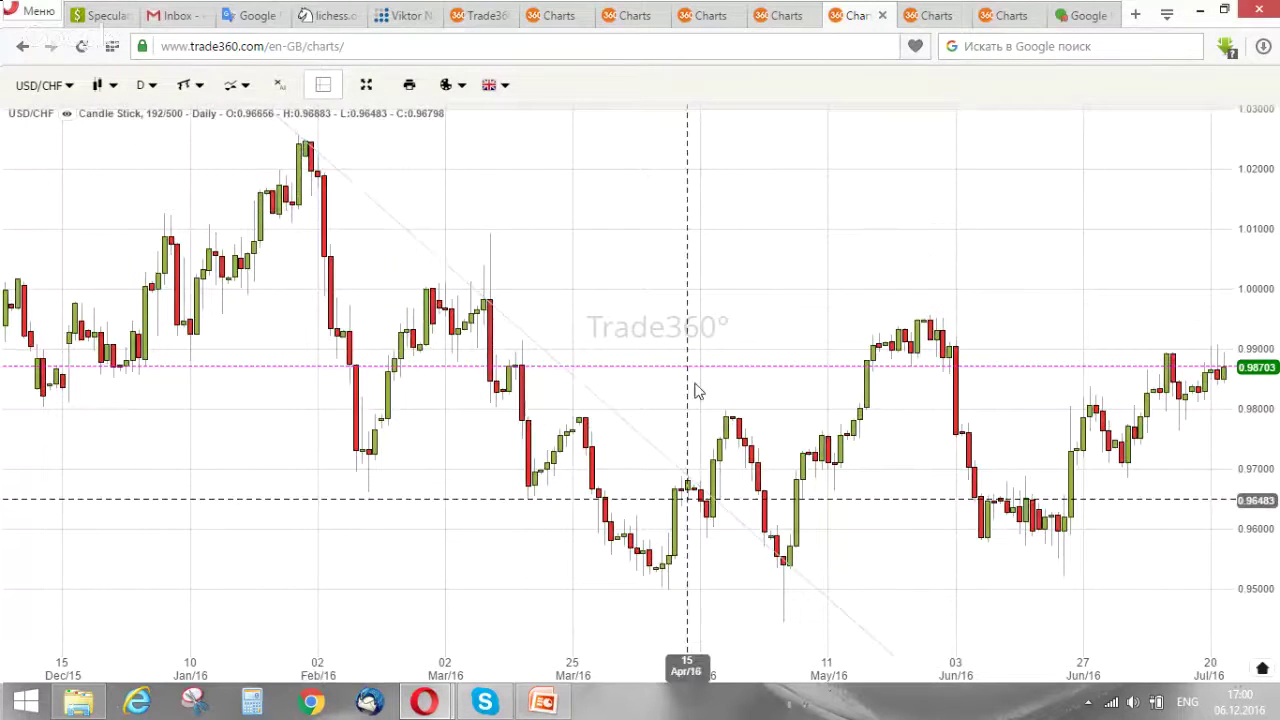
click(725, 415)
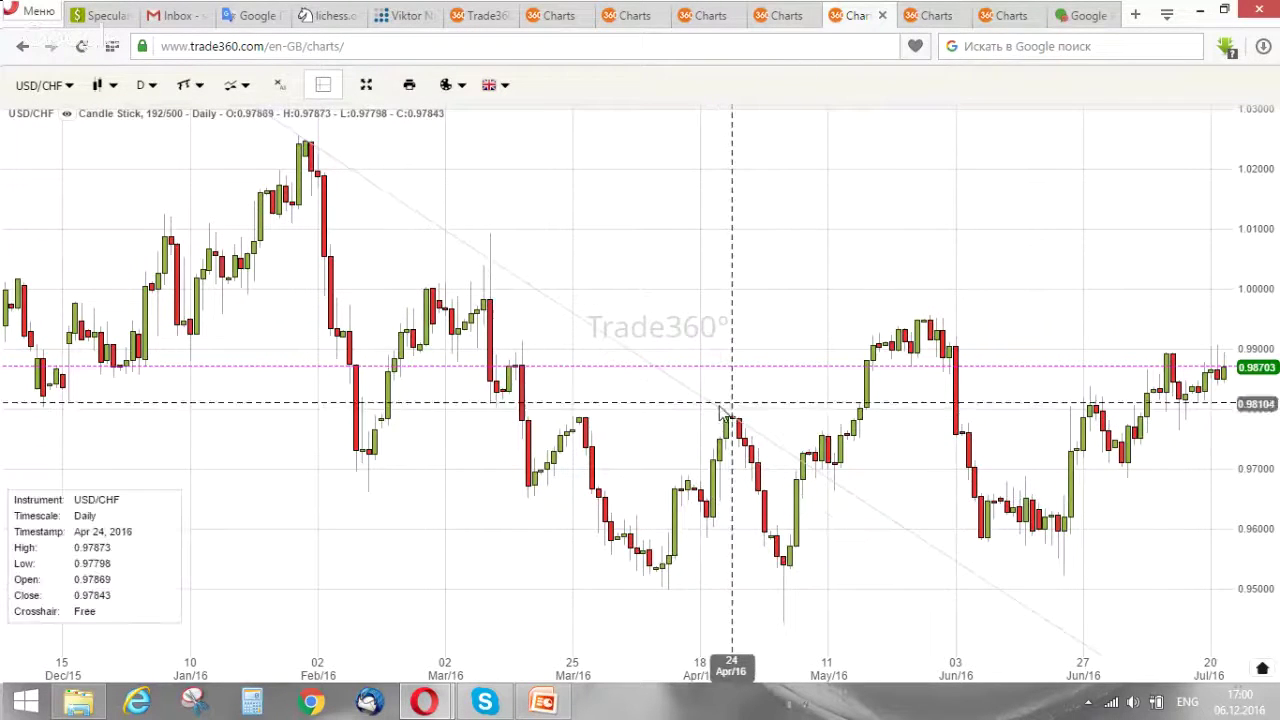
Move the upper anchor of the falling USD/CHF trend line from the Jan 29 high to the March spike high.
click(298, 135)
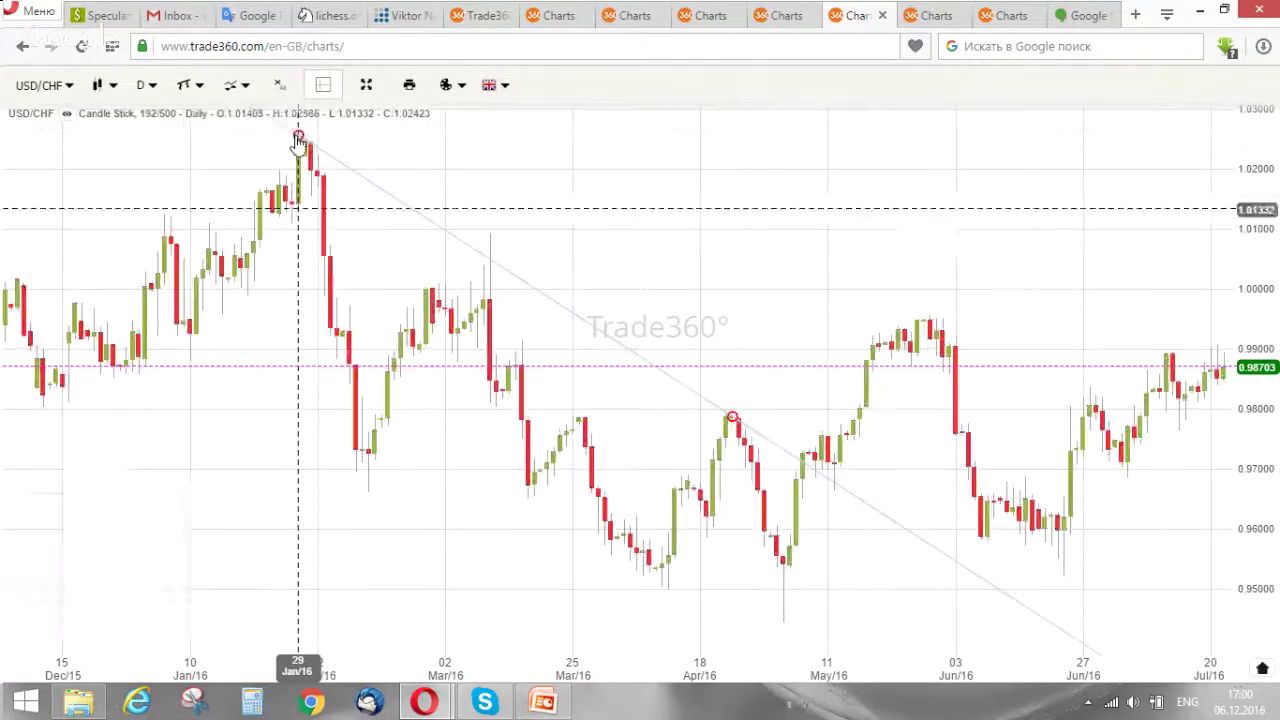
click(298, 137)
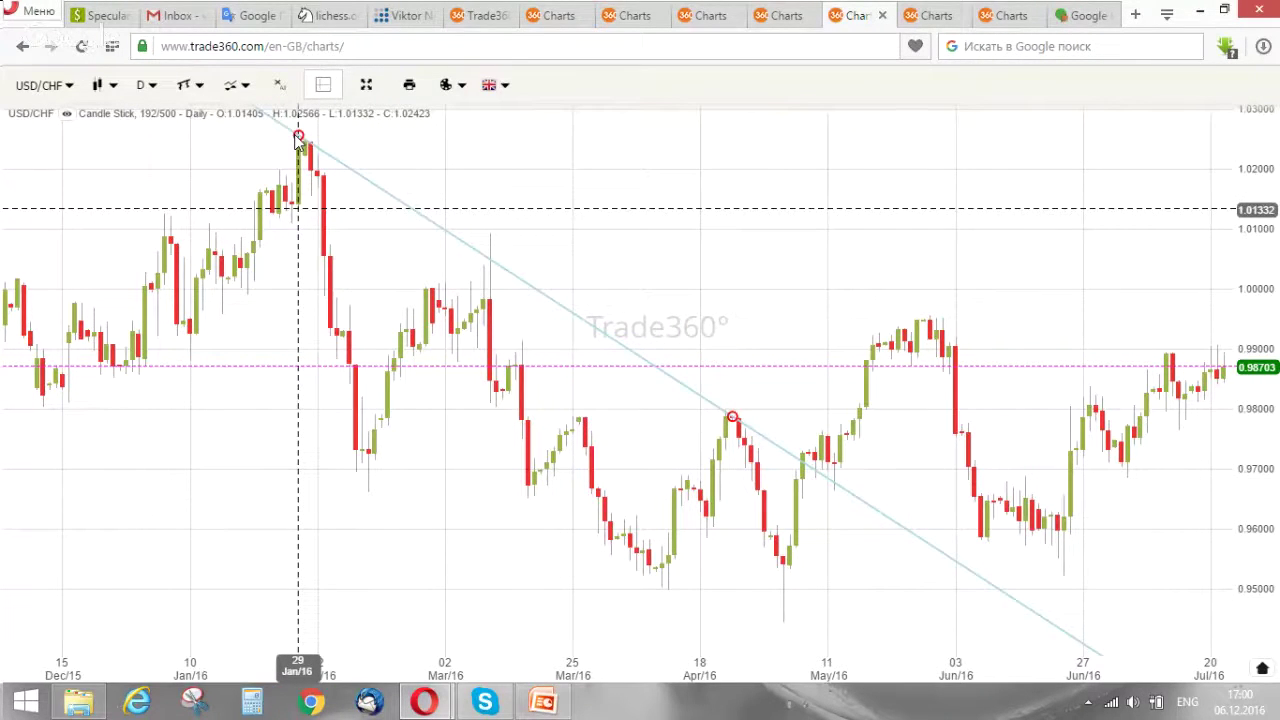
drag(298, 138, 490, 234)
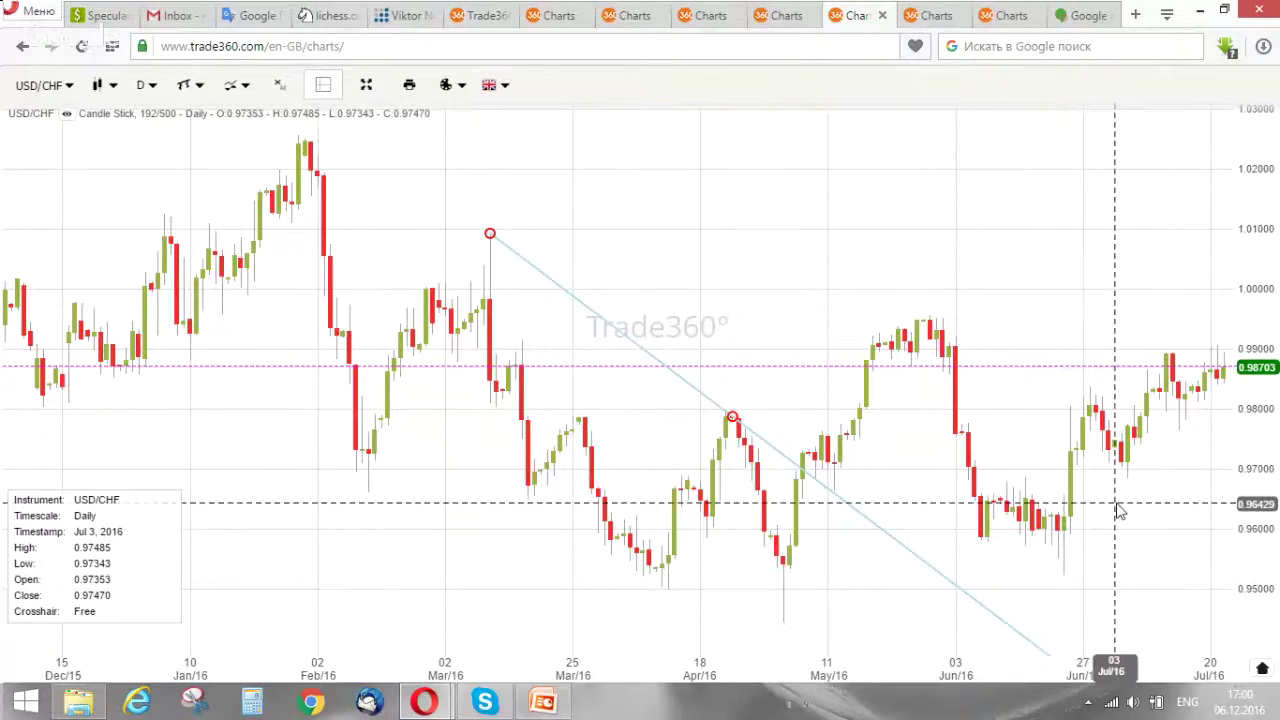
drag(1117, 509, 854, 566)
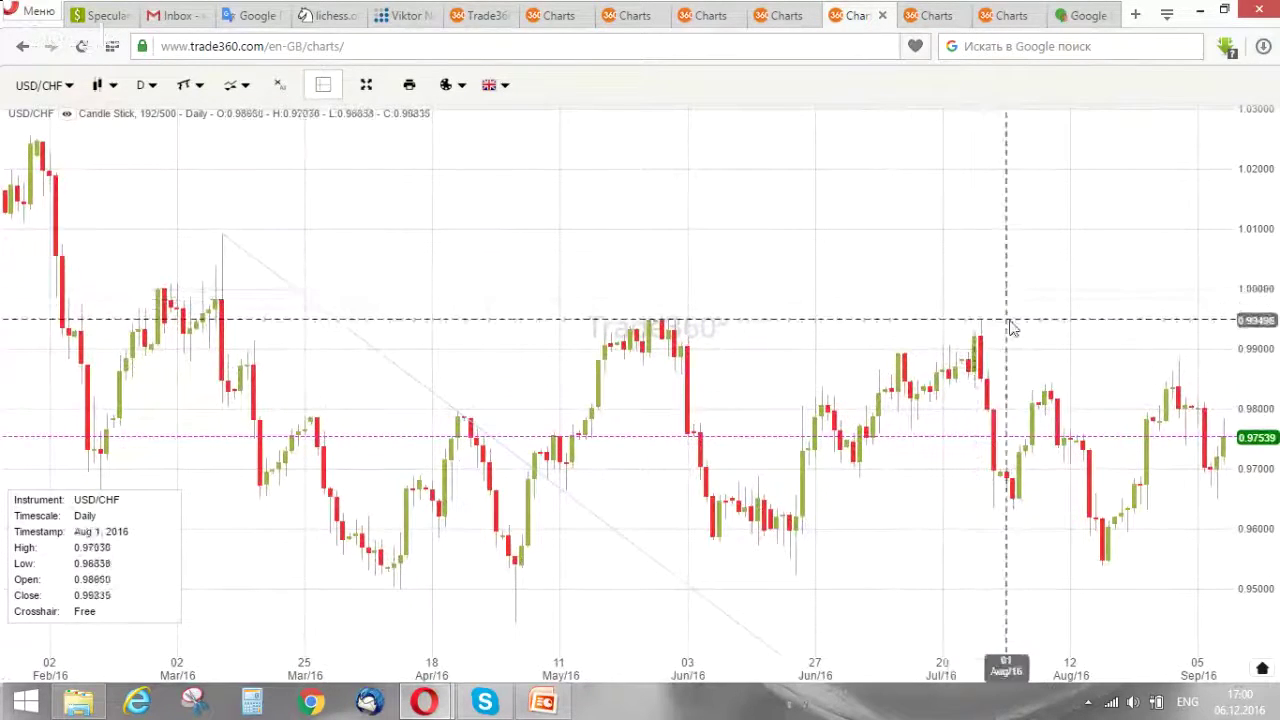
Look over the USD/CHF candles up to October 2016 and the DAX30 chart, and bring up the 4-hour EUR/USD chart.
drag(1030, 330, 705, 365)
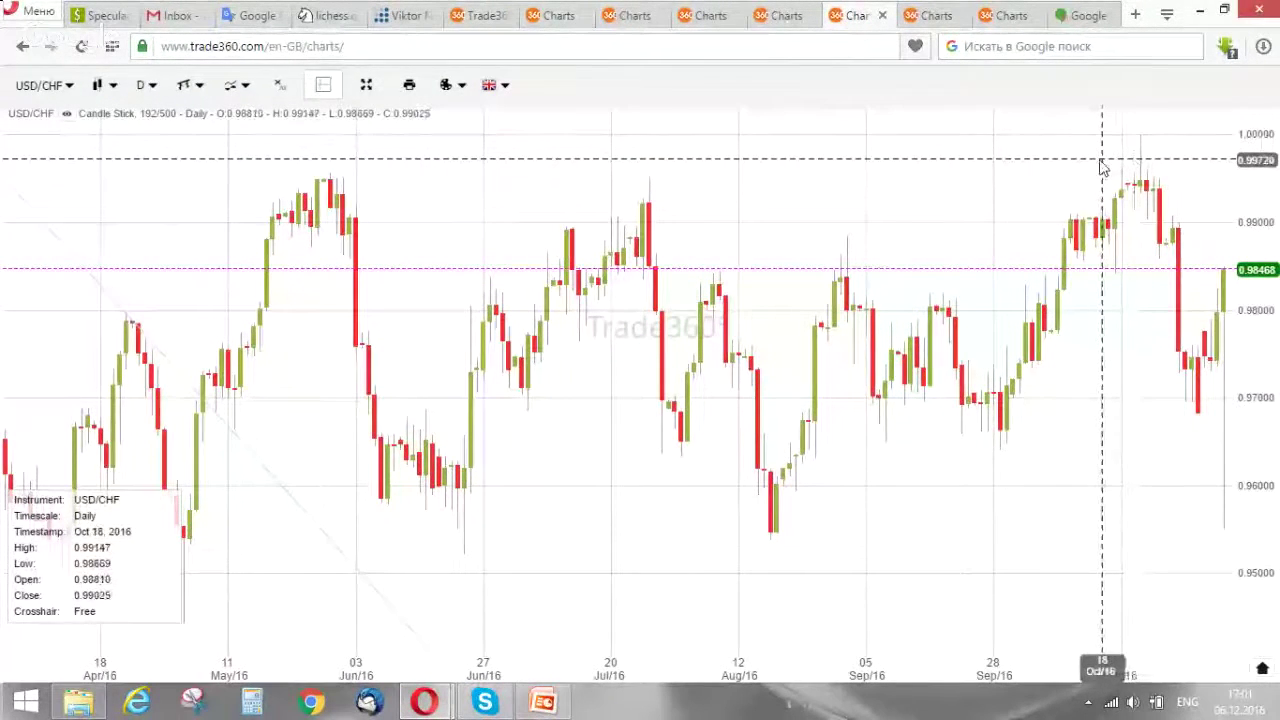
click(551, 17)
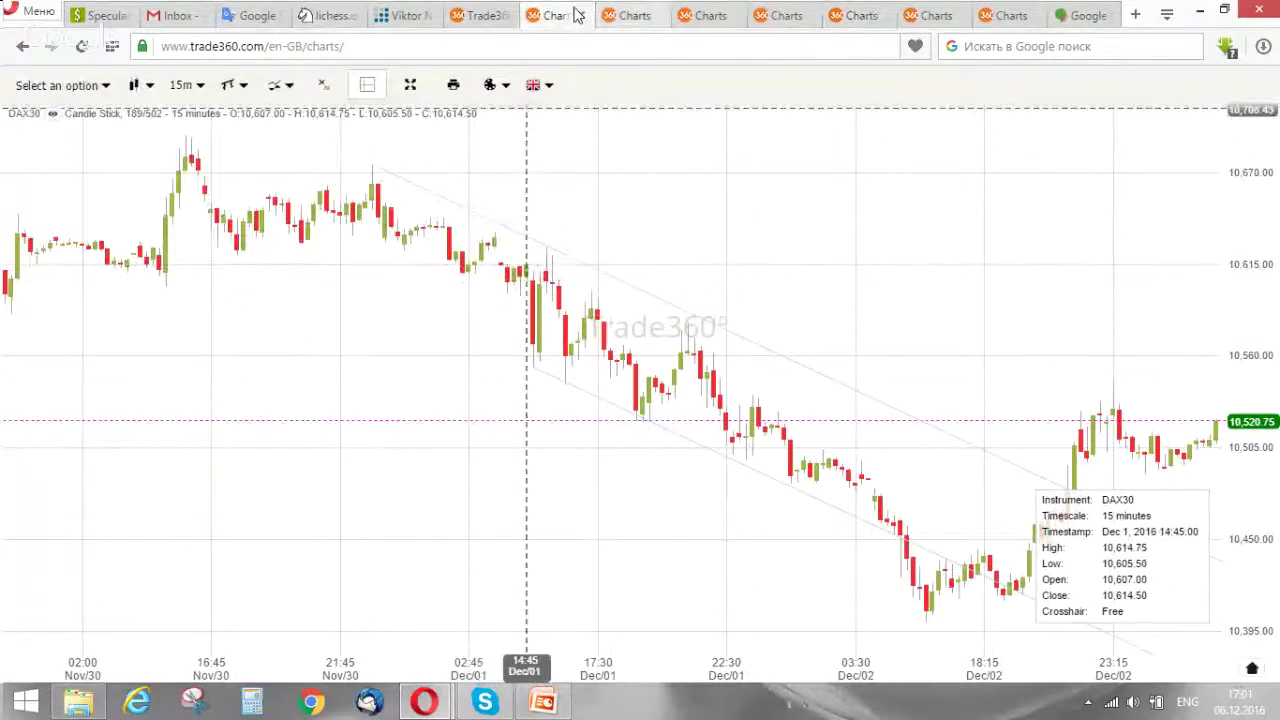
click(626, 16)
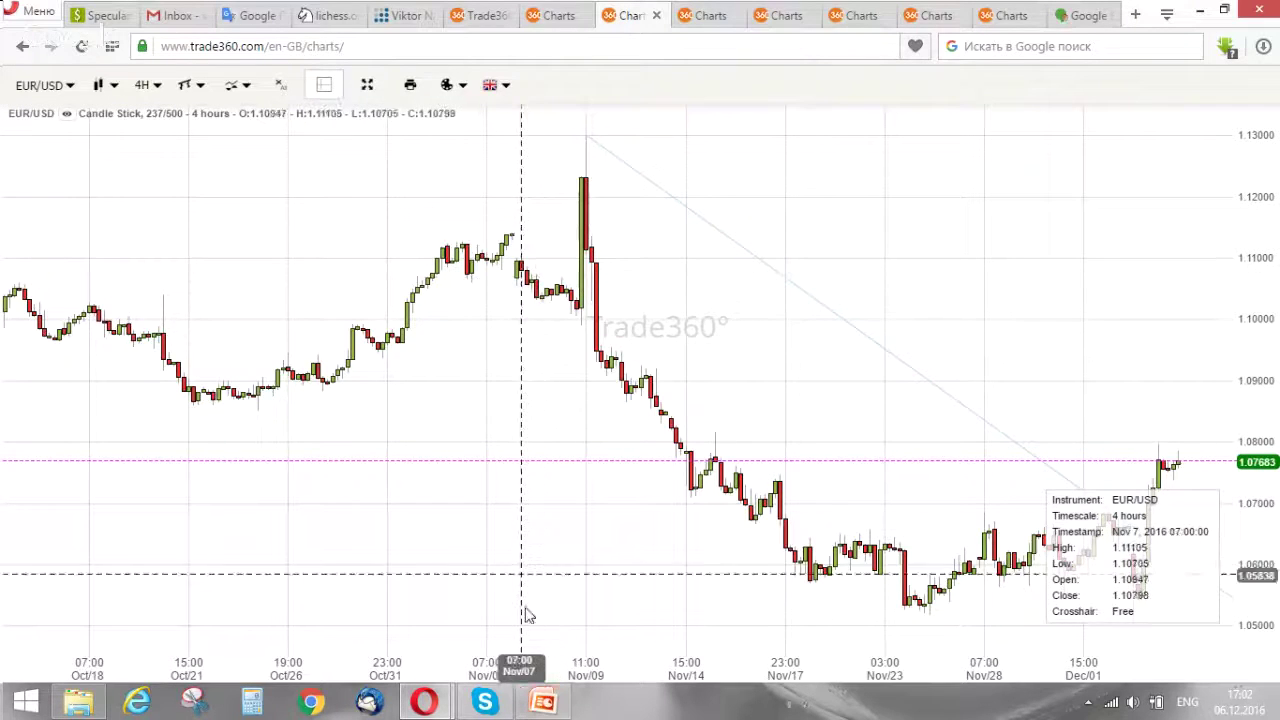
Switch to PowerPoint, present the "Rainbow on EURUSD" slide full screen, and end the slide show.
click(548, 704)
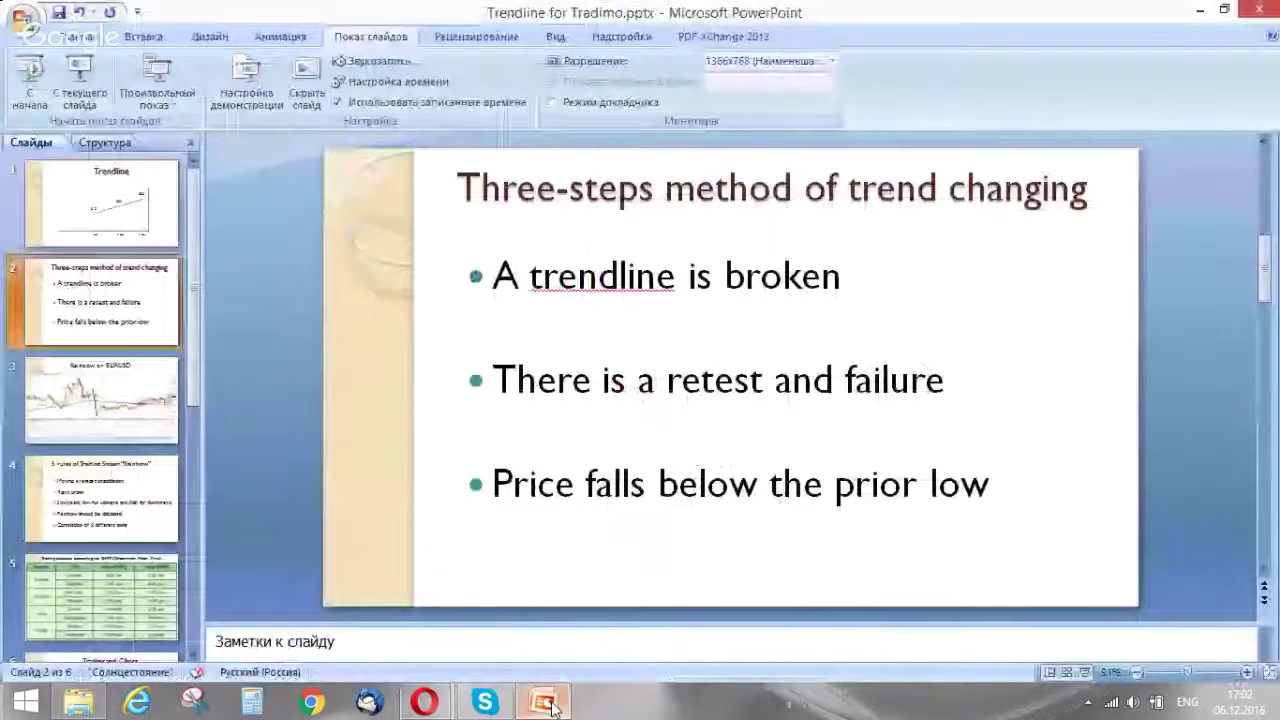
click(127, 392)
click(58, 76)
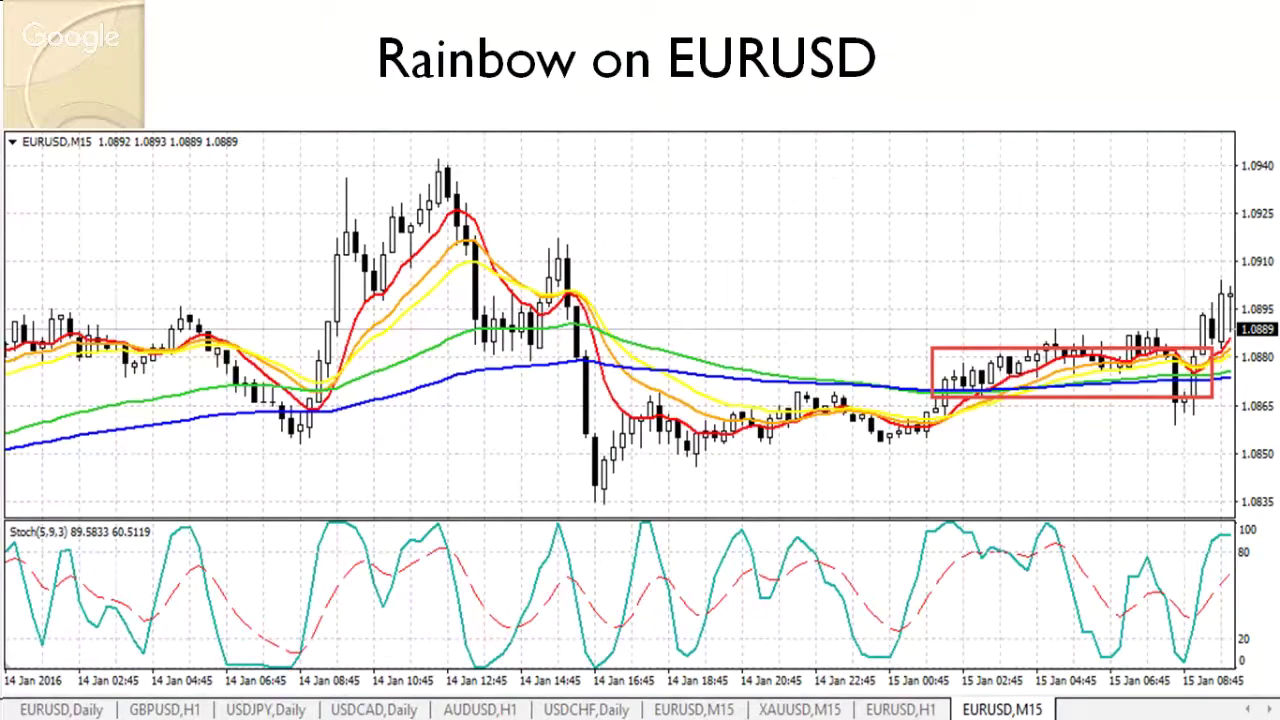
key(Escape)
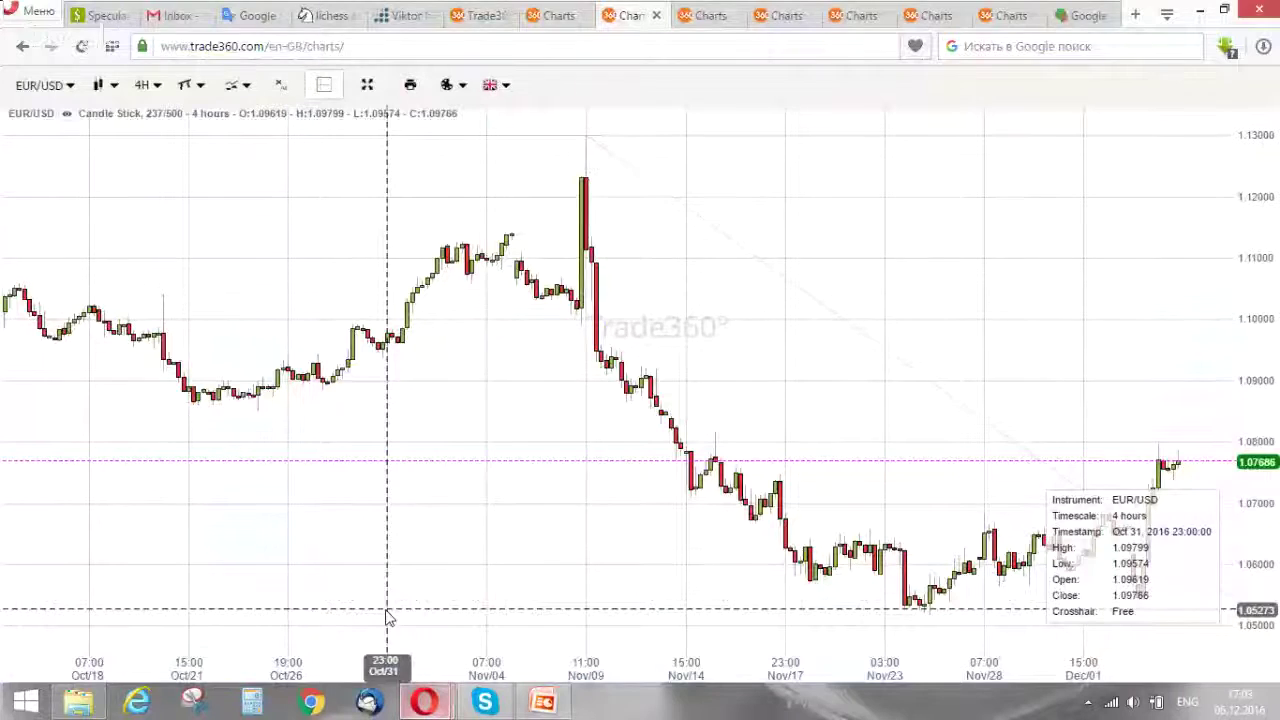
Delete the falling trend line from the EUR/USD chart and change the chart's timescale to 15 minutes.
click(720, 240)
key(Delete)
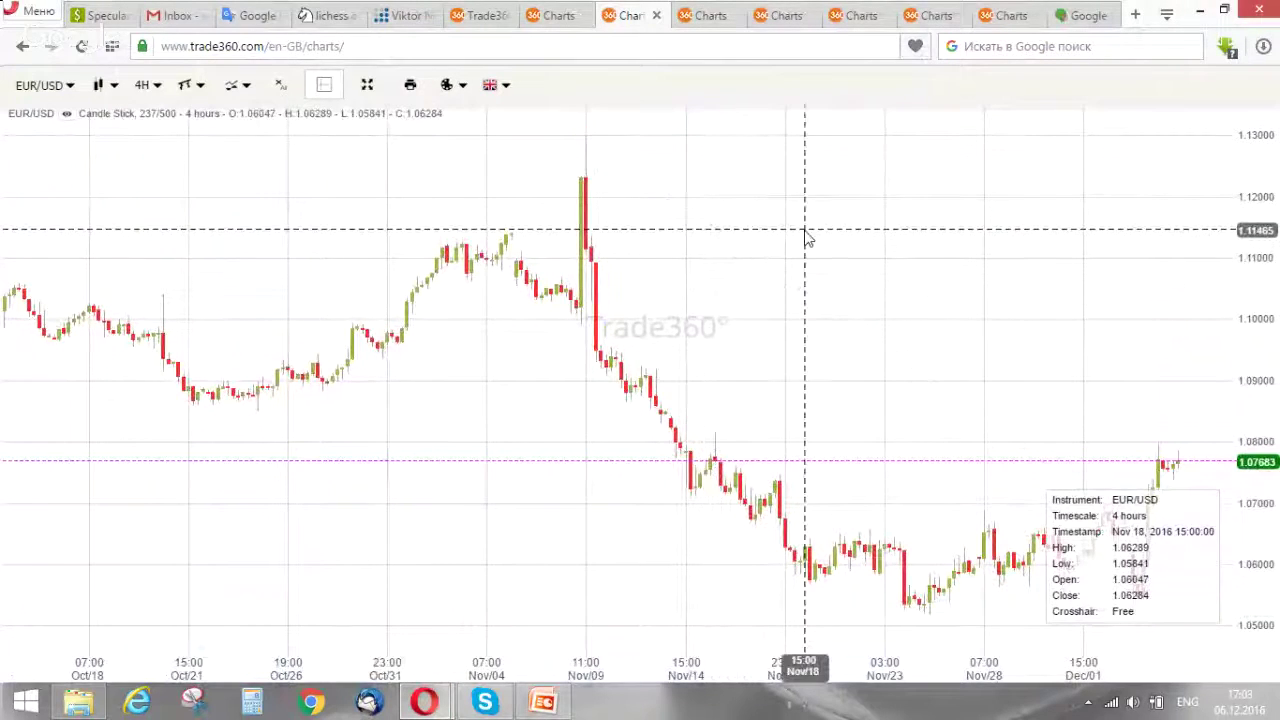
click(148, 87)
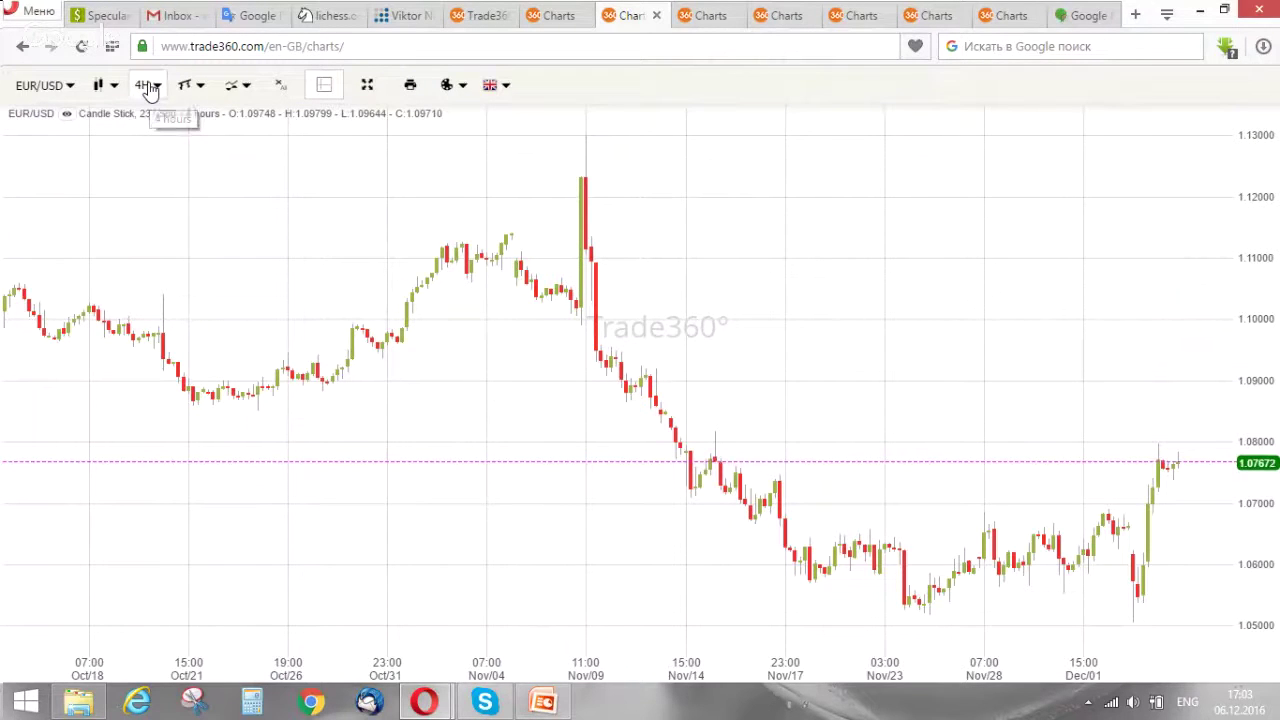
click(166, 228)
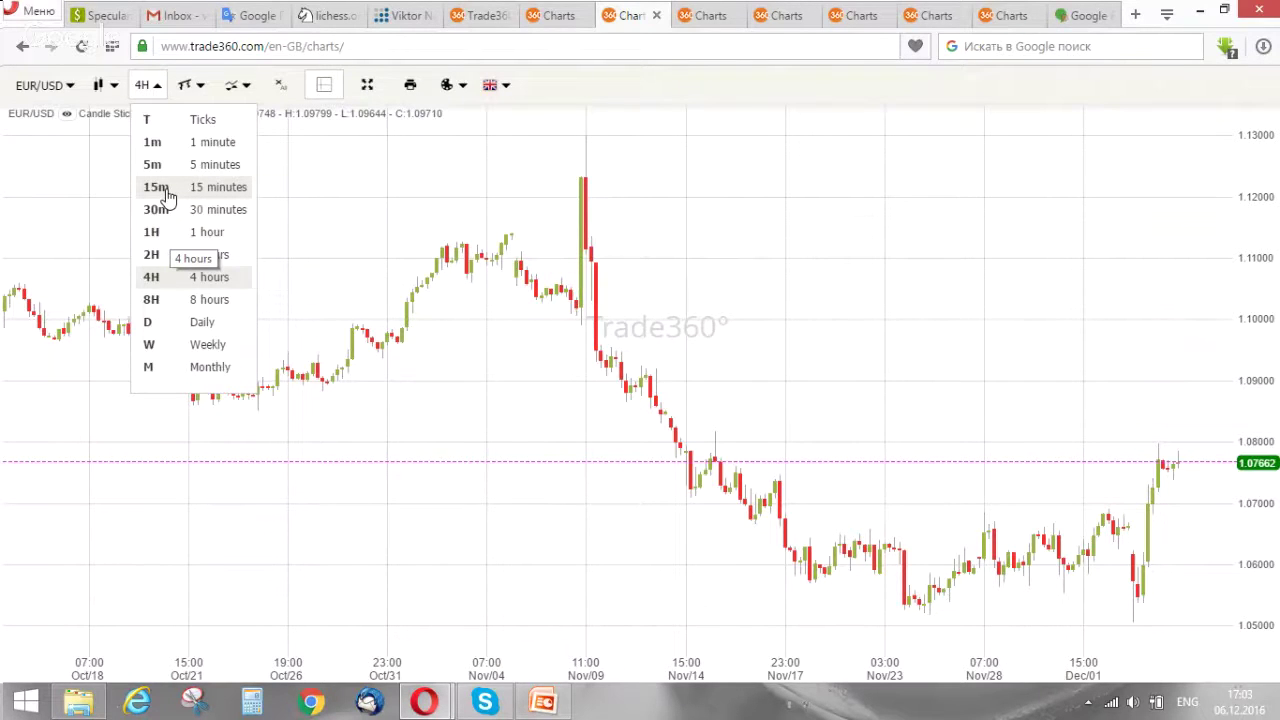
click(168, 197)
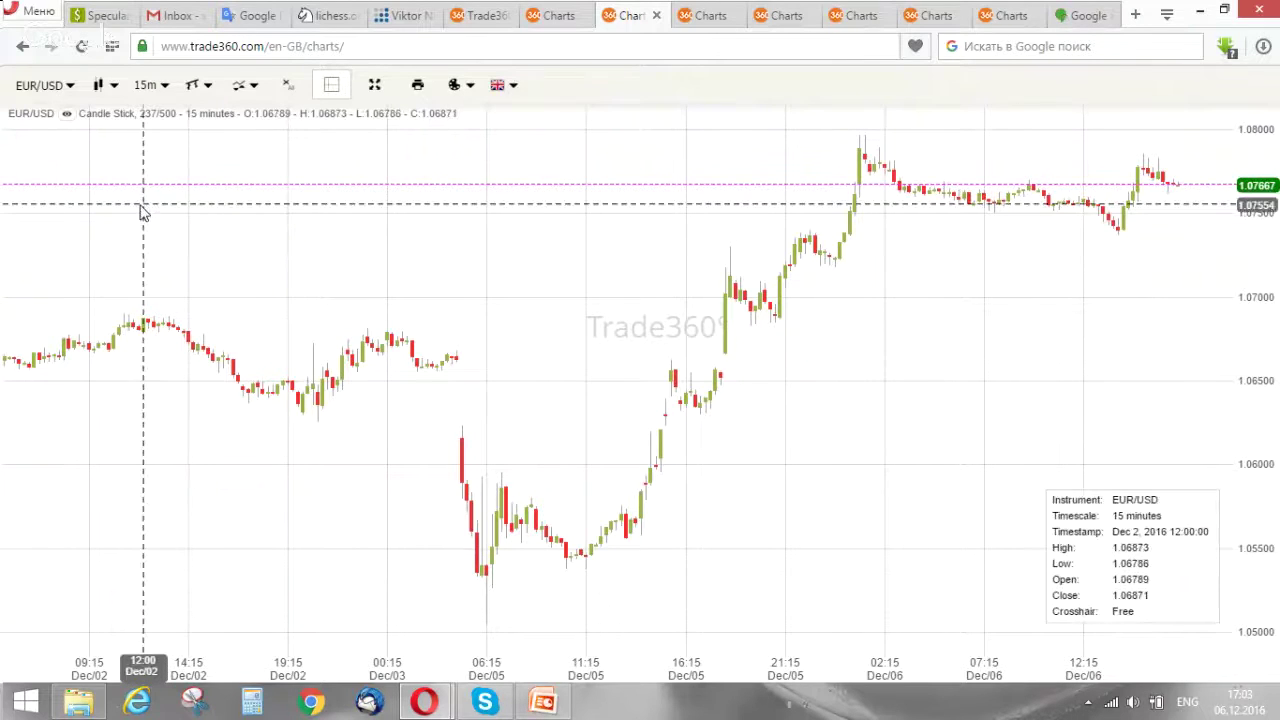
drag(157, 218, 540, 243)
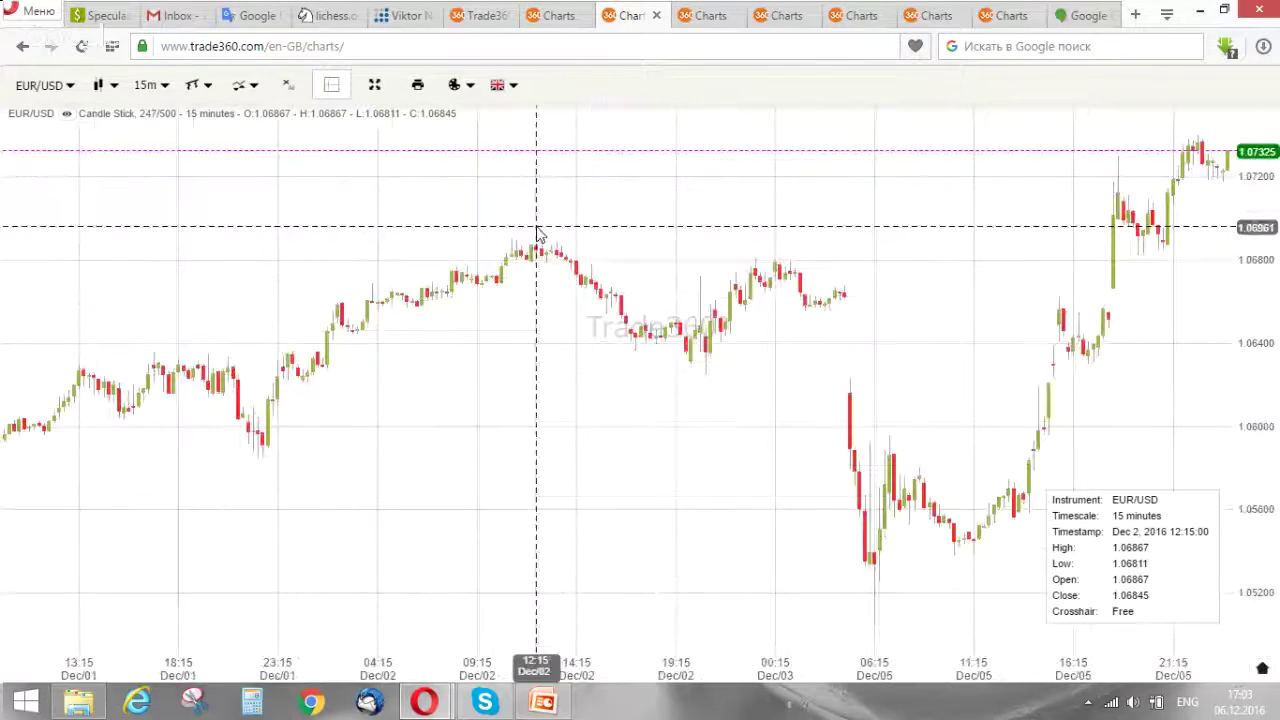
drag(20, 235, 481, 248)
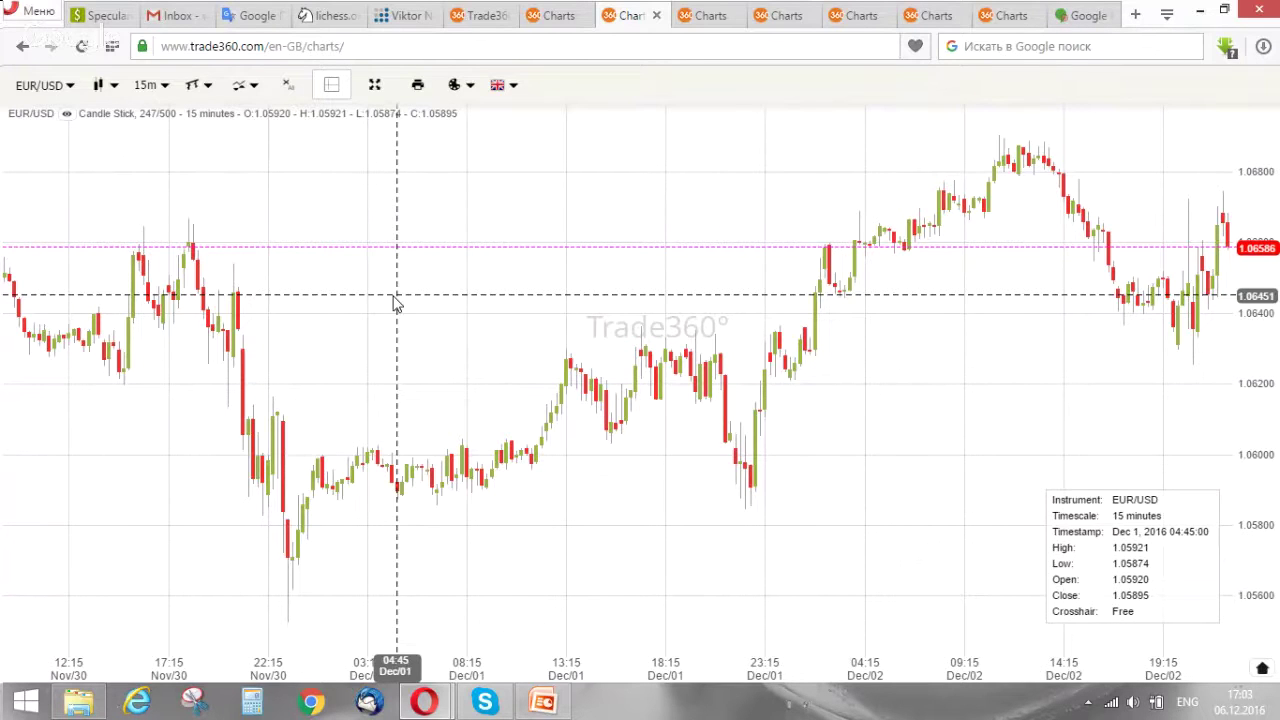
Check the Hangouts broadcast page and the USD/CAD chart, and return to the EUR/USD chart.
click(1063, 22)
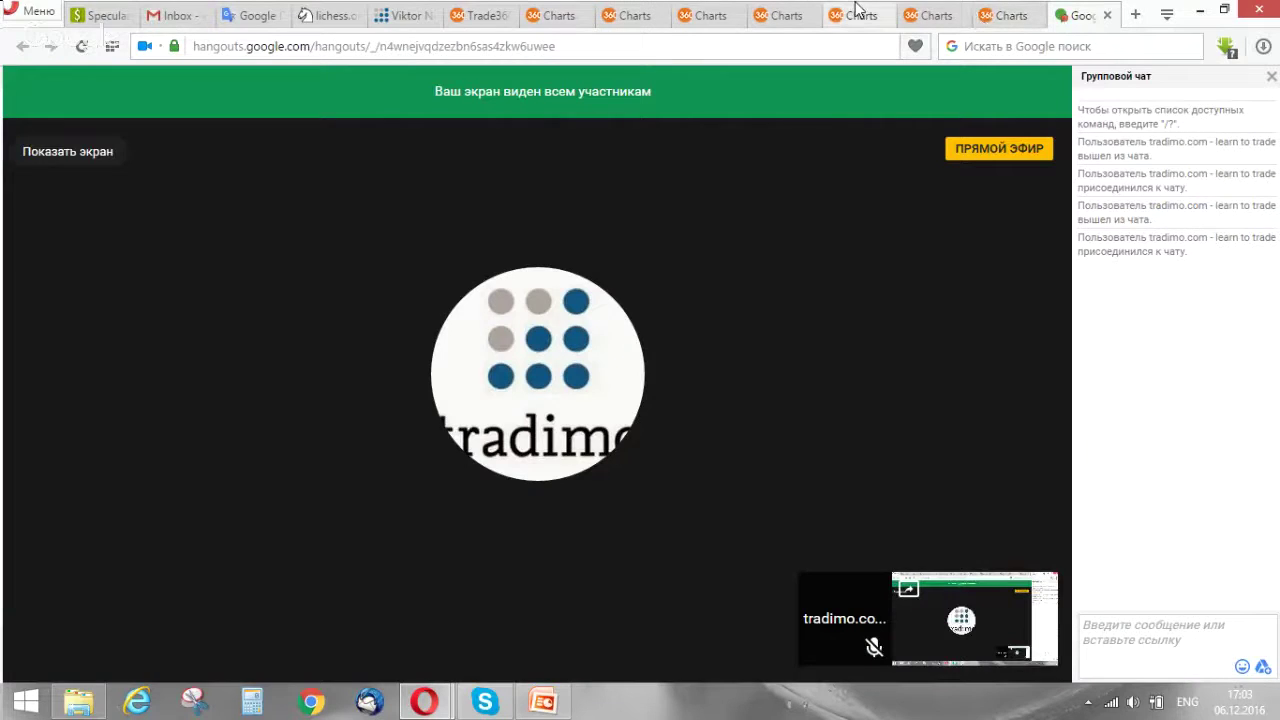
click(705, 18)
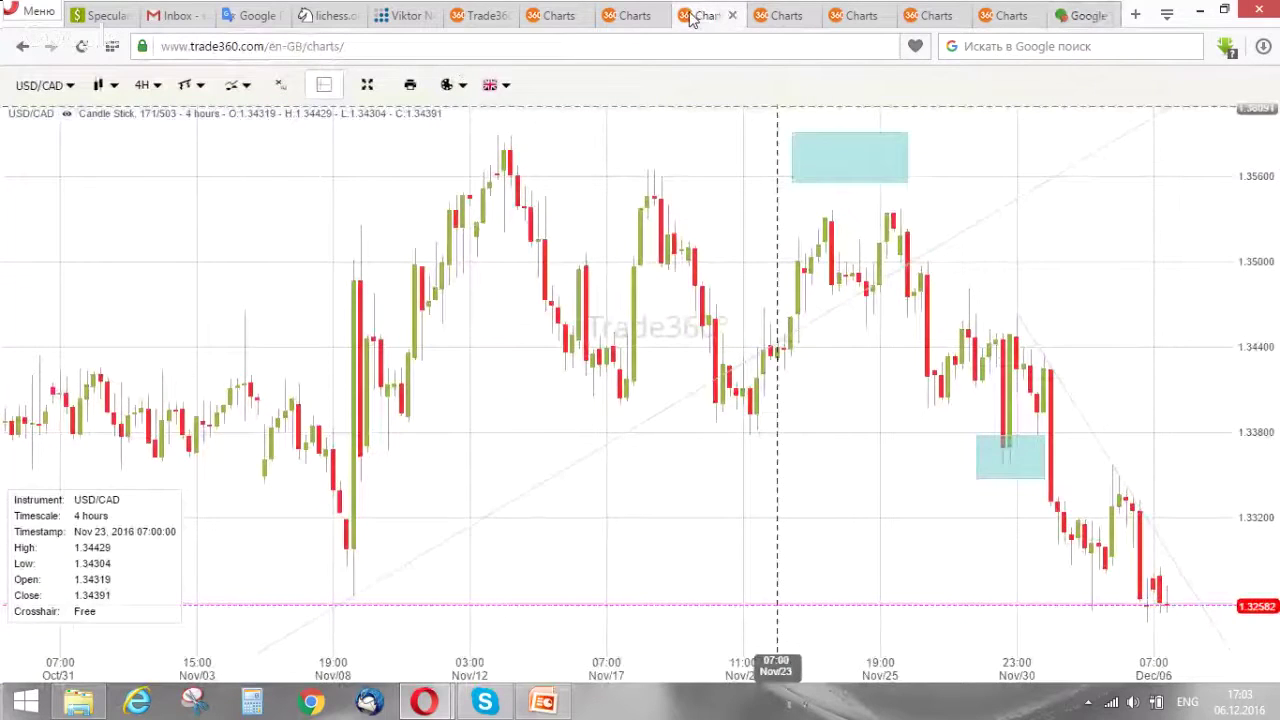
click(632, 16)
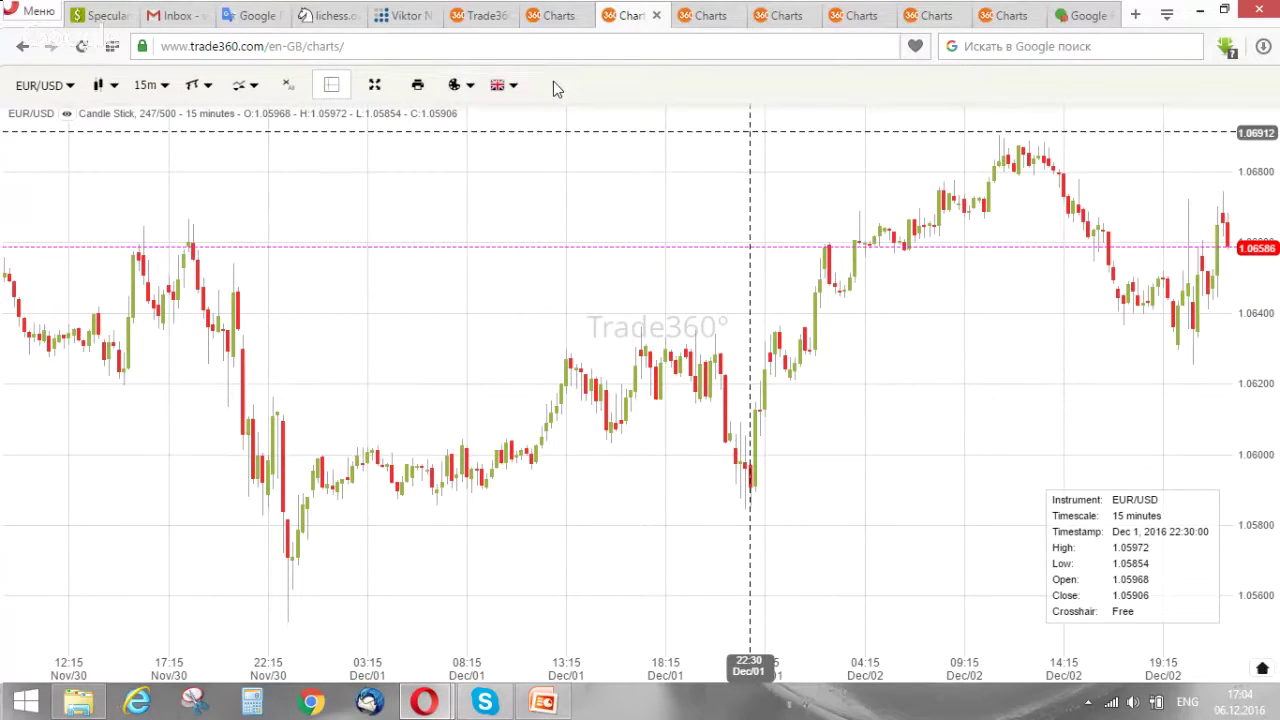
Add an Exponential MA indicator to the 15-minute EUR/USD chart.
click(238, 90)
scroll(354, 423, down, 5)
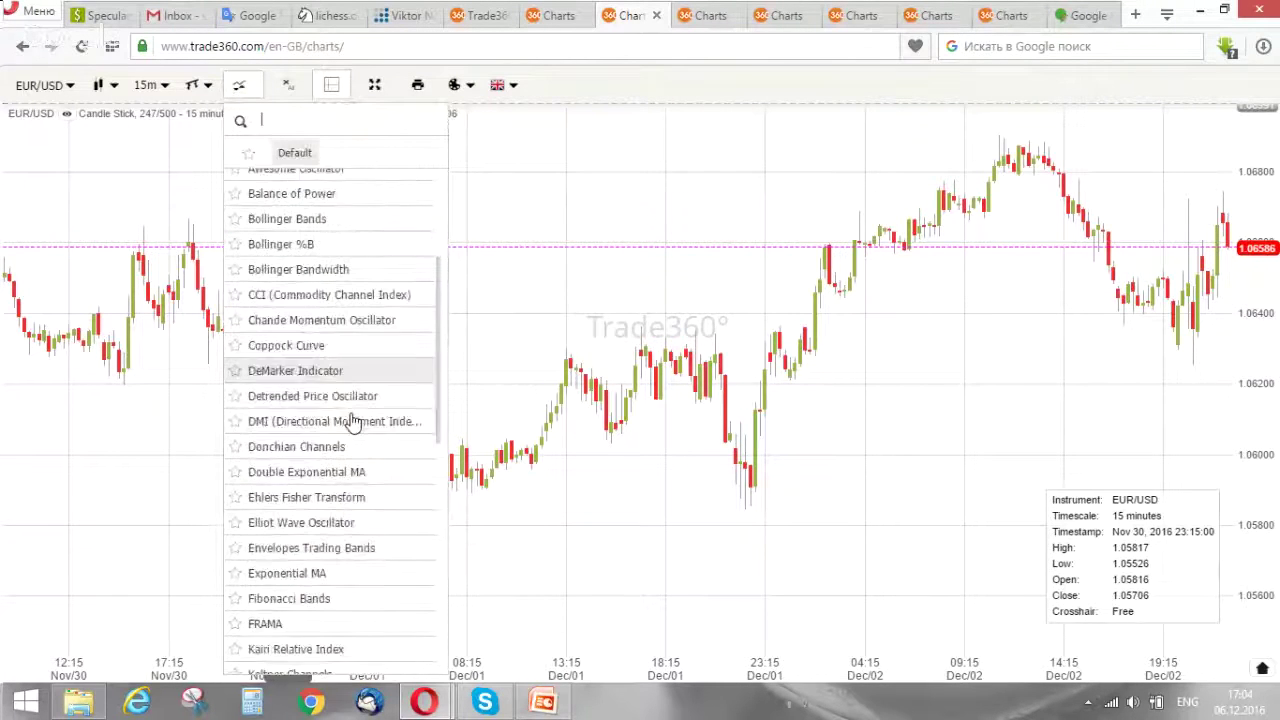
scroll(354, 423, down, 1)
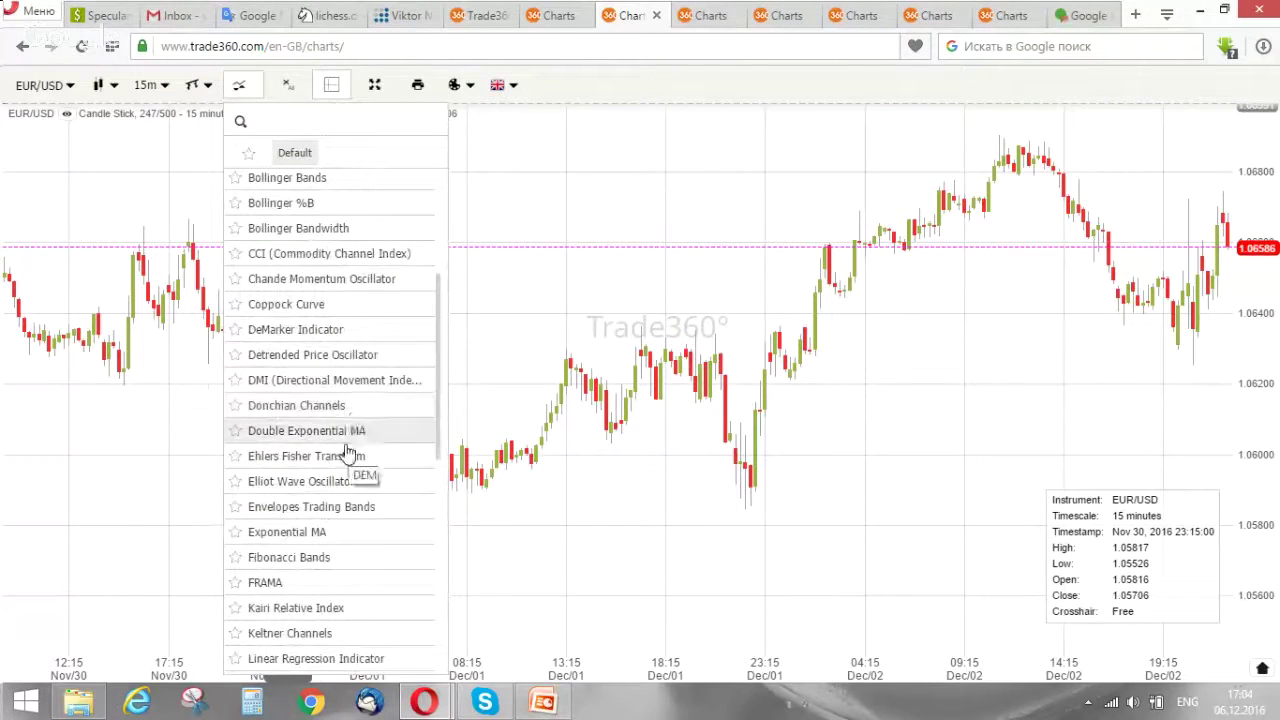
click(337, 540)
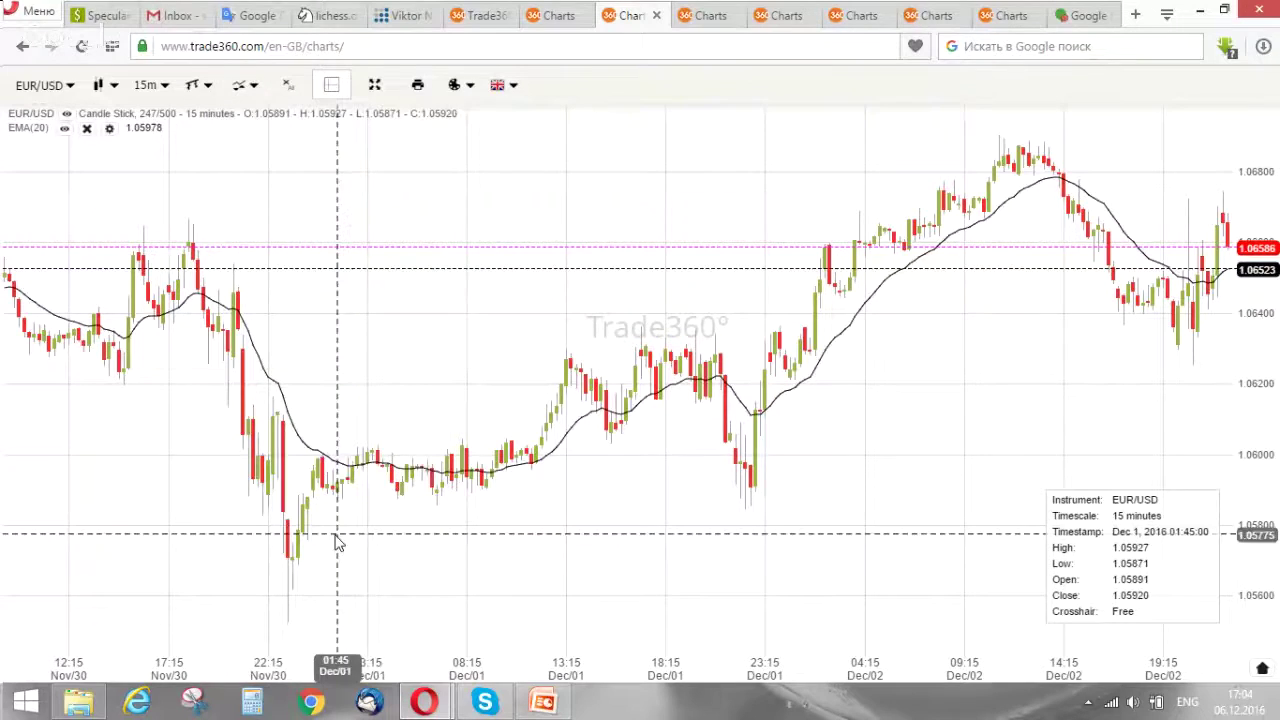
Set the Exponential MA's period to 5 and its line colour to red.
double_click(334, 466)
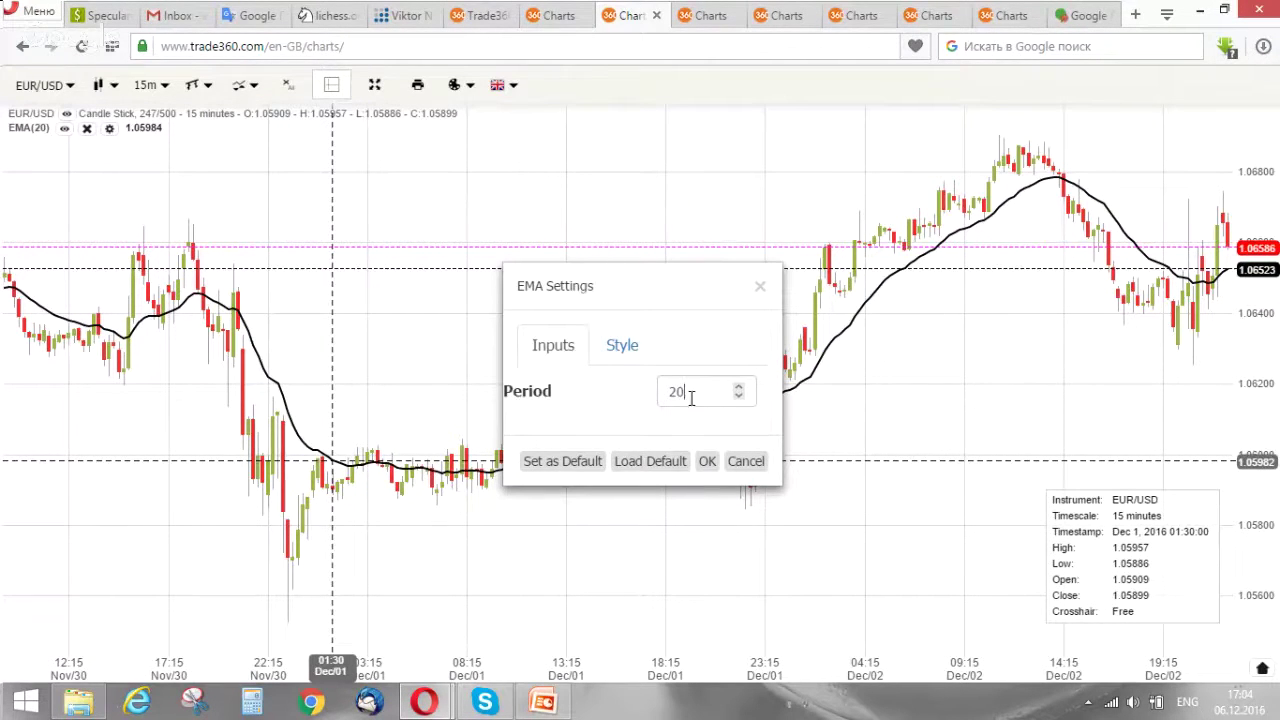
drag(689, 397, 655, 393)
text(5)
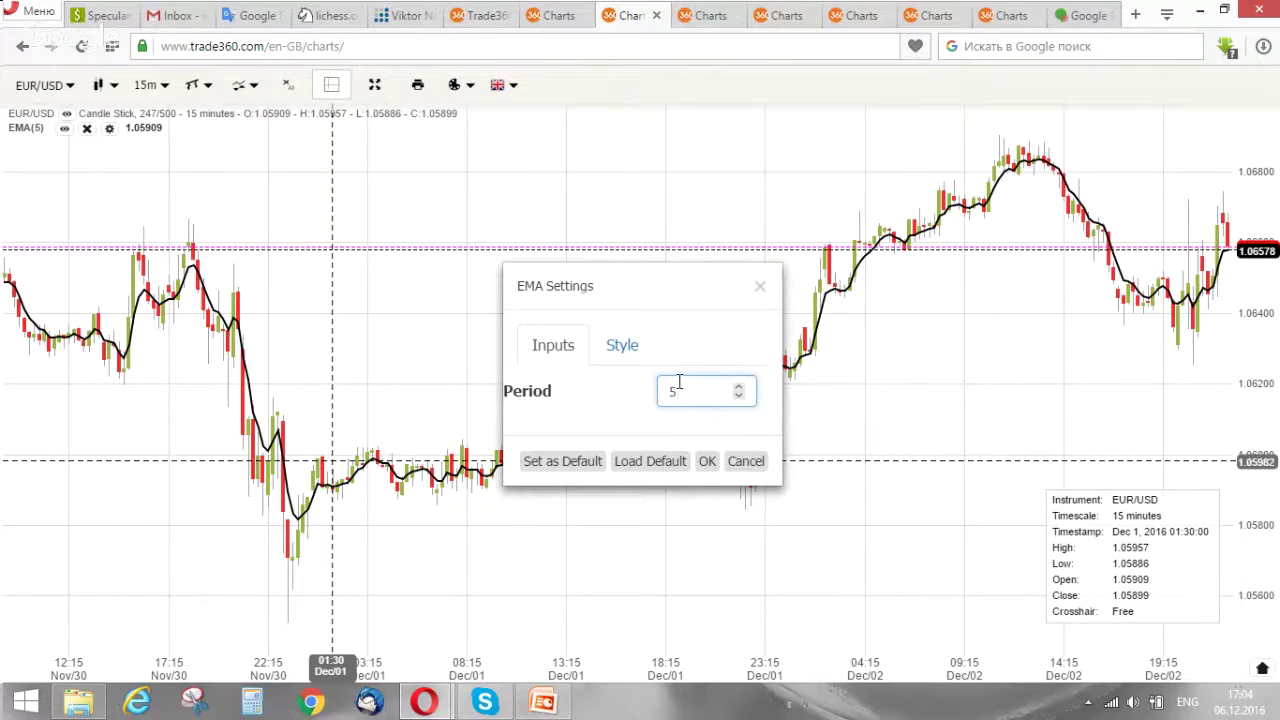
click(622, 345)
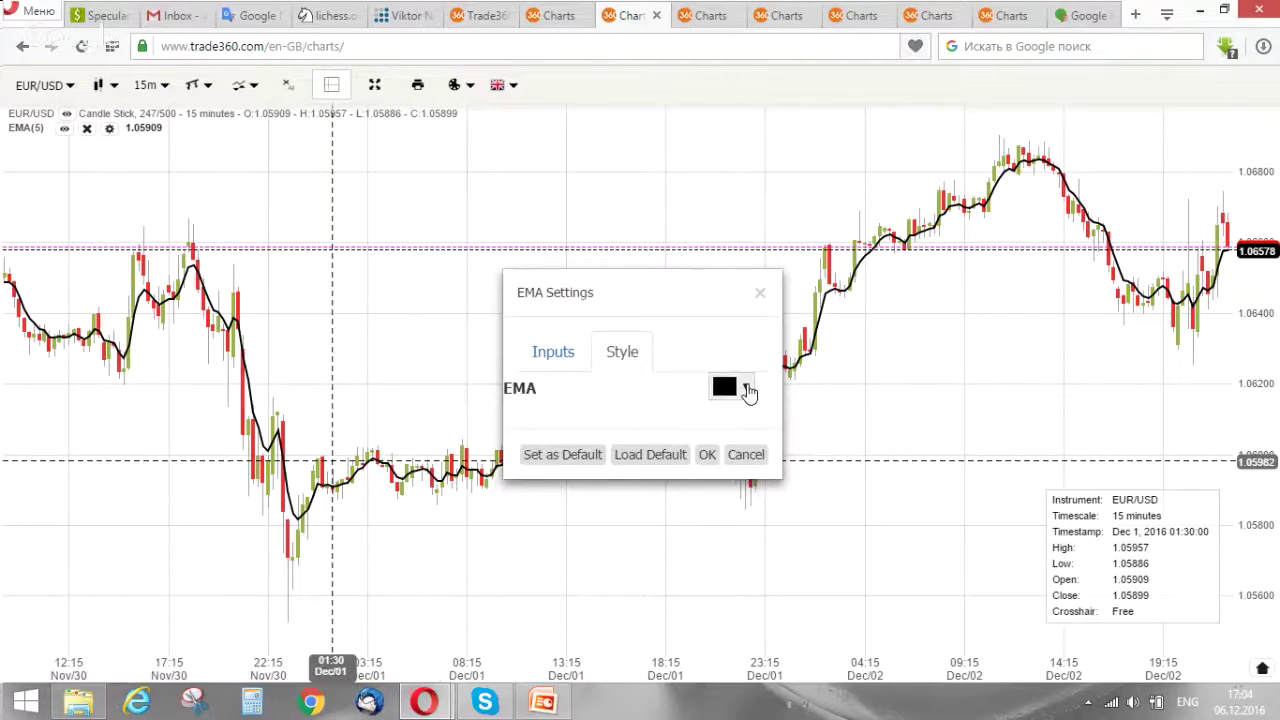
click(746, 389)
click(727, 443)
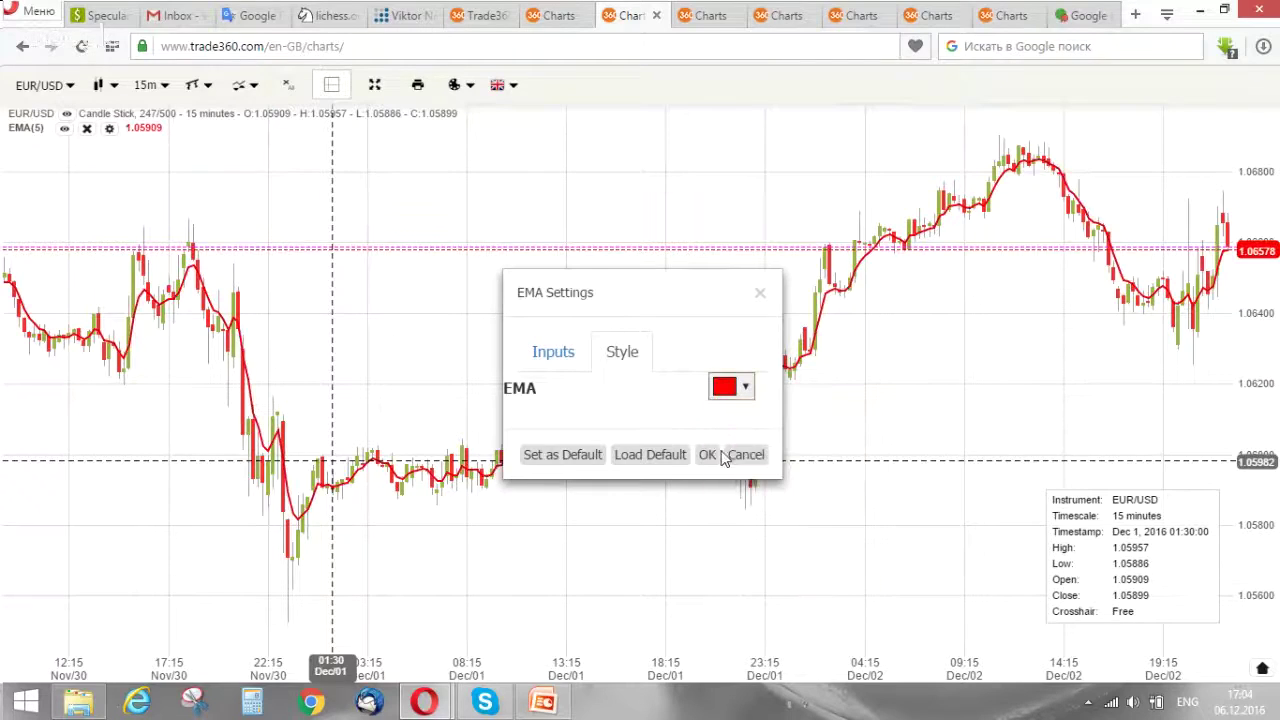
click(705, 456)
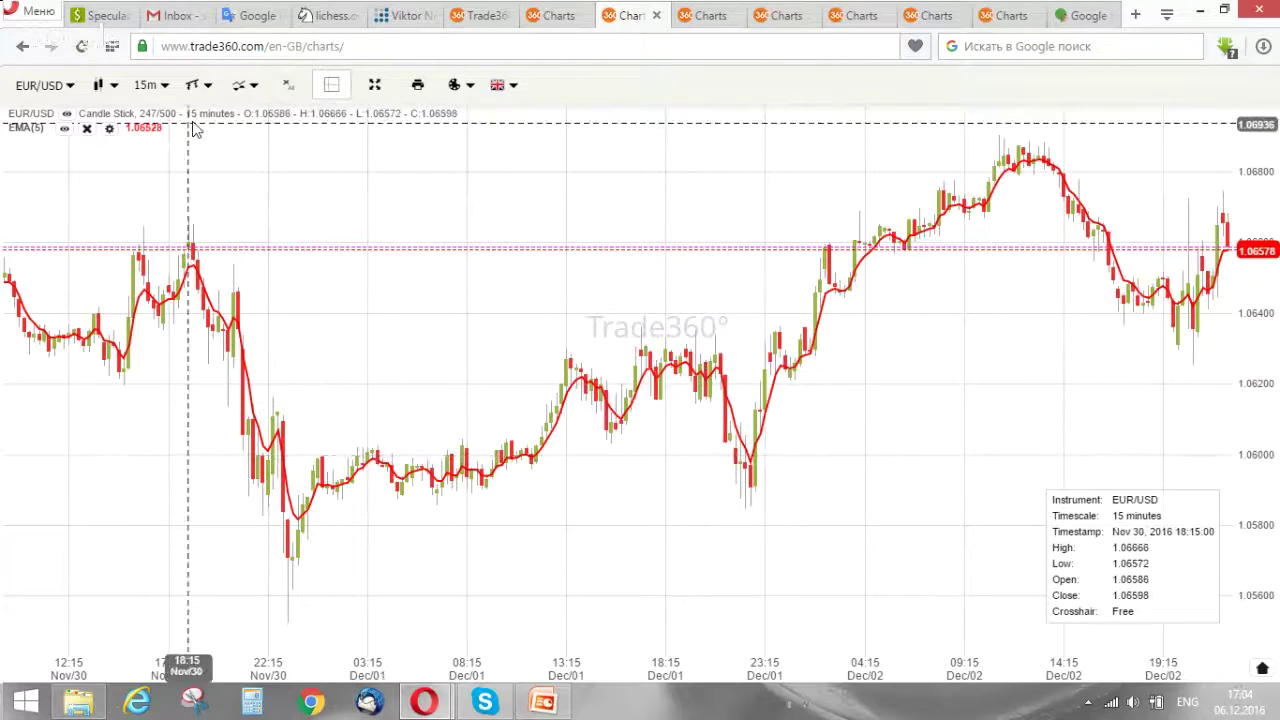
Add a second Exponential MA indicator to the EUR/USD chart.
click(244, 86)
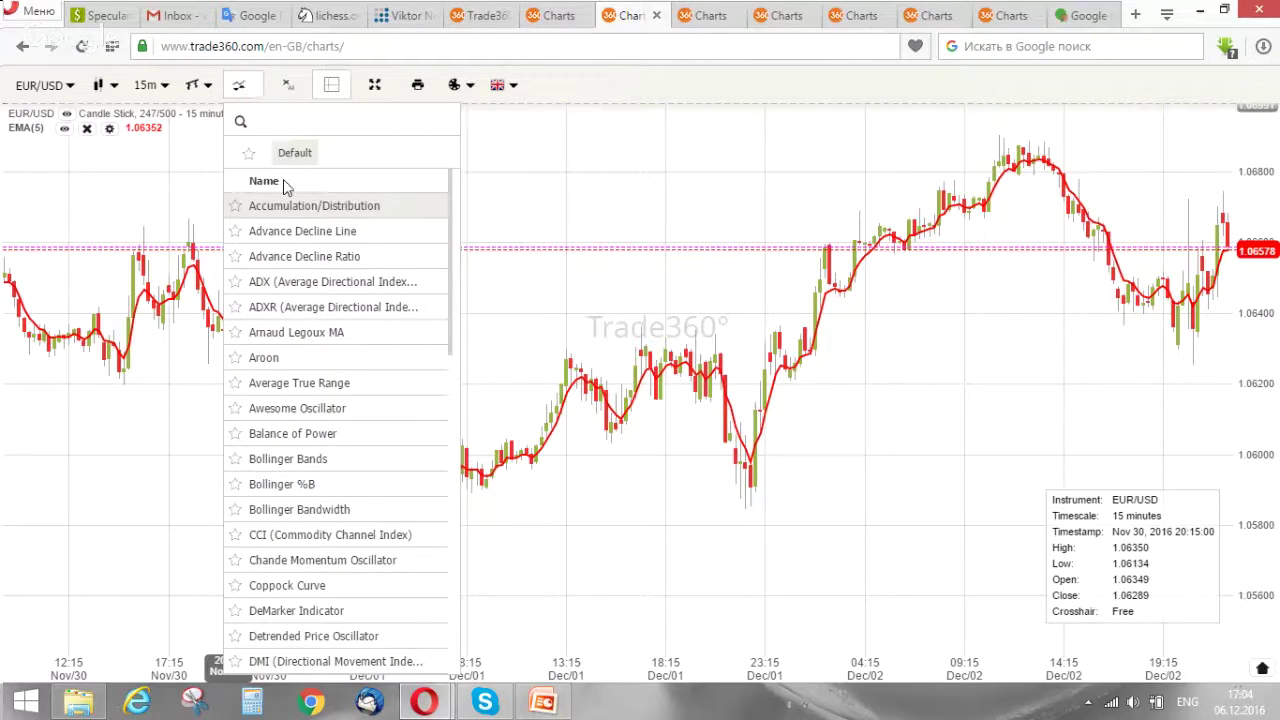
scroll(278, 490, down, 3)
scroll(315, 465, down, 1)
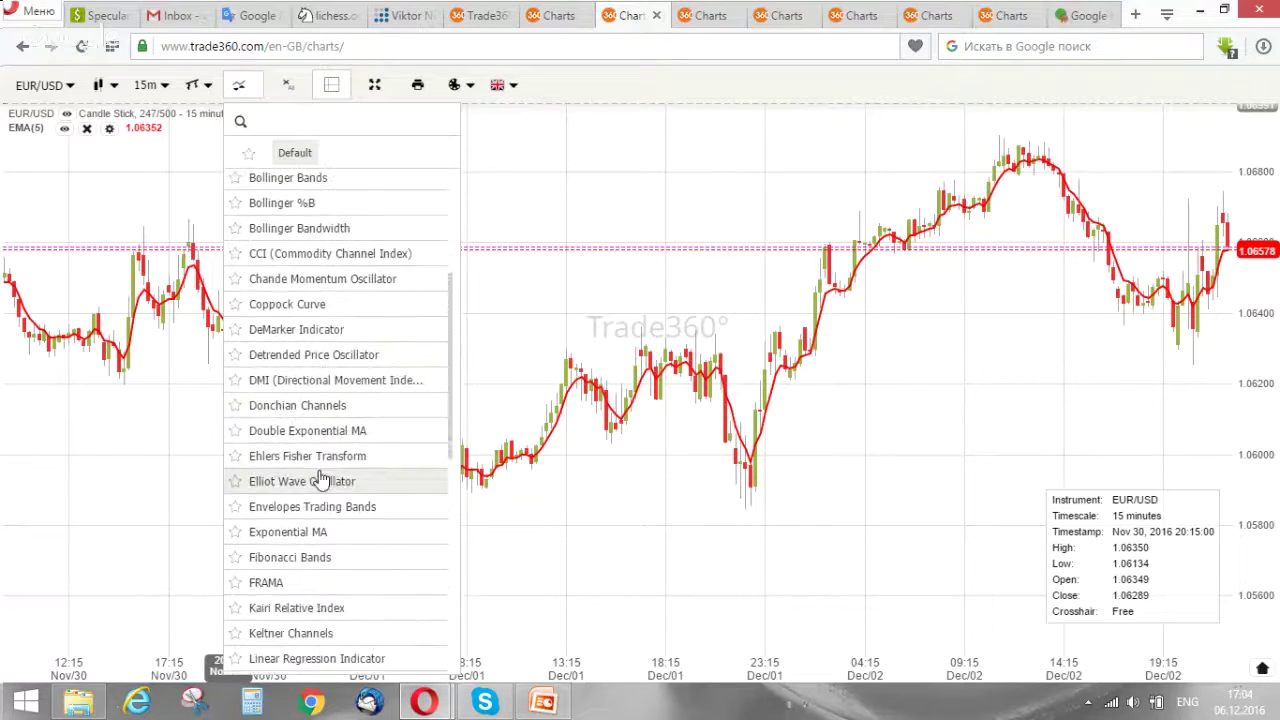
click(330, 537)
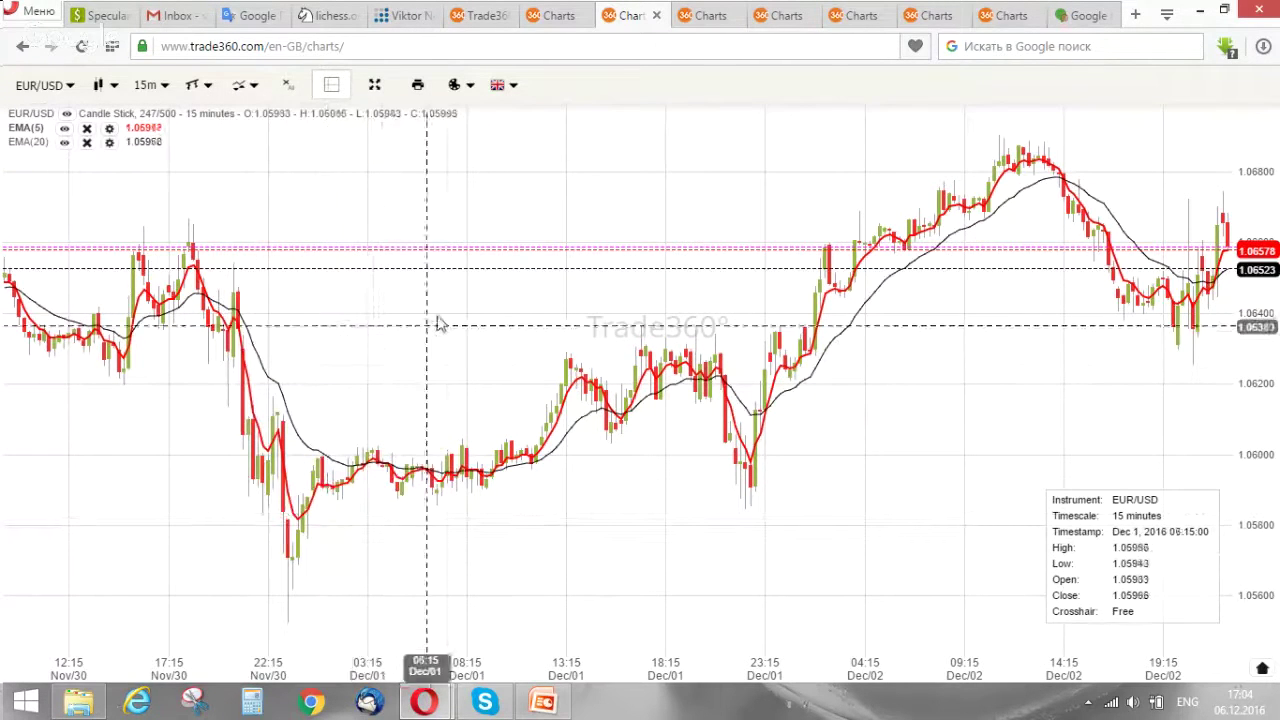
Set the black Exponential MA's period to 14 and its line colour to orange.
double_click(574, 437)
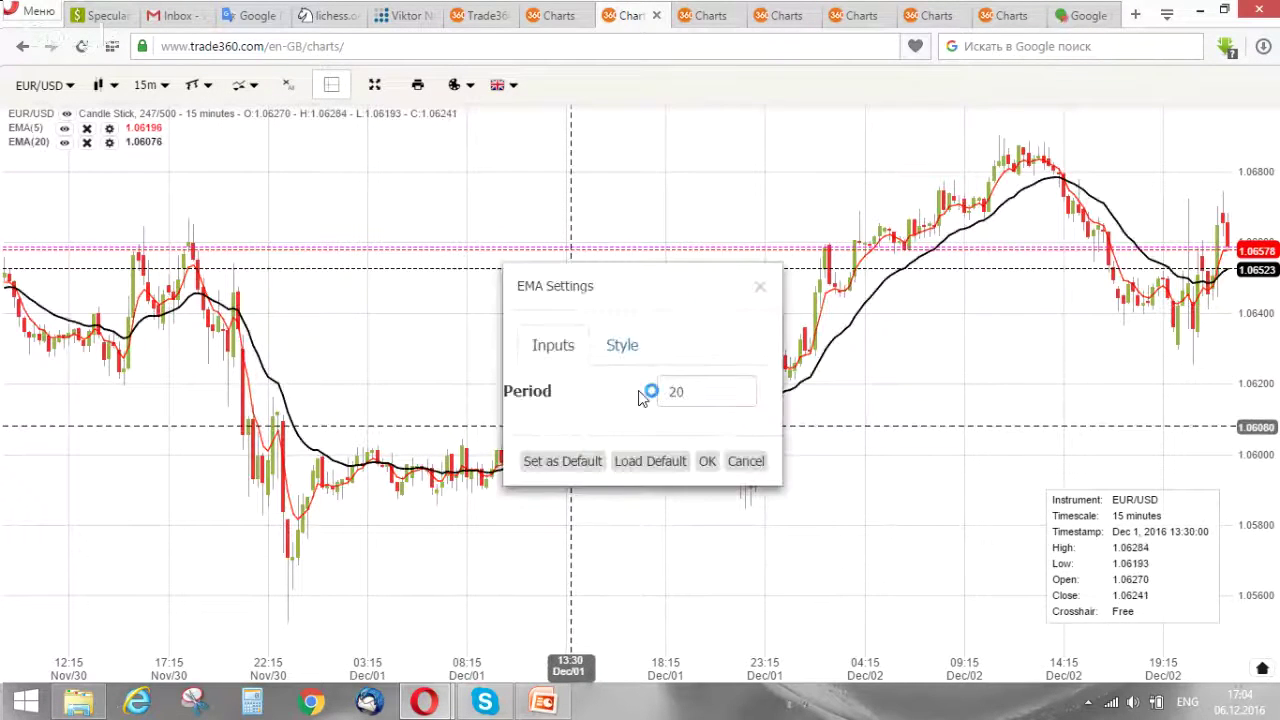
click(716, 393)
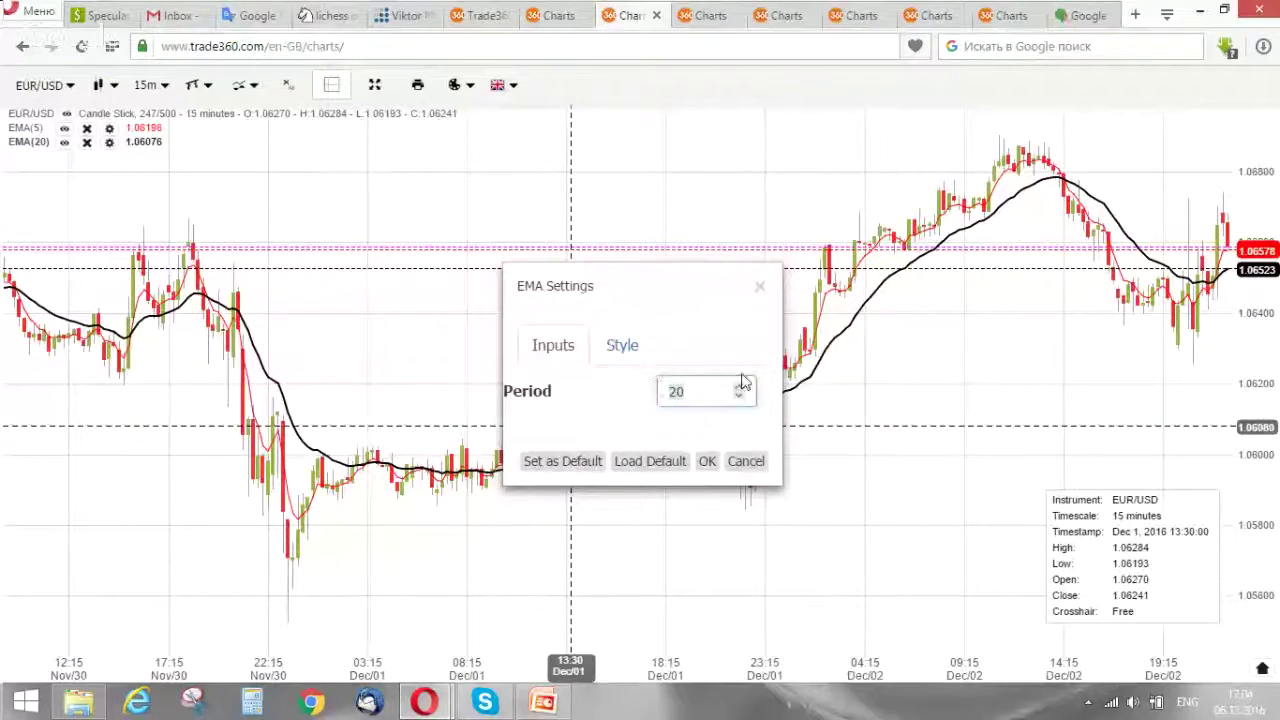
text(14)
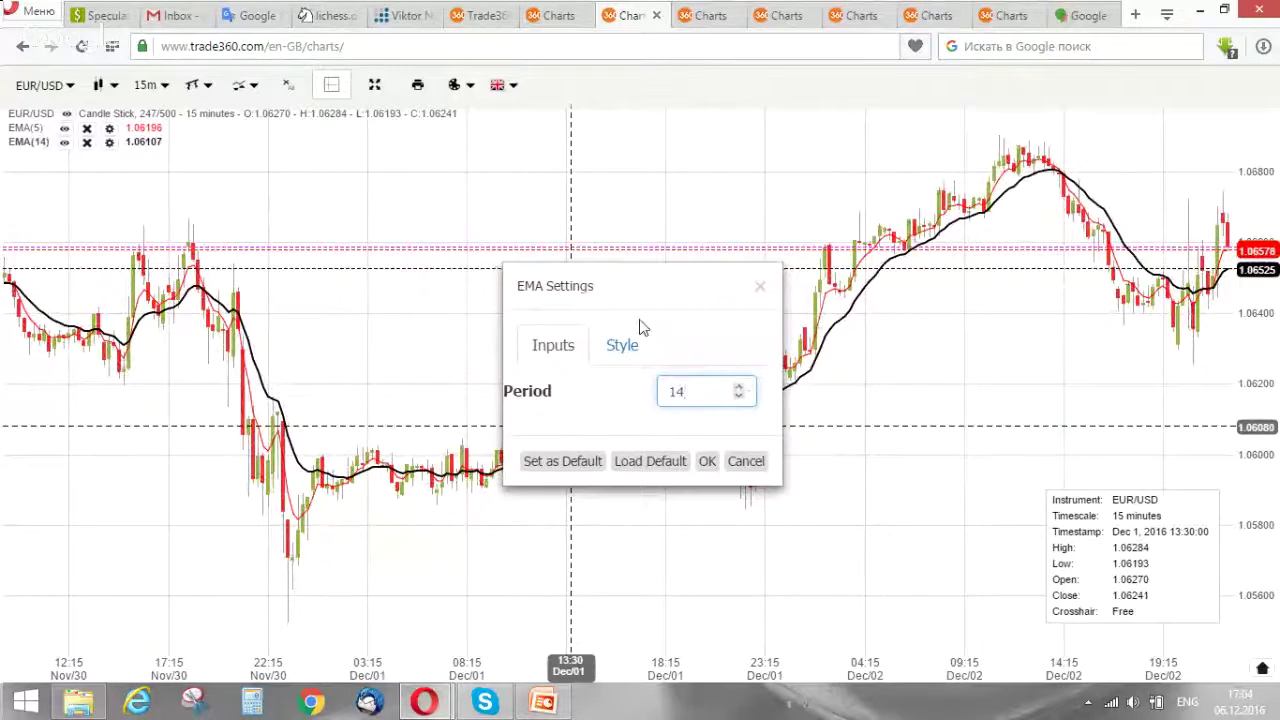
click(625, 349)
click(742, 388)
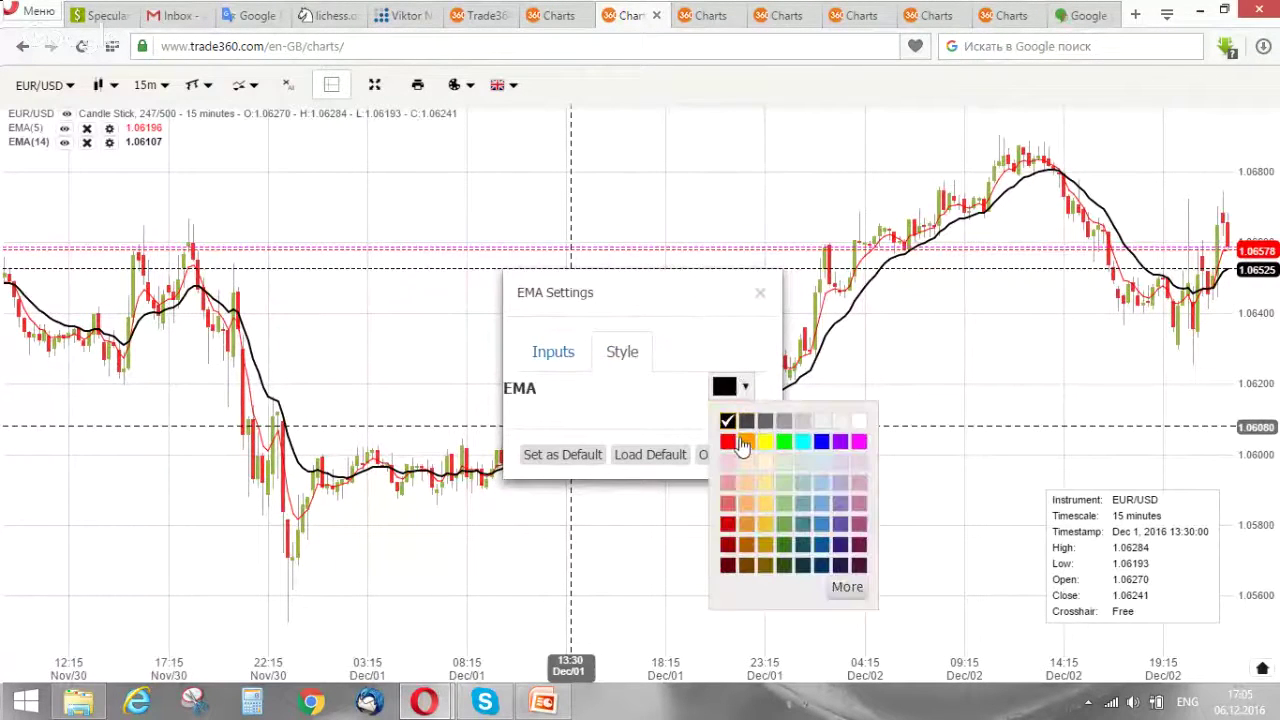
click(745, 443)
click(706, 454)
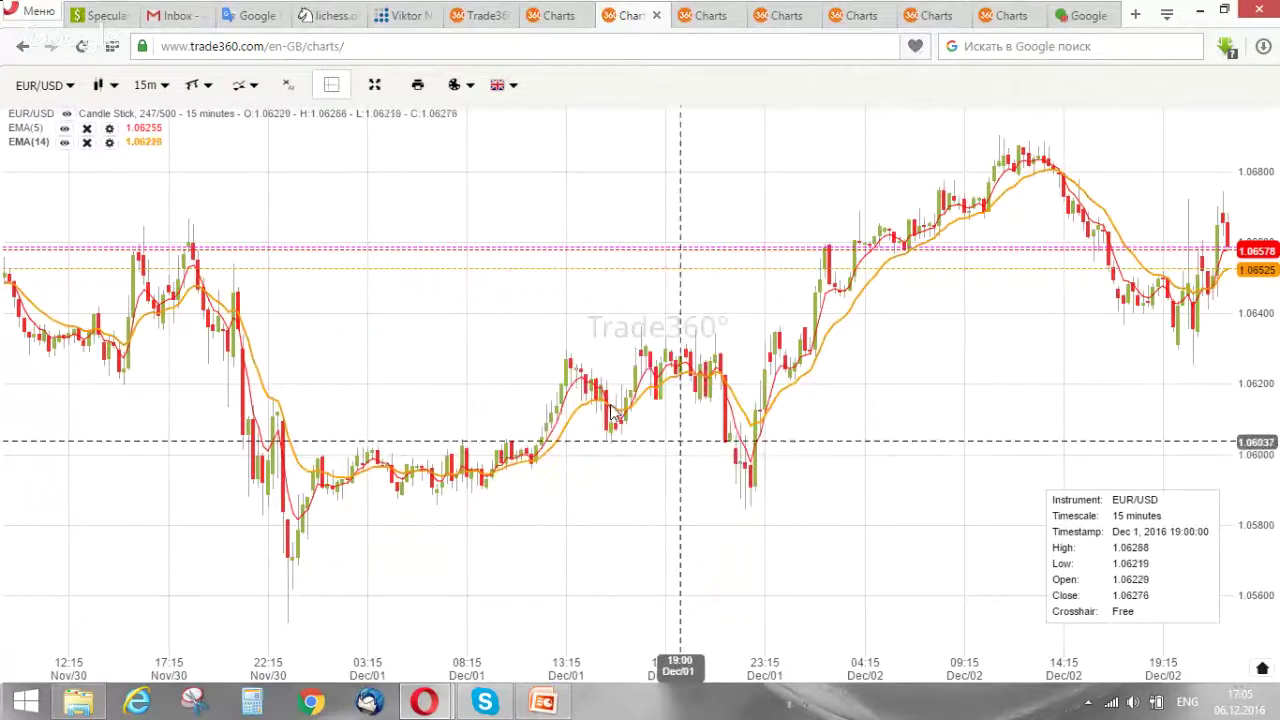
Add a third Exponential MA indicator to the 15-minute EUR/USD chart.
click(240, 85)
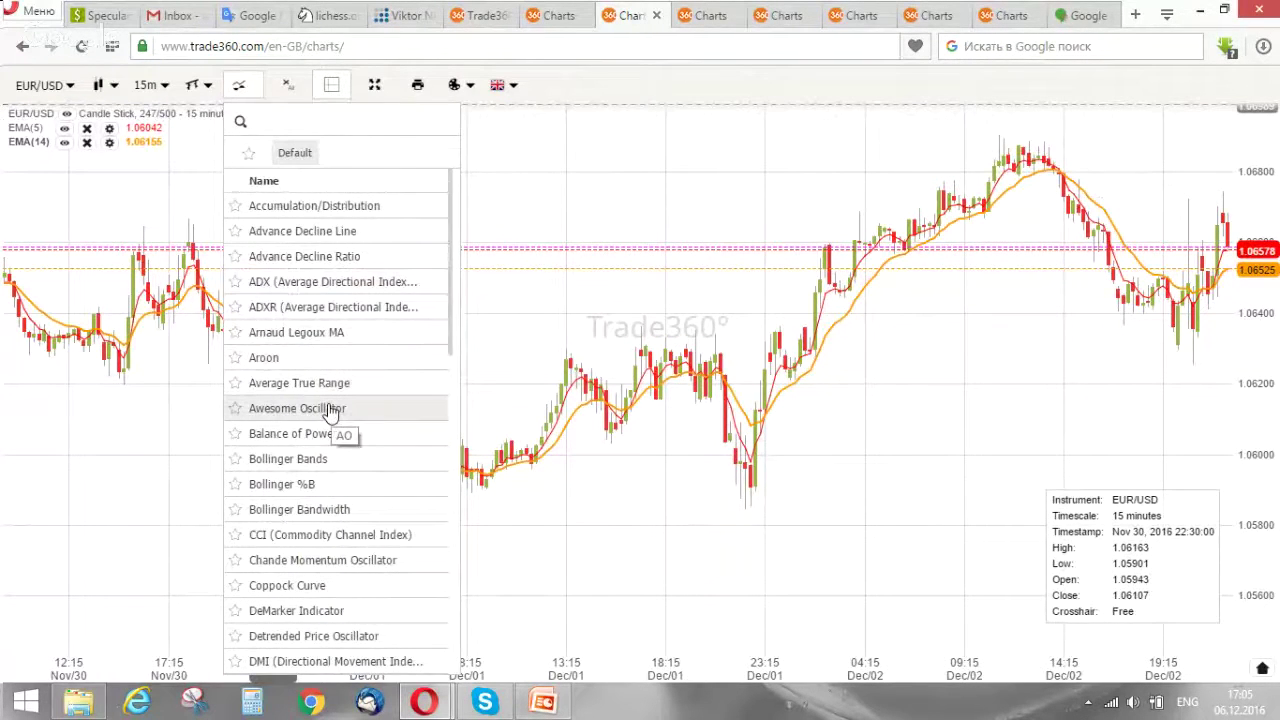
scroll(330, 412, down, 2)
scroll(330, 556, down, 1)
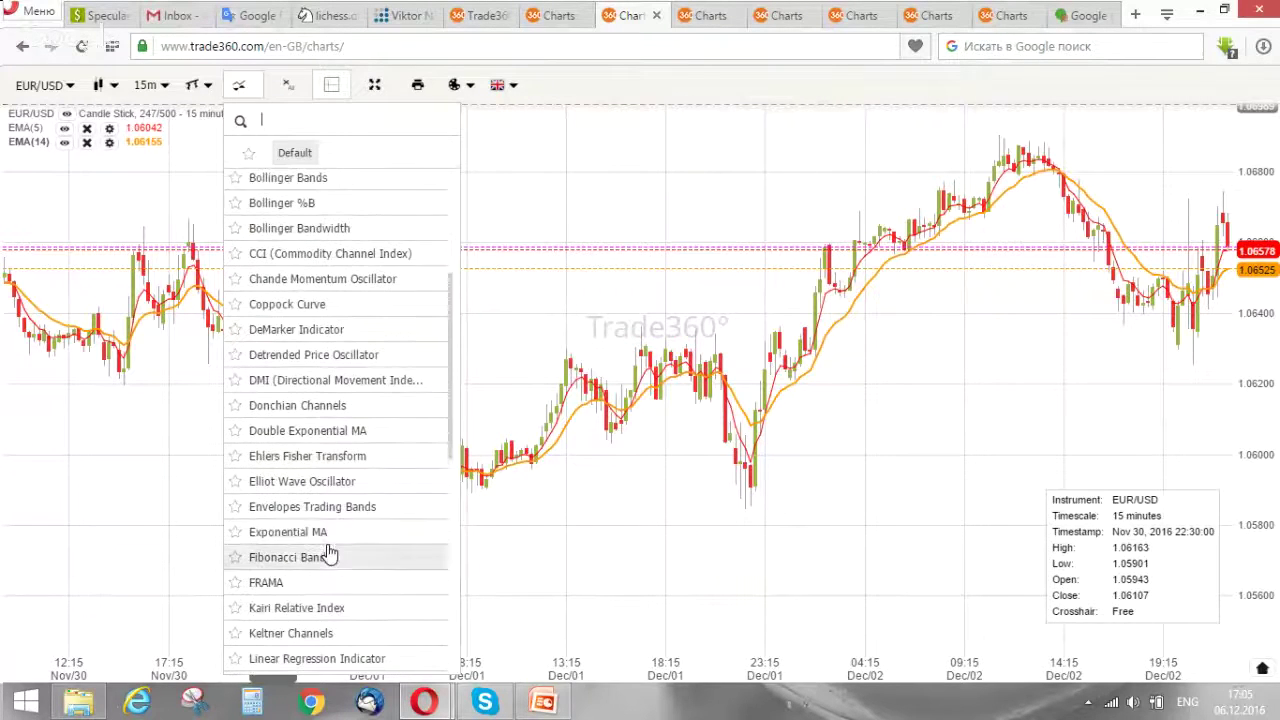
click(322, 534)
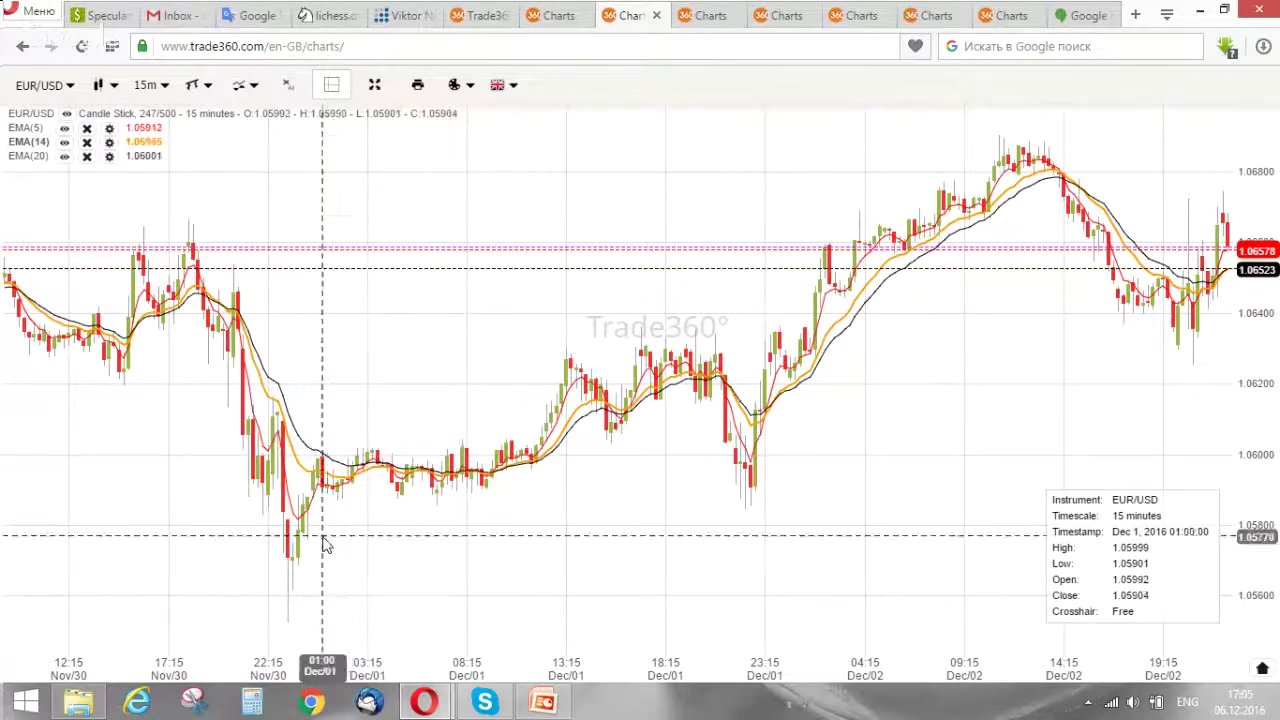
Set the orange Exponential MA's period to 21 and its line colour to yellow.
double_click(560, 450)
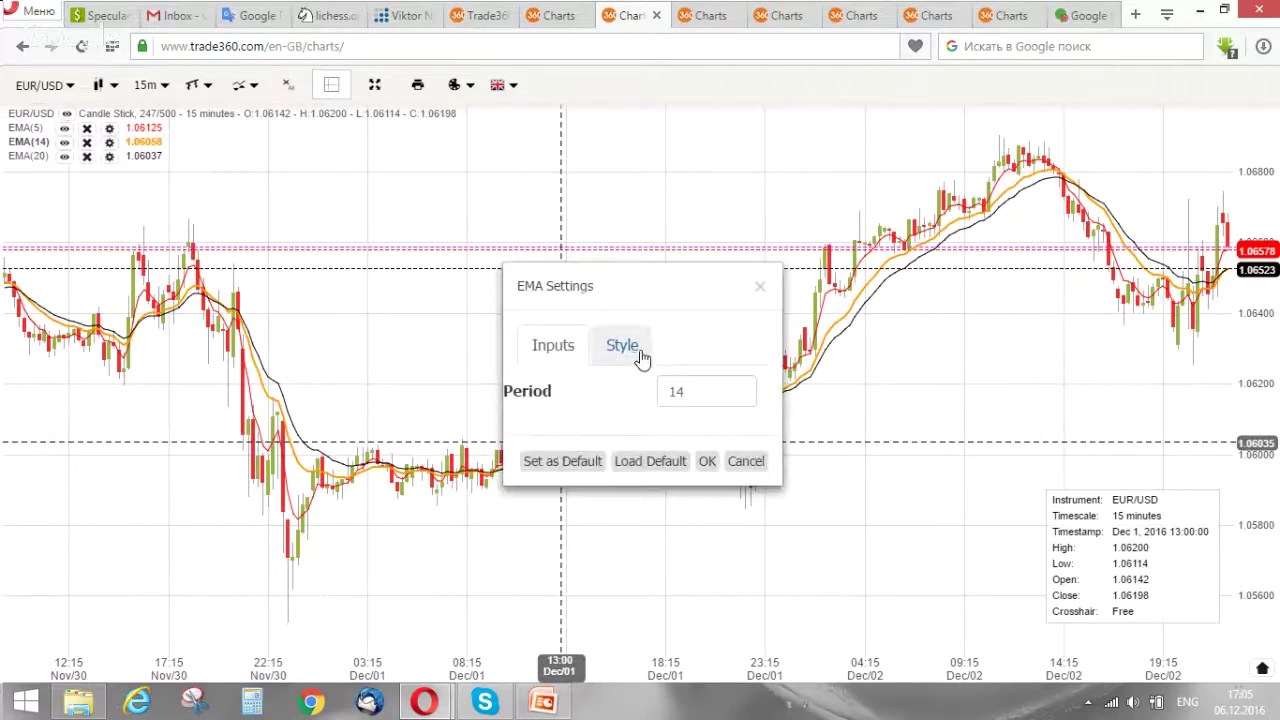
double_click(706, 393)
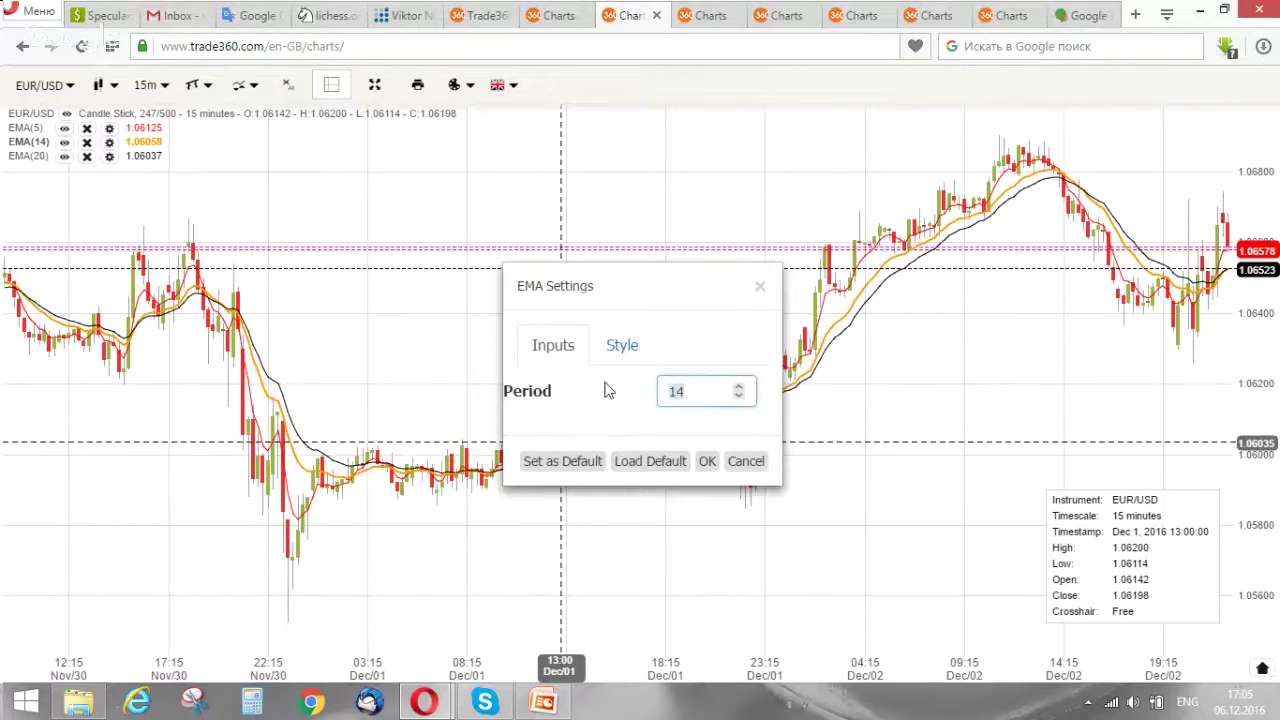
text(21)
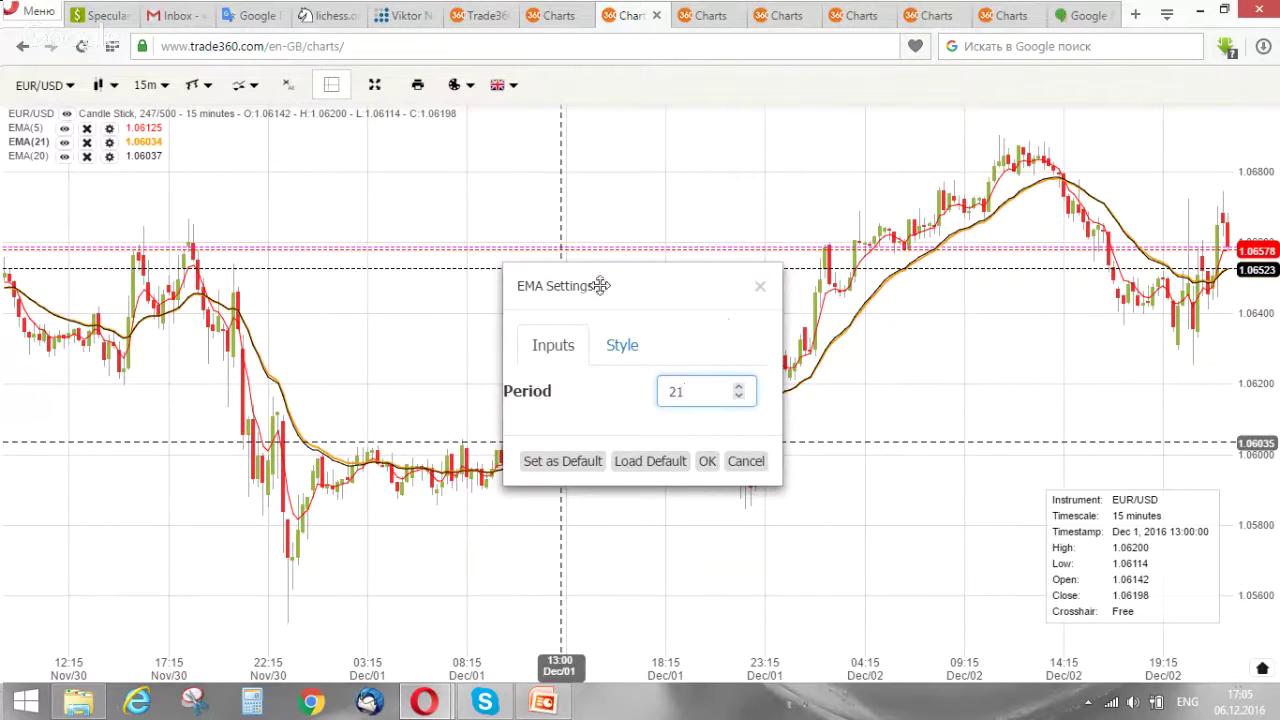
click(618, 344)
click(743, 386)
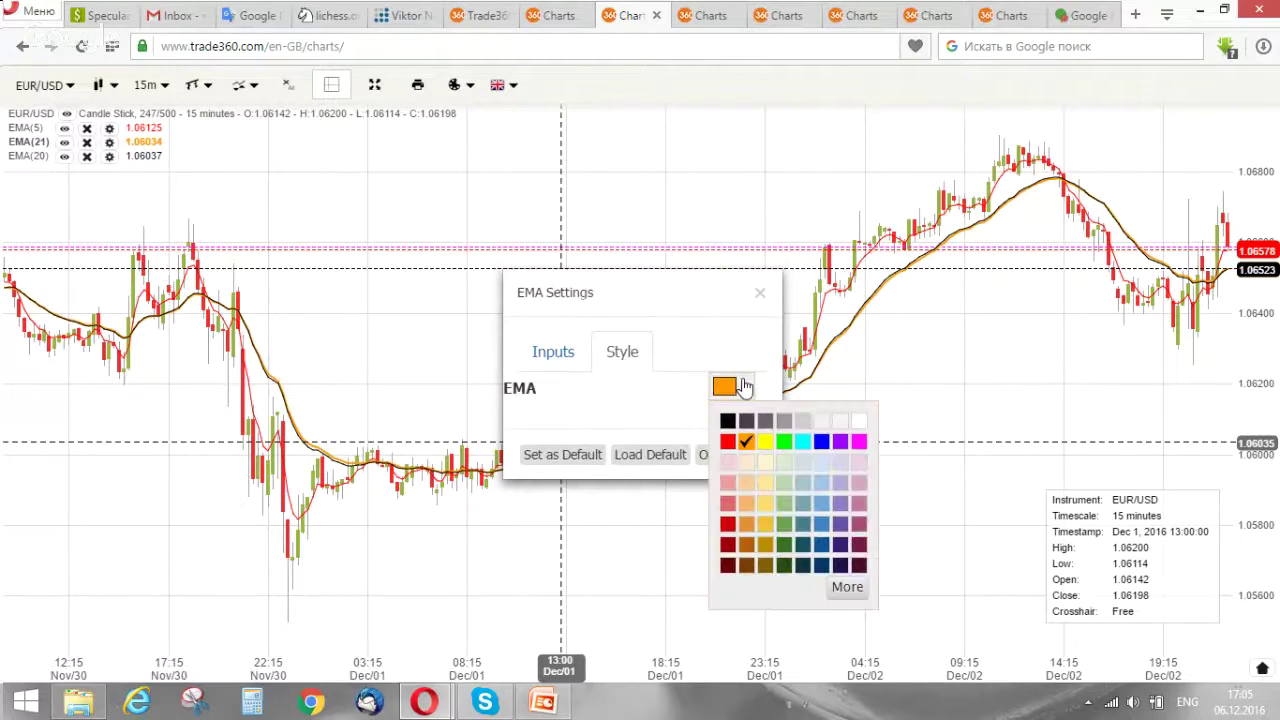
click(765, 443)
click(706, 455)
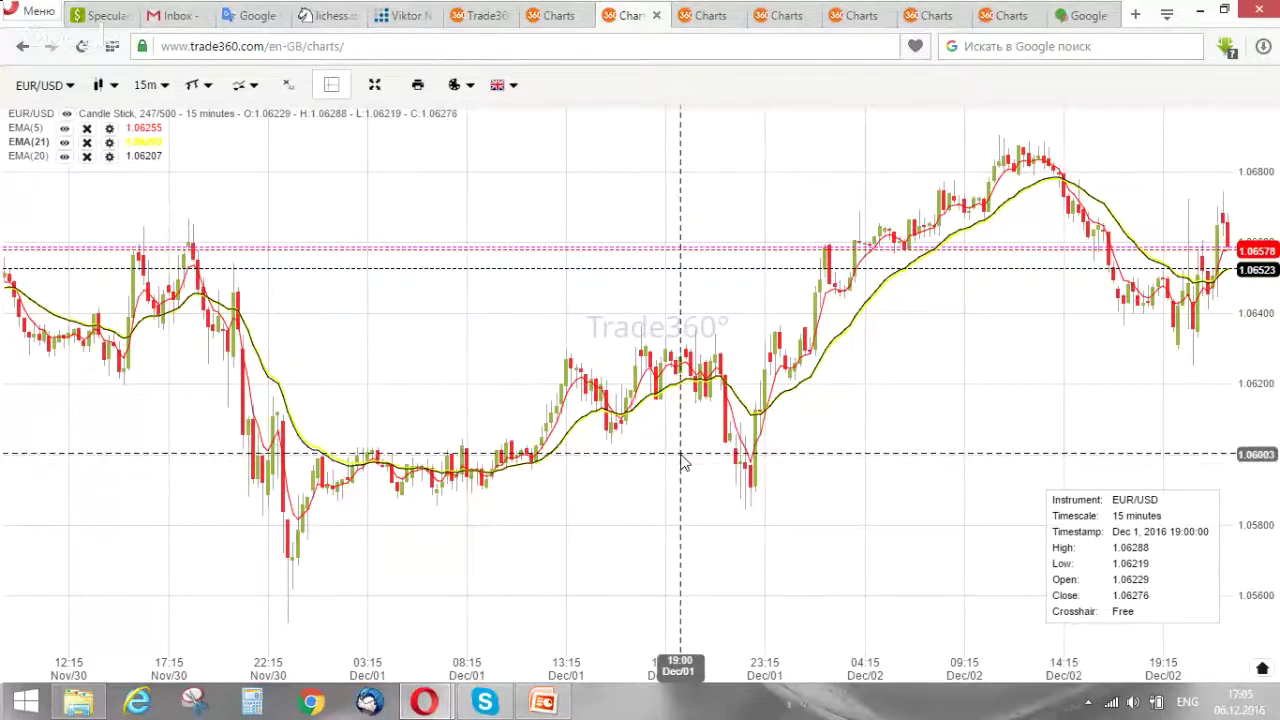
Add a fourth Exponential MA indicator to the 15-minute EUR/USD chart.
click(245, 88)
scroll(330, 545, down, 3)
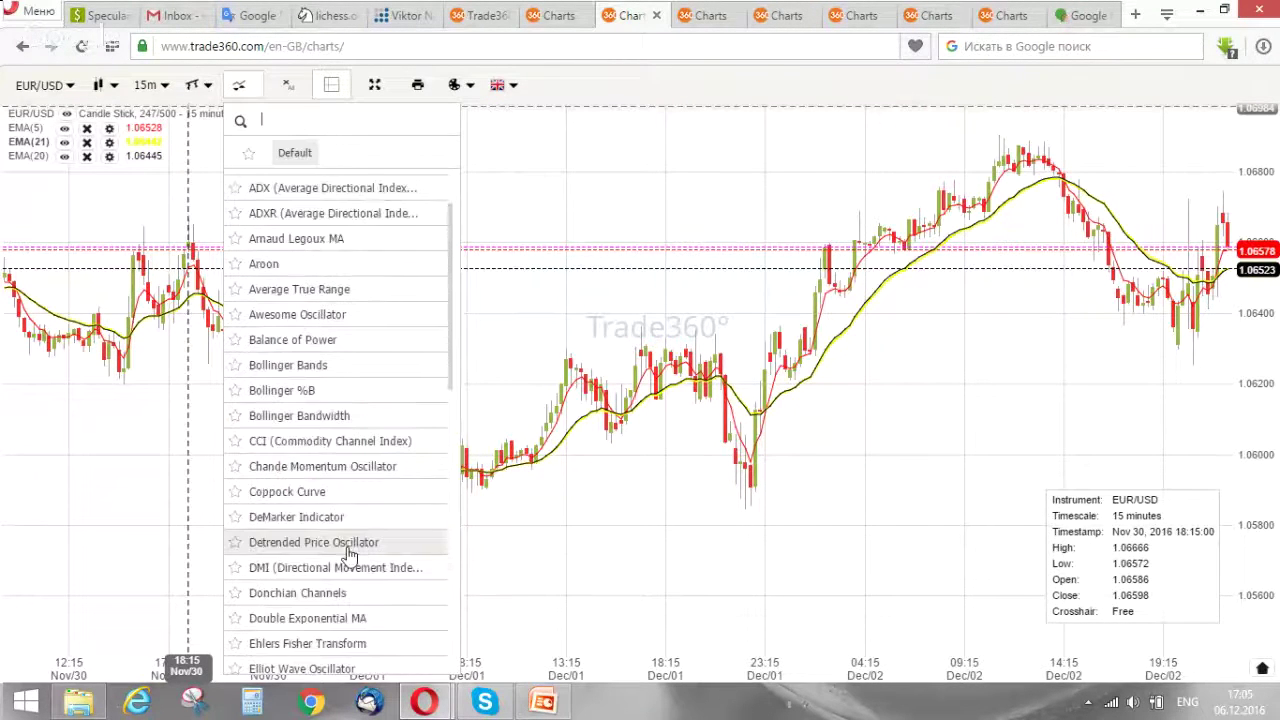
scroll(335, 565, down, 2)
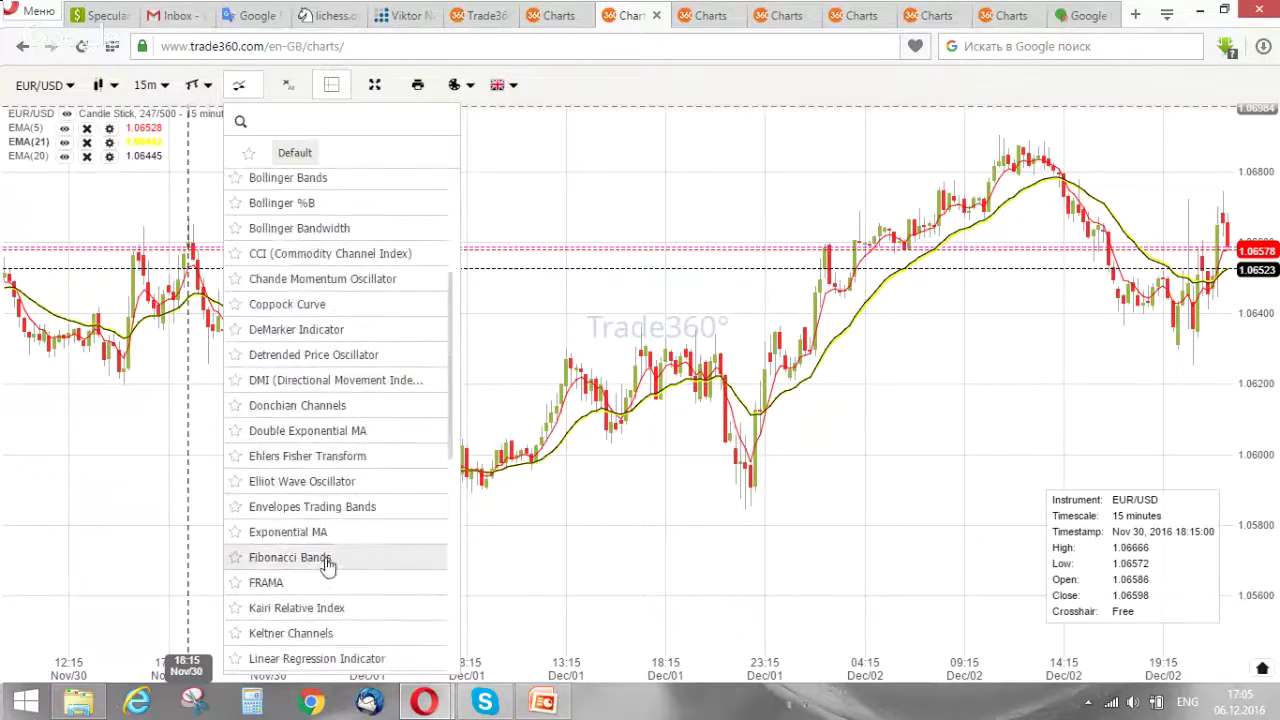
click(320, 536)
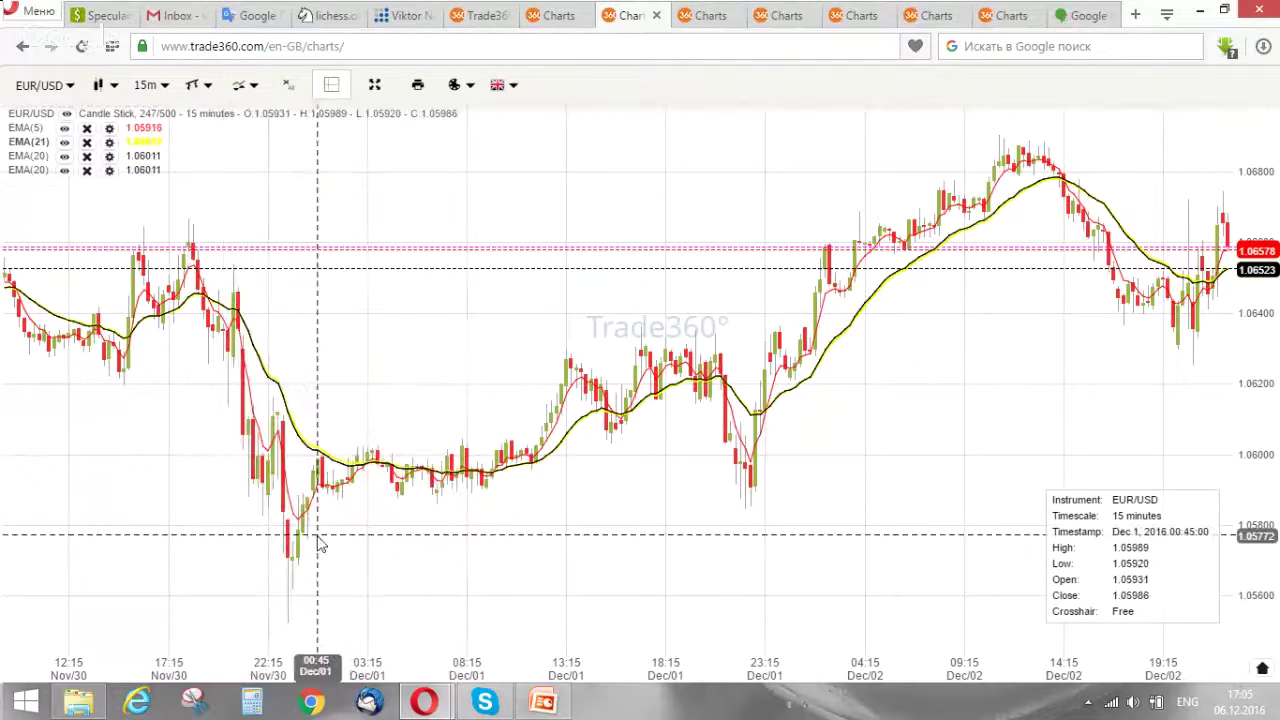
double_click(920, 263)
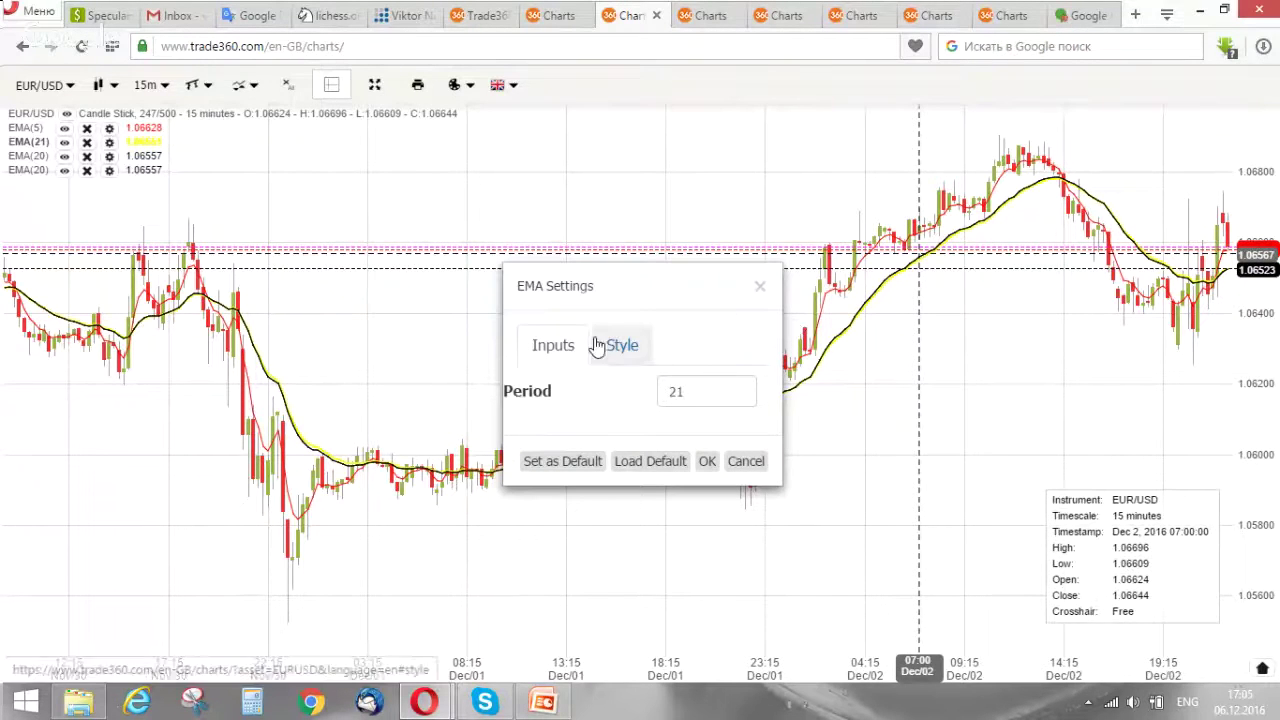
click(759, 287)
scroll(910, 325, up, 2)
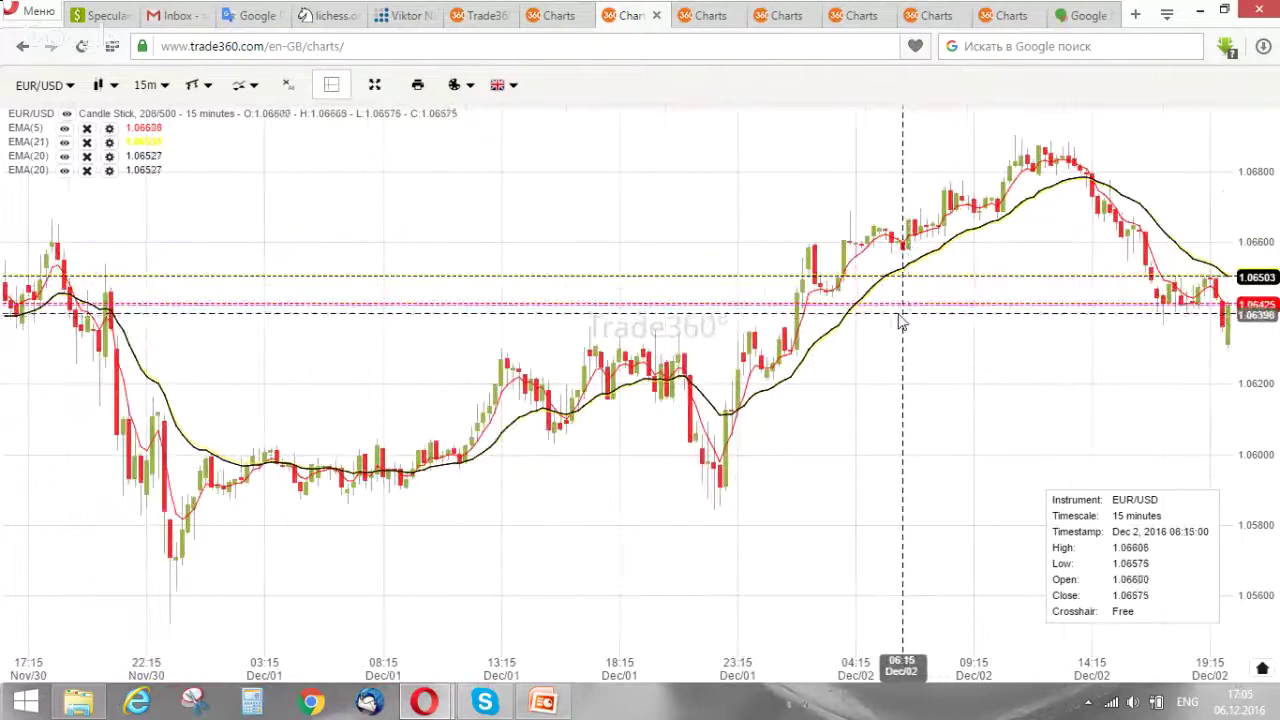
Set the period of one of the two black Exponential MAs to 65 and its line colour to bright green.
double_click(864, 300)
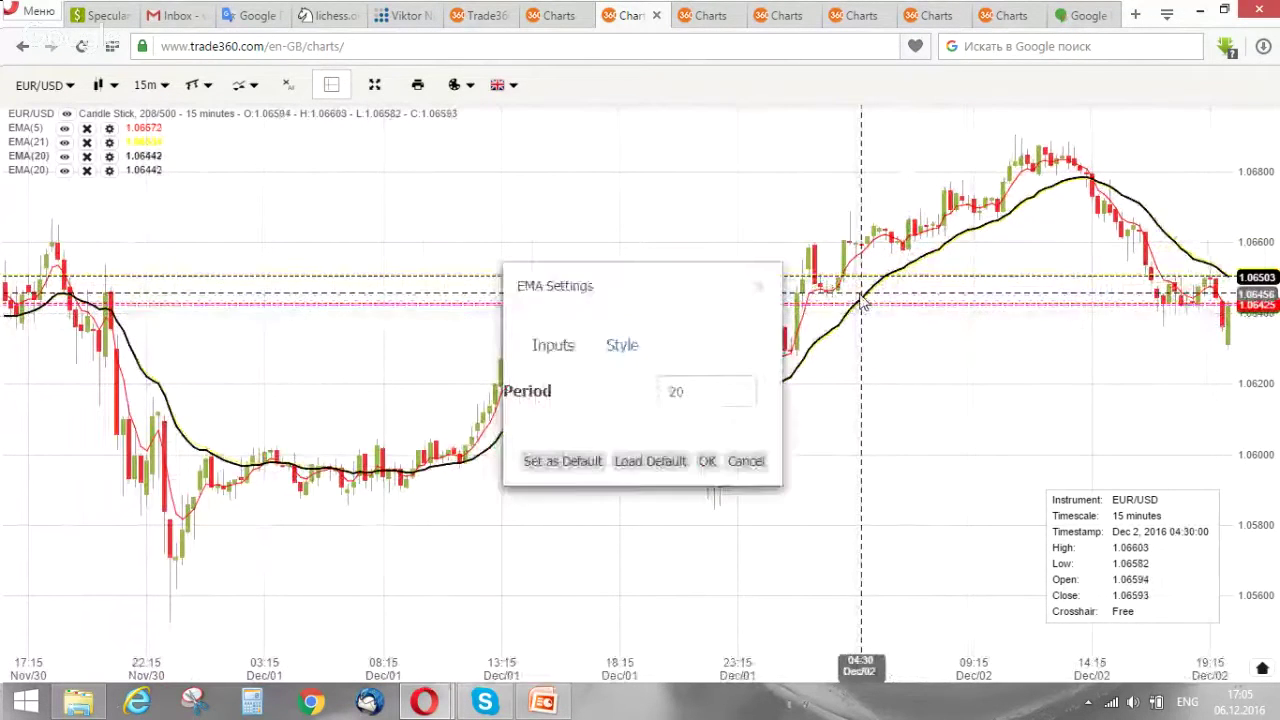
click(700, 391)
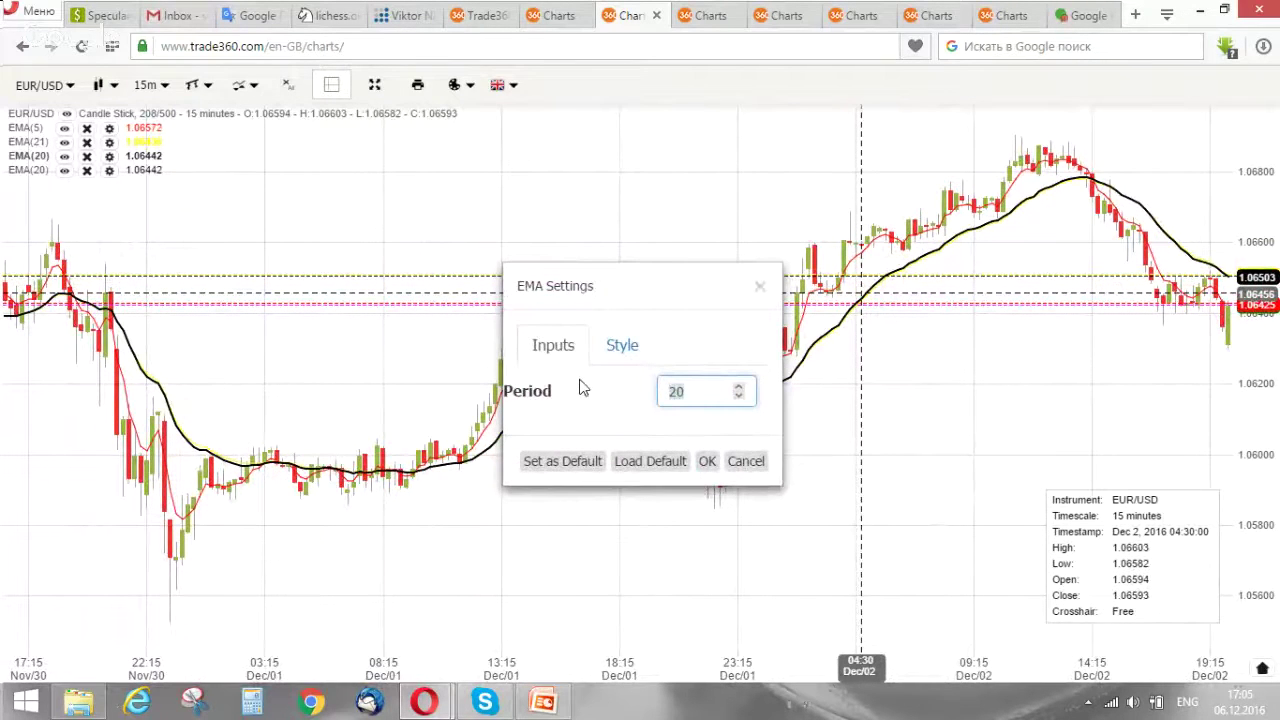
text(56)
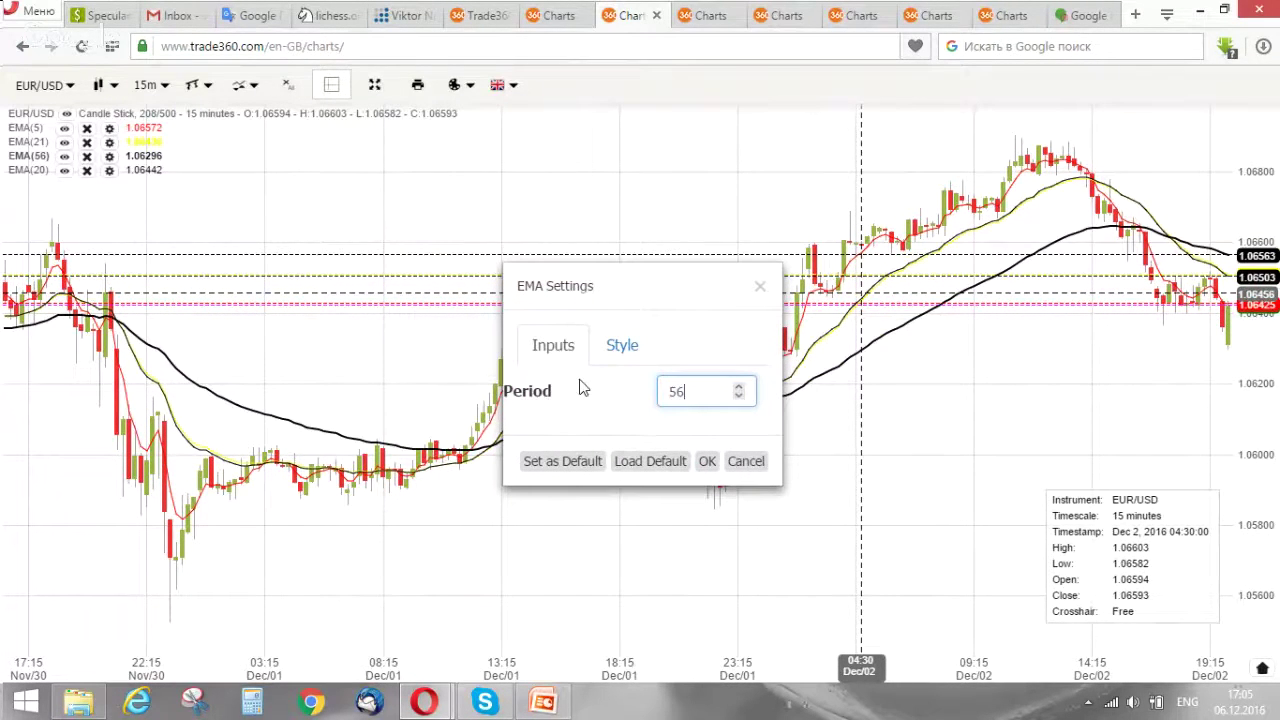
key(BackSpace)
key(BackSpace)
text(65)
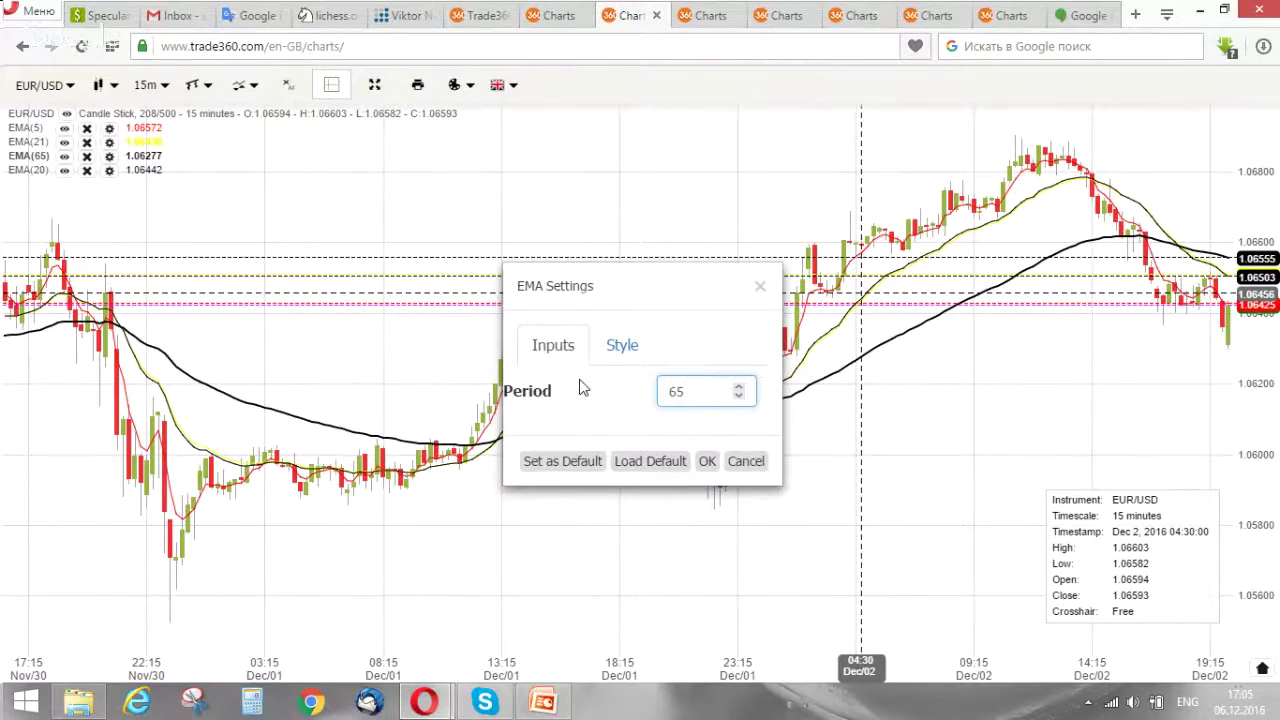
click(622, 346)
click(729, 386)
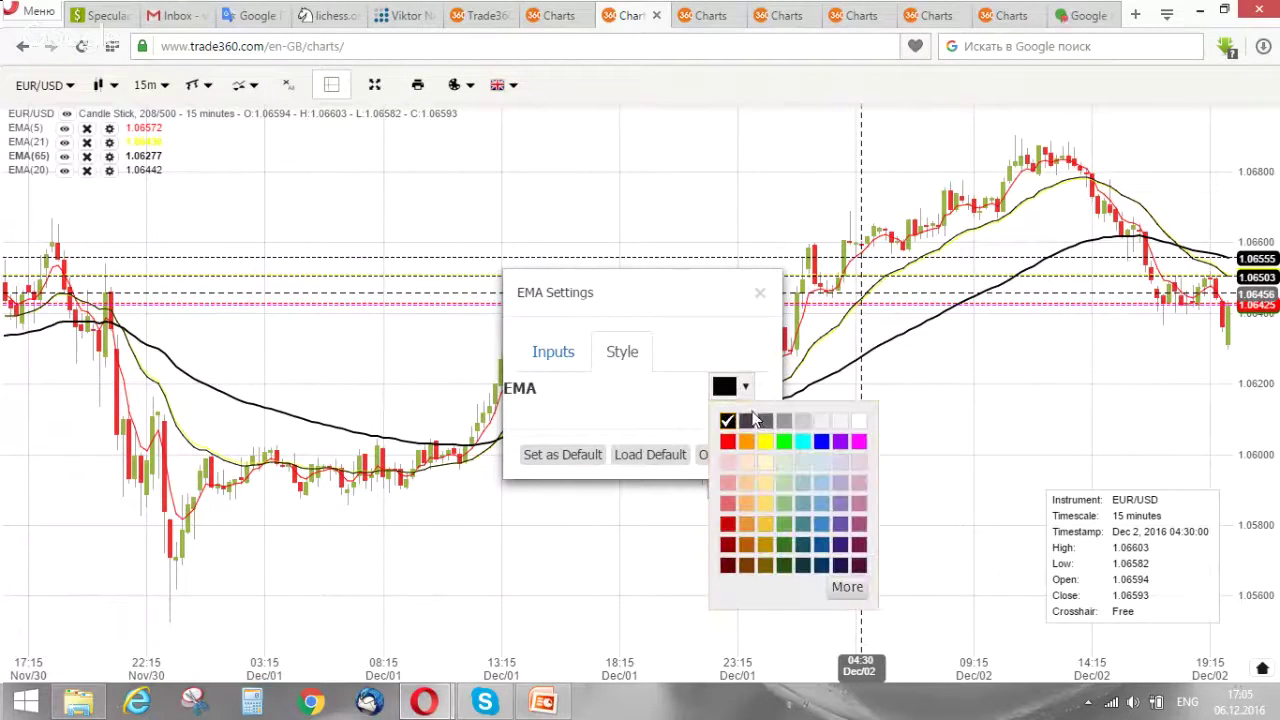
click(784, 441)
click(703, 454)
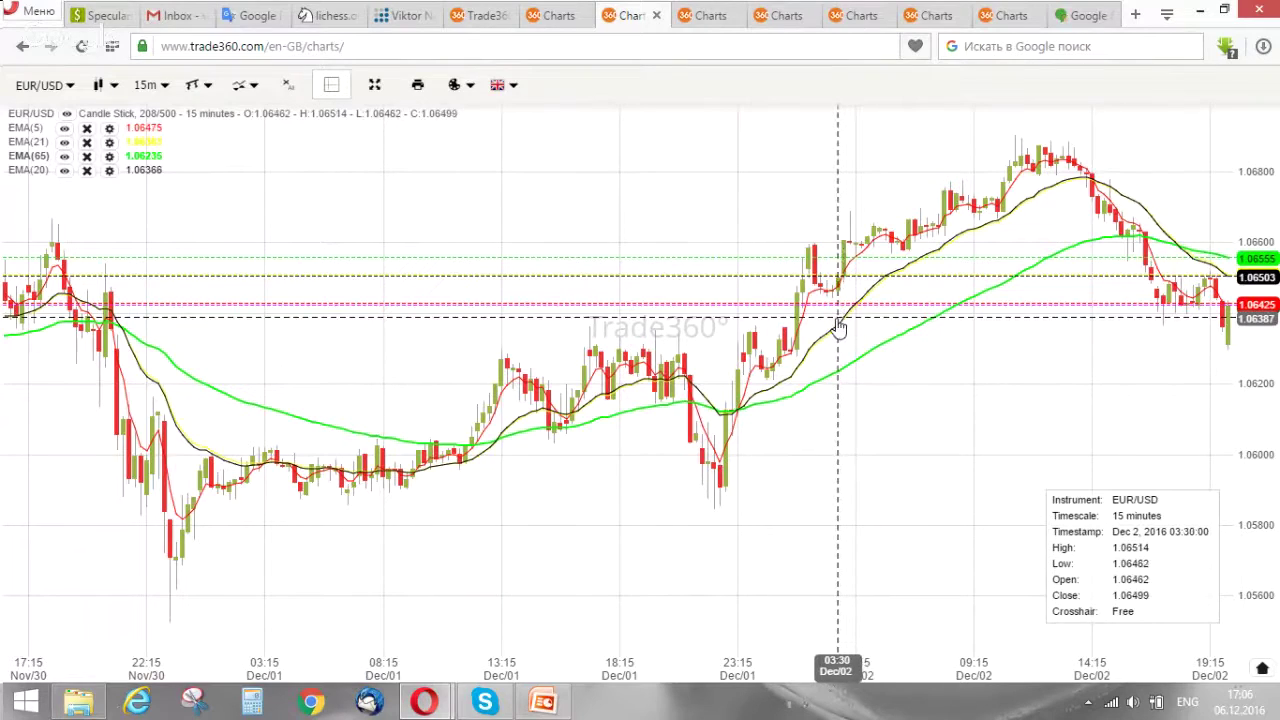
double_click(839, 330)
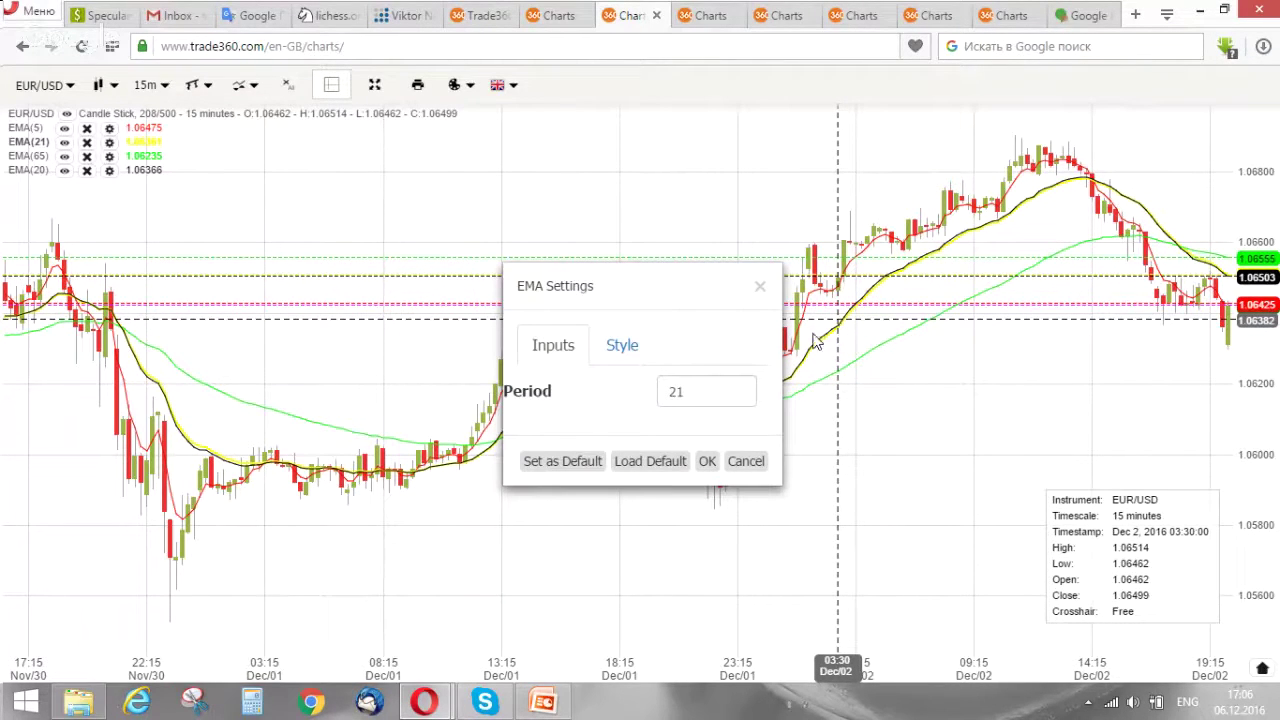
click(745, 462)
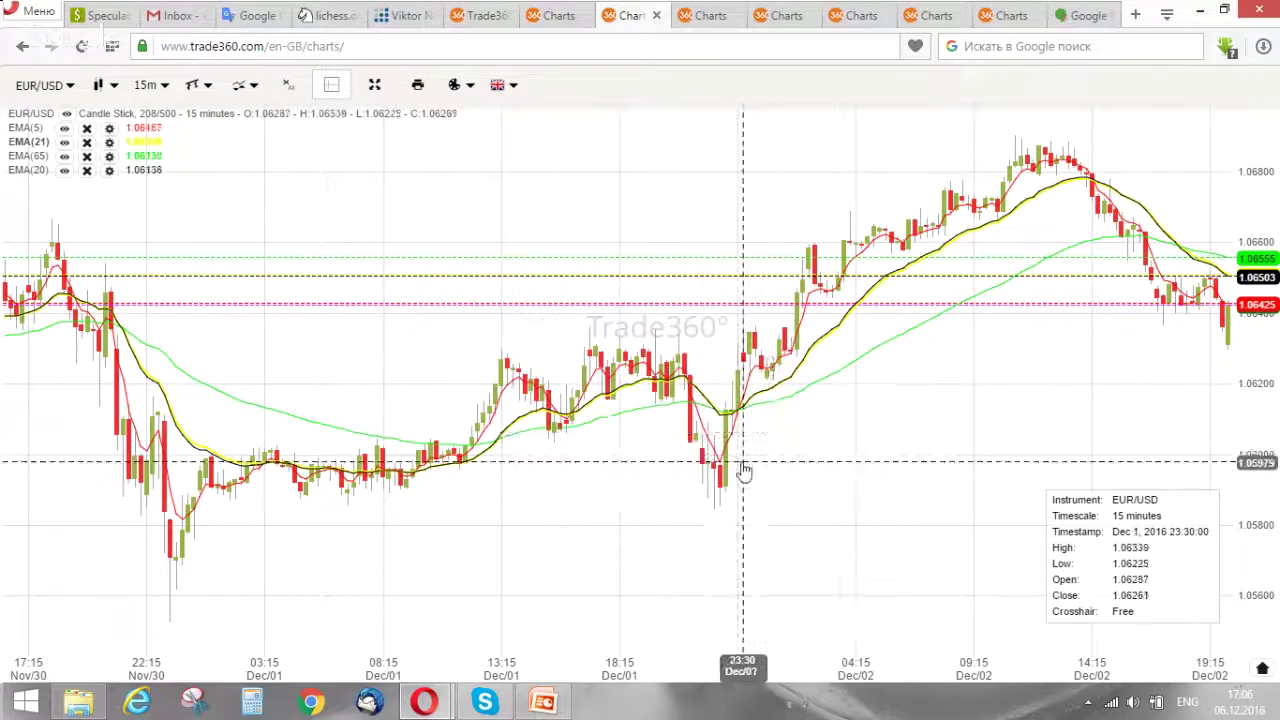
double_click(815, 349)
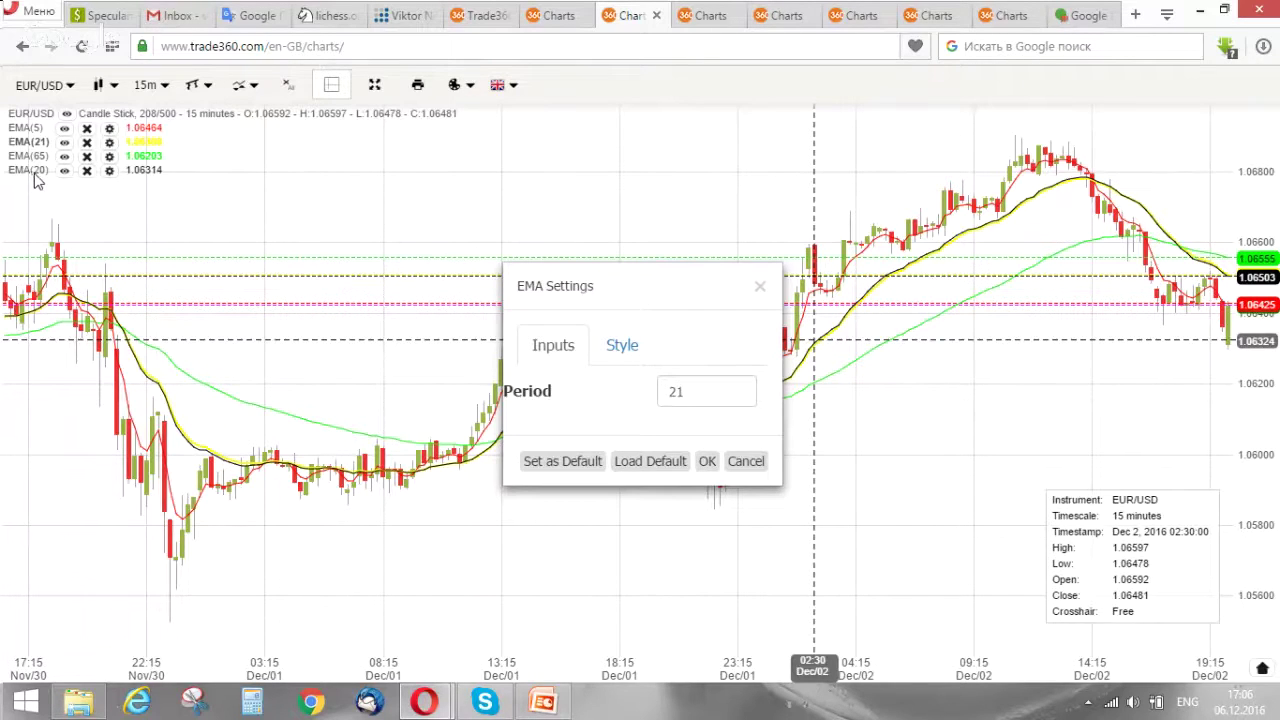
click(760, 287)
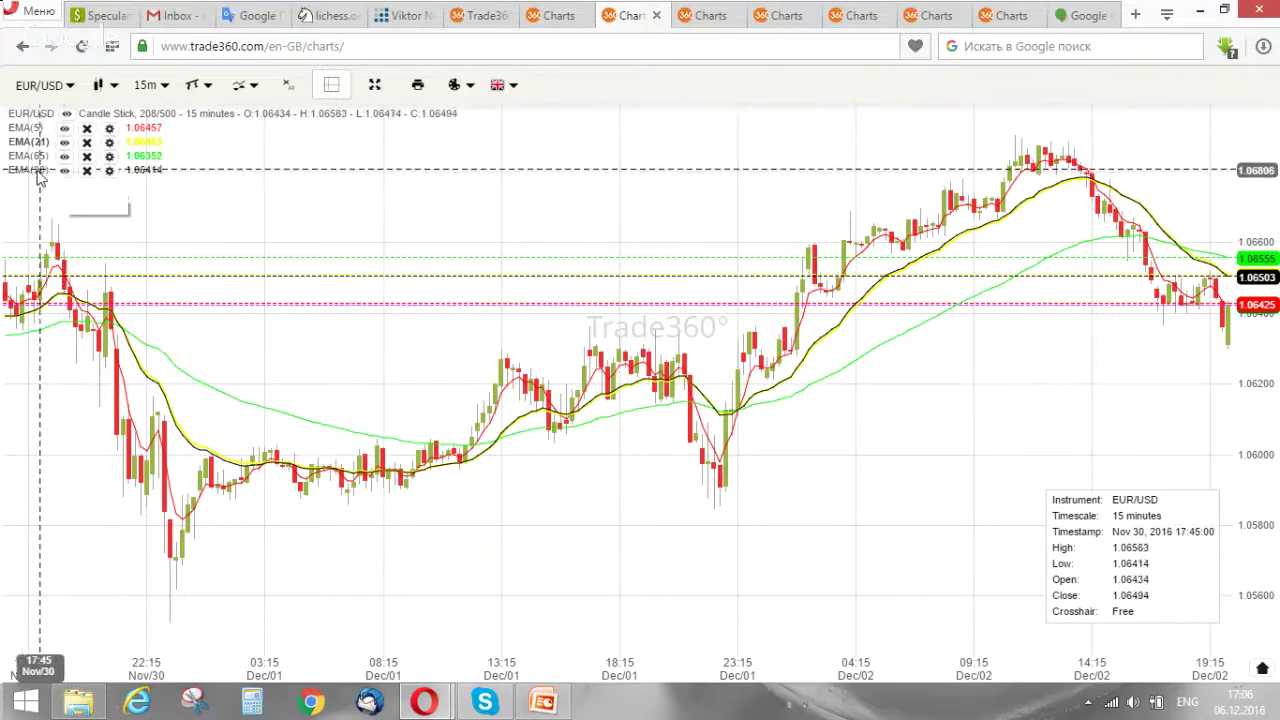
double_click(881, 287)
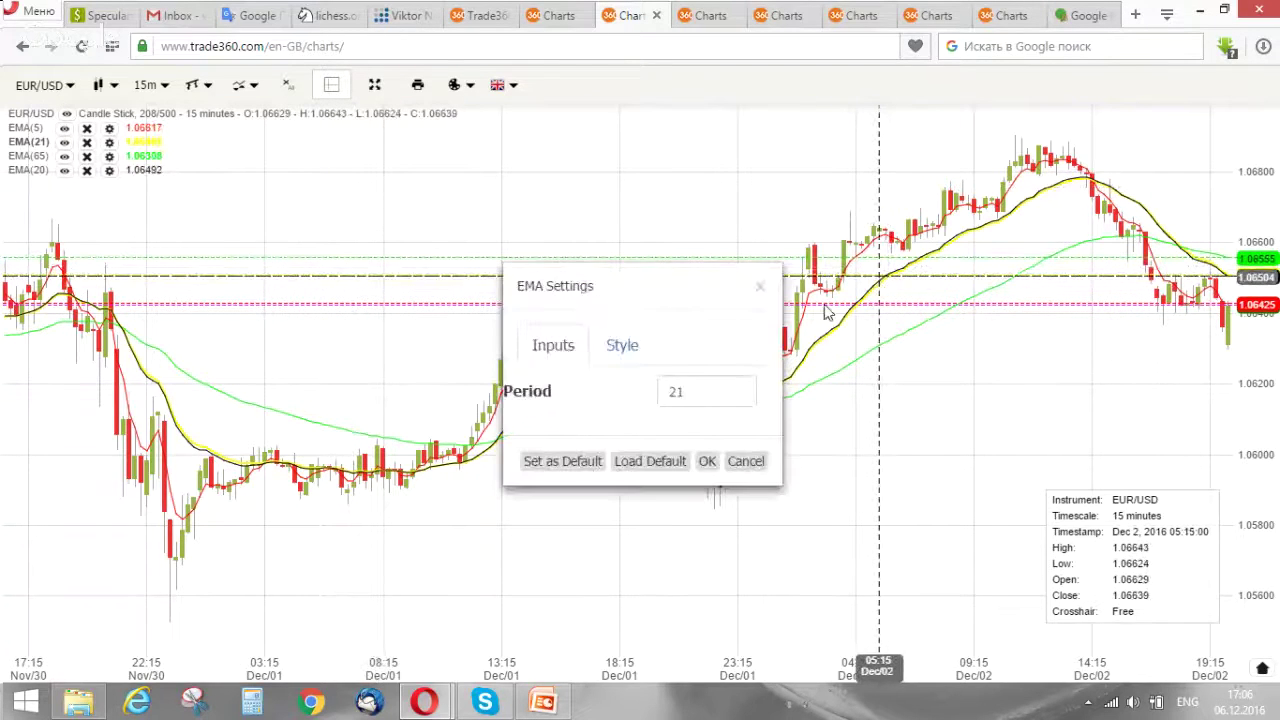
click(757, 463)
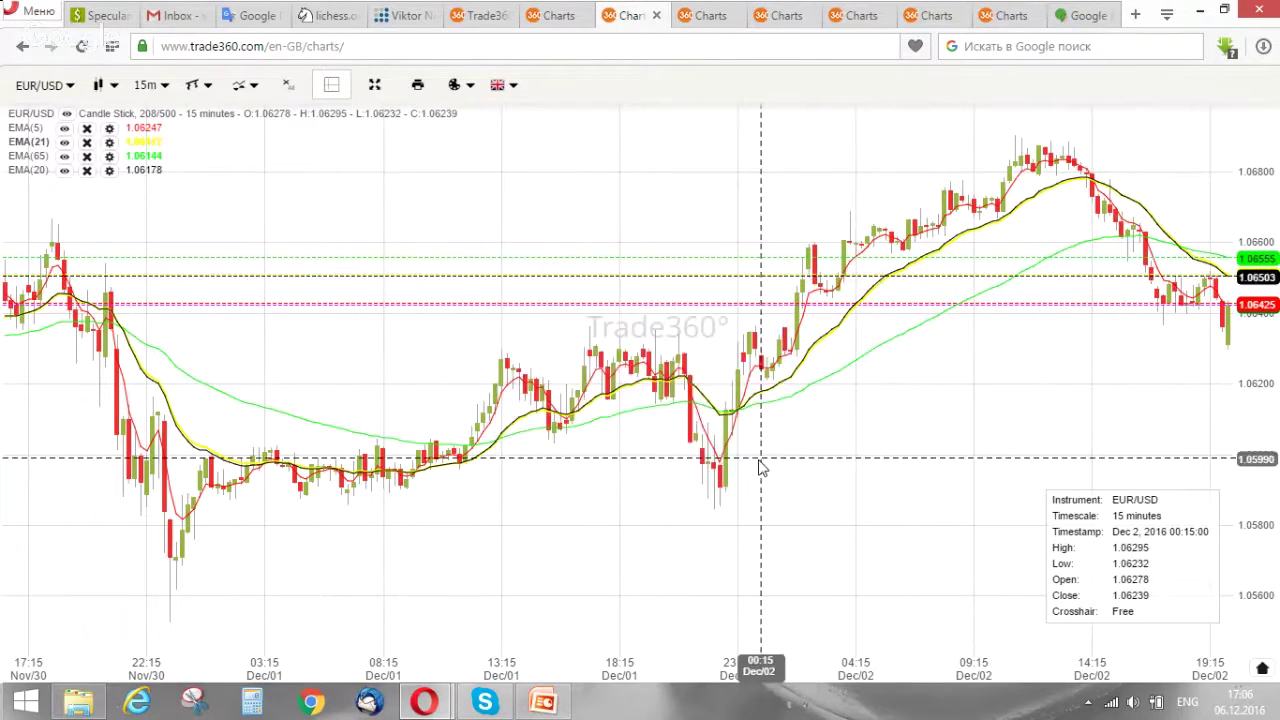
scroll(929, 366, up, 2)
scroll(874, 331, up, 2)
double_click(873, 328)
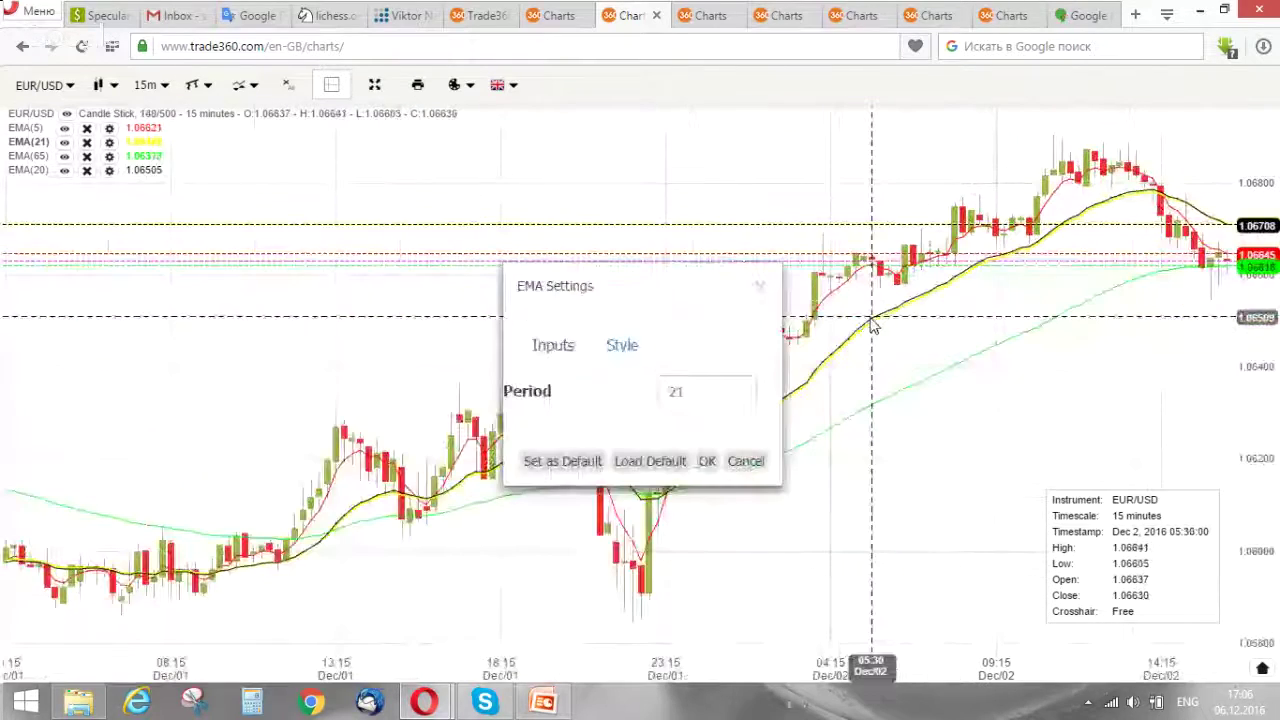
click(740, 465)
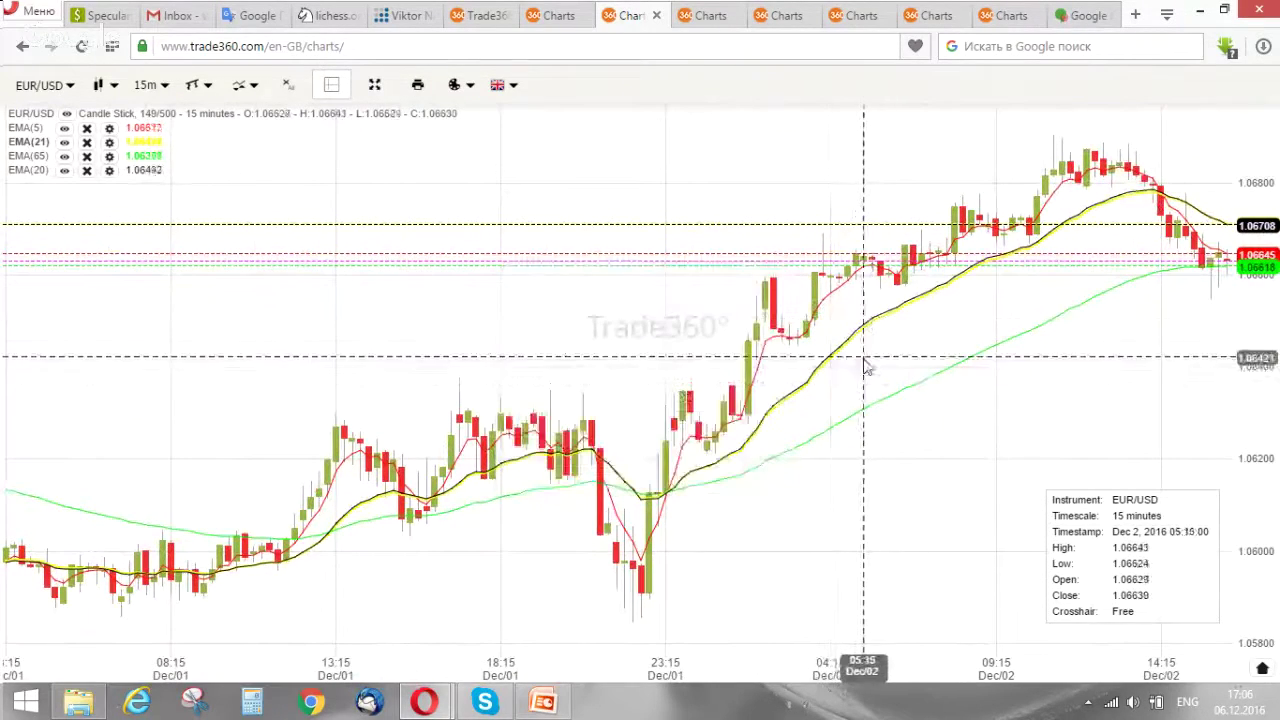
scroll(912, 328, up, 1)
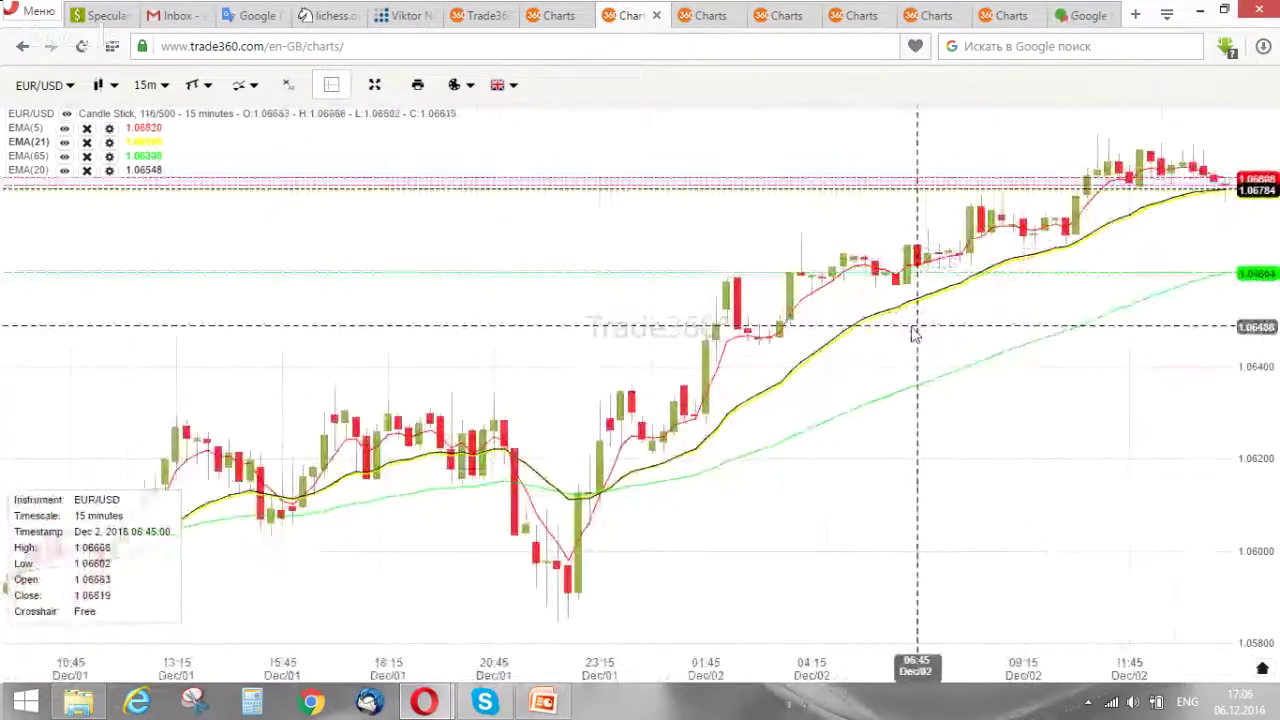
scroll(912, 333, up, 1)
double_click(890, 308)
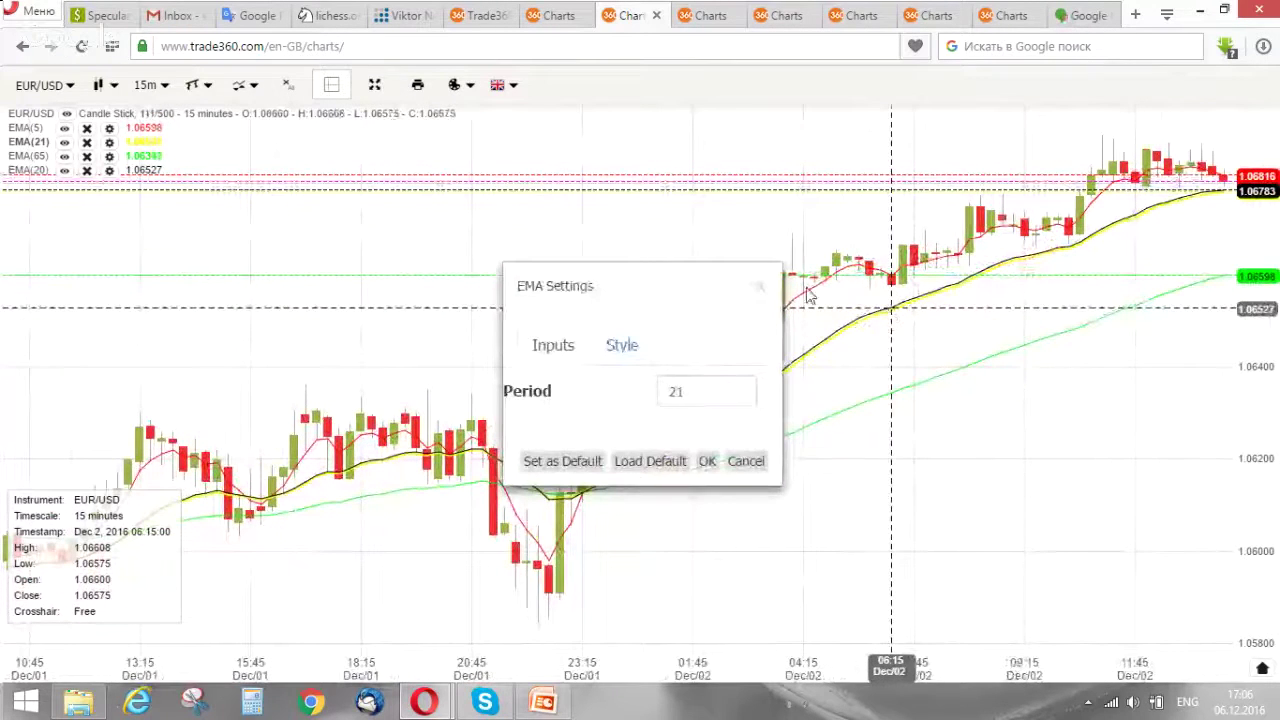
click(760, 287)
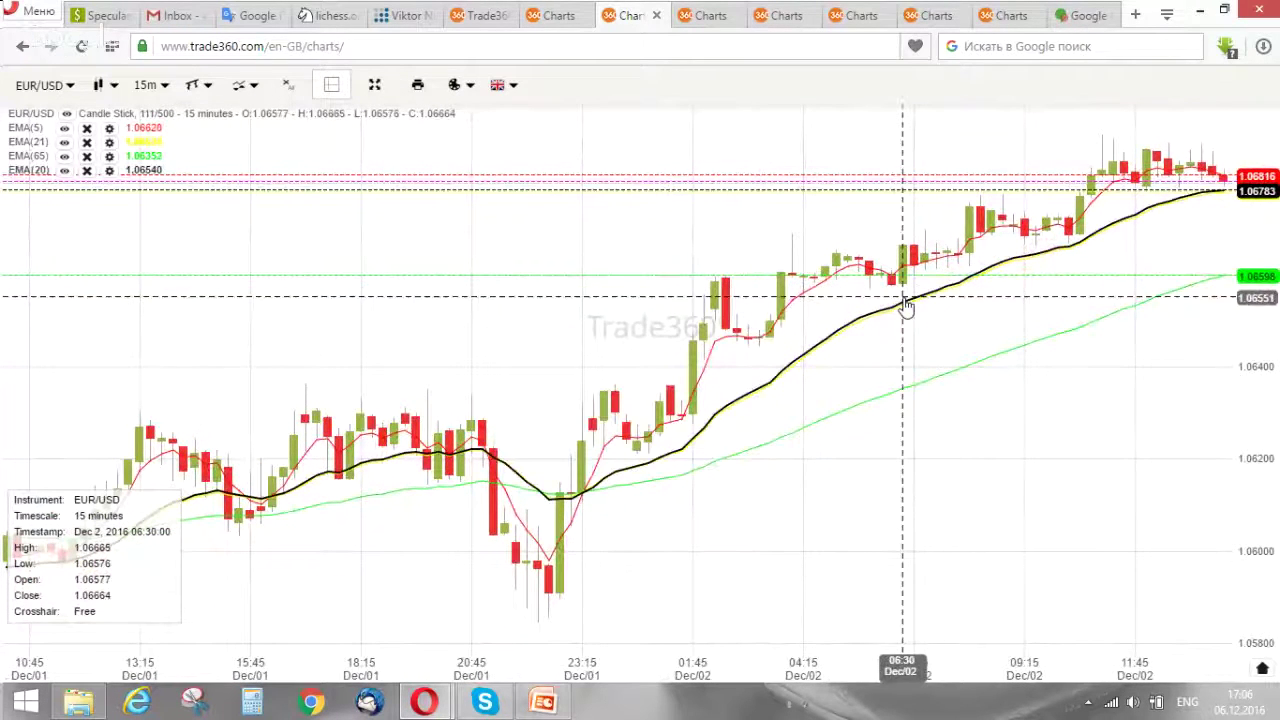
Set the remaining black Exponential MA's period to 14 and its line colour to yellow.
double_click(905, 307)
drag(692, 392, 632, 393)
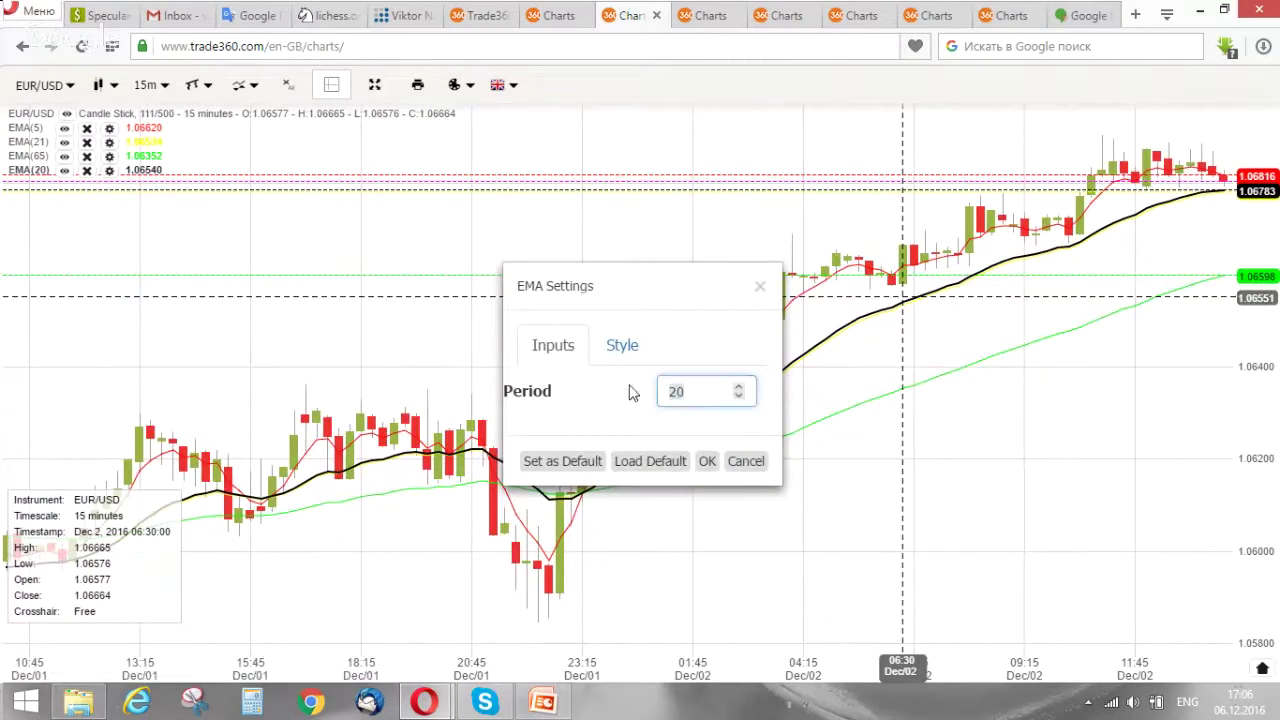
text(14)
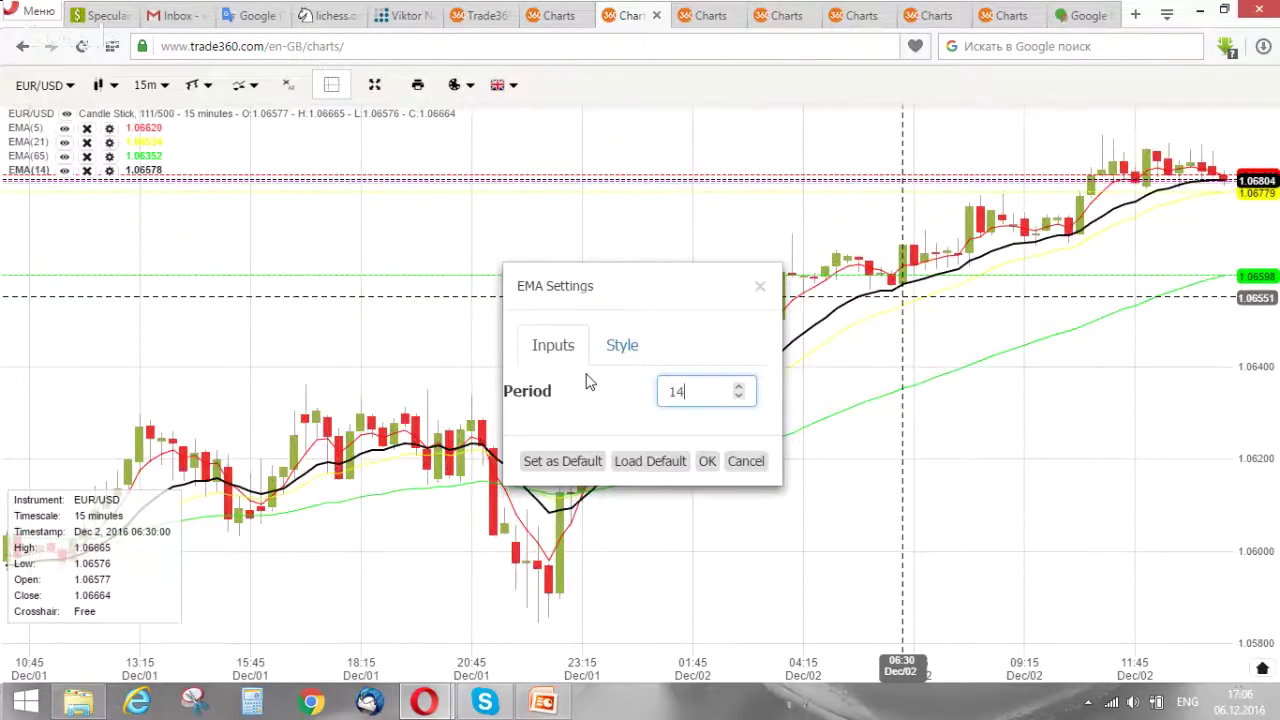
click(622, 345)
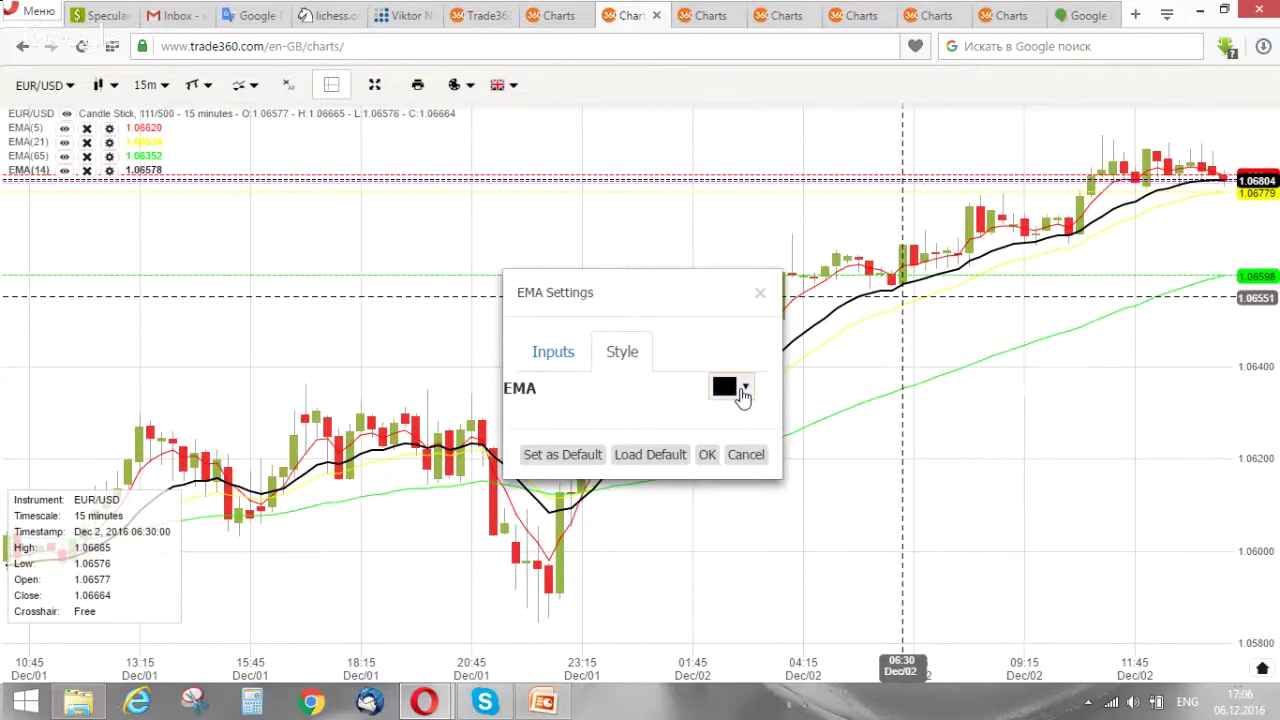
click(743, 390)
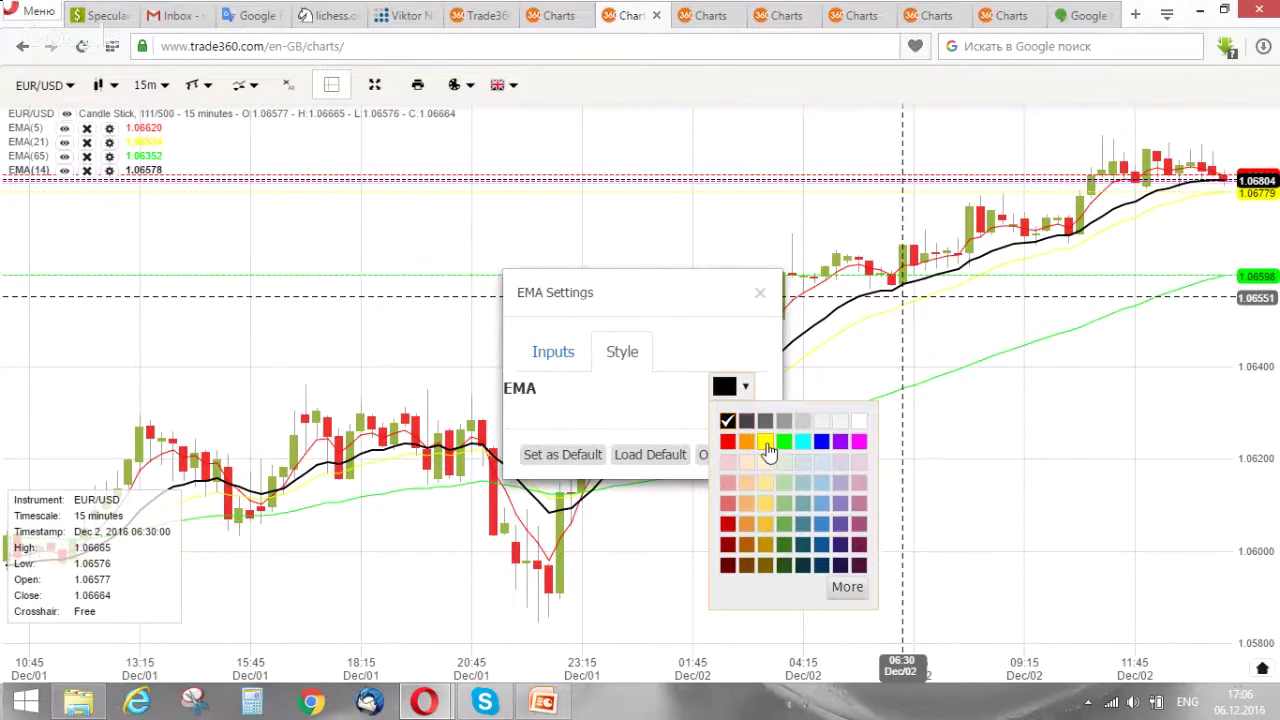
click(766, 446)
click(707, 455)
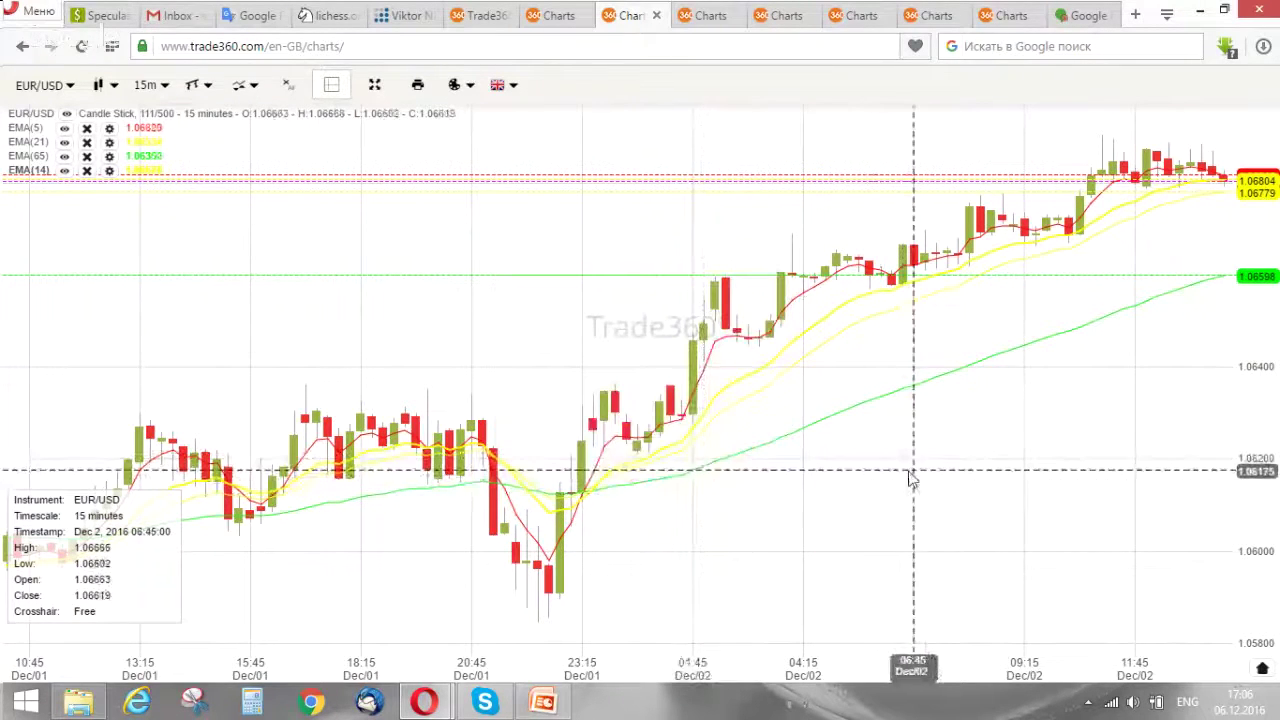
Change the 14-period Exponential MA's line colour to orange.
double_click(772, 366)
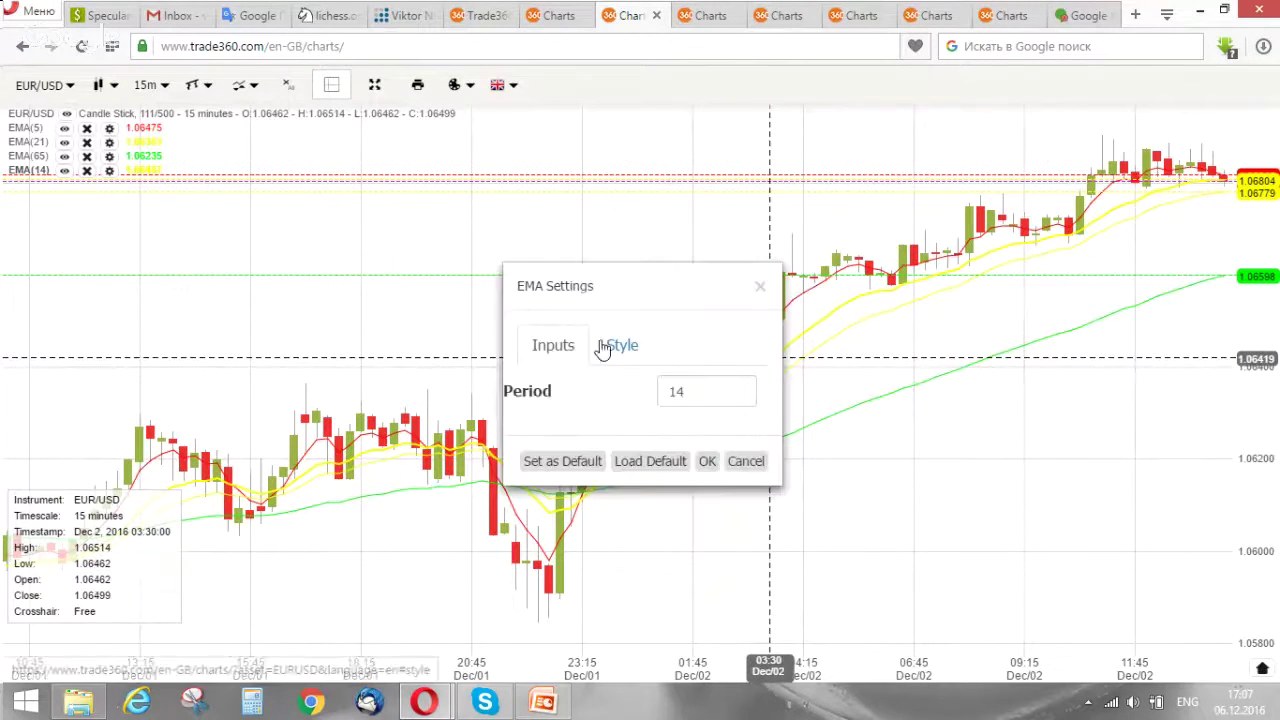
click(620, 348)
click(740, 396)
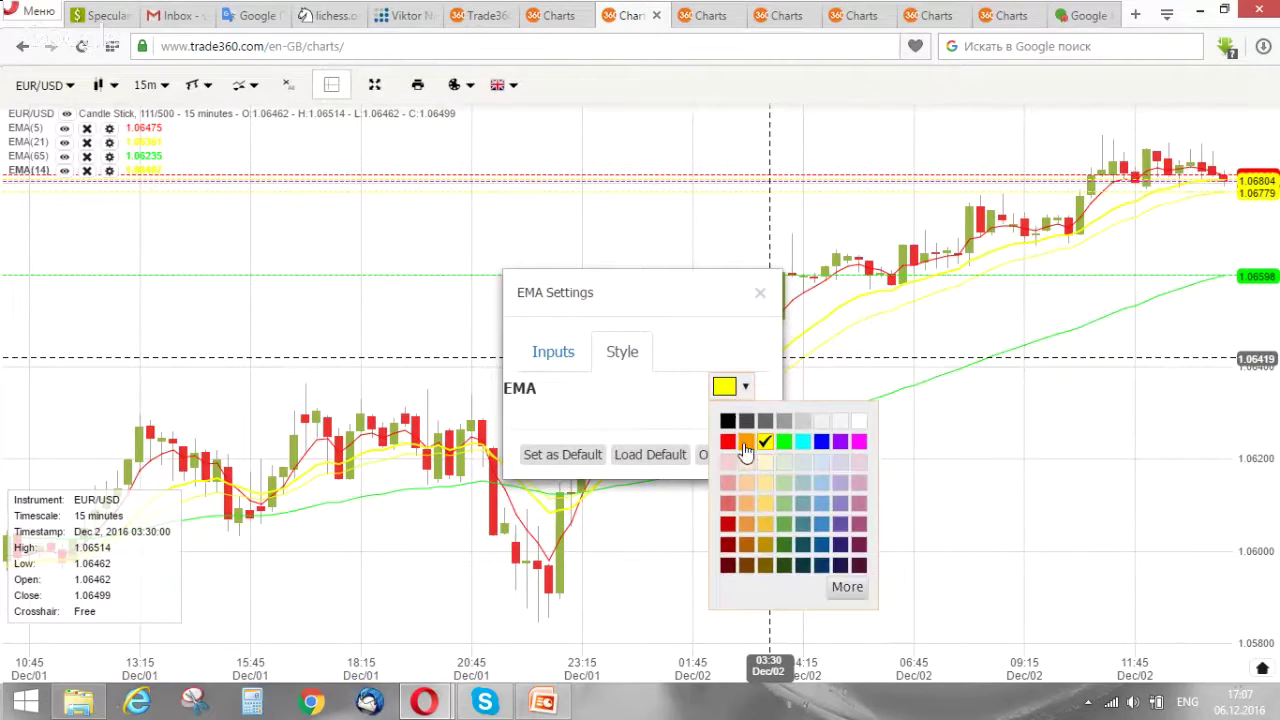
click(746, 442)
click(705, 455)
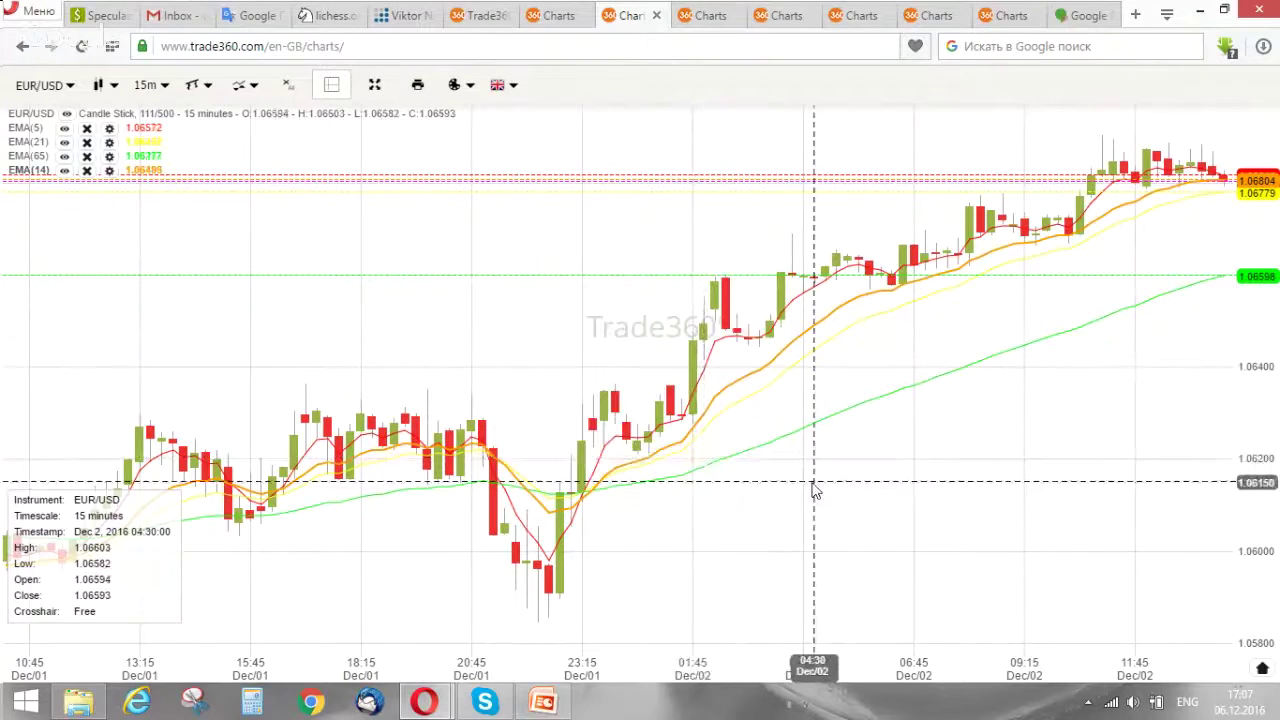
Add a fifth Exponential MA indicator to the 15-minute EUR/USD chart.
scroll(810, 489, down, 1)
scroll(810, 489, down, 1)
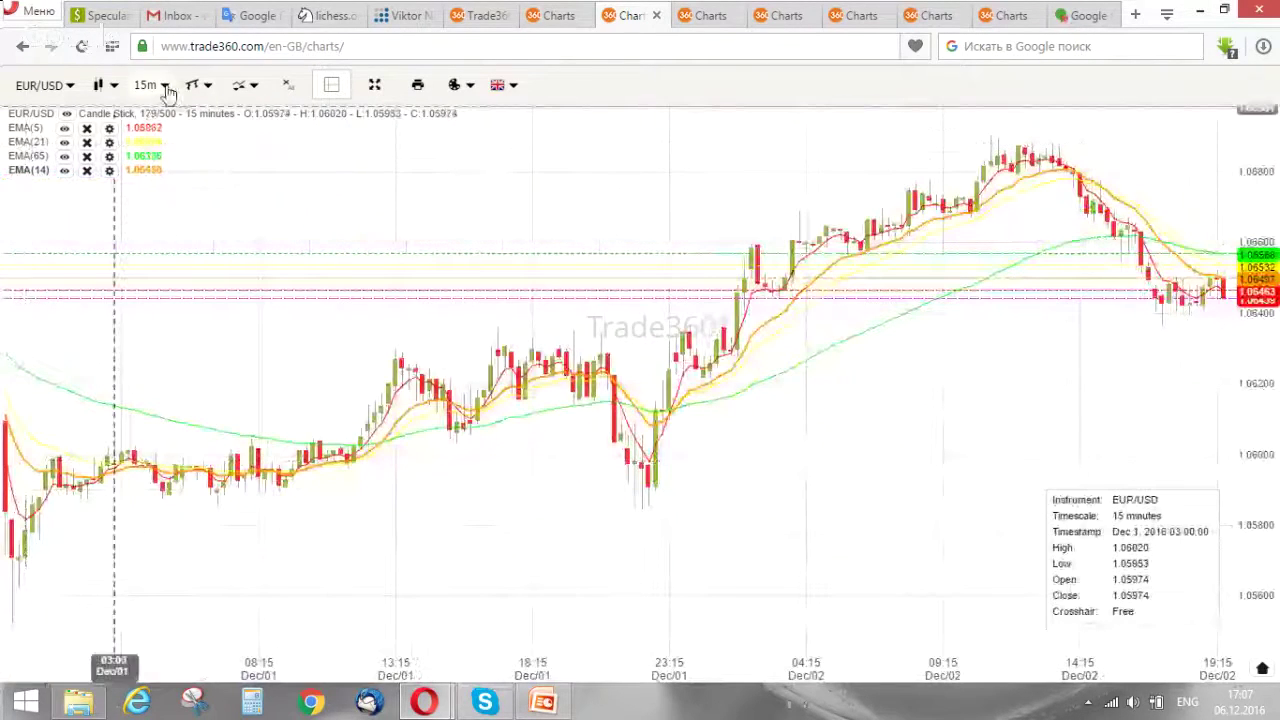
click(244, 86)
scroll(314, 515, down, 2)
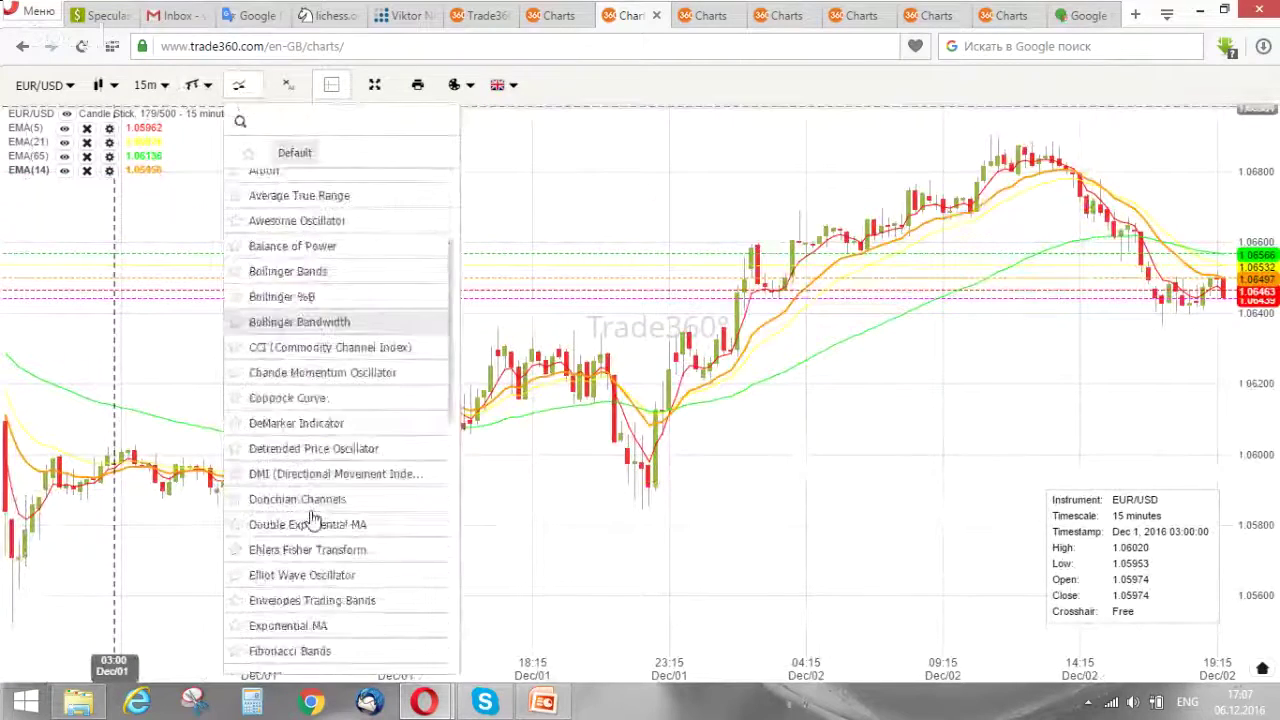
scroll(323, 443, down, 1)
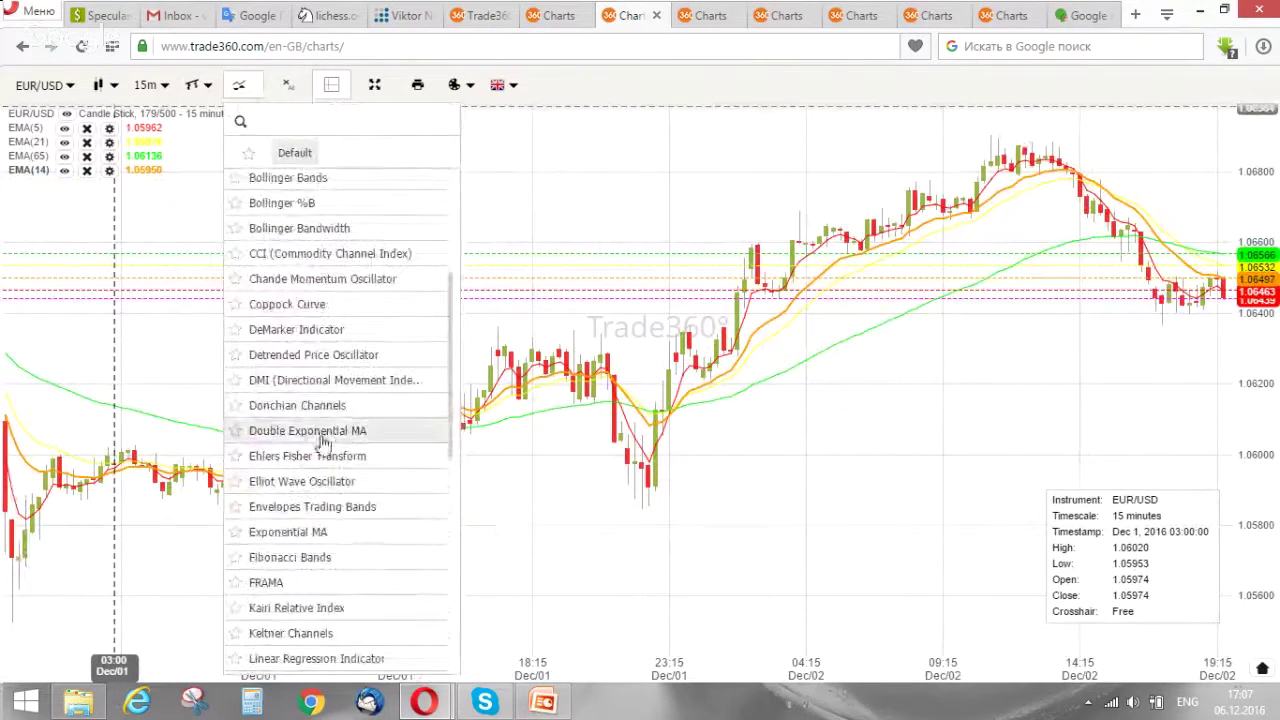
click(312, 532)
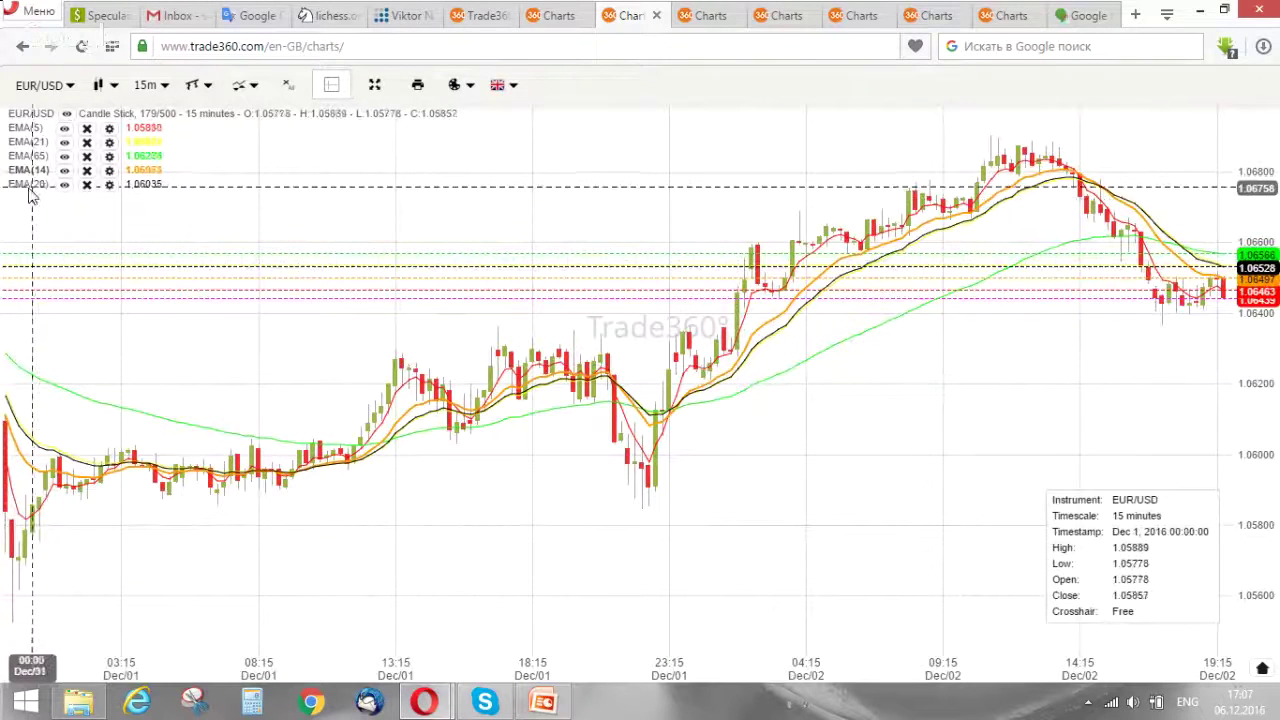
Set the new black Exponential MA's period to 120 and its line colour to blue.
click(109, 186)
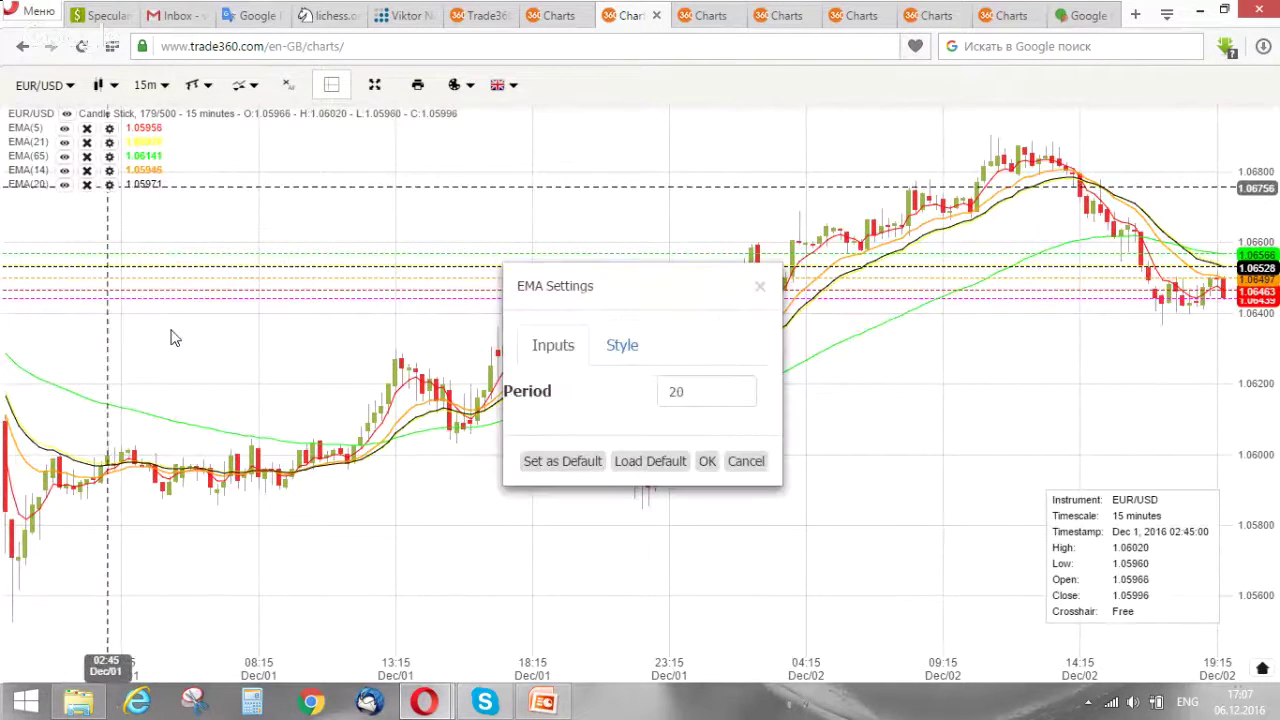
double_click(700, 393)
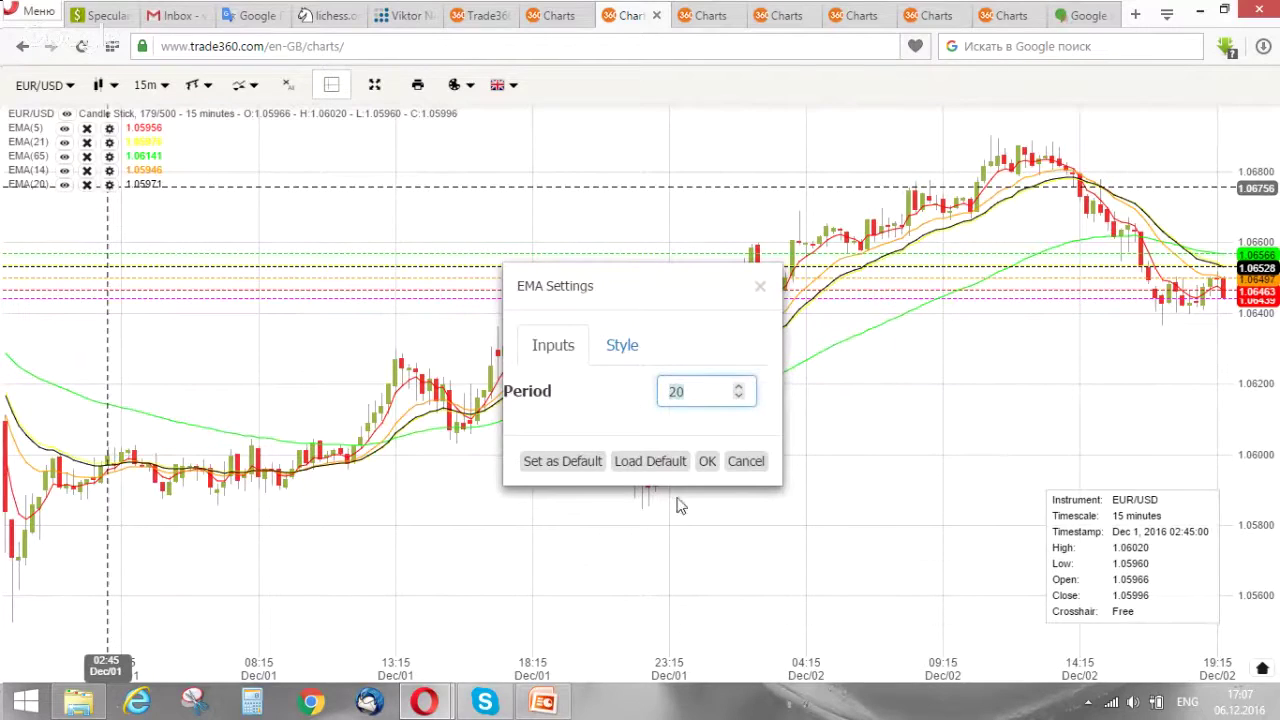
text(120)
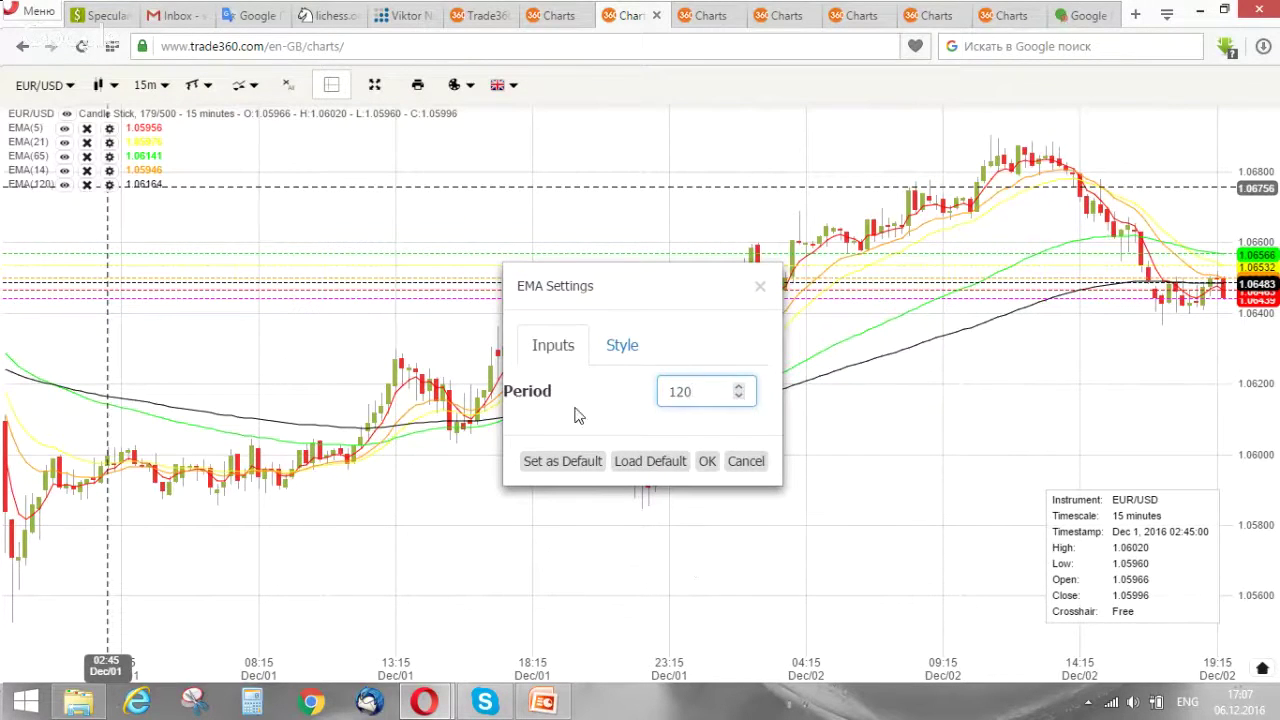
click(619, 346)
click(750, 388)
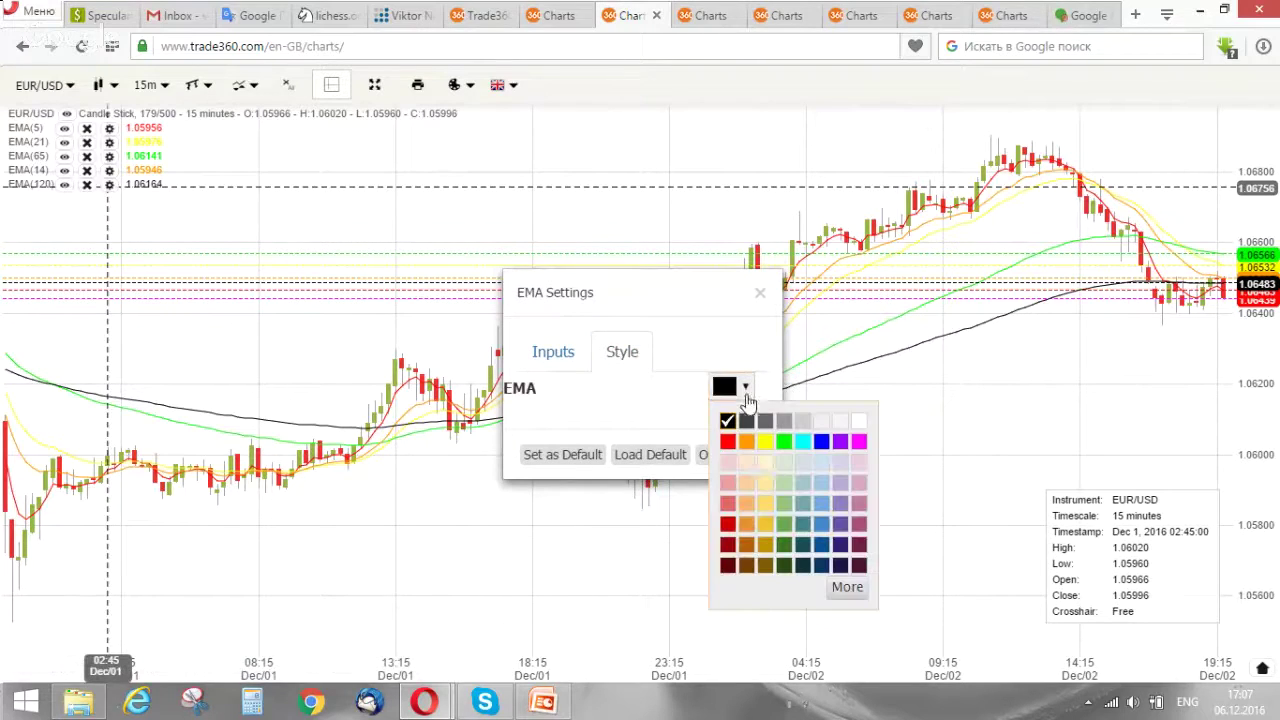
click(823, 445)
click(705, 455)
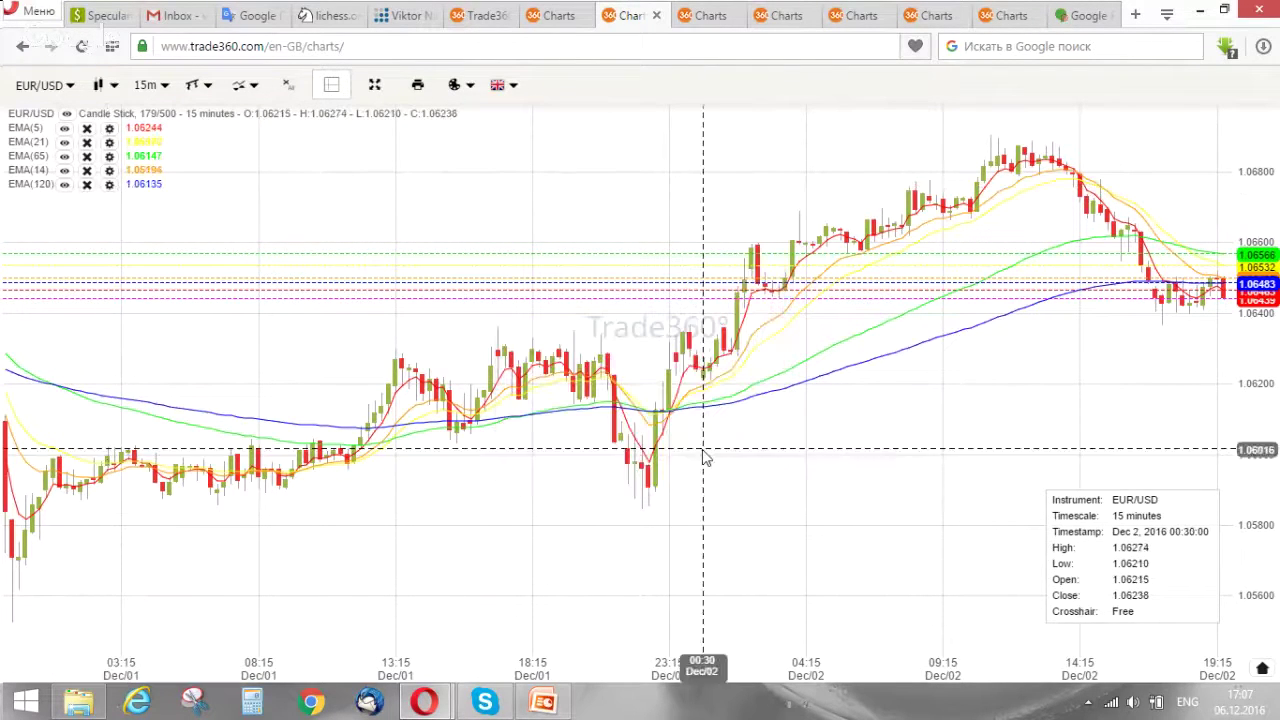
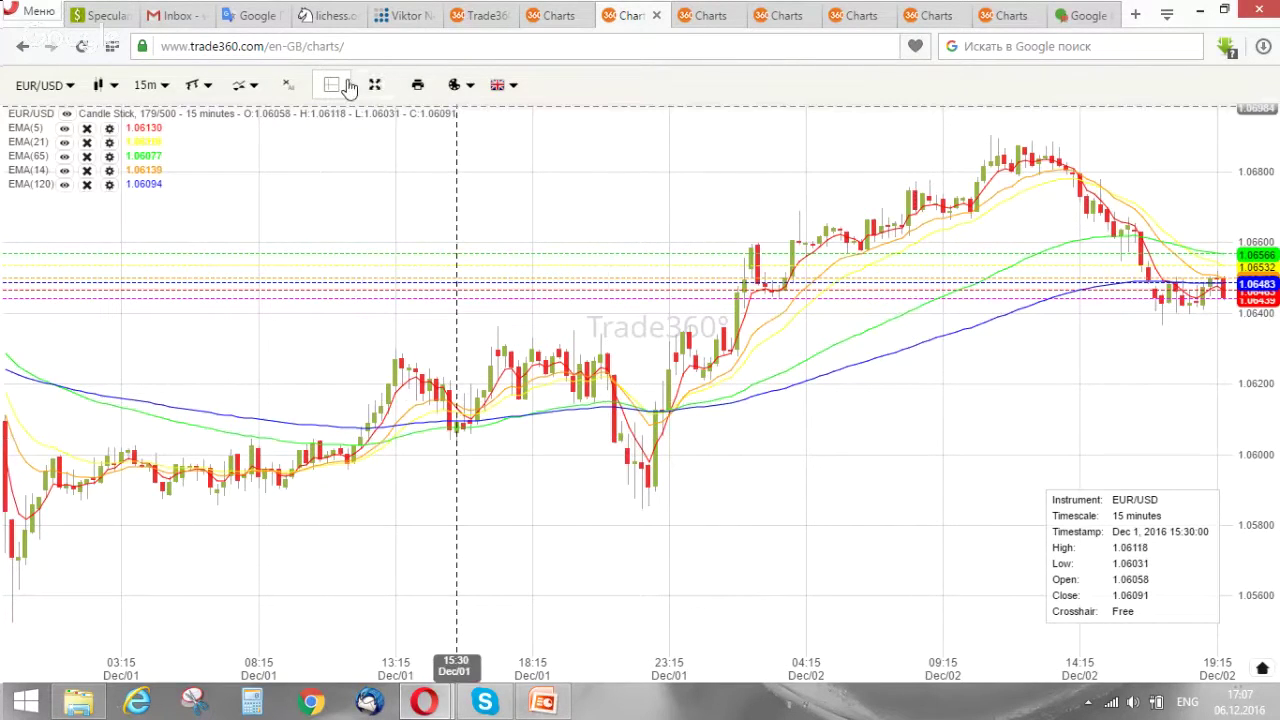
Add the Stochastic Full indicator to the EUR/USD chart.
click(241, 85)
scroll(346, 409, down, 8)
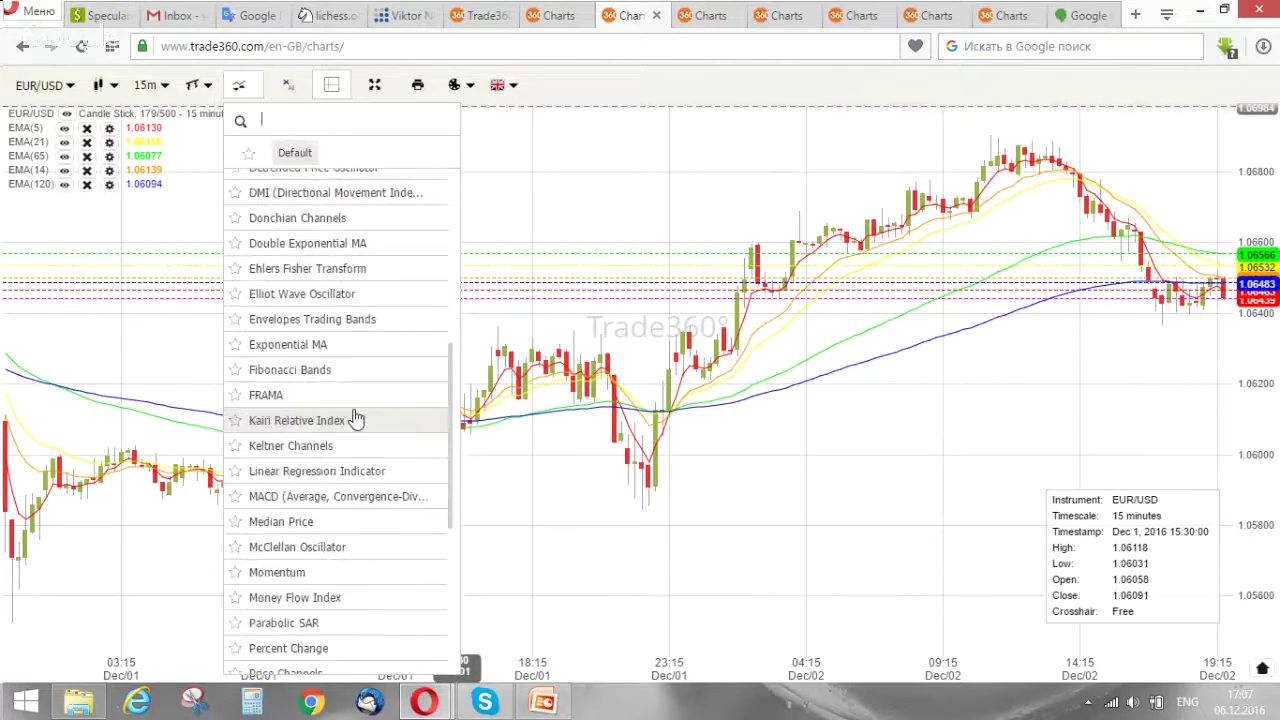
scroll(357, 436, down, 2)
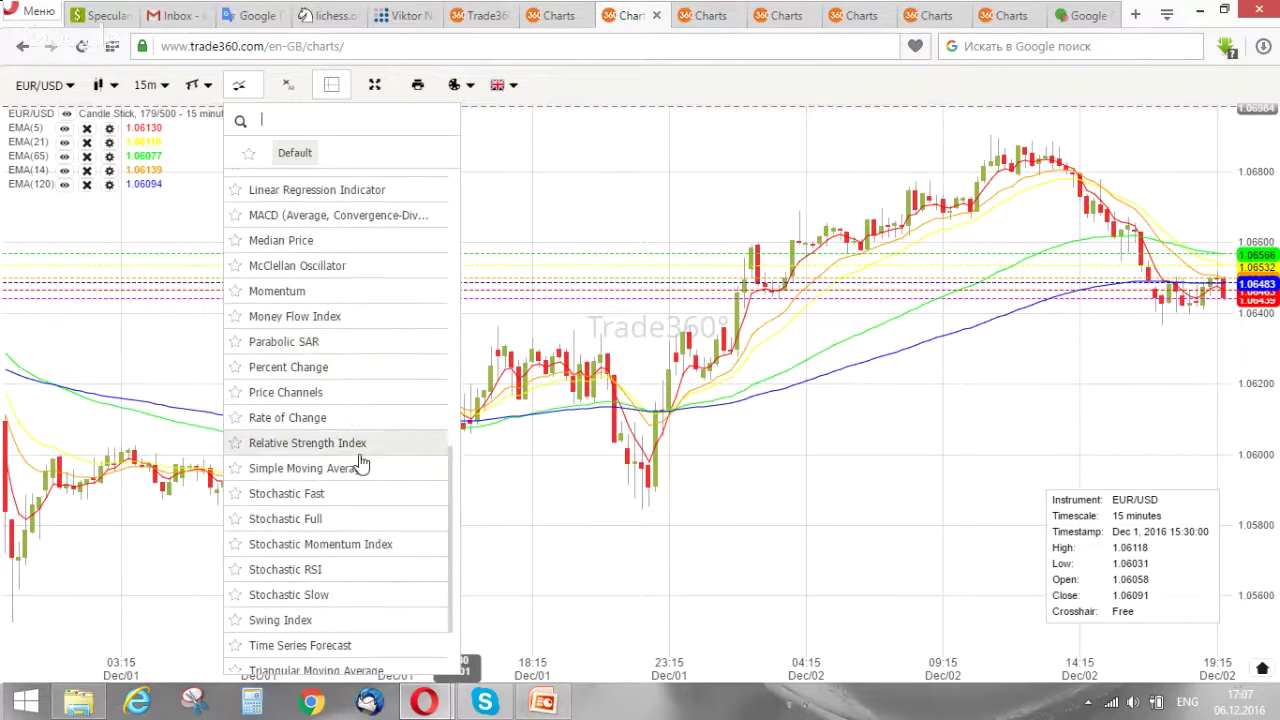
click(349, 527)
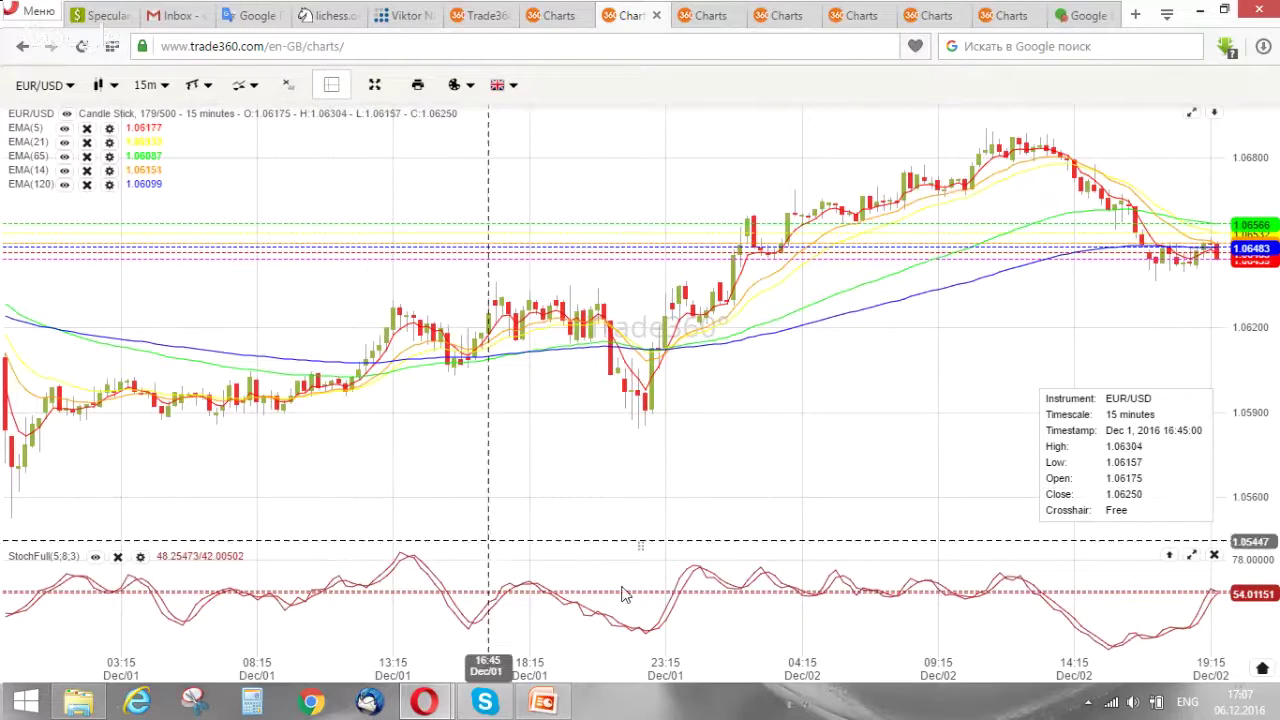
Set the Stochastic Full indicator's fast period to 3.
click(141, 557)
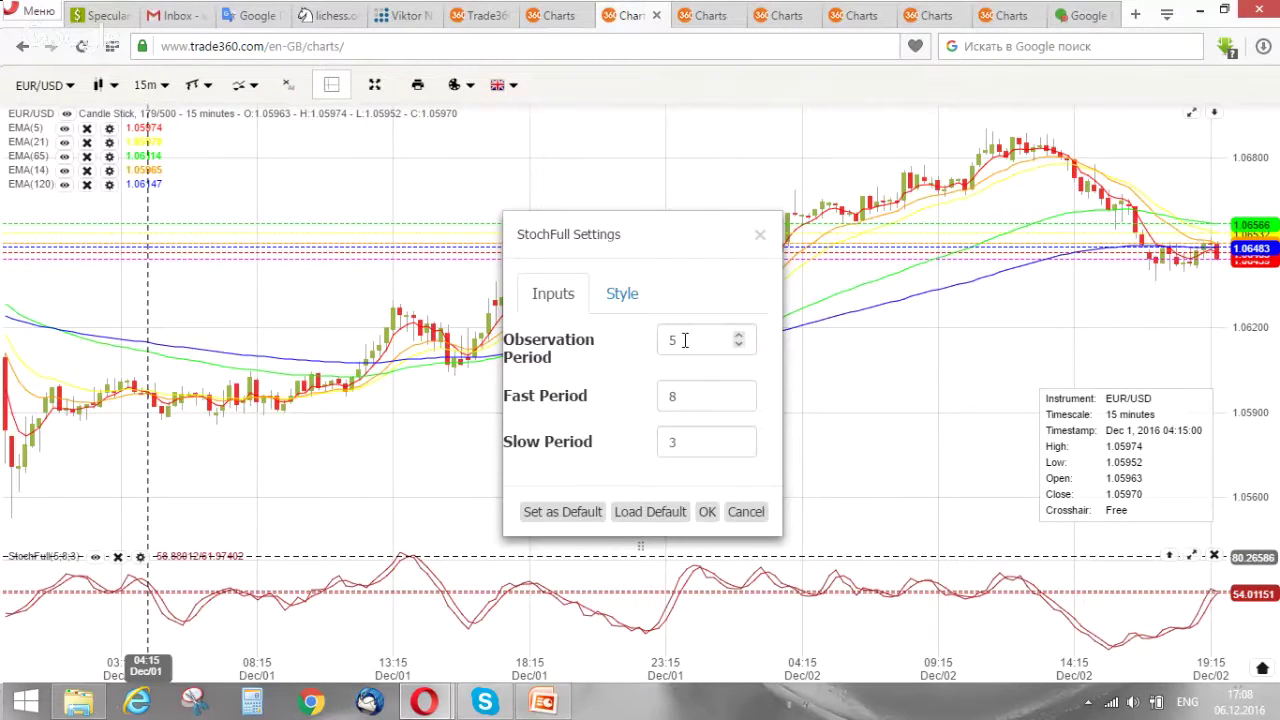
double_click(688, 398)
text(3)
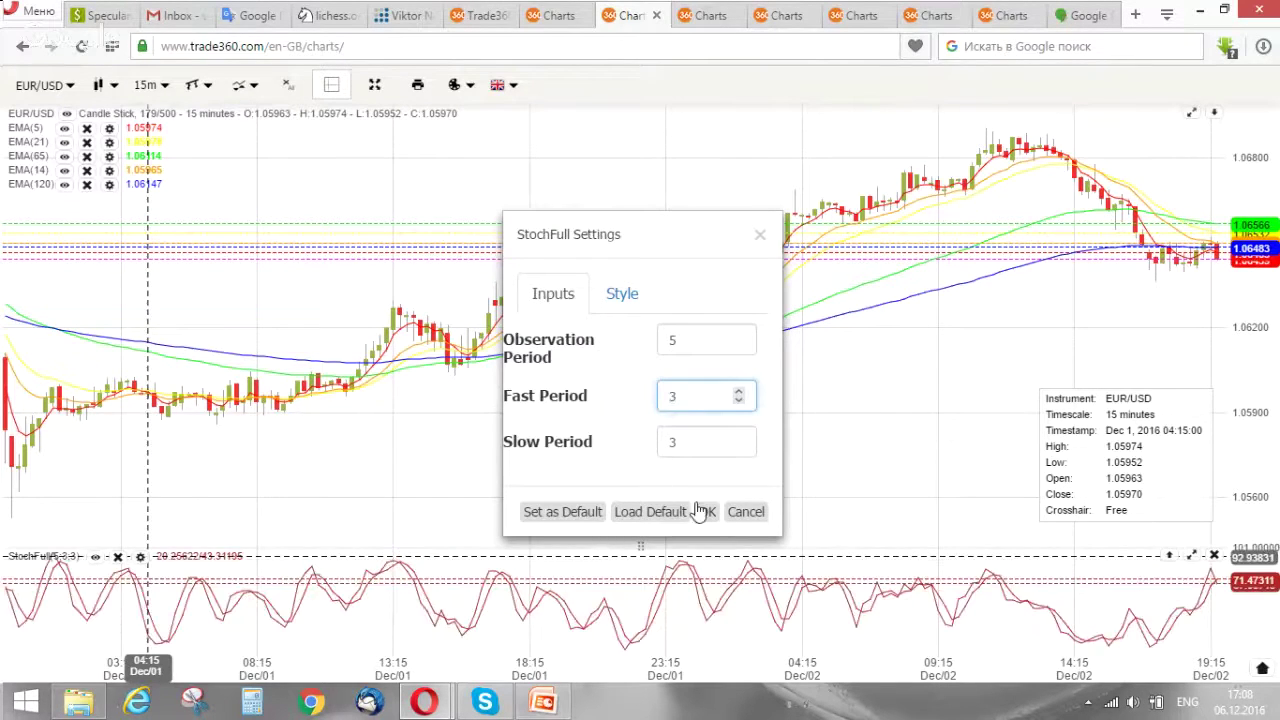
click(707, 511)
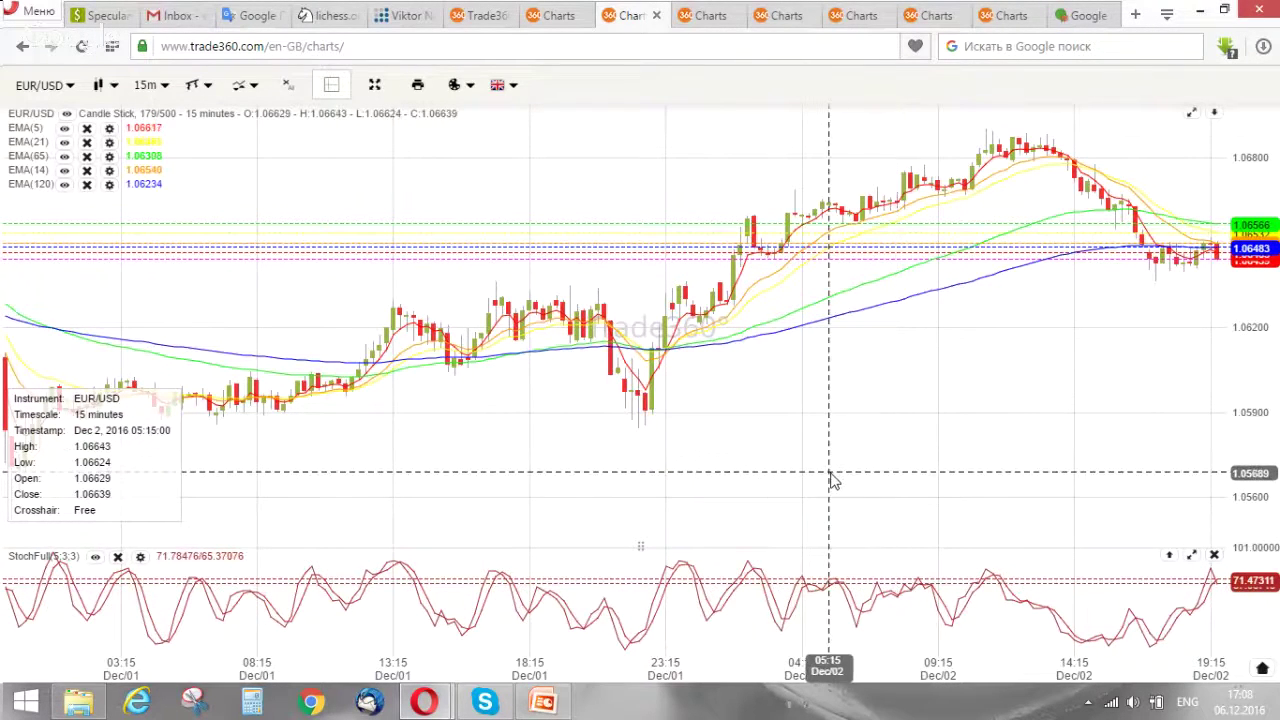
Switch to PowerPoint, present the "5 rules of Trading System Rainbow" slide full screen, and end the show.
mouse_move(540, 705)
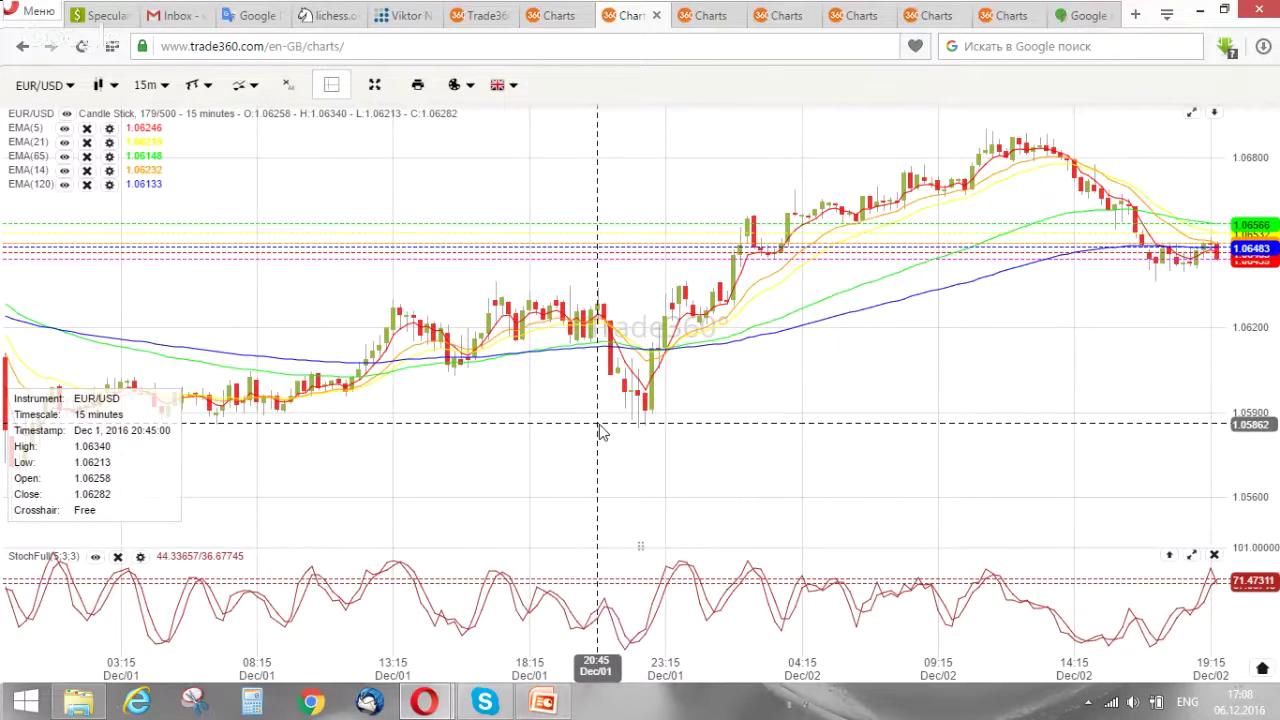
click(542, 702)
click(150, 512)
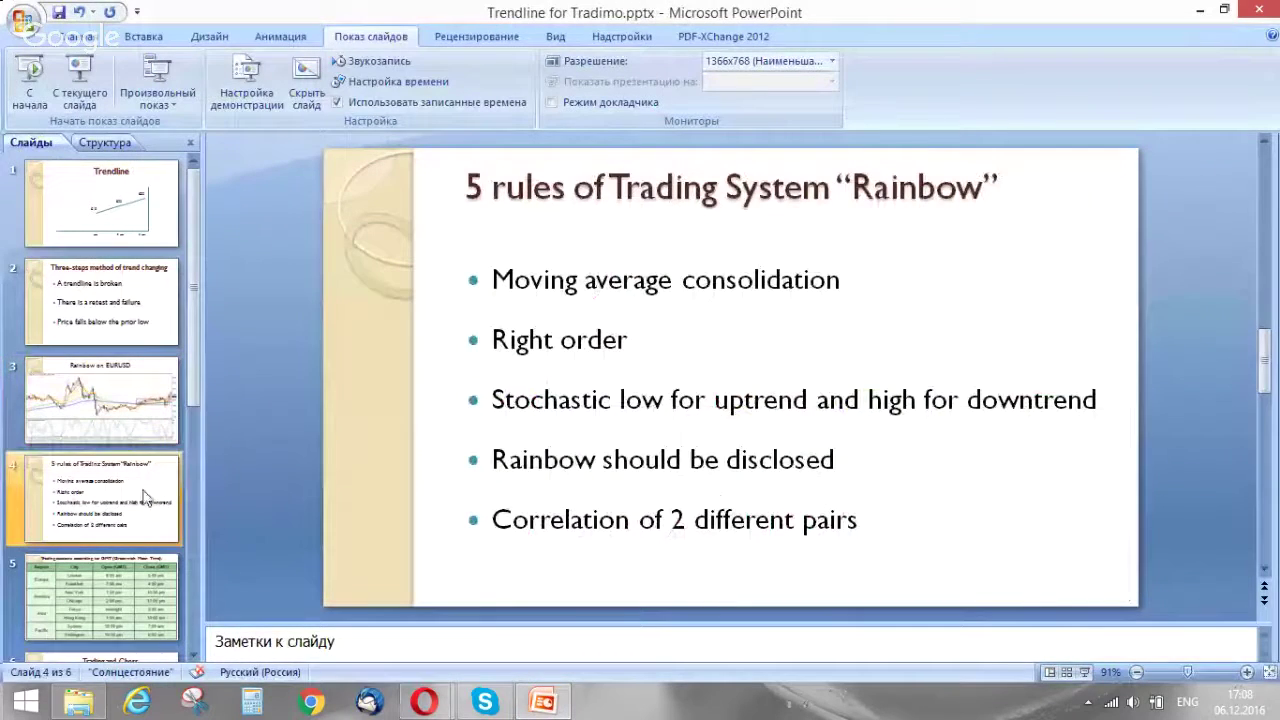
click(82, 82)
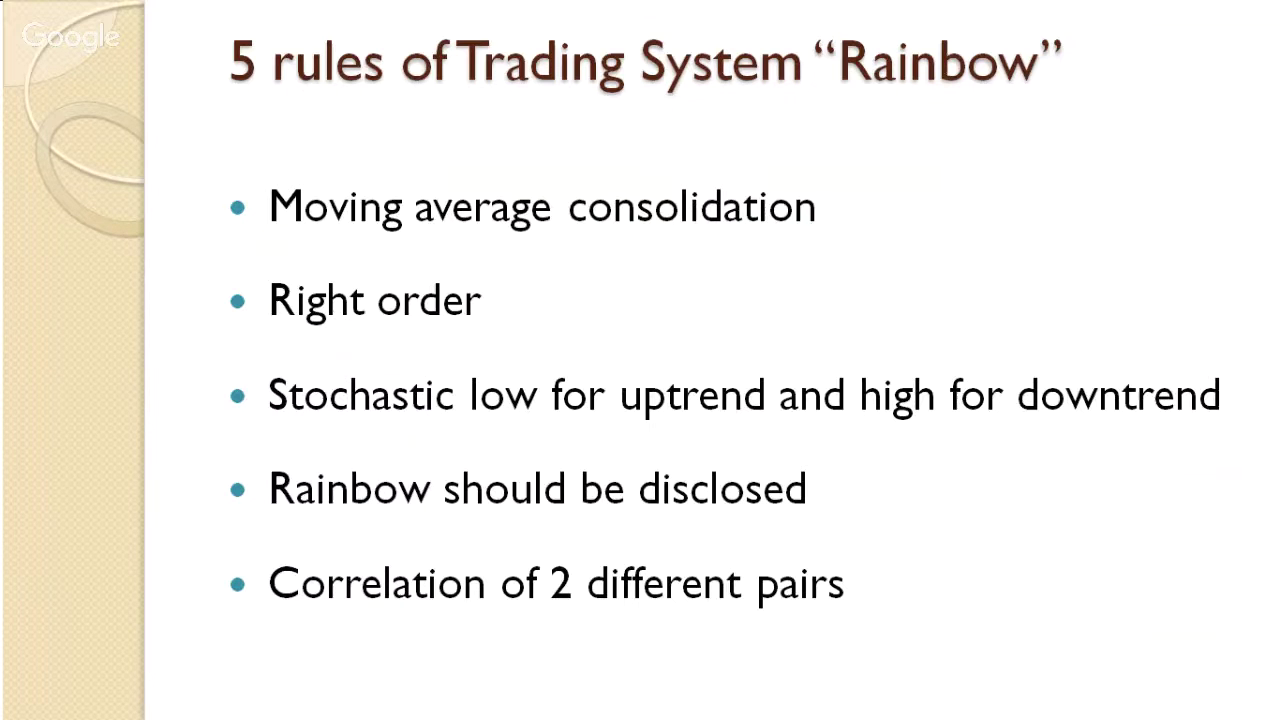
key(Escape)
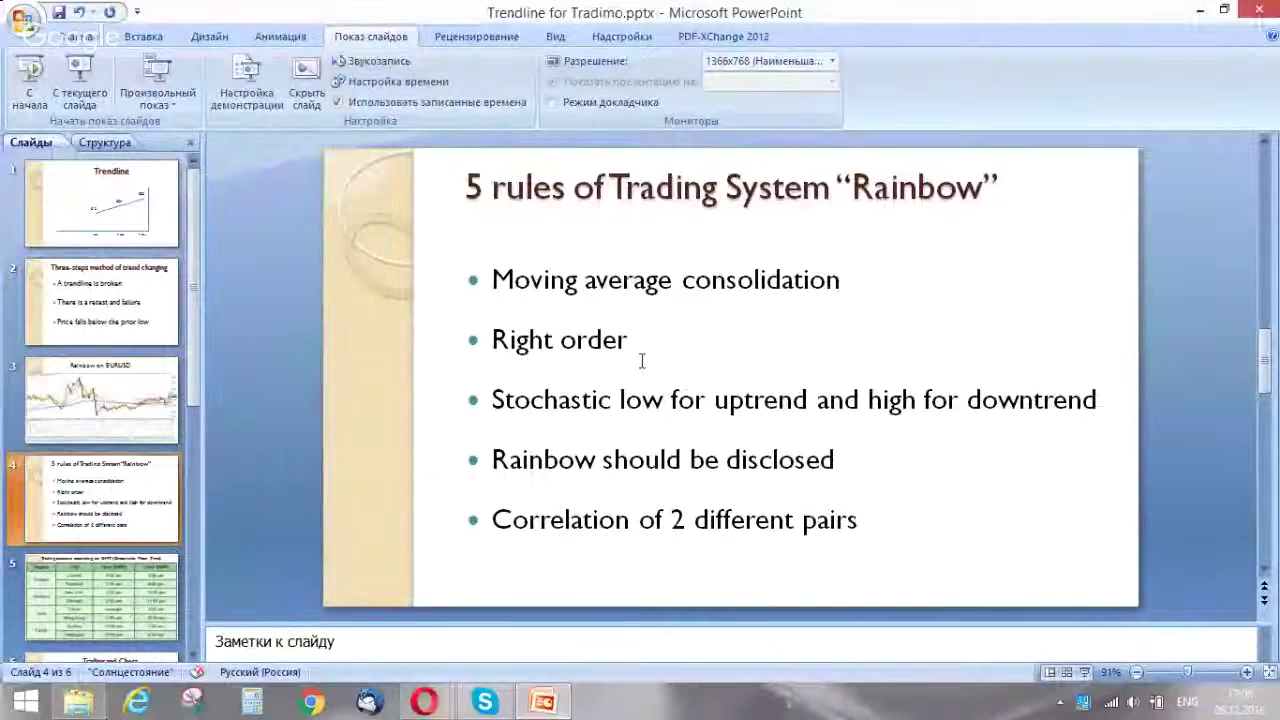
Back on the EUR/USD chart in Opera, draw a rectangle over the moving-average consolidation from about 11:00 to 23:30 on Dec 1.
mouse_move(425, 700)
click(393, 621)
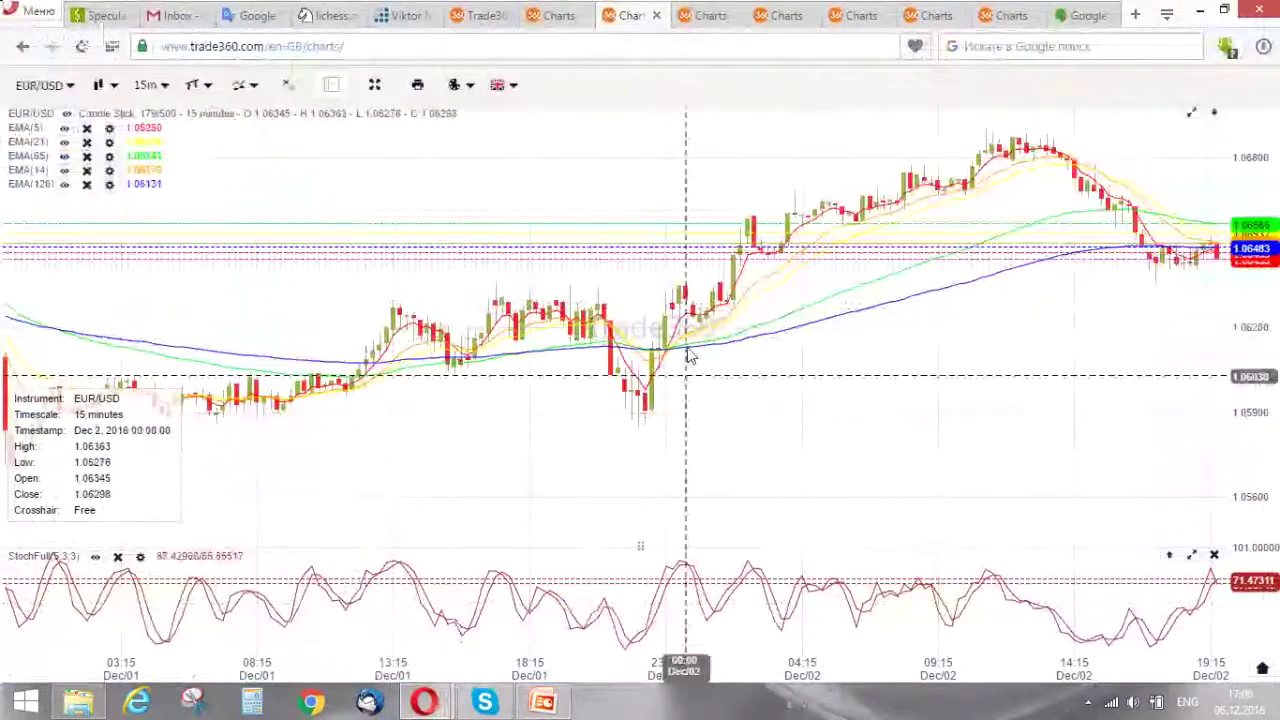
click(236, 86)
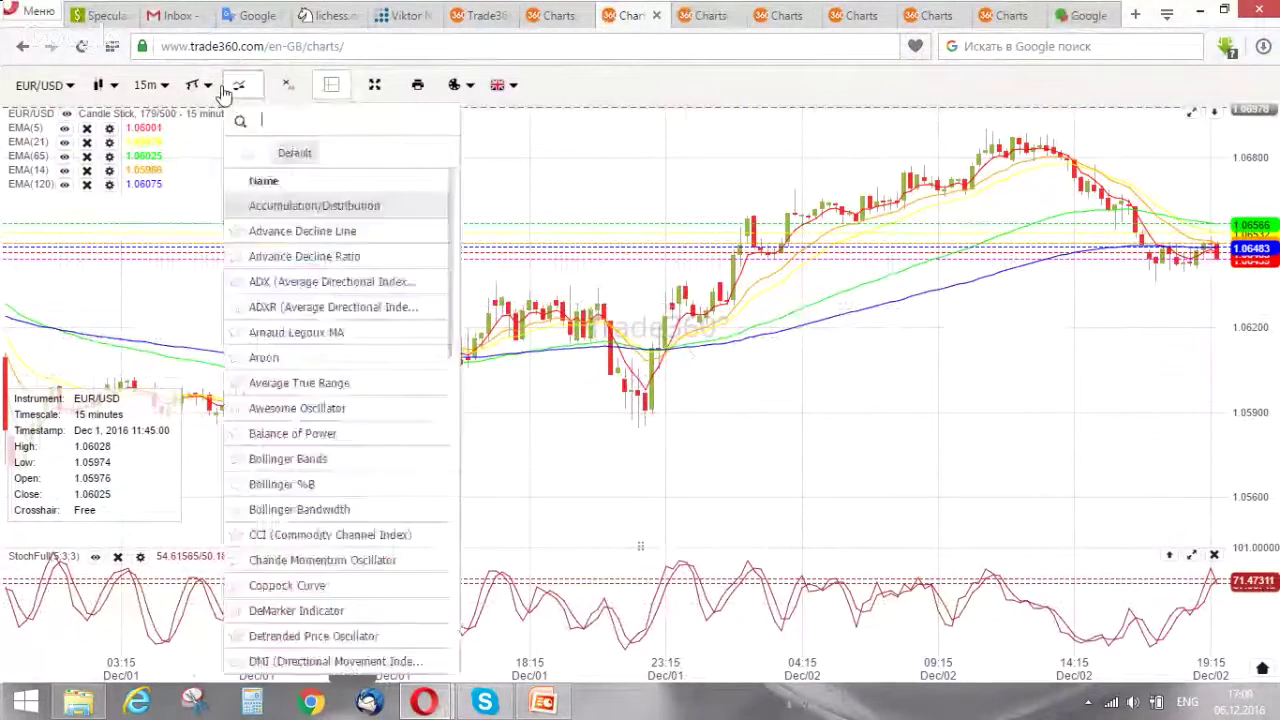
click(200, 86)
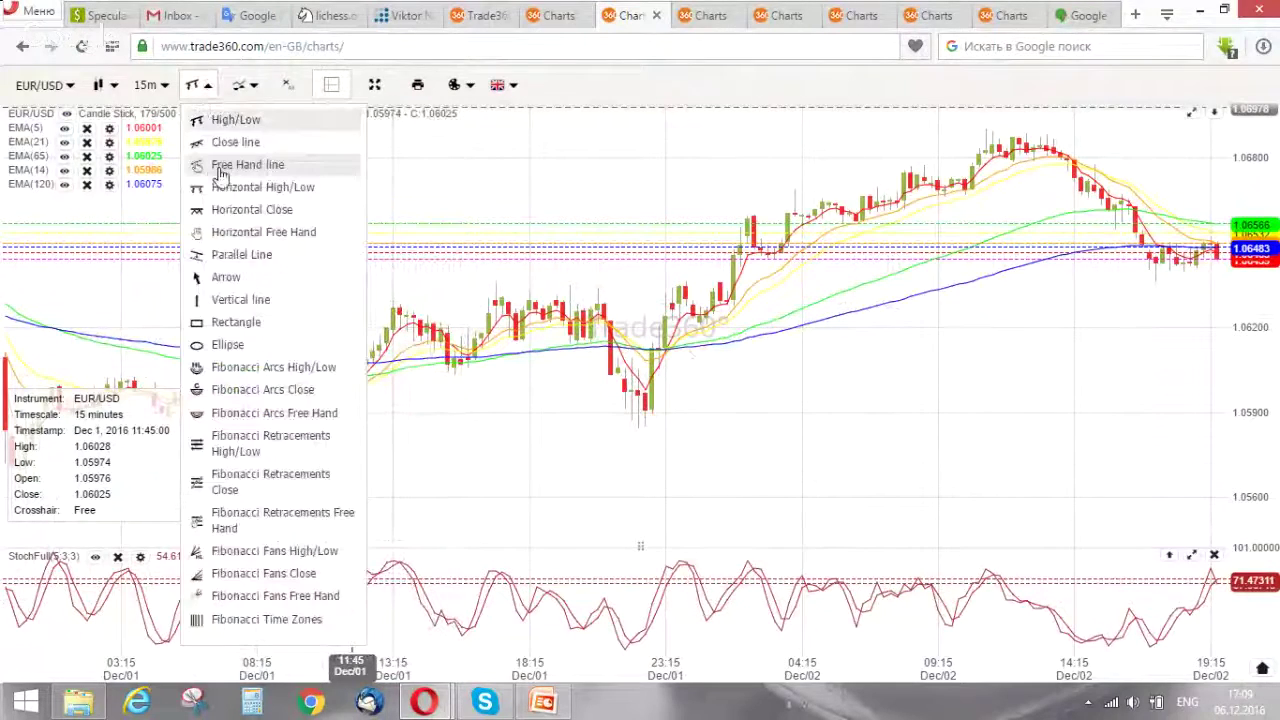
click(230, 324)
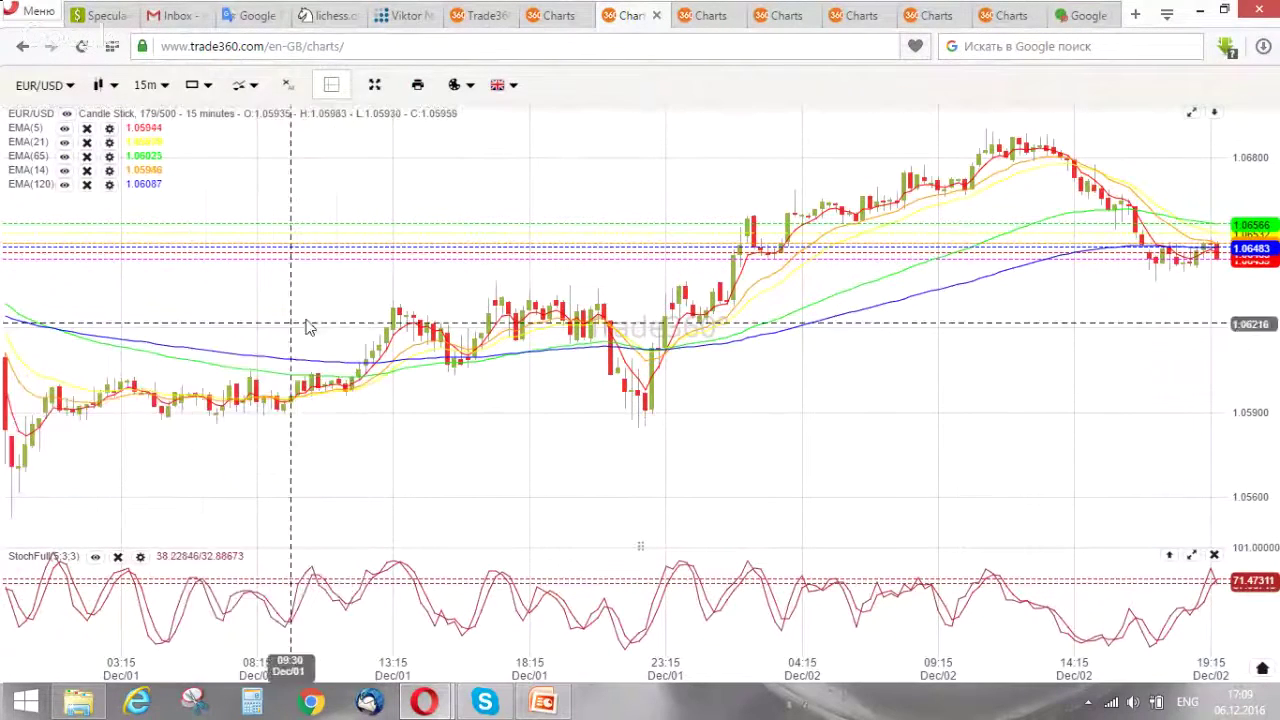
drag(333, 262, 672, 438)
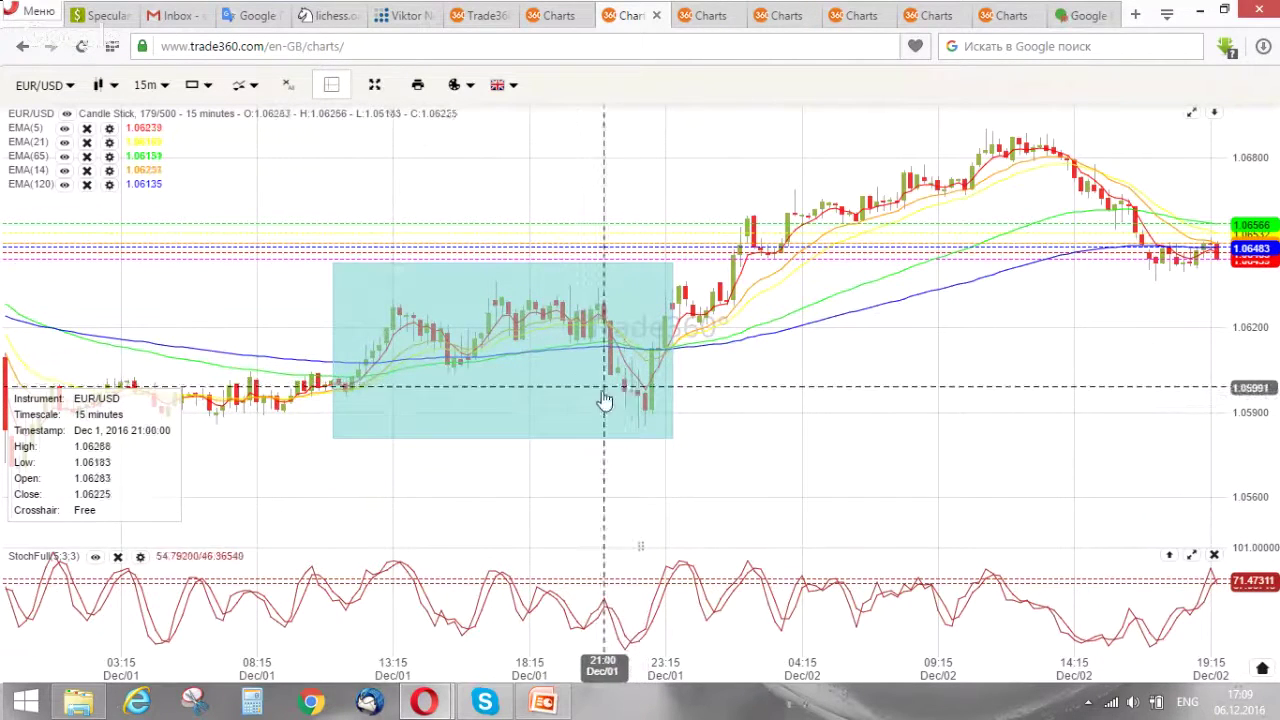
Return to PowerPoint, review the five Rainbow rules in a full-screen slide show, and exit it.
click(547, 705)
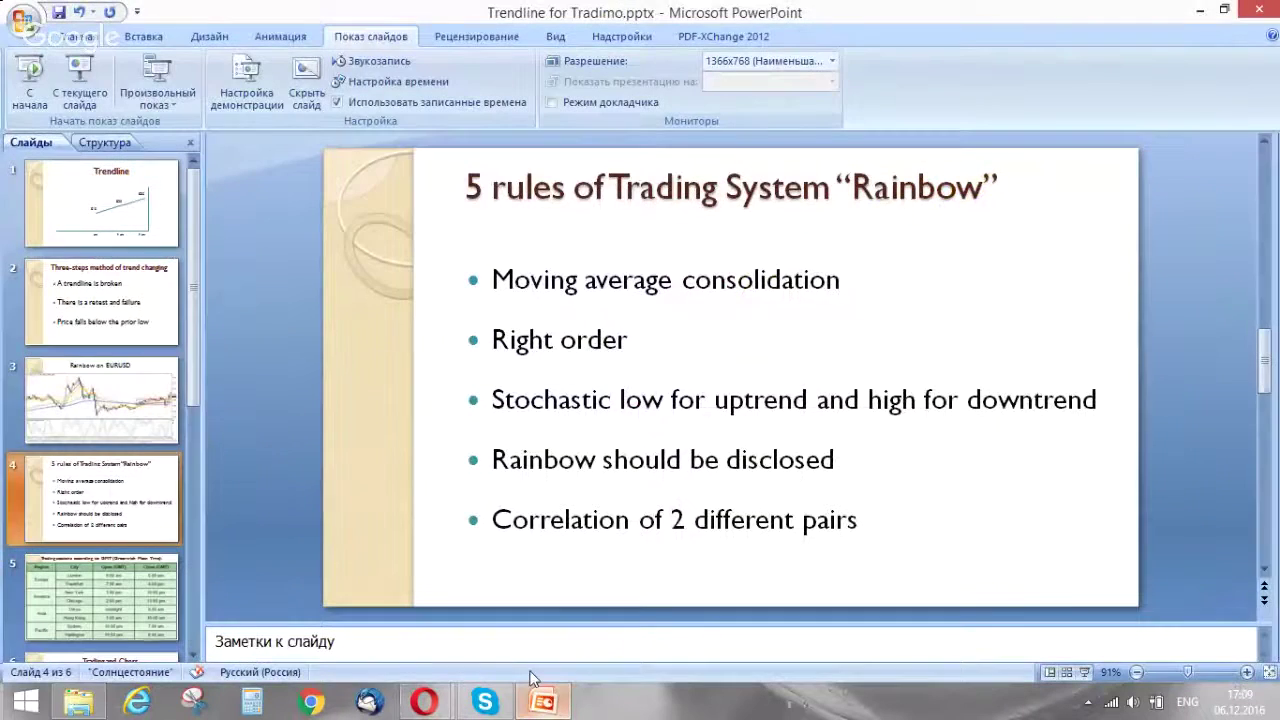
click(80, 80)
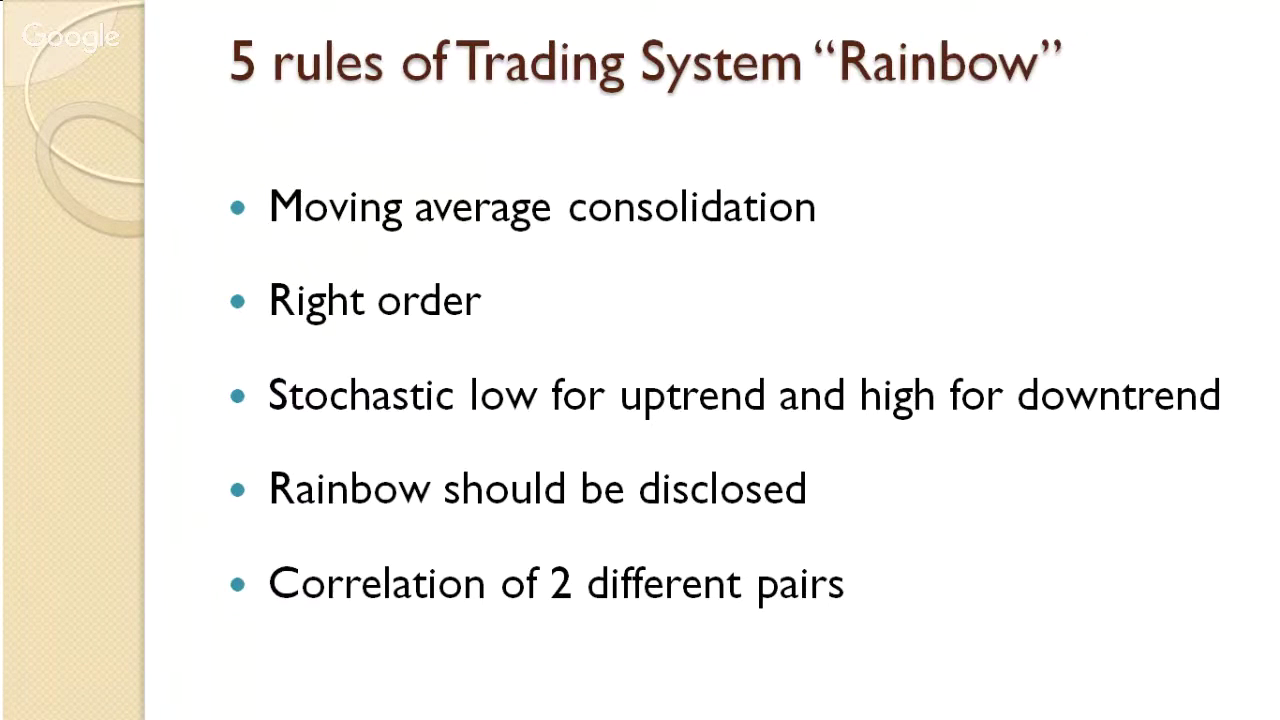
key(Escape)
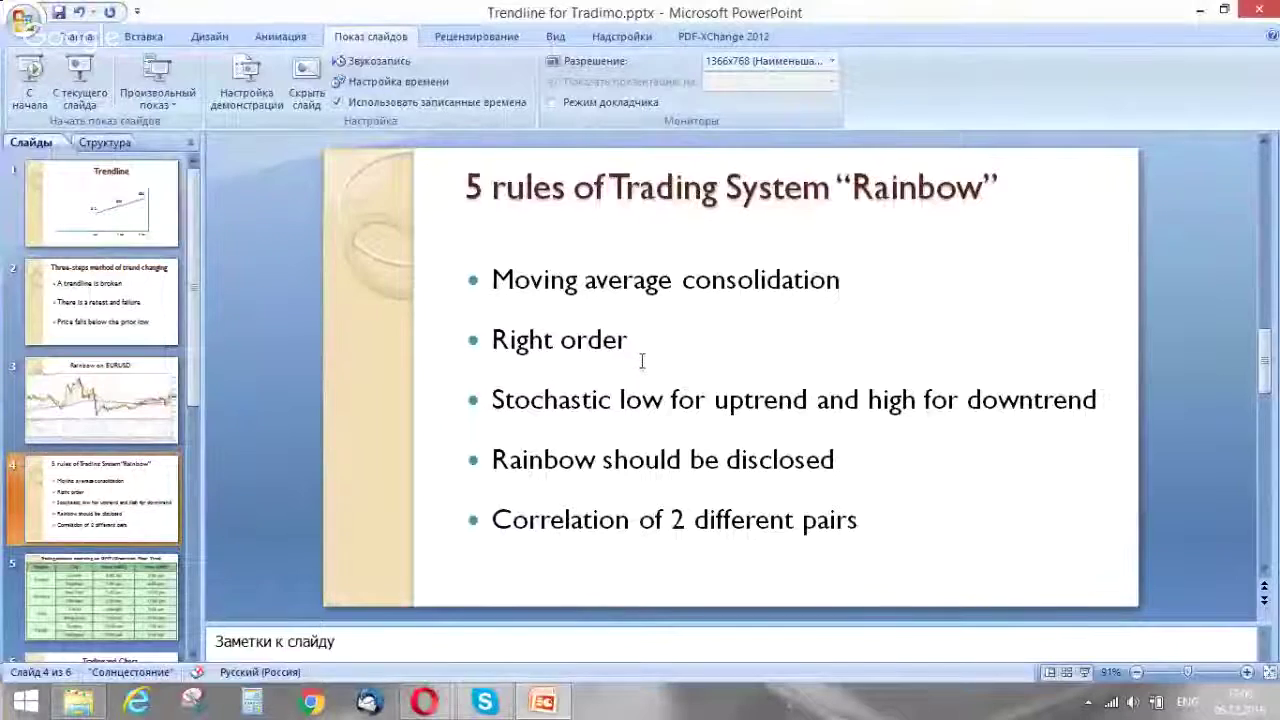
Switch back to the EUR/USD chart in Opera and examine the order of the moving averages around the highlighted consolidation.
mouse_move(425, 702)
click(370, 605)
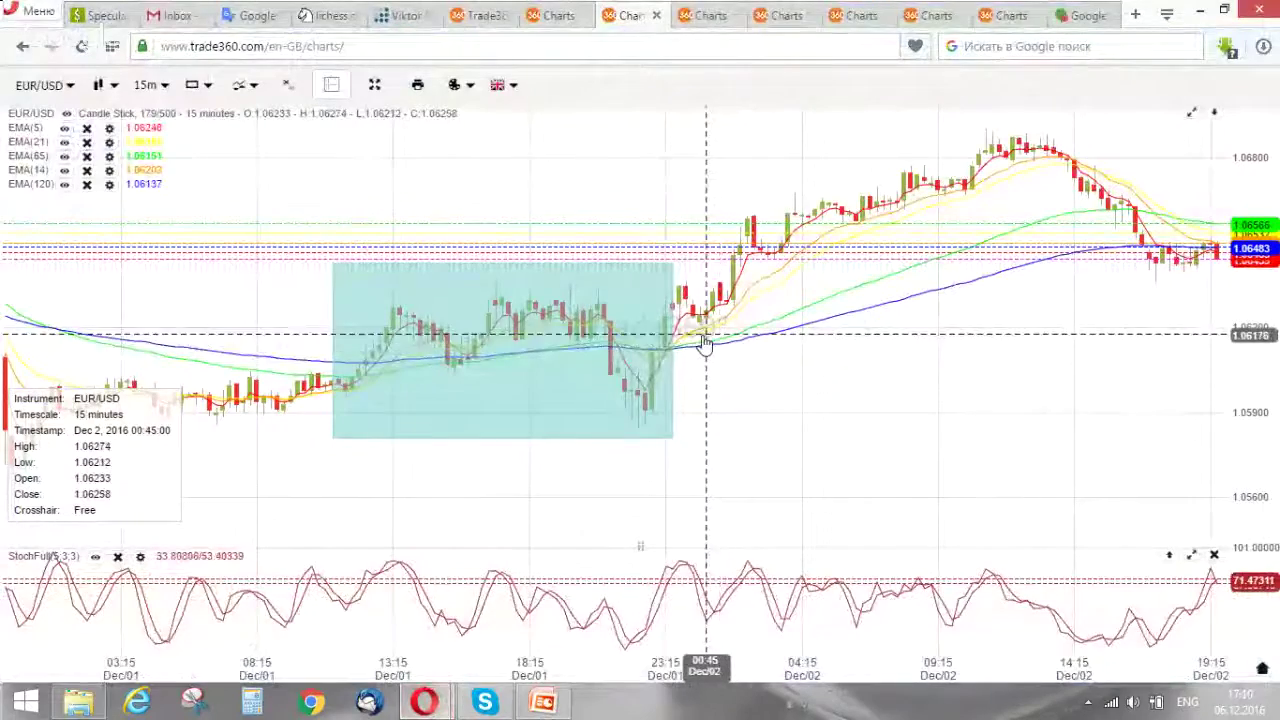
scroll(676, 345, up, 1)
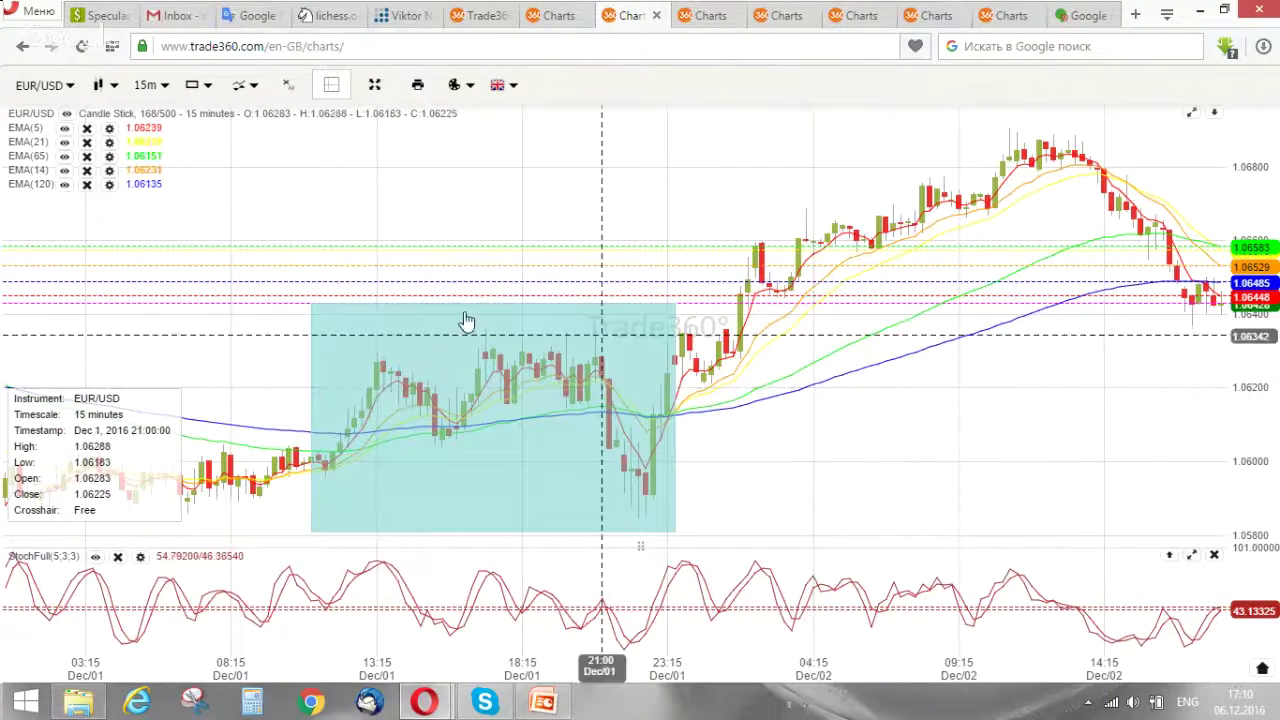
Switch to PowerPoint and show the "5 rules of Trading System Rainbow" slide full screen again.
click(548, 703)
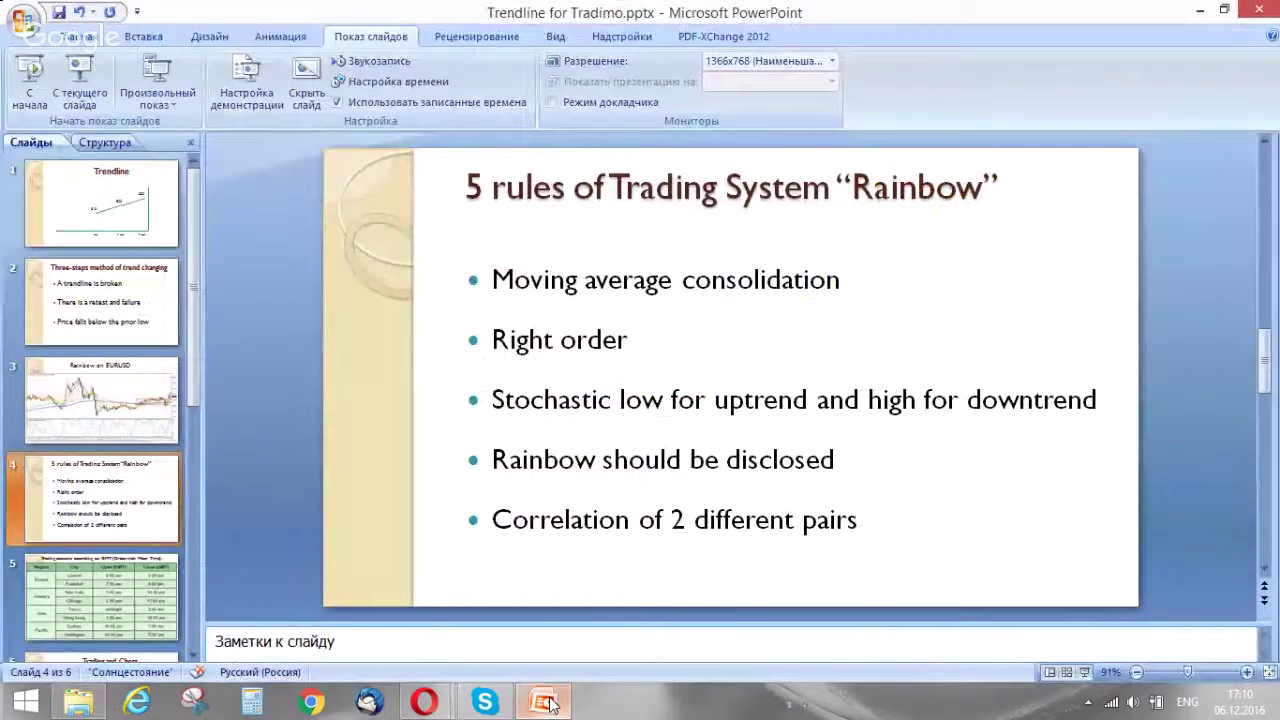
click(80, 75)
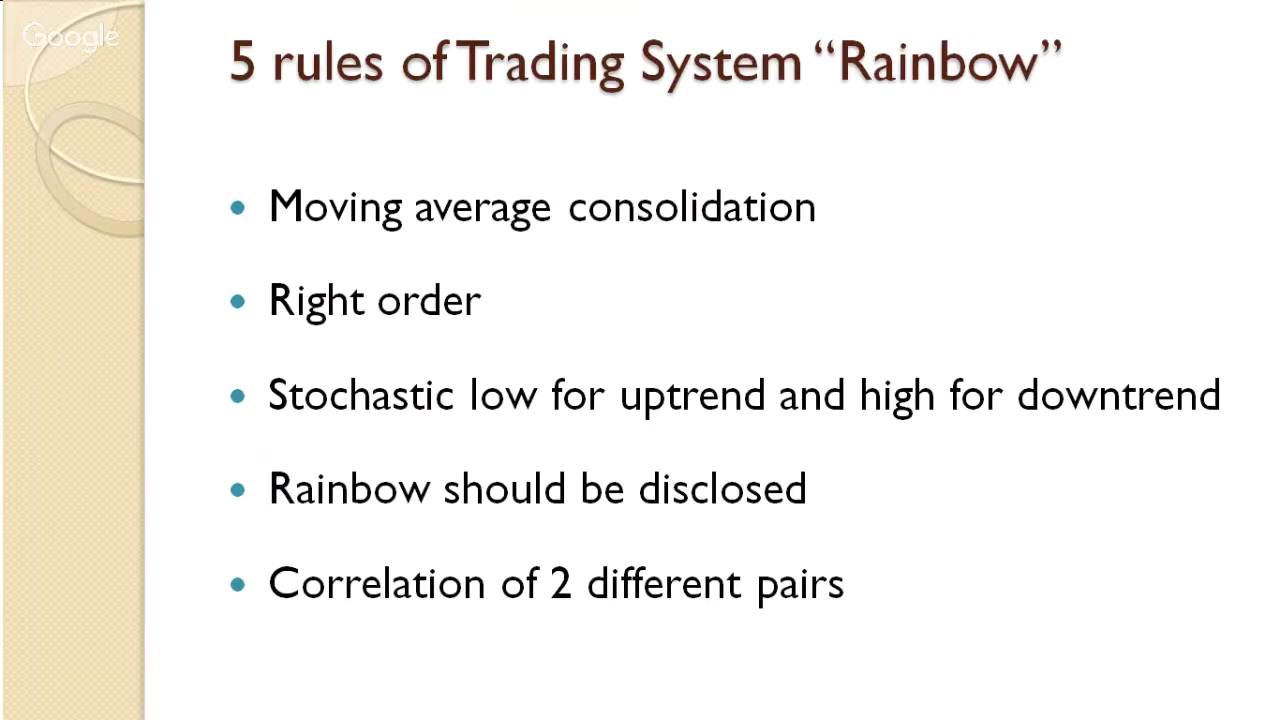
Exit the slide show and examine the Stochastic beneath the highlighted consolidation on the EUR/USD chart in Opera.
key(Escape)
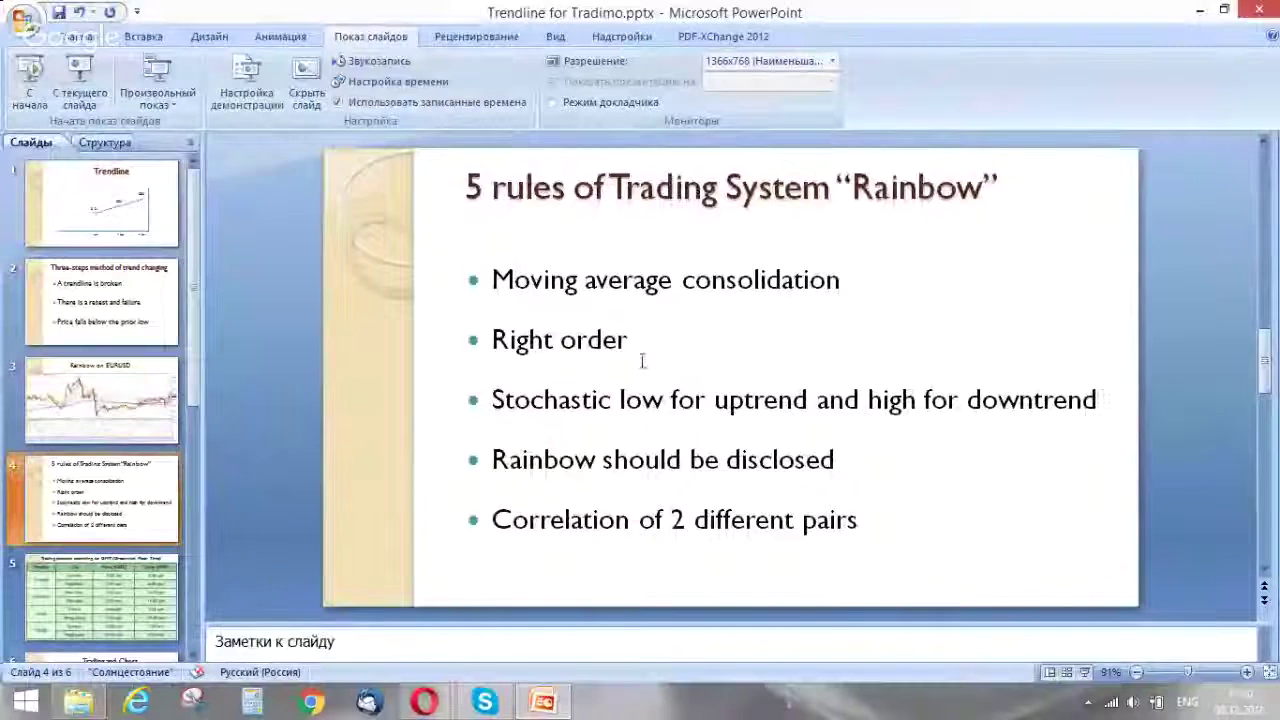
mouse_move(424, 700)
click(366, 597)
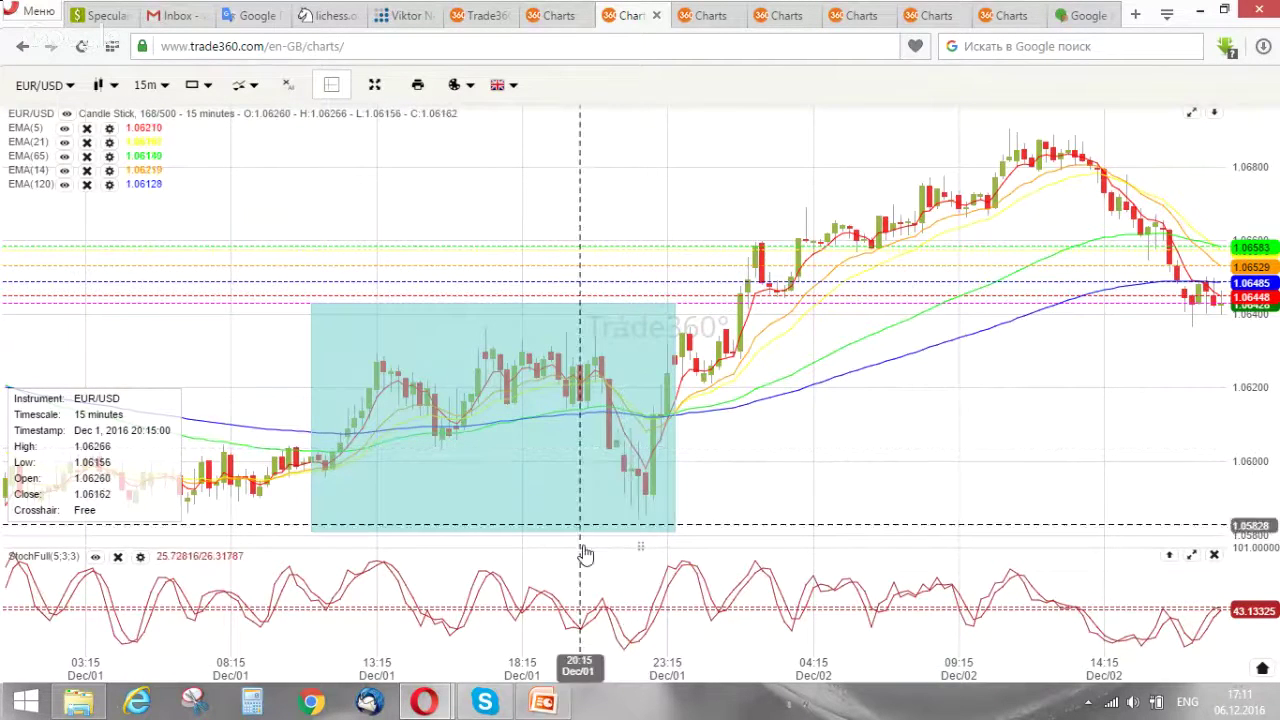
Switch to PowerPoint, review the five Rainbow rules and the GMT trading sessions slide full screen, and exit the show.
mouse_move(548, 704)
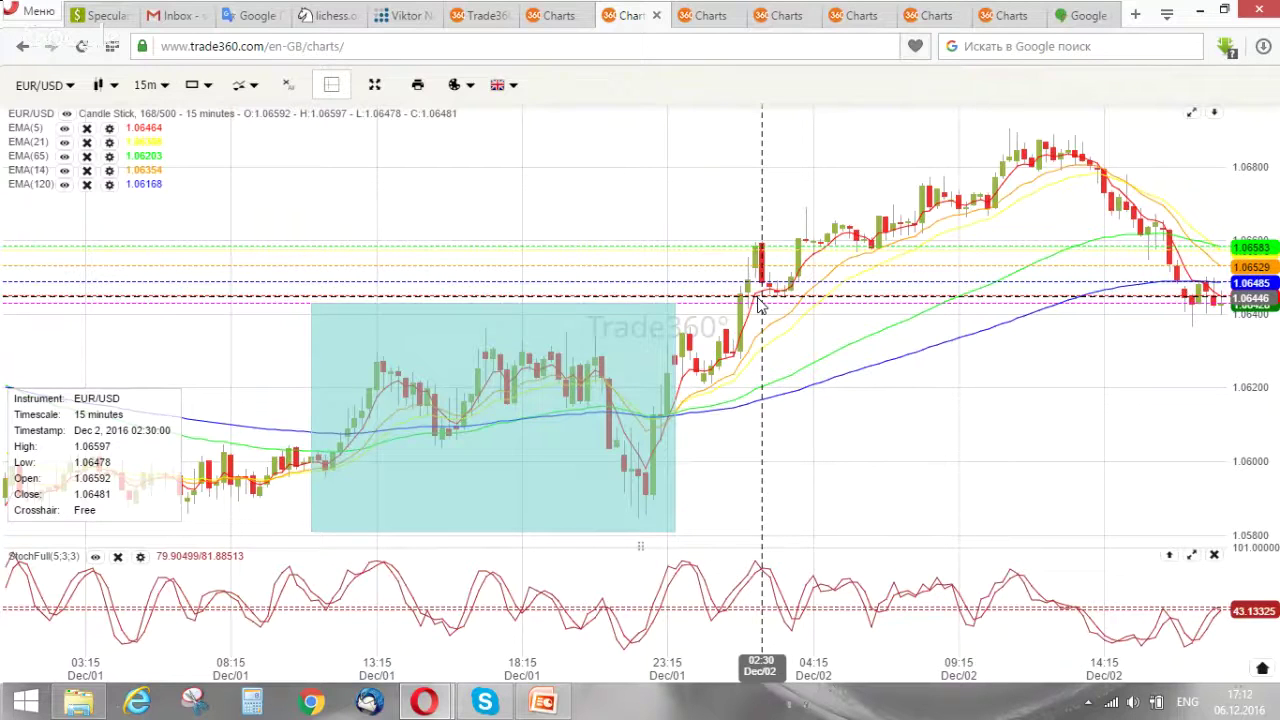
click(542, 701)
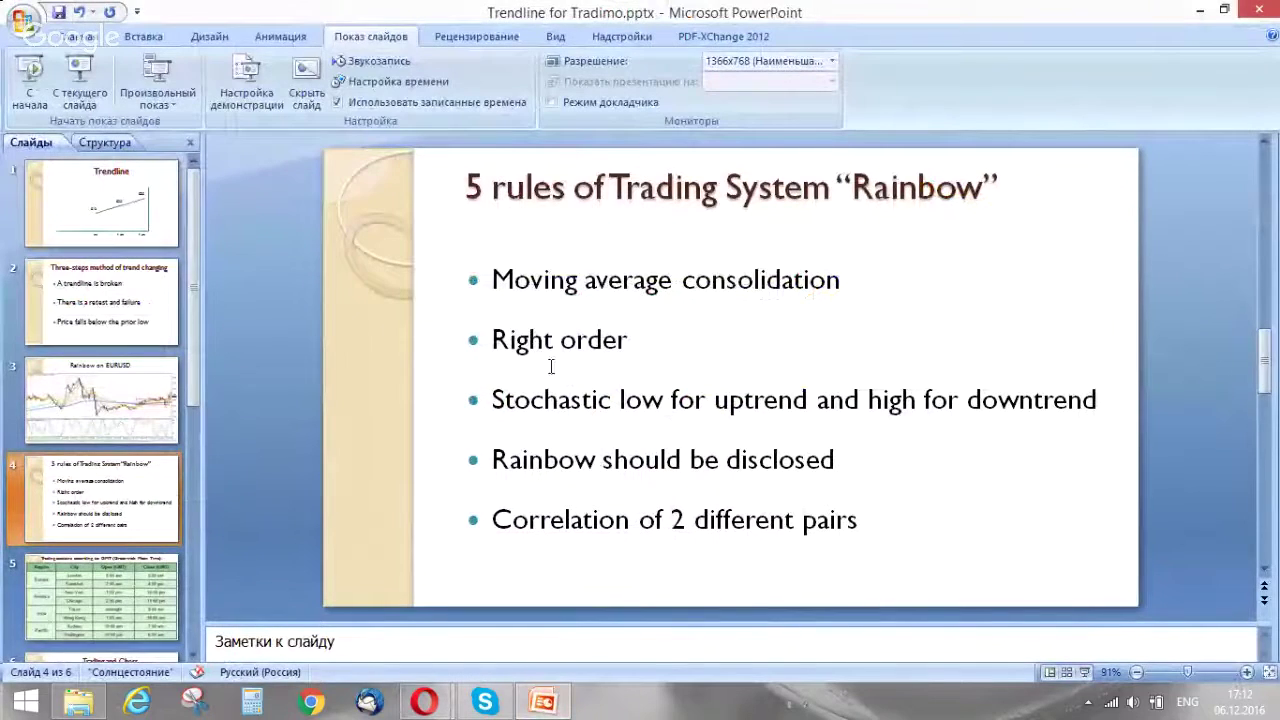
click(102, 78)
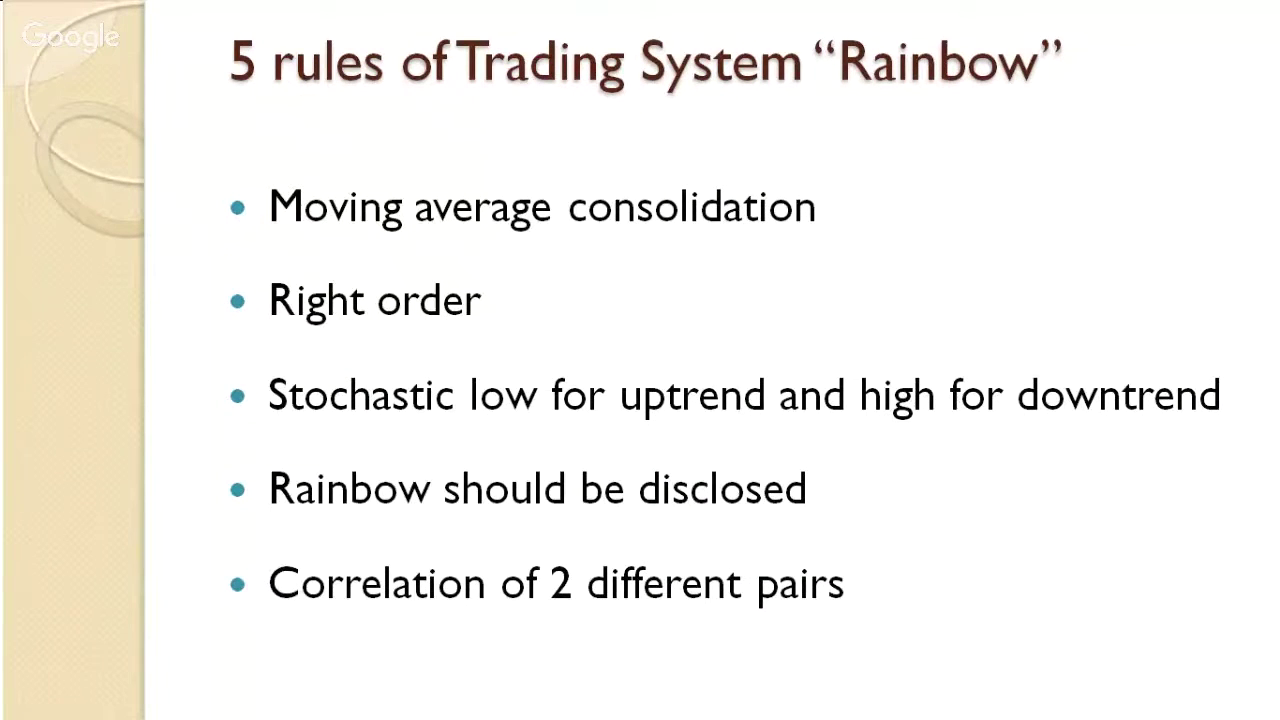
key(Right)
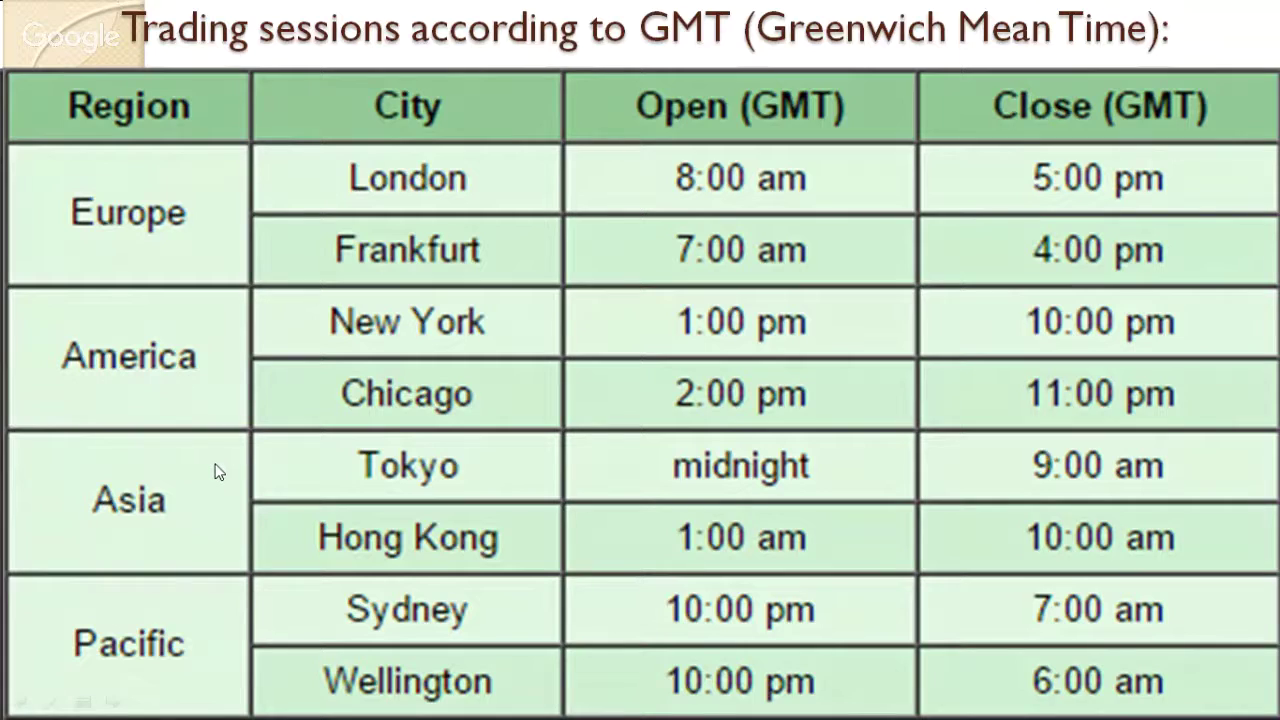
key(Escape)
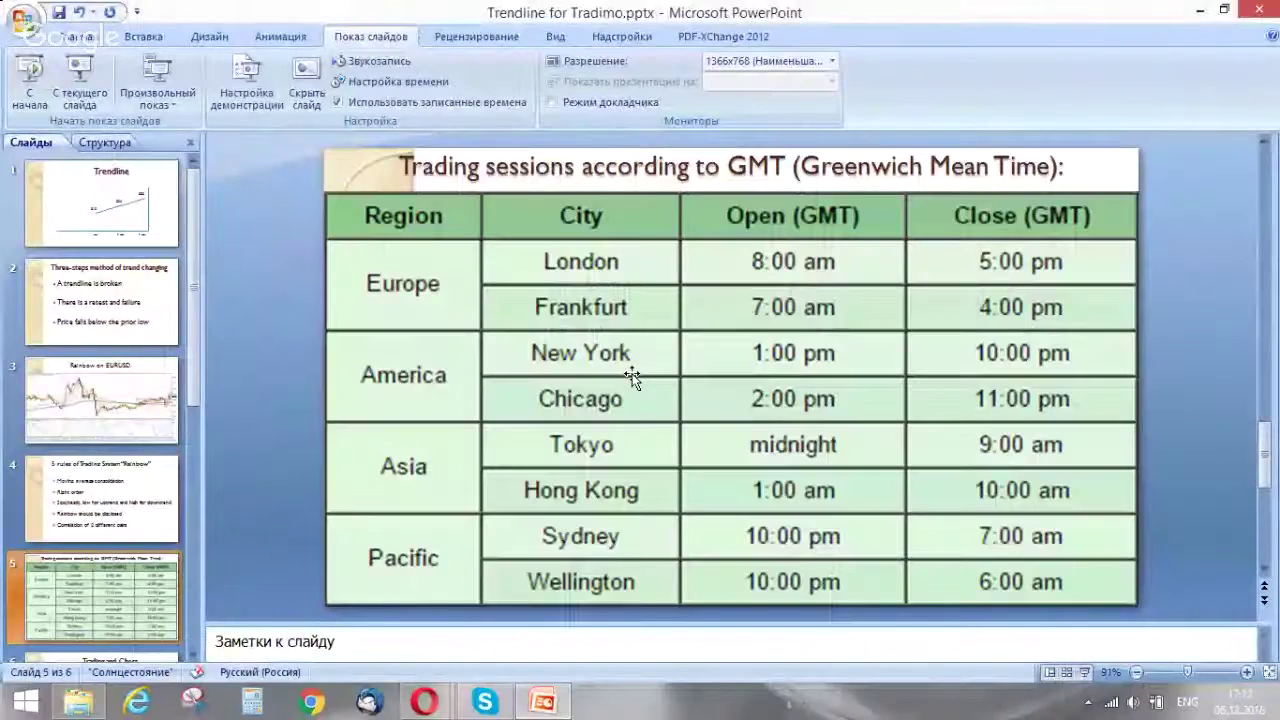
Check the EUR/USD chart in Opera briefly, return to PowerPoint, and review the "5 rules of Trading System Rainbow" slide full screen.
mouse_move(425, 702)
click(366, 625)
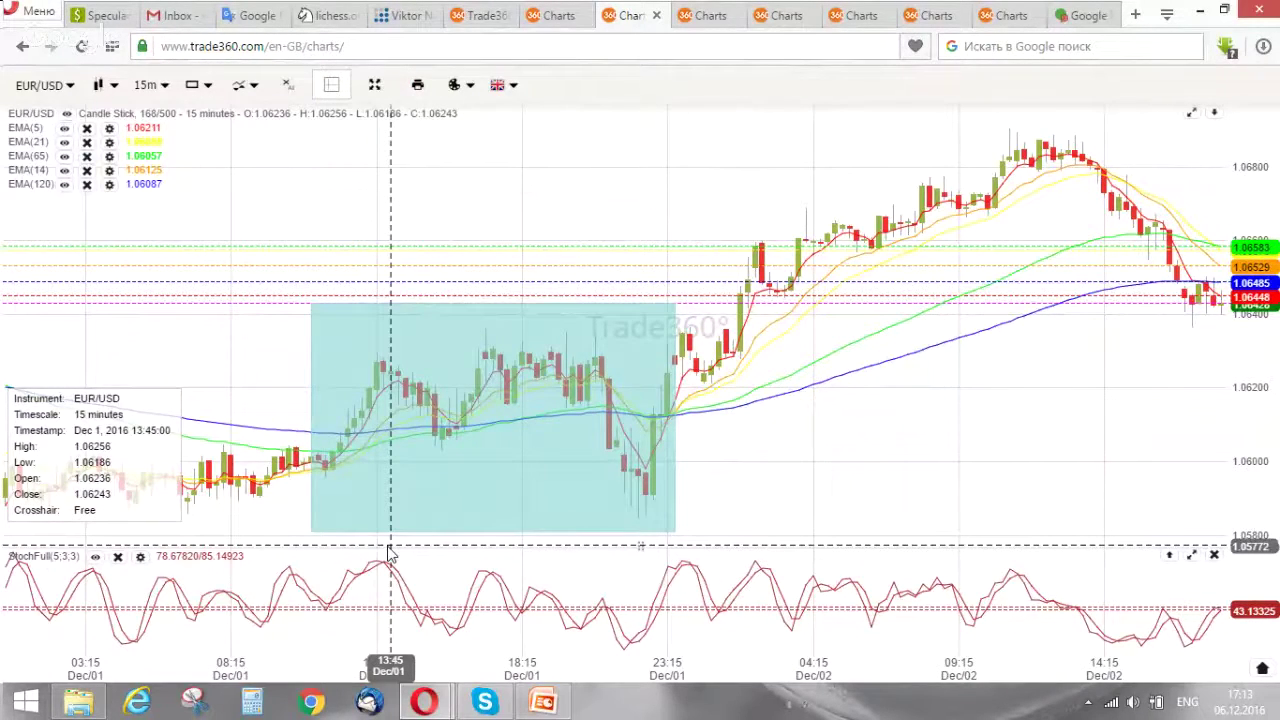
click(542, 702)
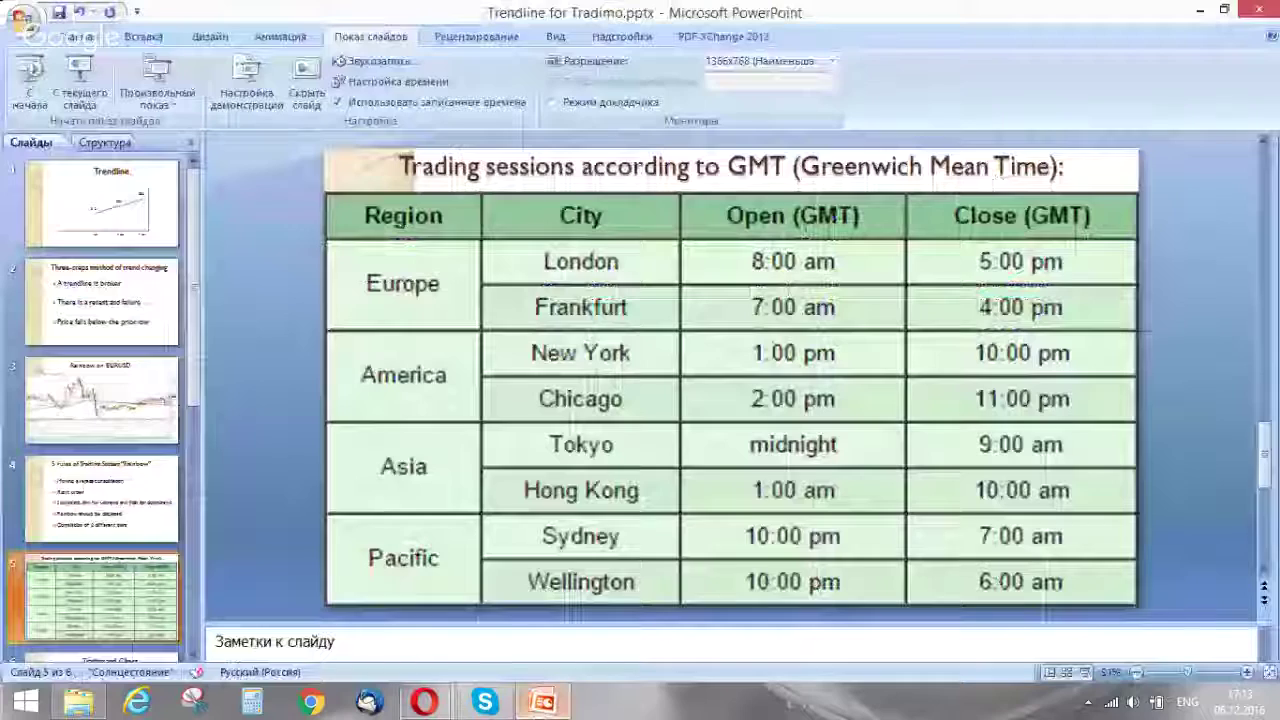
click(125, 497)
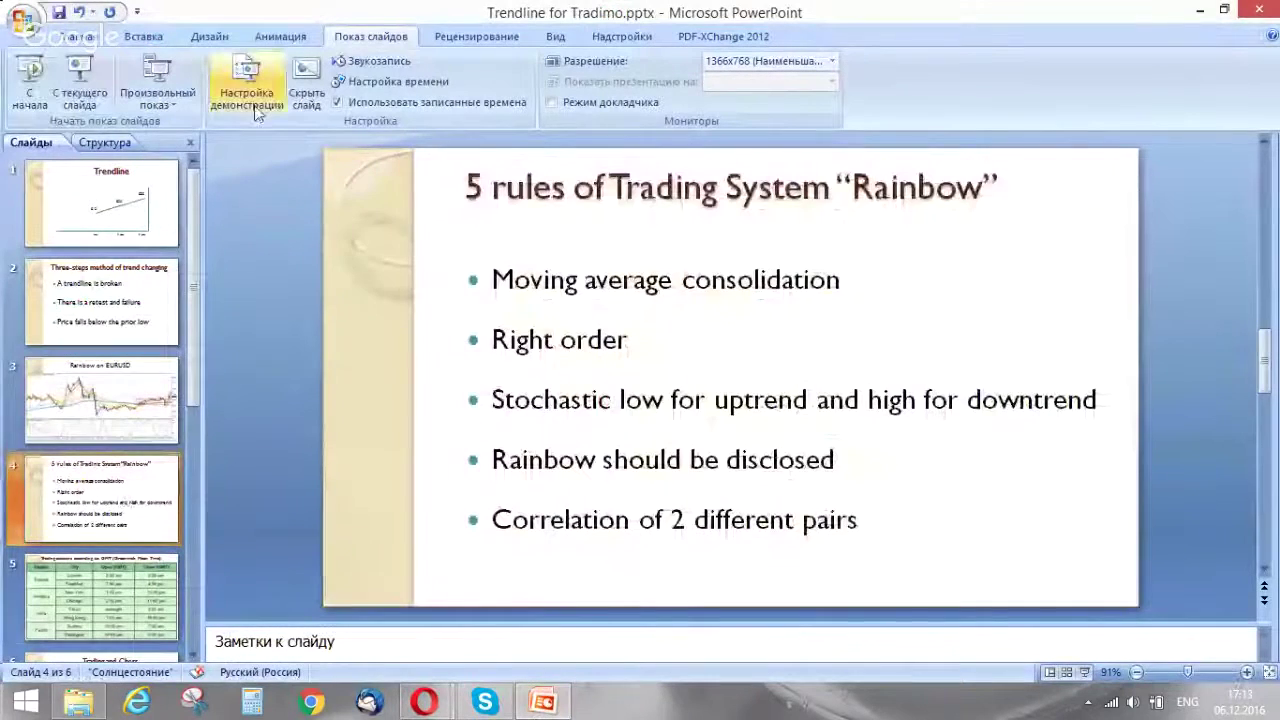
click(79, 78)
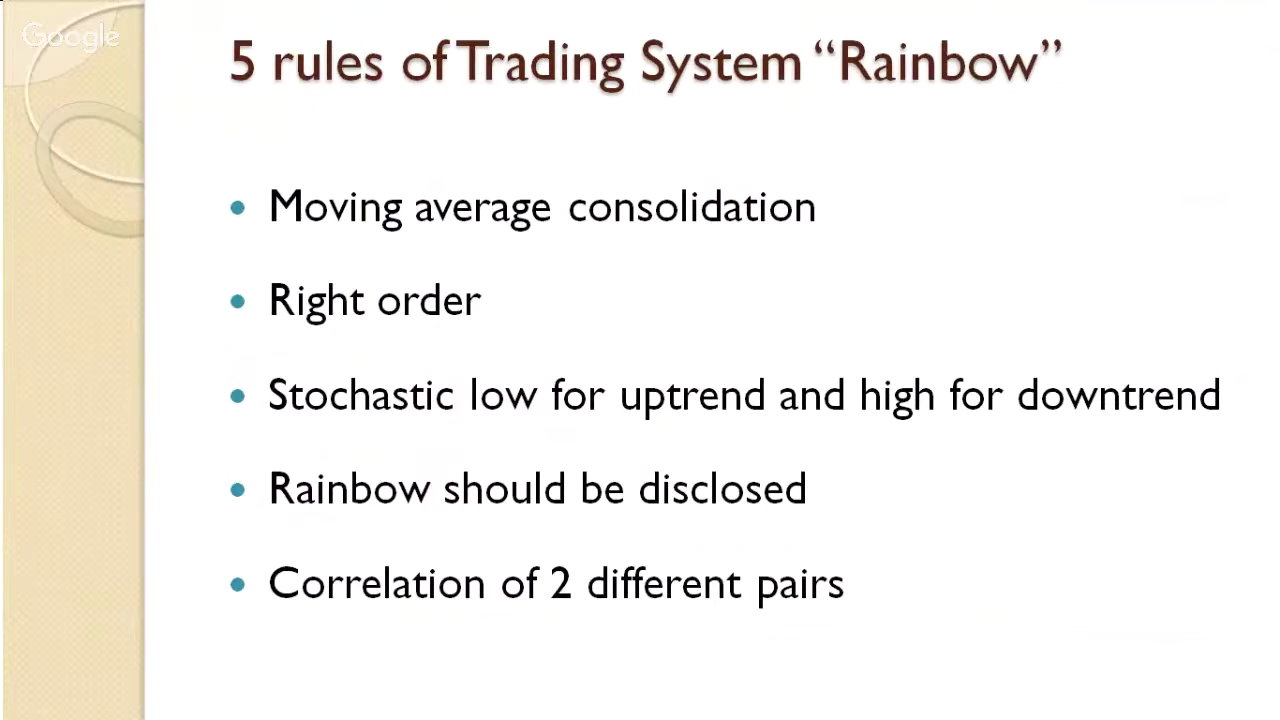
key(Escape)
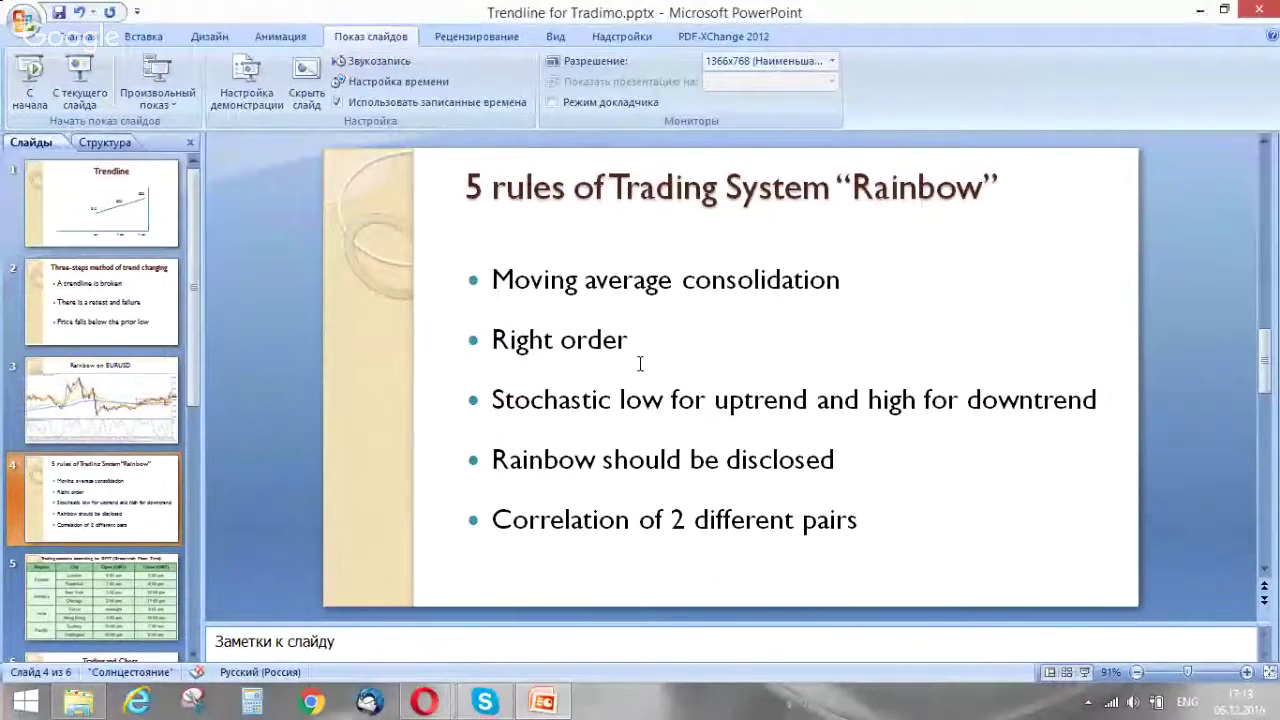
scroll(35, 393, down, 1)
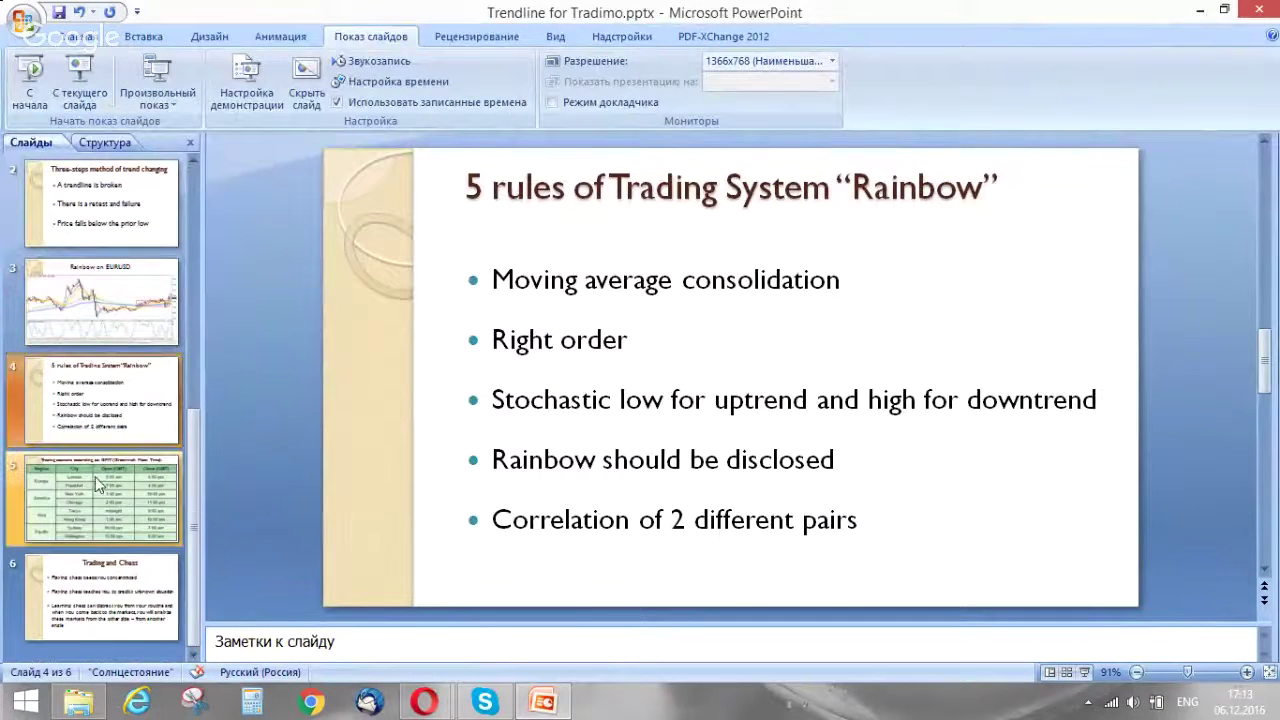
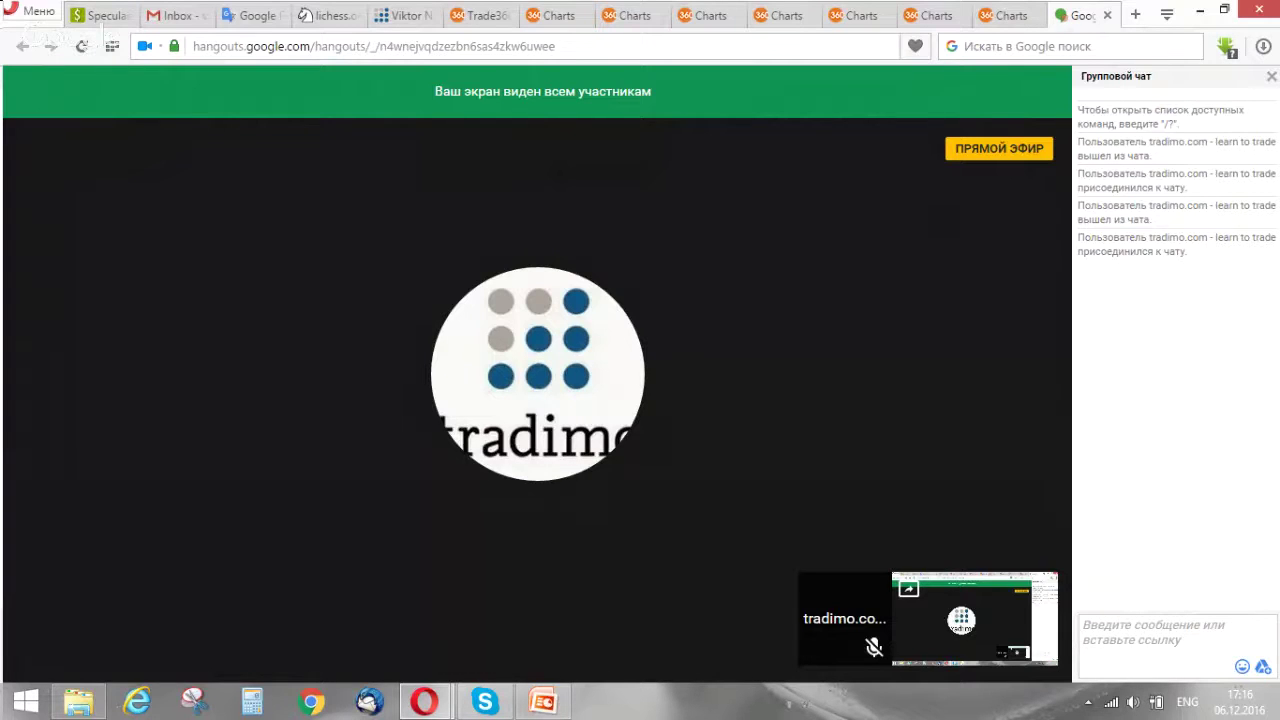
Look through the open Trade360 charts in Opera, examine January to July 2016 on the daily USD/CHF chart, and return to the Hangouts page.
mouse_move(1020, 187)
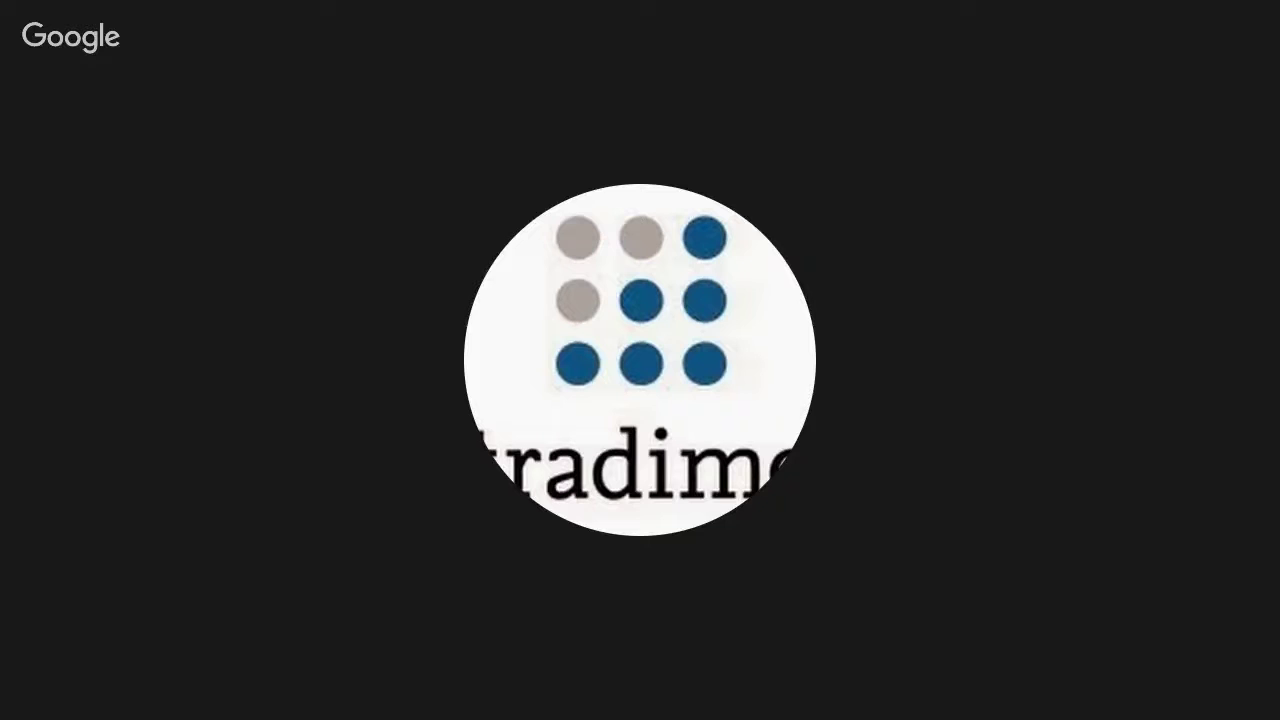
key(Escape)
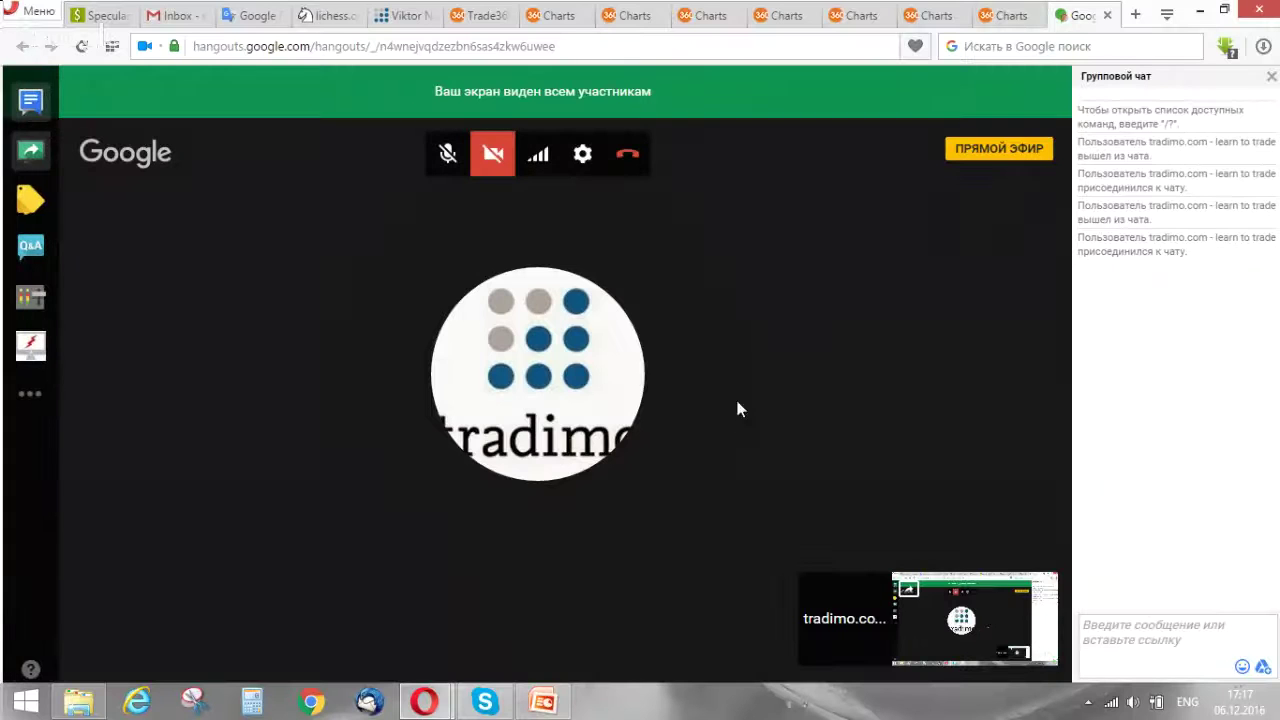
click(560, 16)
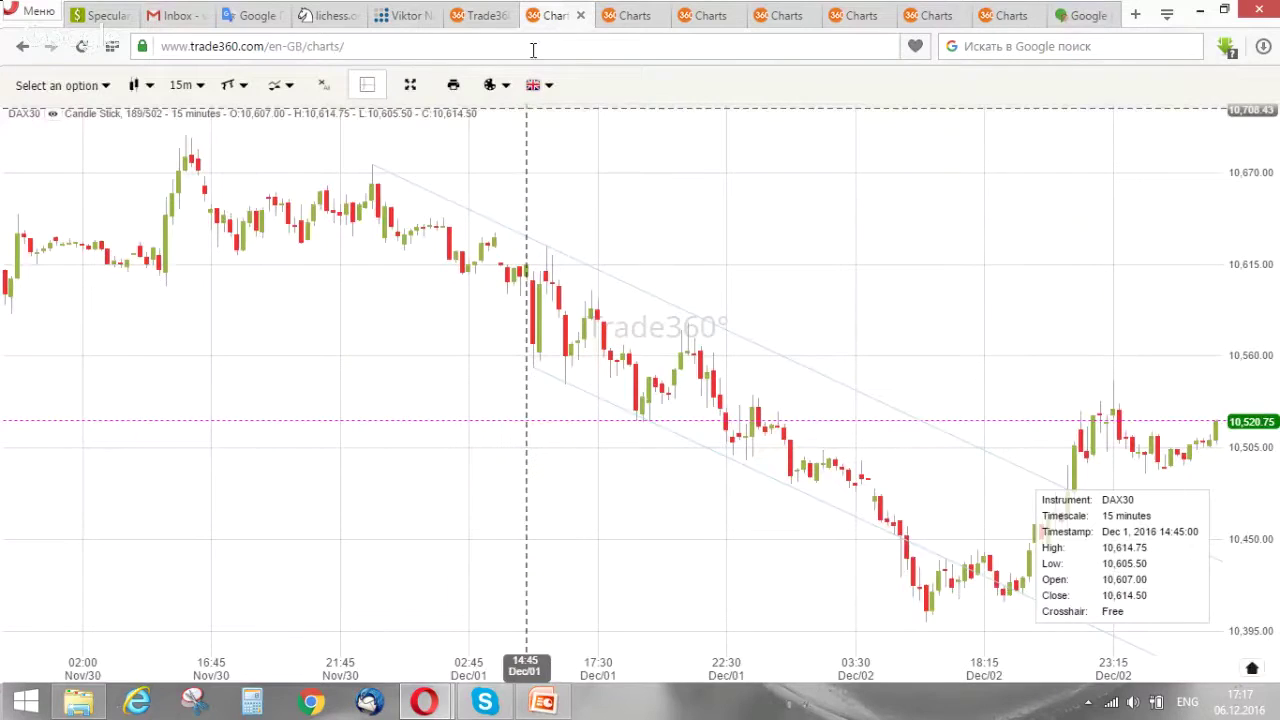
click(624, 22)
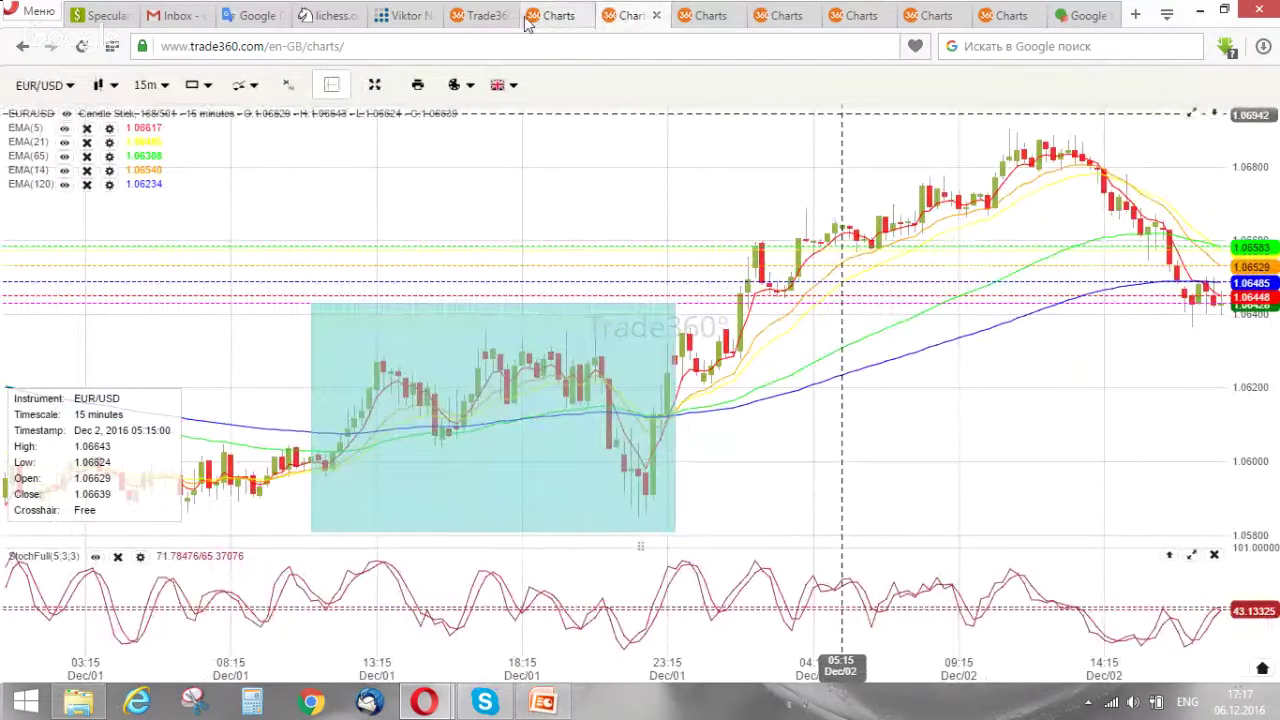
click(772, 15)
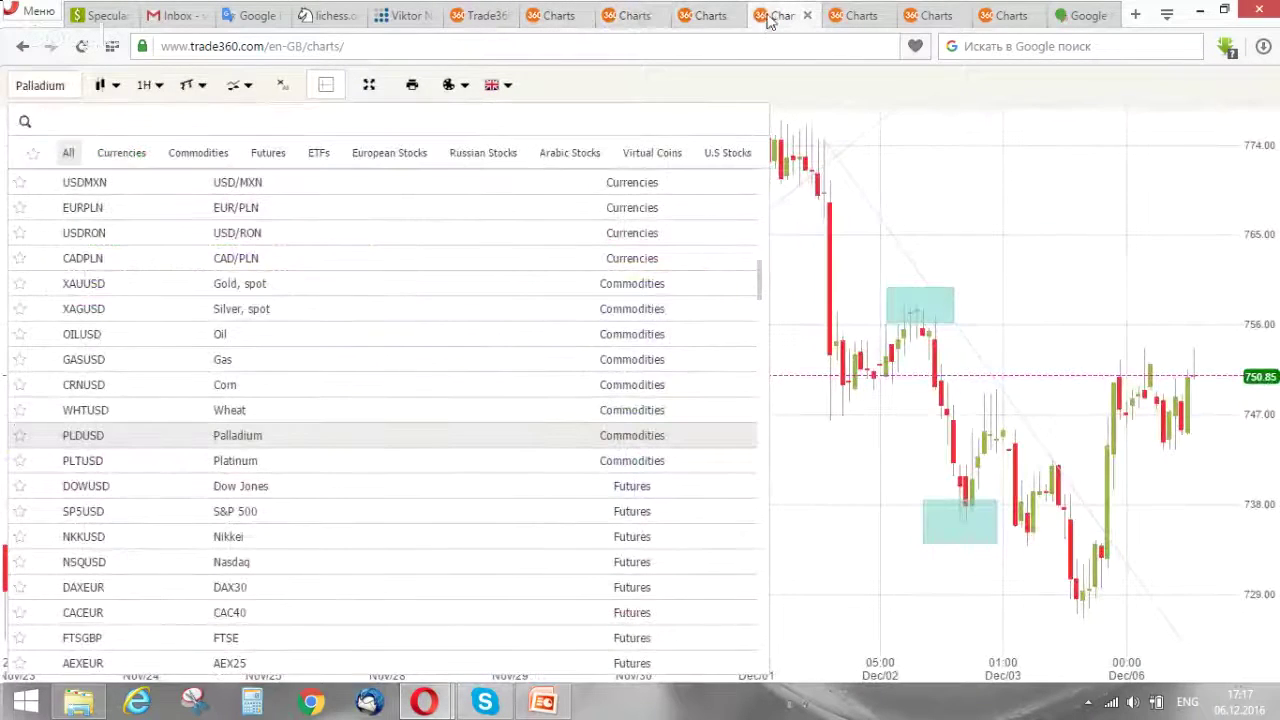
click(860, 16)
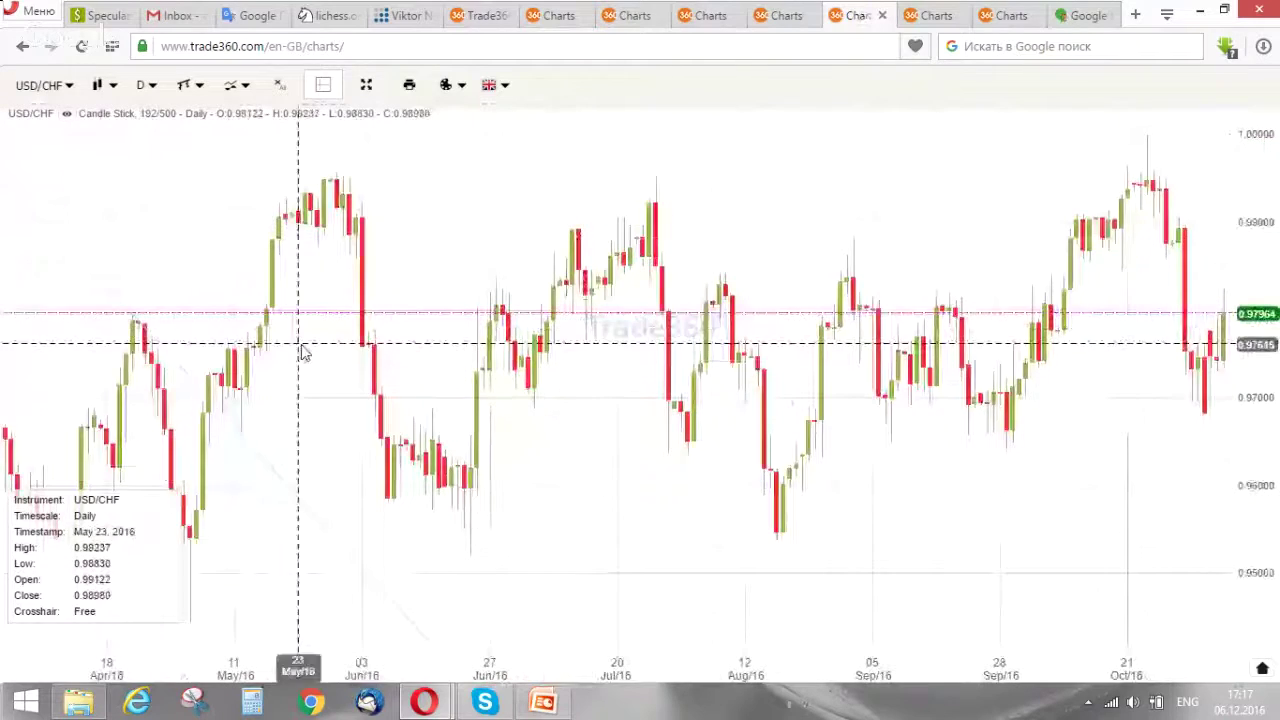
drag(303, 351, 772, 383)
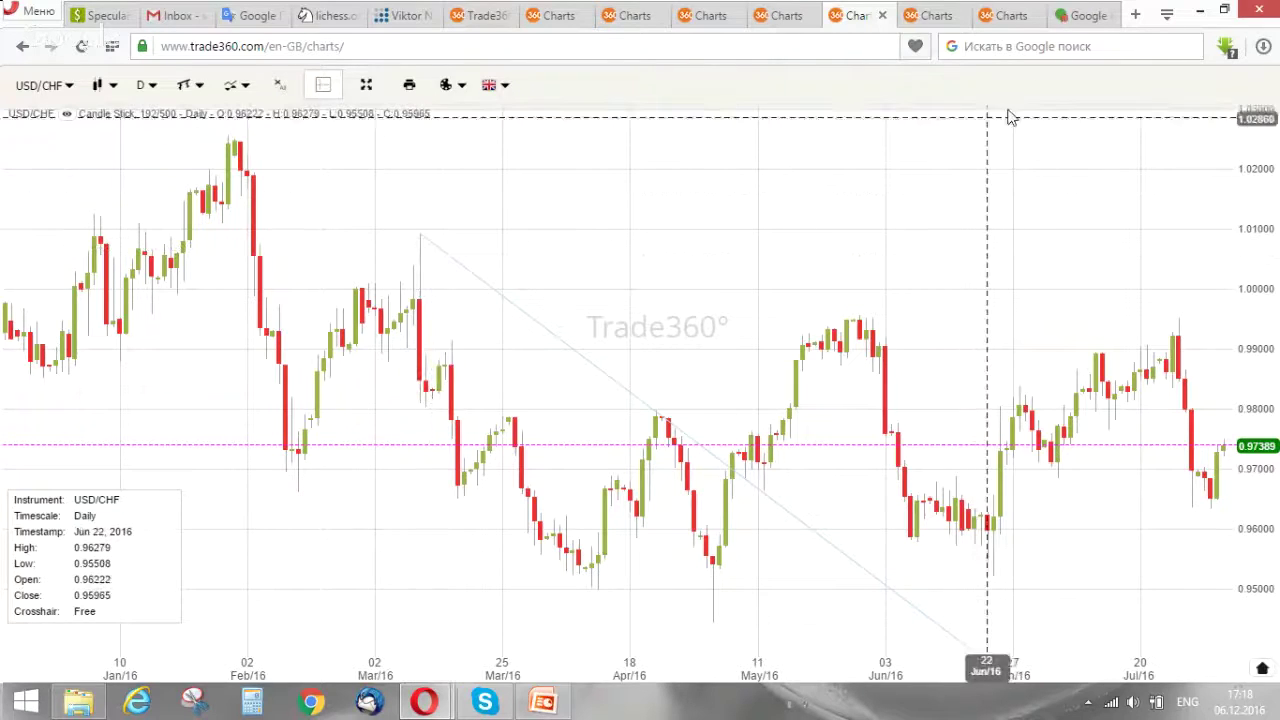
click(1083, 16)
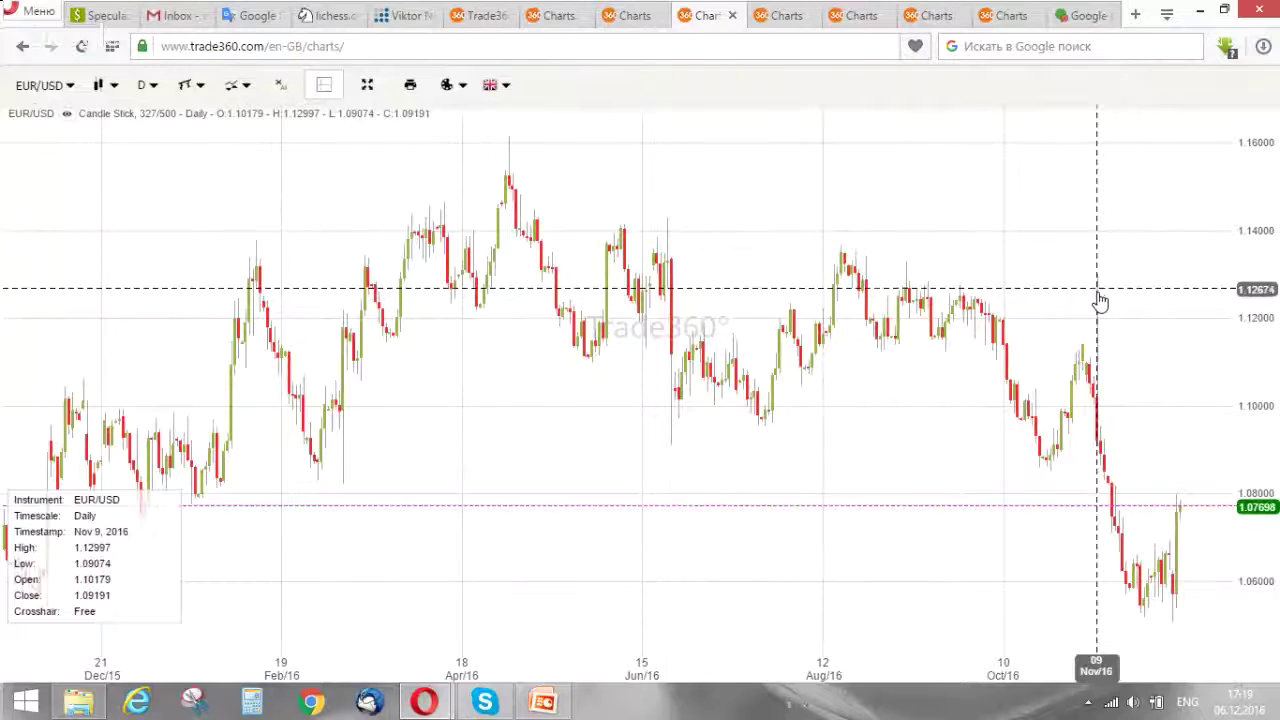
Switch the daily EUR/USD chart to the 1-hour timeframe and examine the price spike on November 9, 2016.
scroll(1100, 300, up, 2)
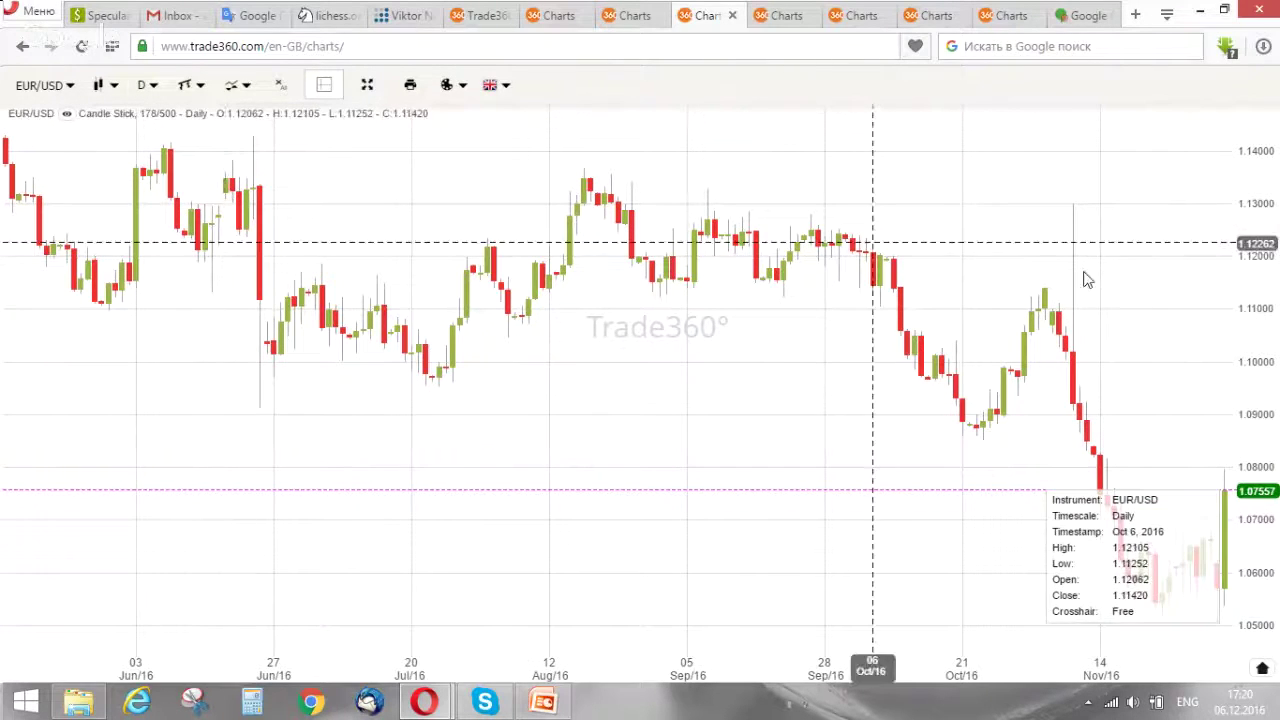
click(145, 86)
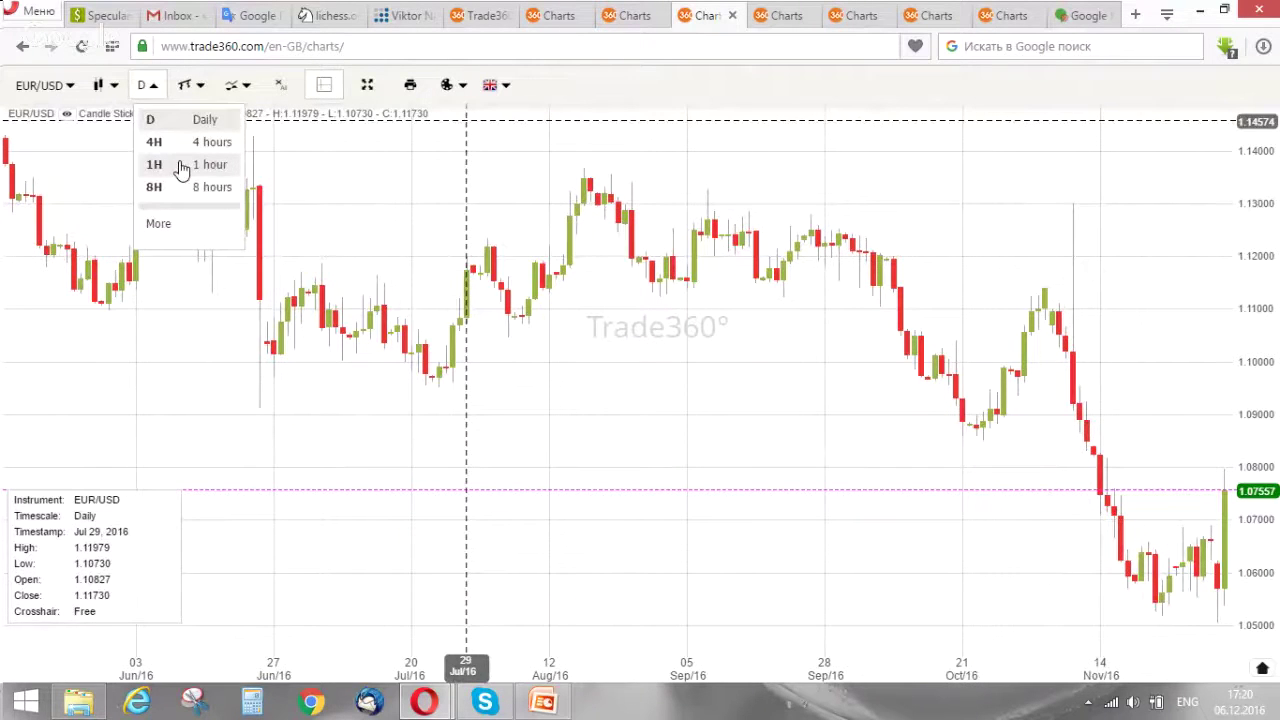
click(182, 166)
scroll(511, 234, down, 2)
scroll(505, 252, up, 4)
scroll(505, 252, down, 5)
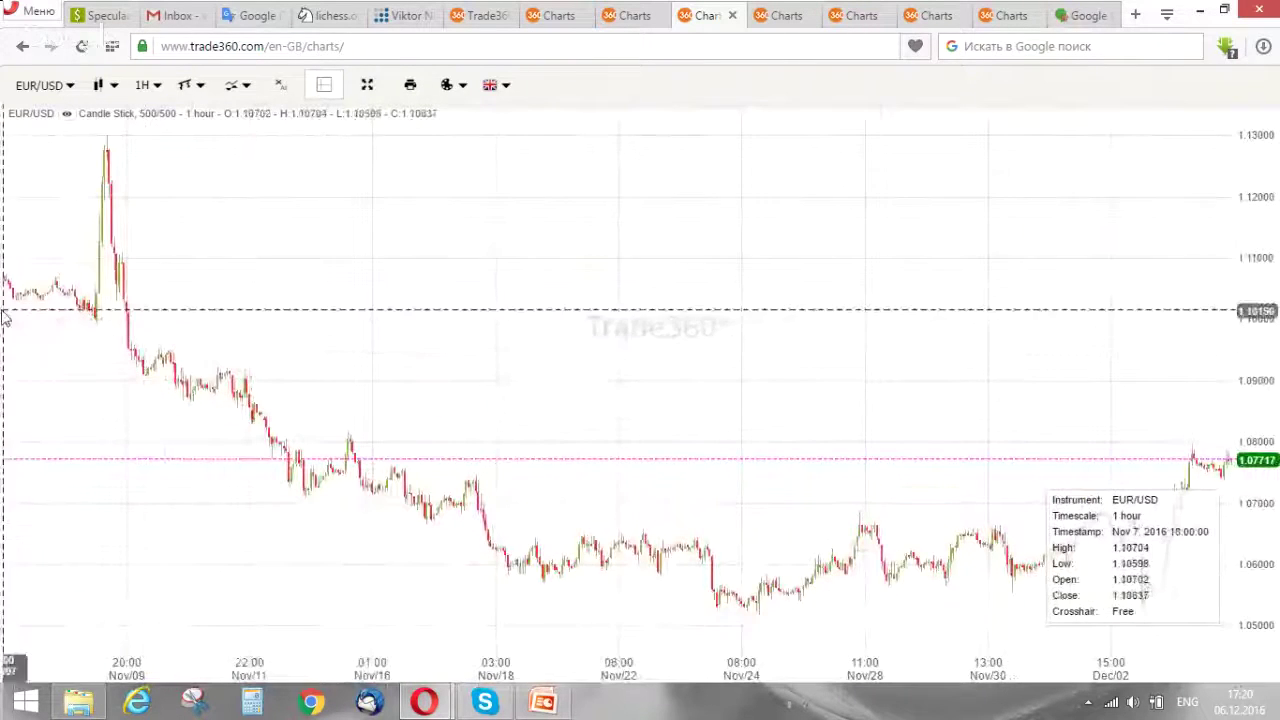
scroll(110, 325, up, 3)
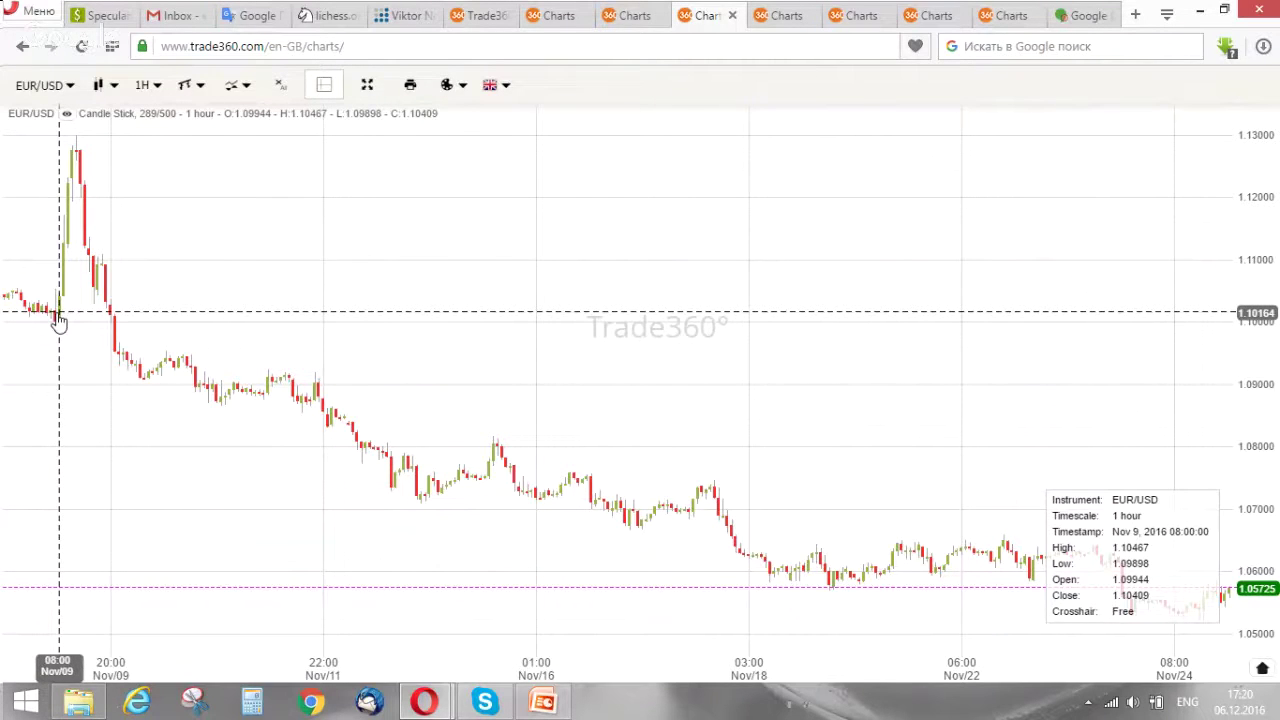
scroll(60, 322, up, 3)
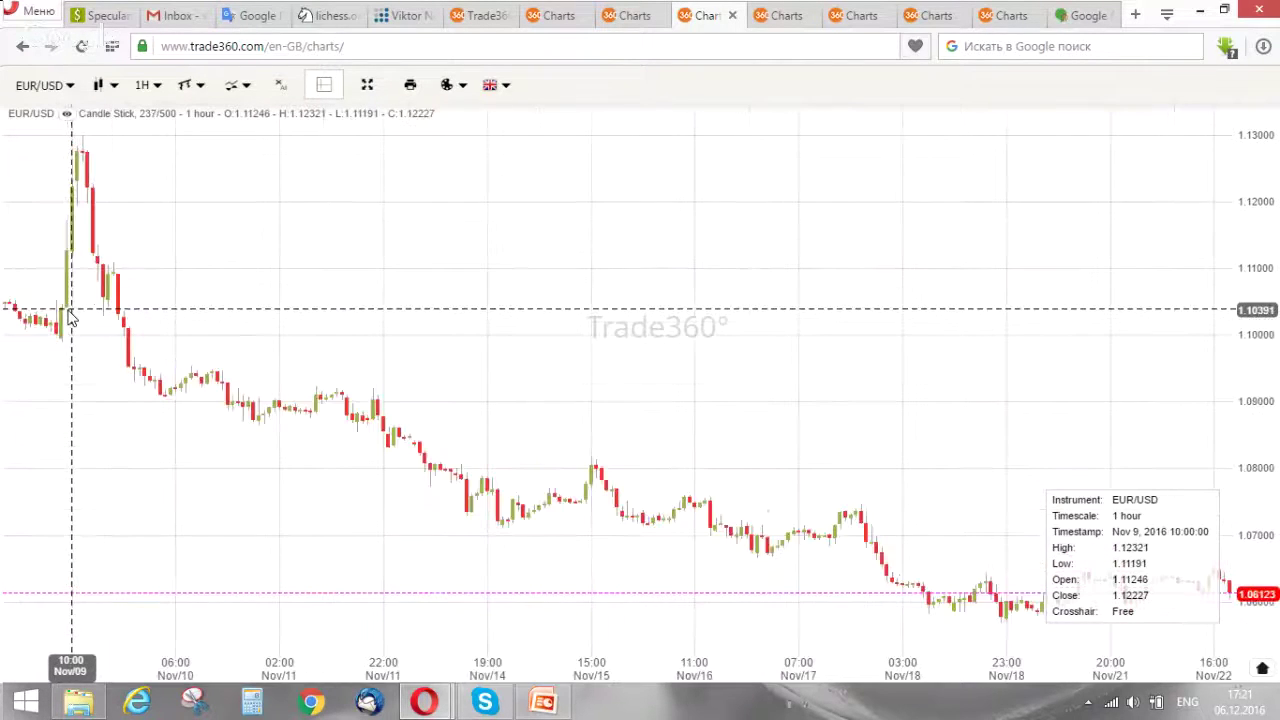